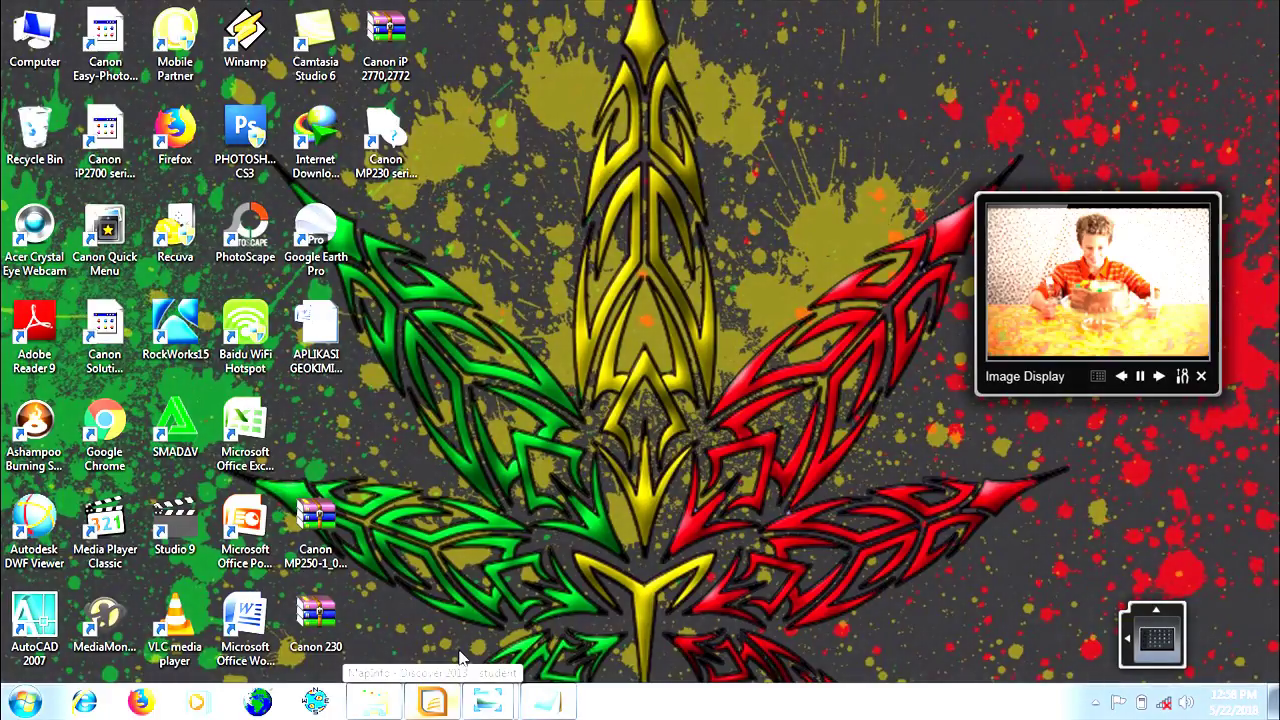
pyautogui.click(431, 701)
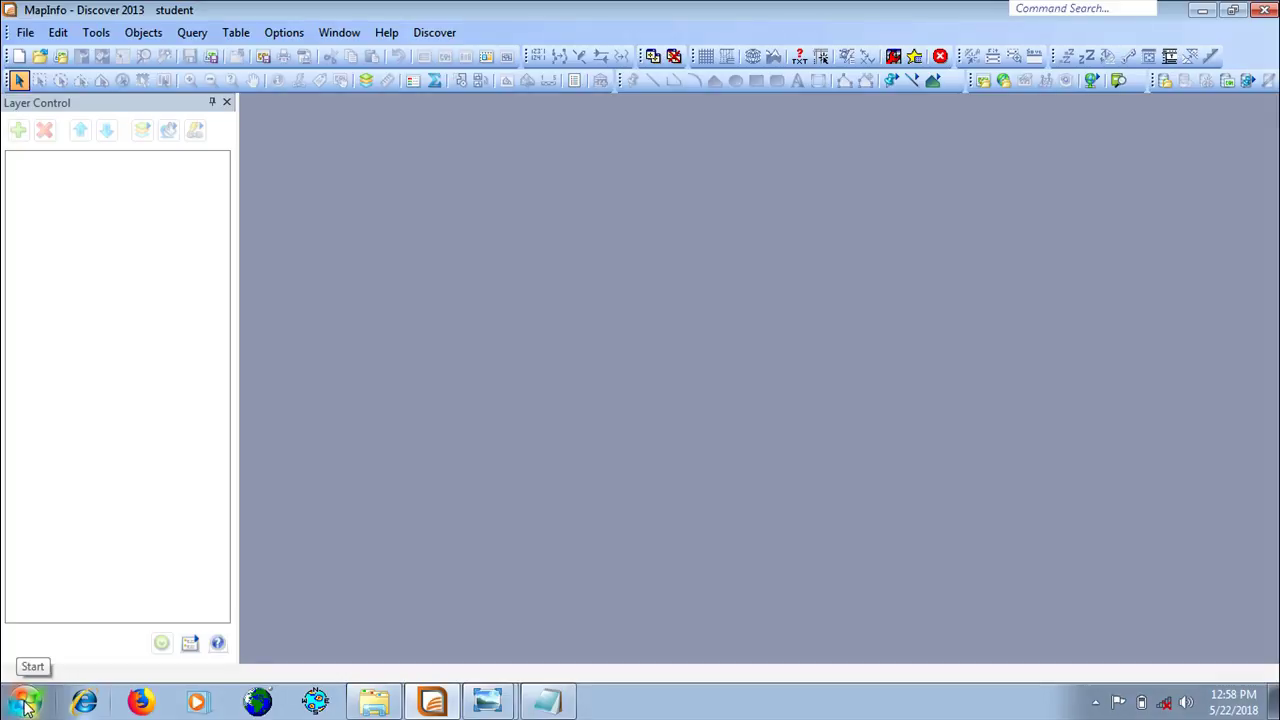
pyautogui.click(26, 704)
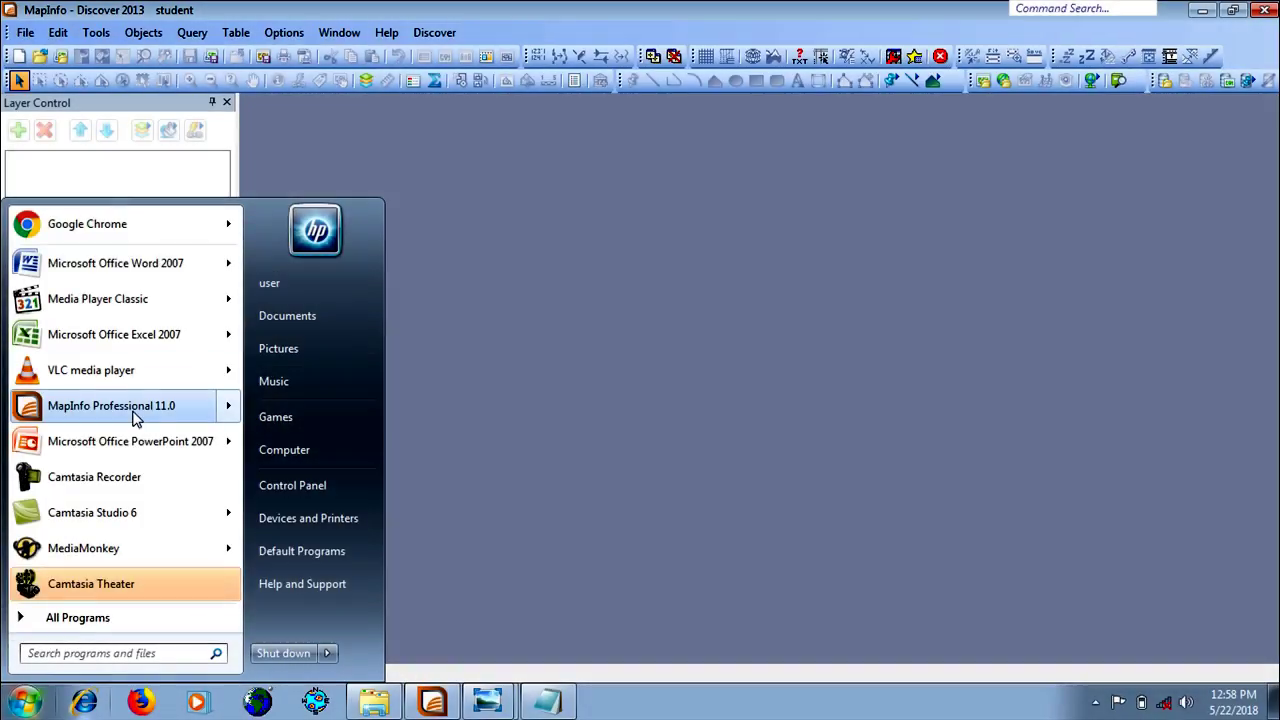
pyautogui.moveTo(135, 418)
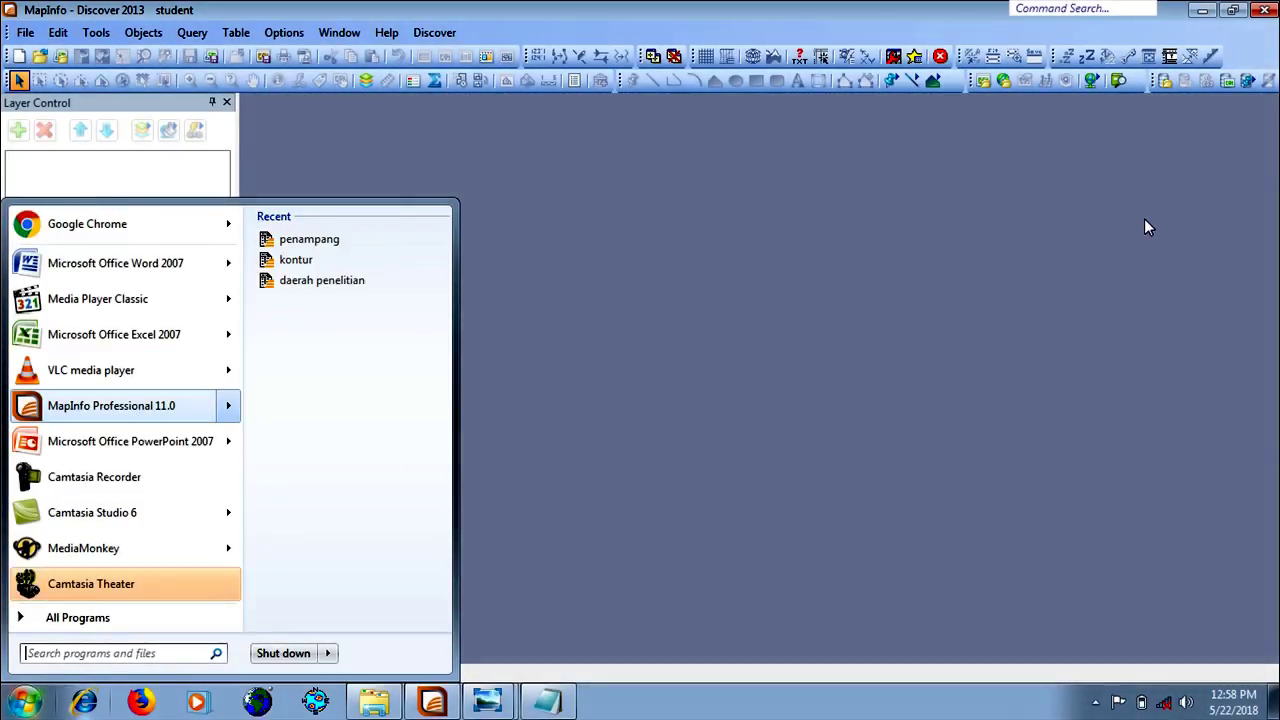
pyautogui.click(735, 16)
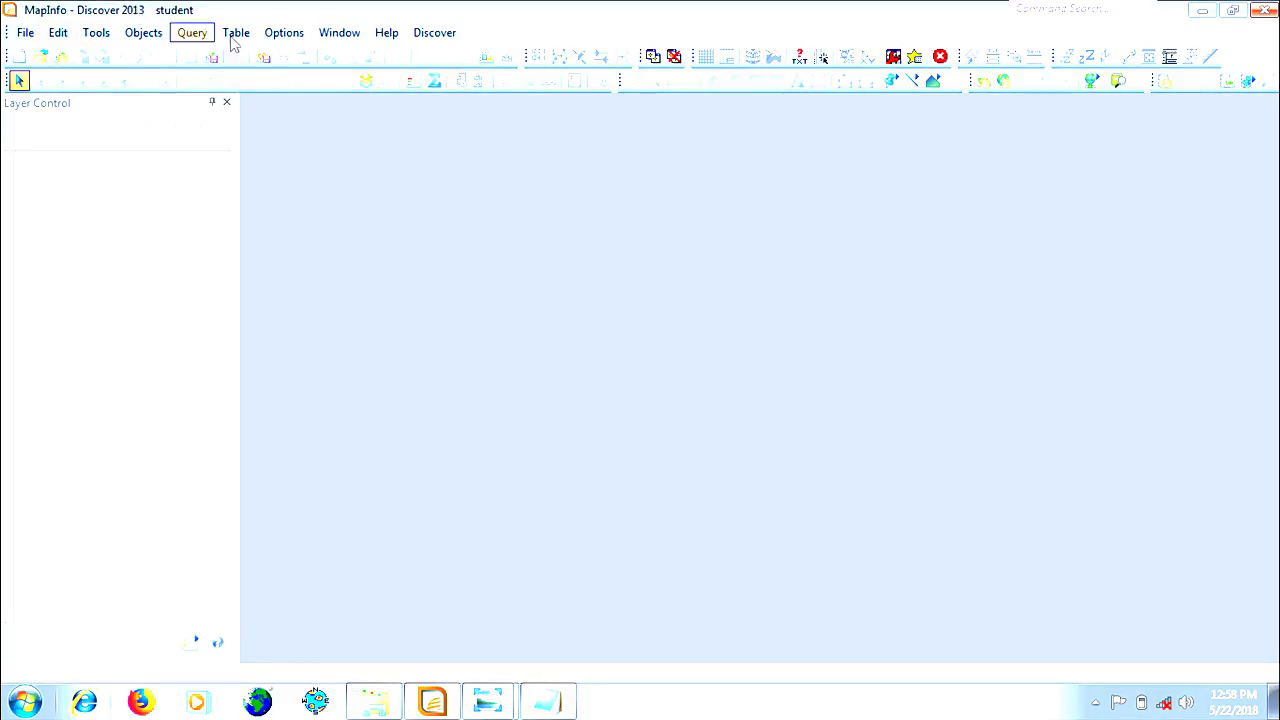
pyautogui.click(1208, 14)
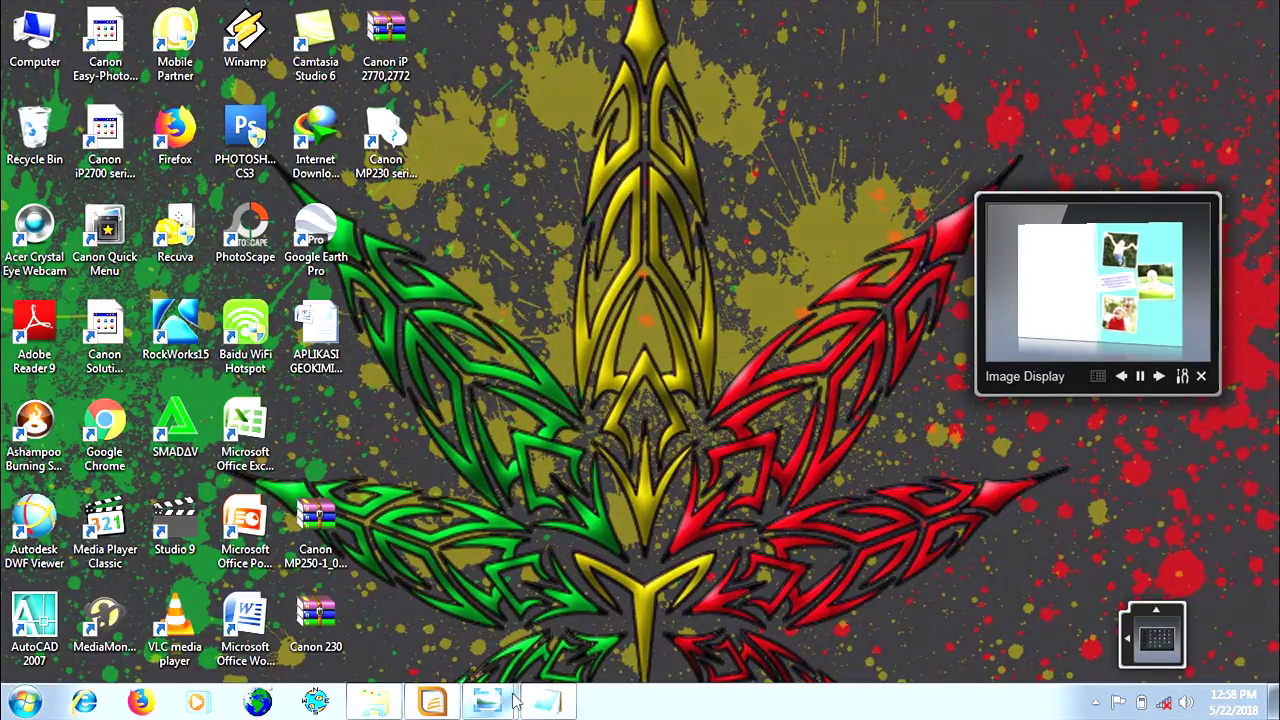
# View the Padangsidempuan topographic map and the 13-0617_0717 geological map in Windows Photo Viewer, ending at the desktop
pyautogui.moveTo(507, 705)
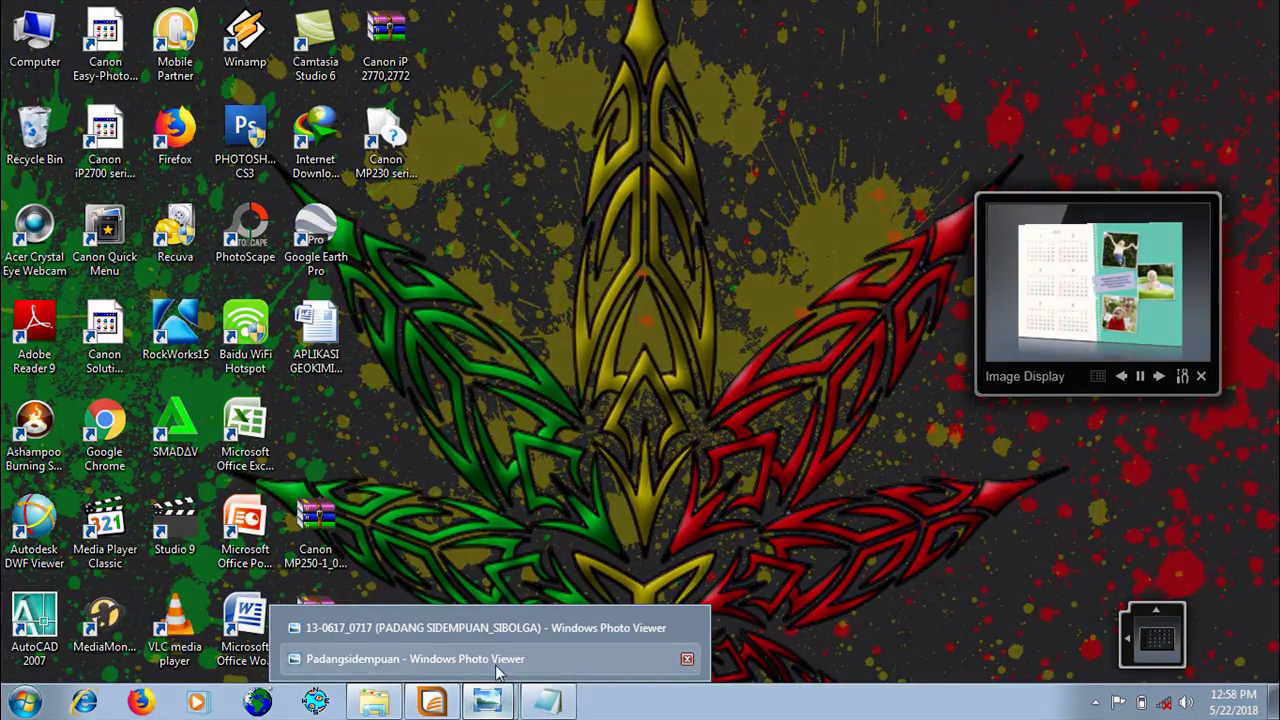
pyautogui.click(495, 659)
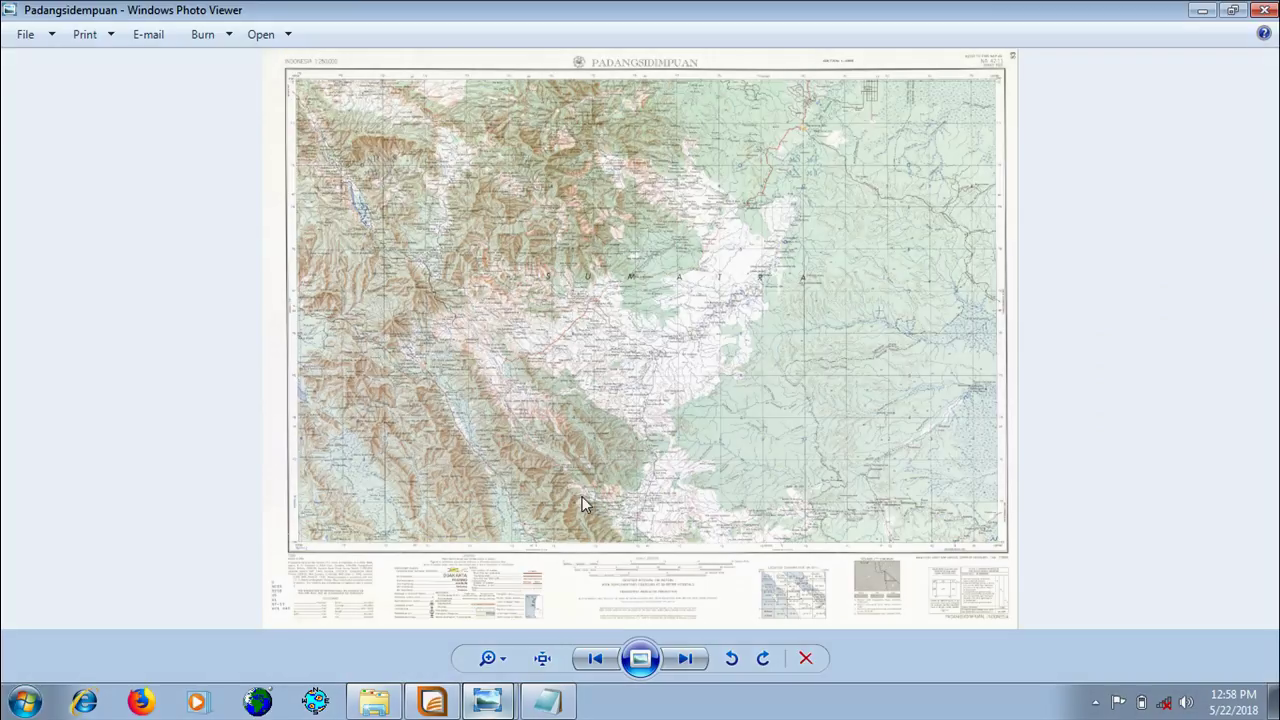
pyautogui.moveTo(509, 705)
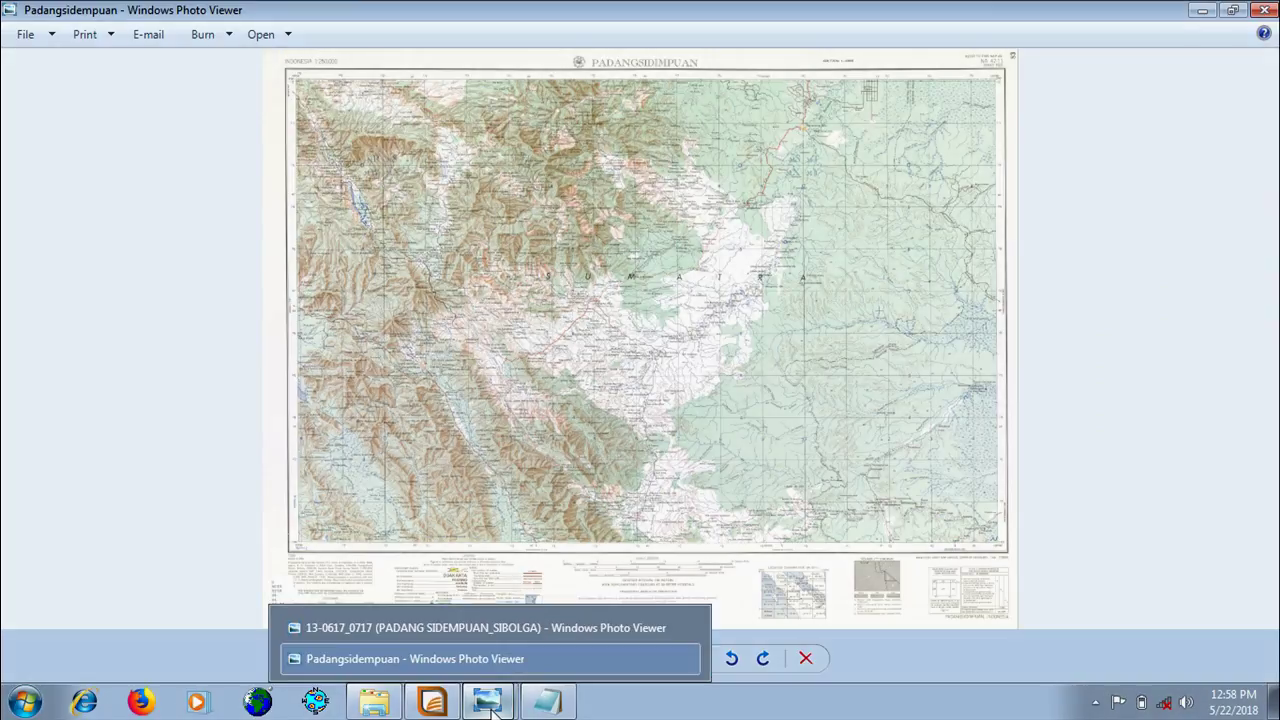
pyautogui.click(498, 632)
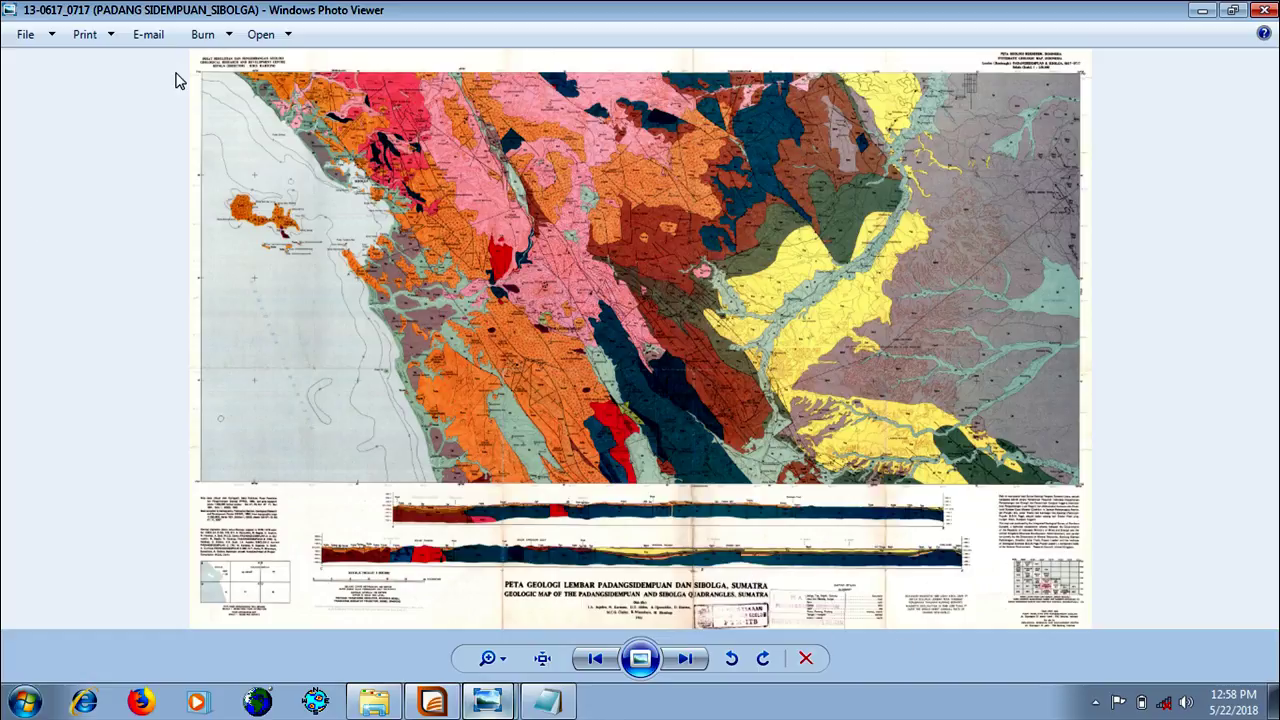
pyautogui.moveTo(536, 712)
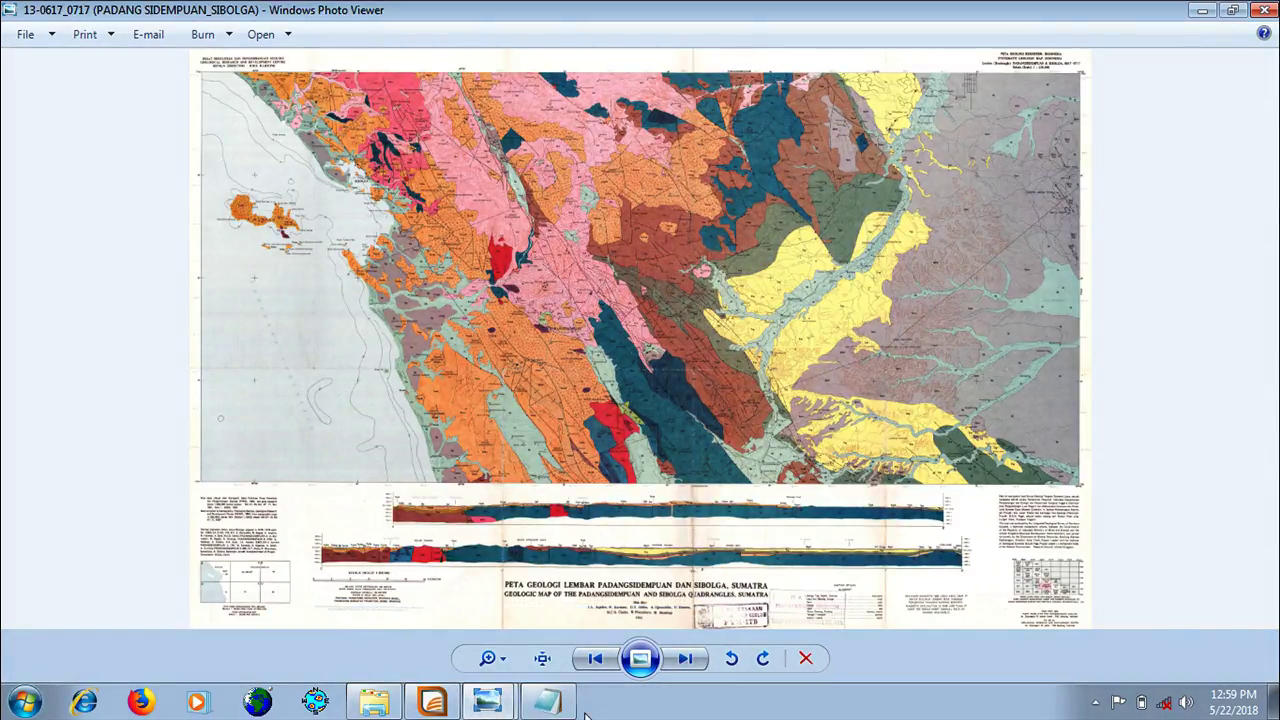
pyautogui.hotkey('alt', 'Tab')
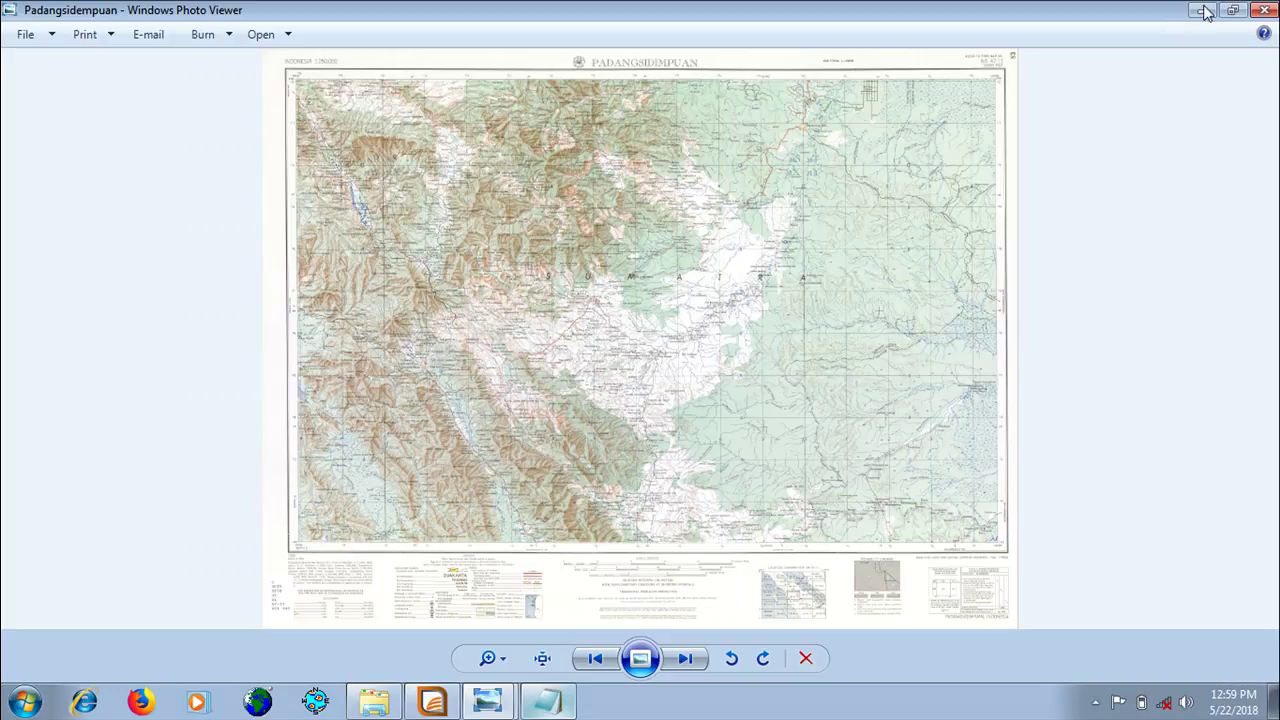
pyautogui.press('super+d')
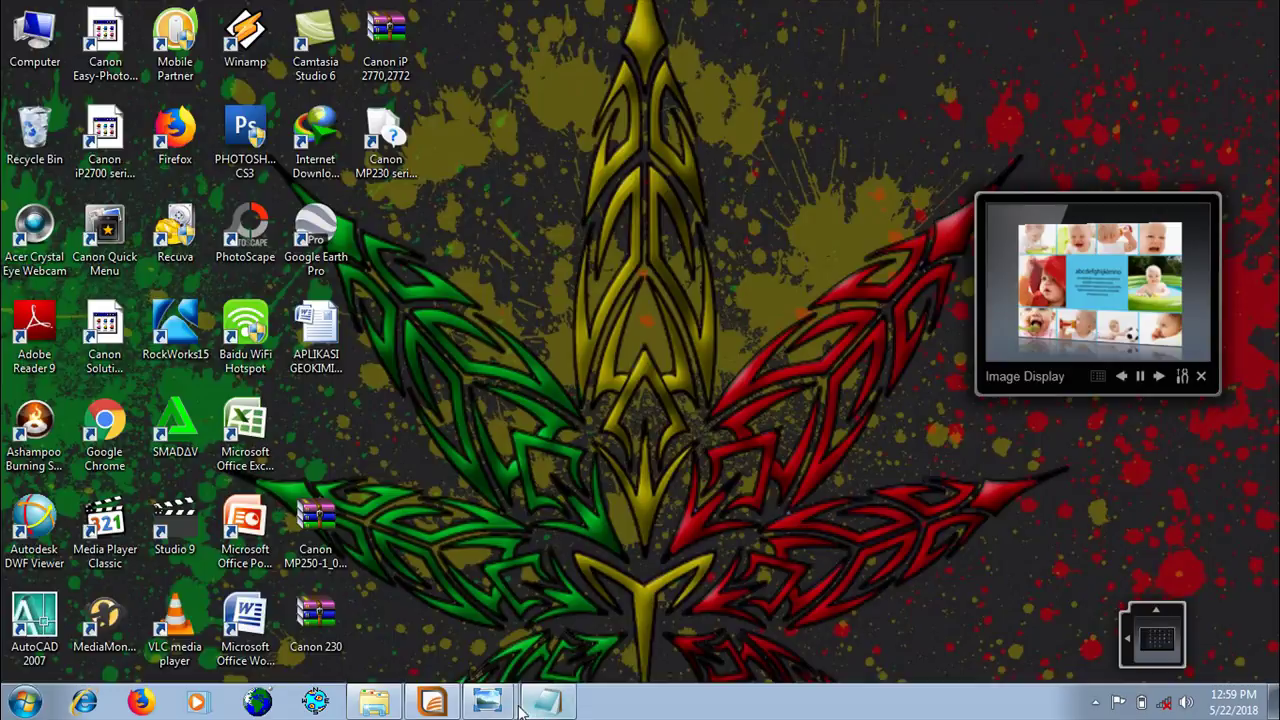
# Switch to MapInfo and open the LongLats coordinate converter for degrees-minutes-seconds and decimal degrees
pyautogui.click(440, 706)
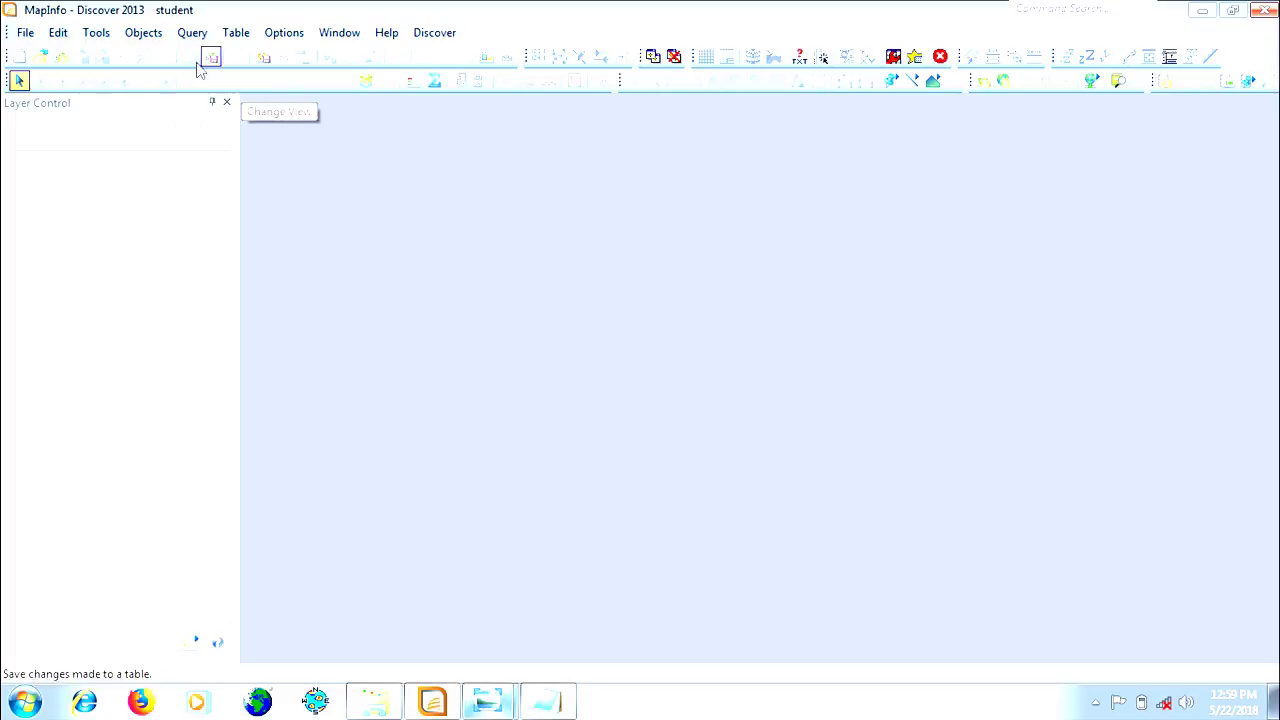
pyautogui.click(96, 33)
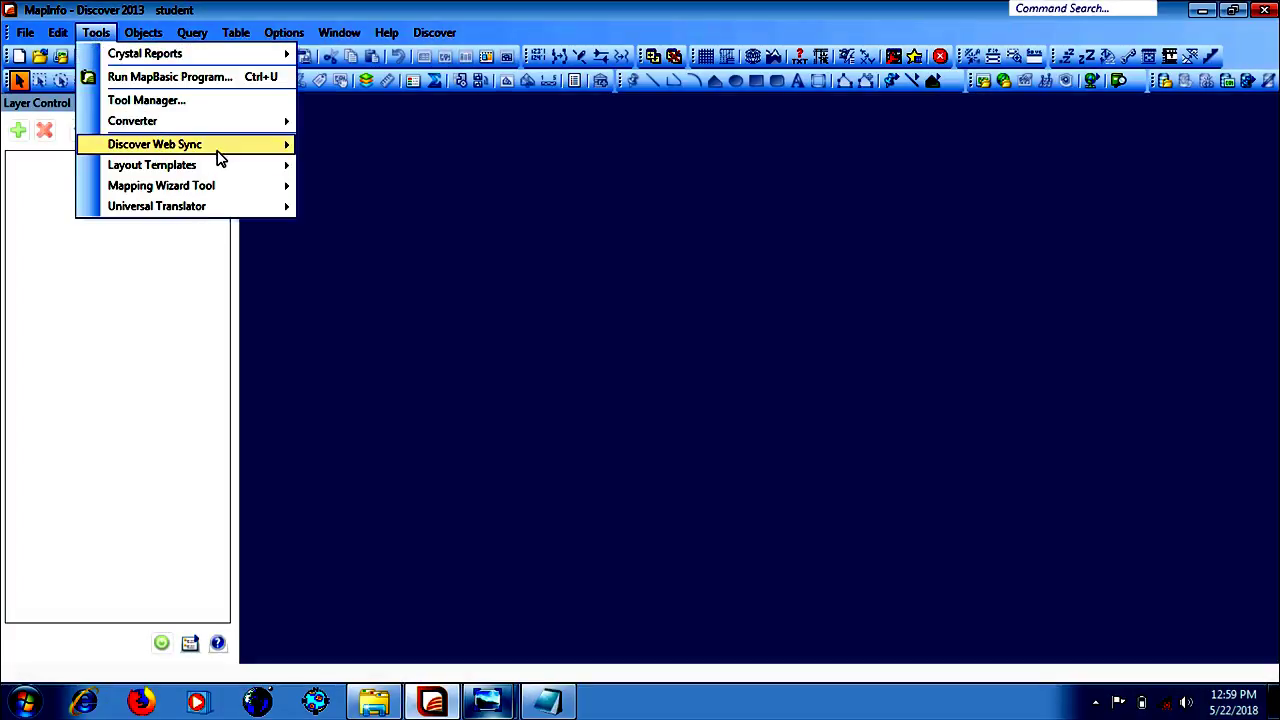
pyautogui.moveTo(260, 130)
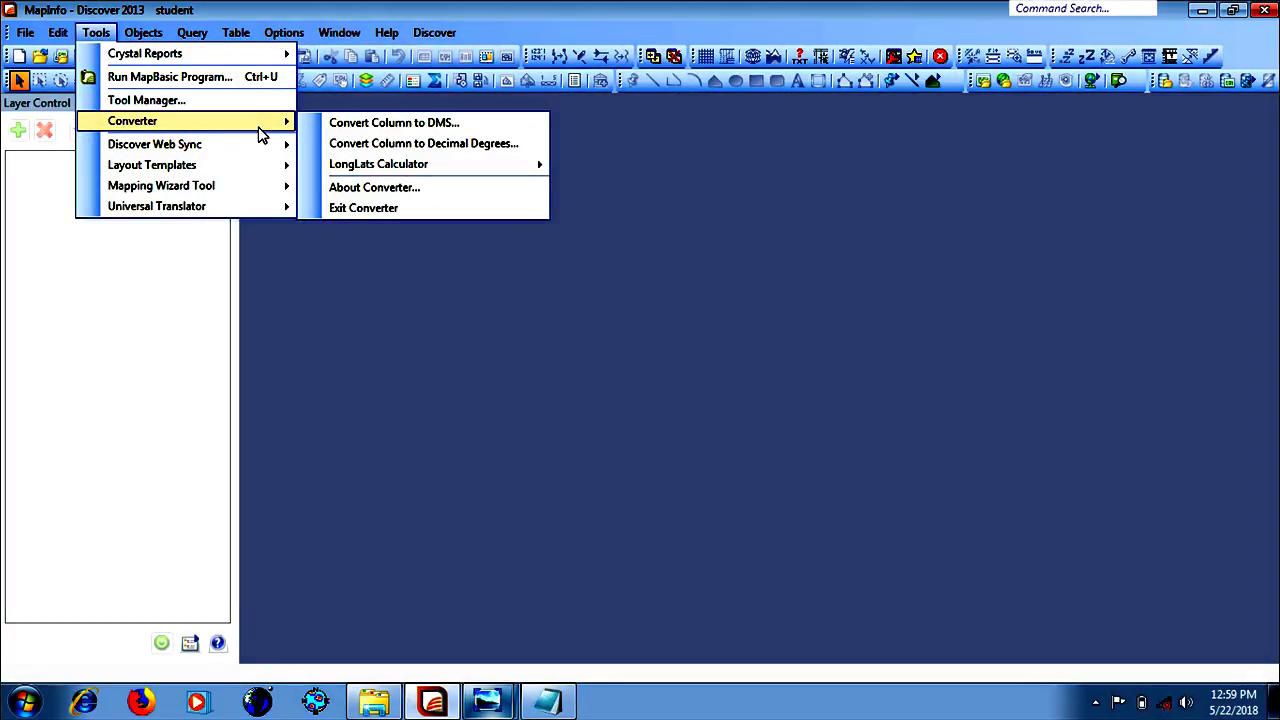
pyautogui.moveTo(403, 172)
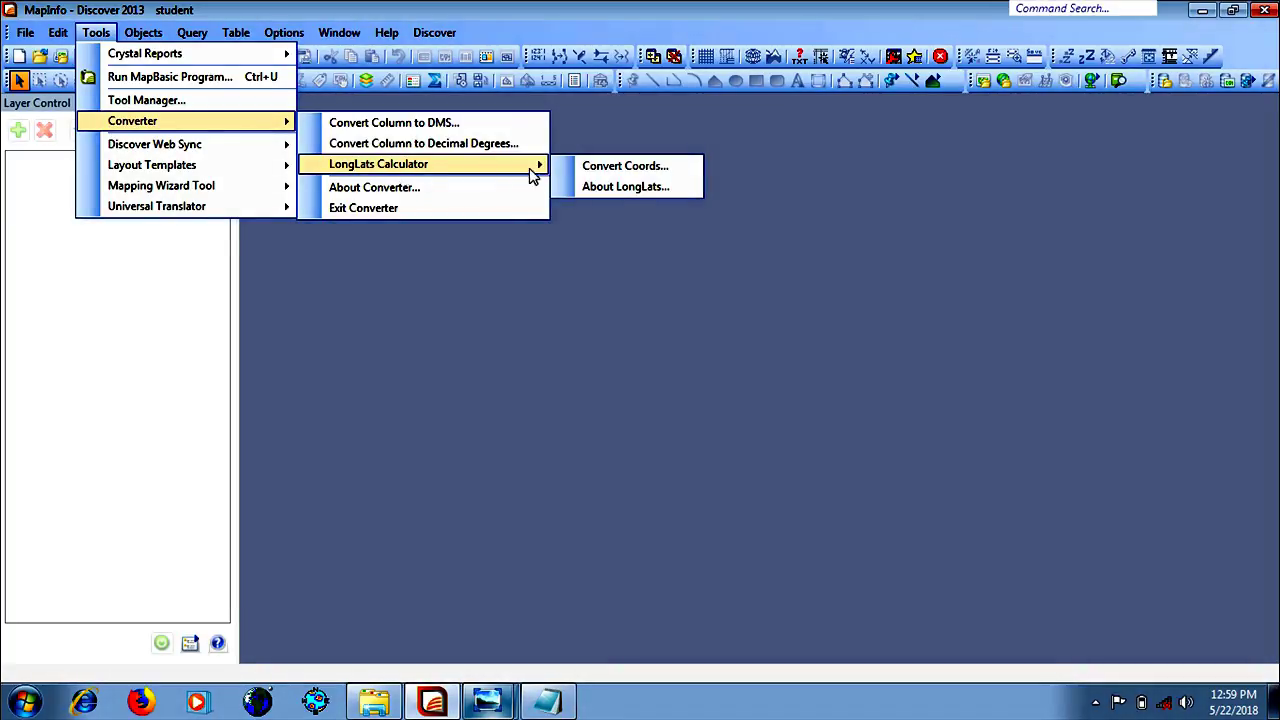
pyautogui.click(582, 168)
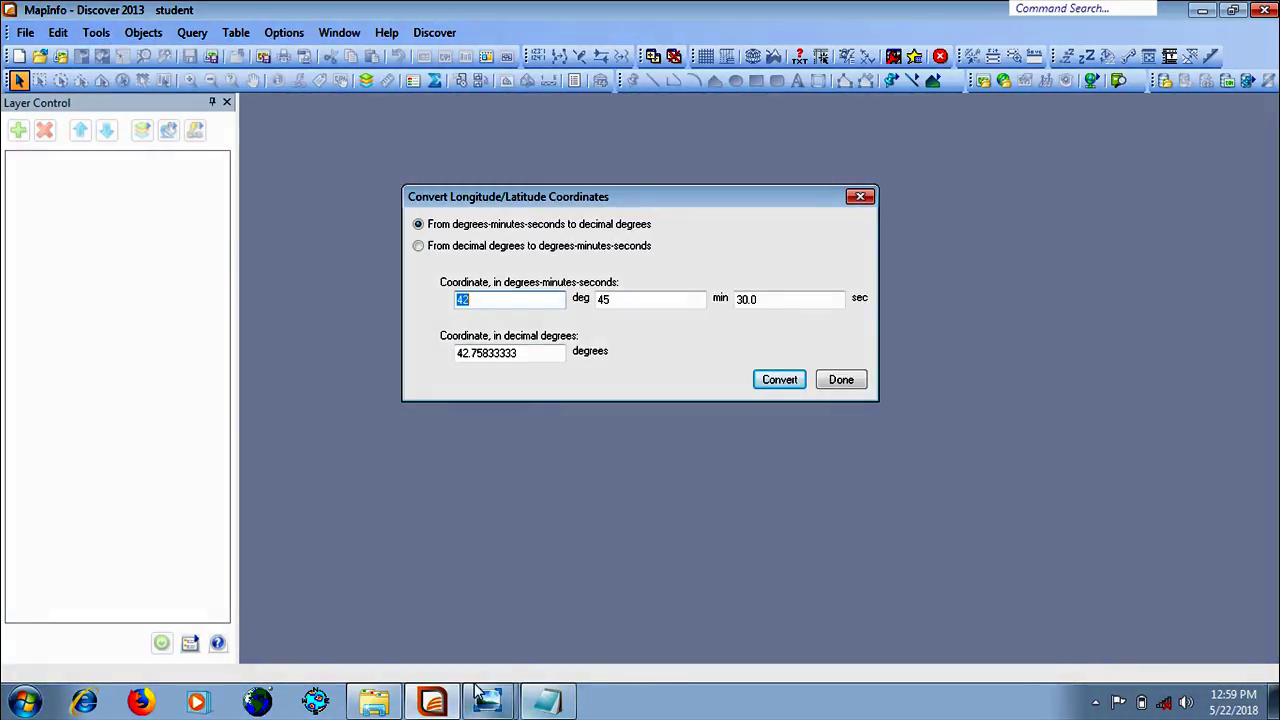
# Compare the coordinates printed at the geological map's upper-left corner with the peta geologi list in Notepad
pyautogui.click(548, 703)
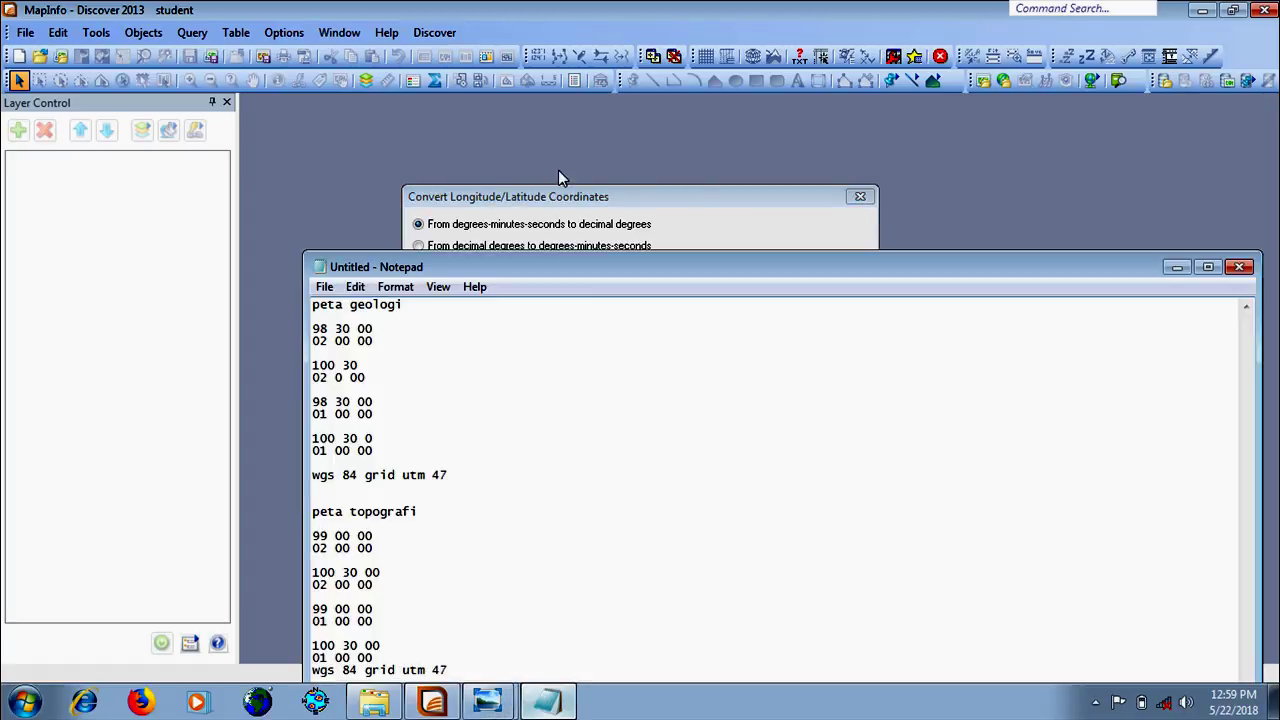
pyautogui.moveTo(490, 703)
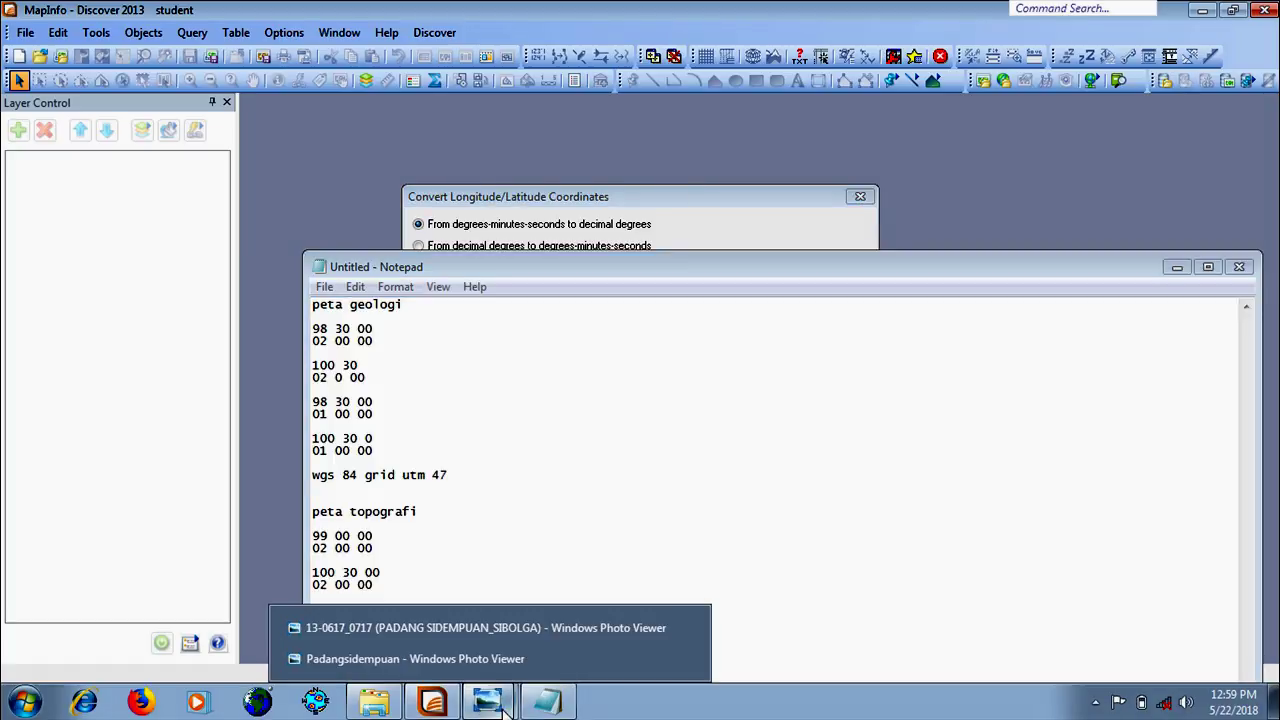
pyautogui.click(426, 634)
pyautogui.scroll(2, 183, 124)
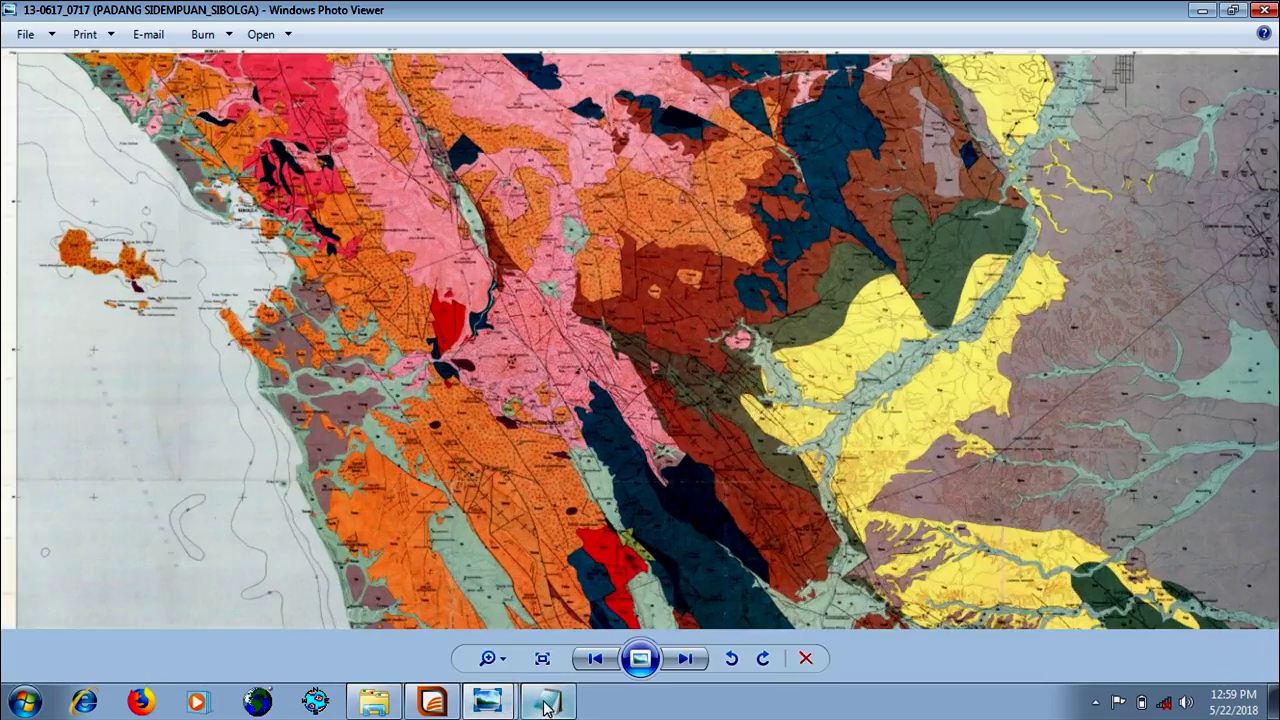
pyautogui.click(546, 704)
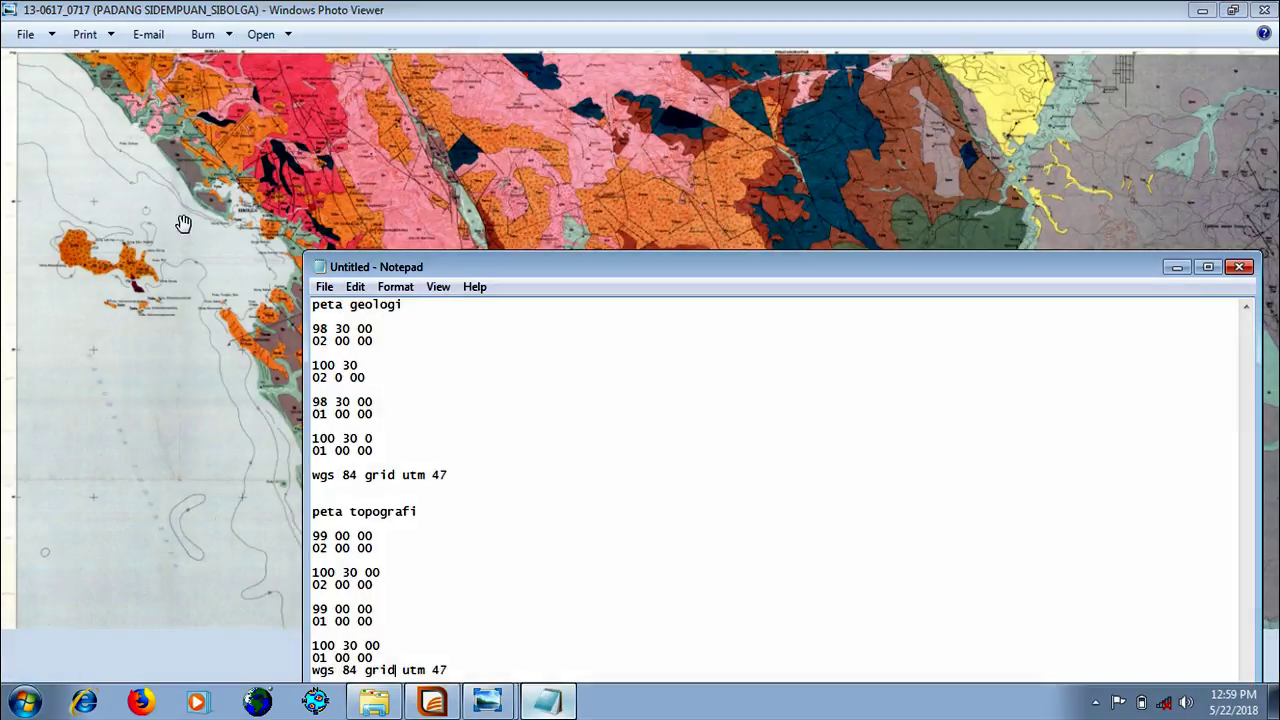
pyautogui.click(105, 149)
pyautogui.scroll(2, 413, 147)
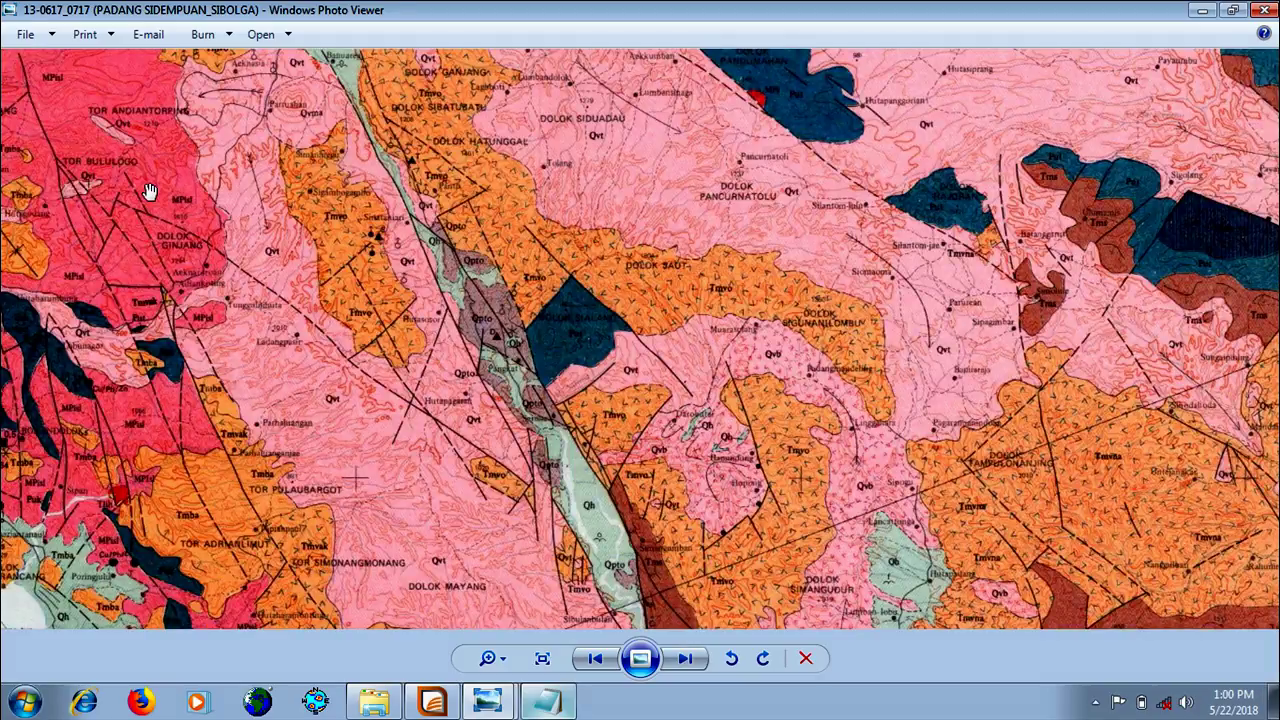
pyautogui.moveTo(213, 297); pyautogui.dragTo(777, 468)
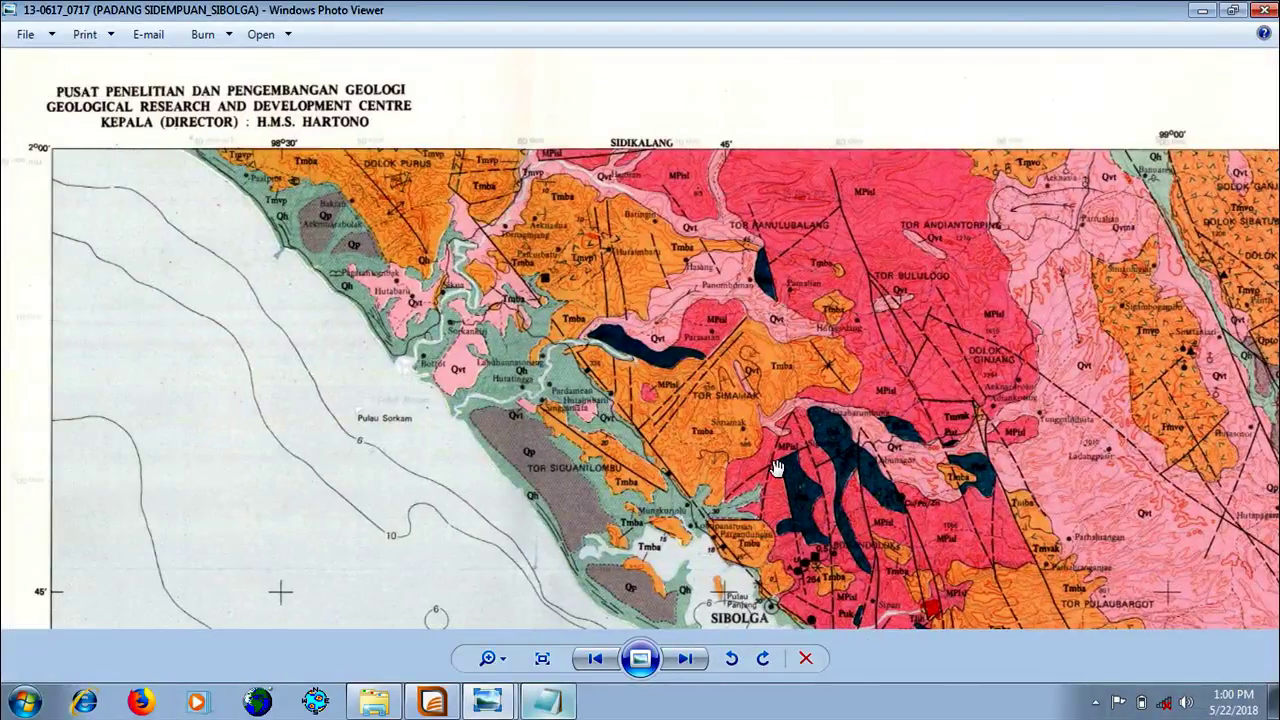
pyautogui.click(550, 703)
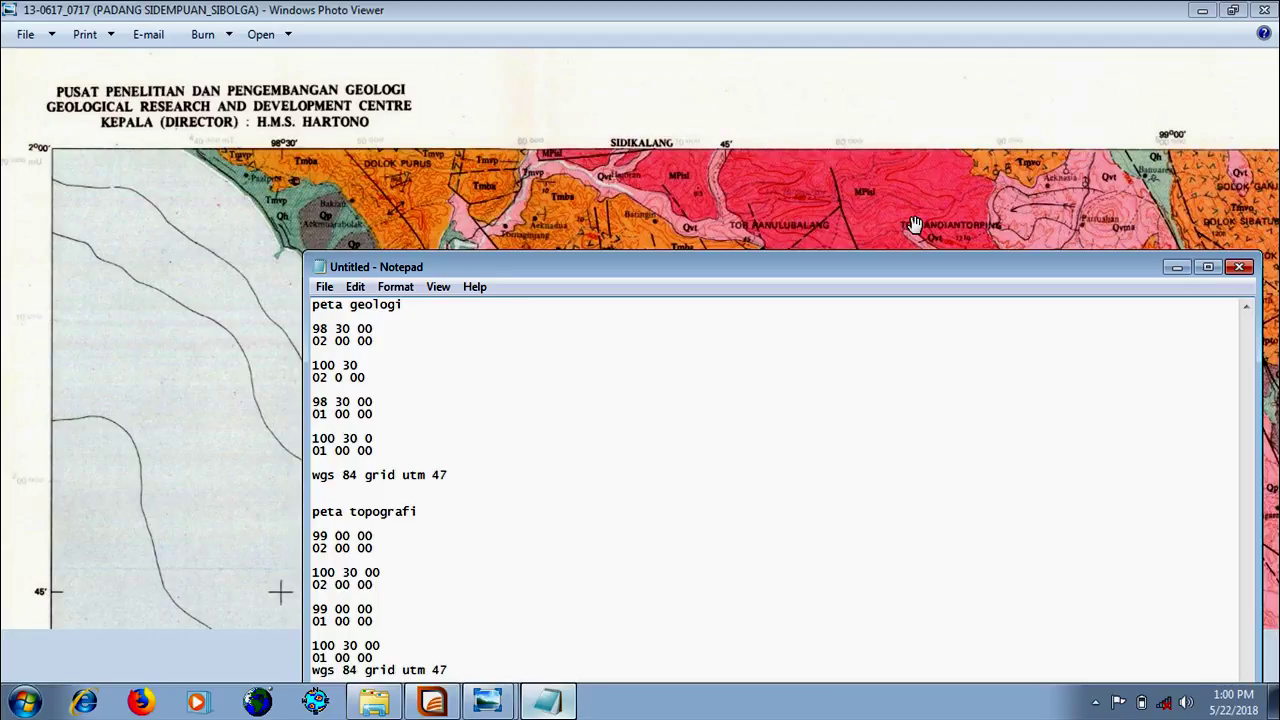
pyautogui.click(440, 705)
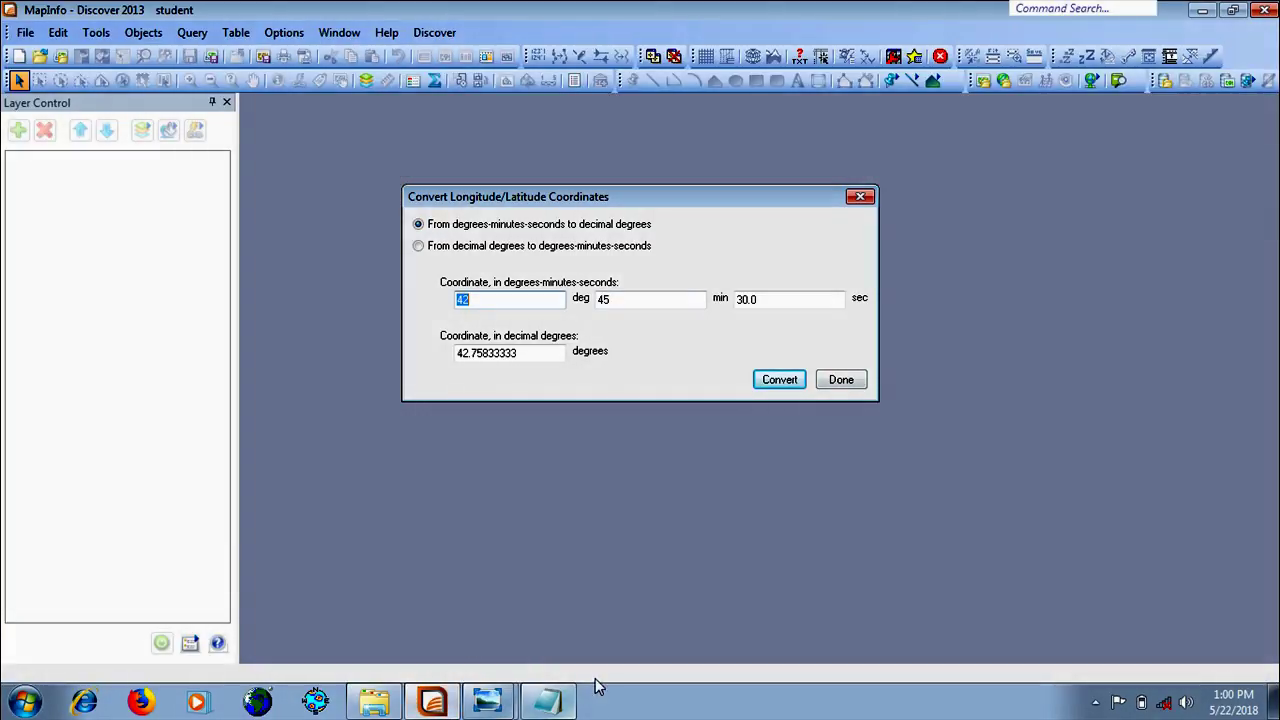
pyautogui.click(552, 702)
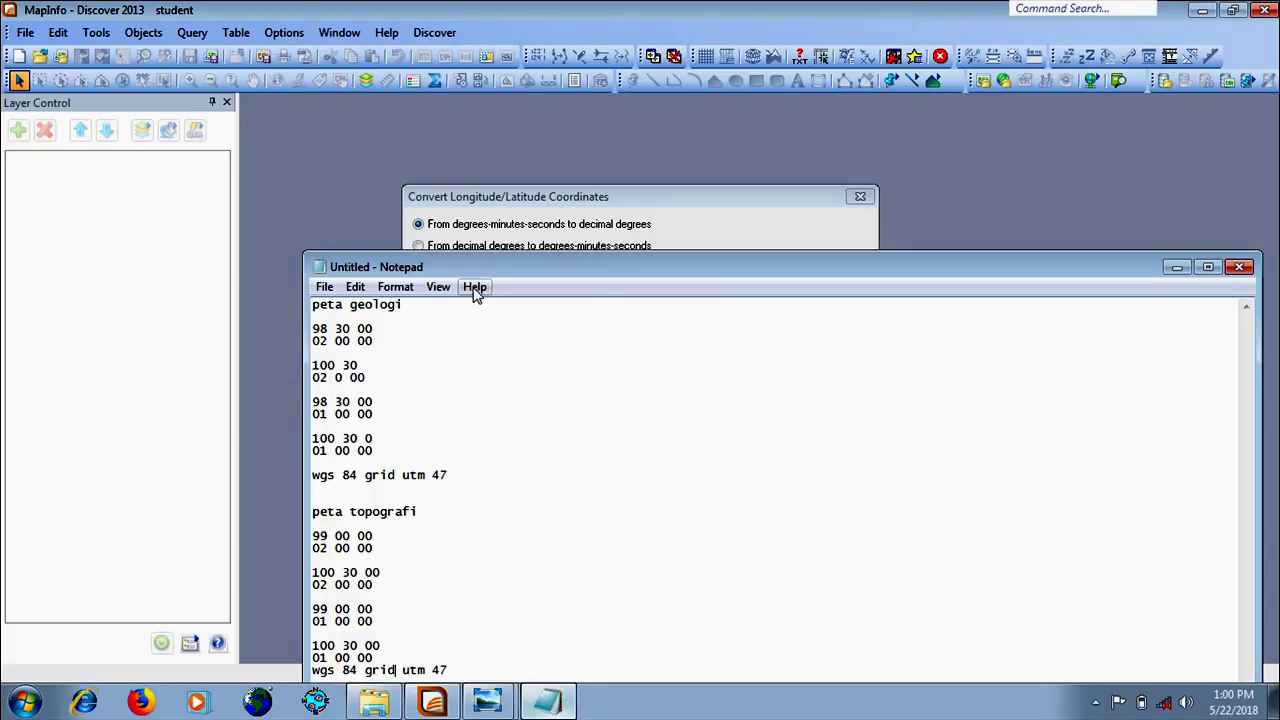
# Examine the longitude and latitude labels along the geological map's upper edge through to its upper-right corner
pyautogui.click(487, 702)
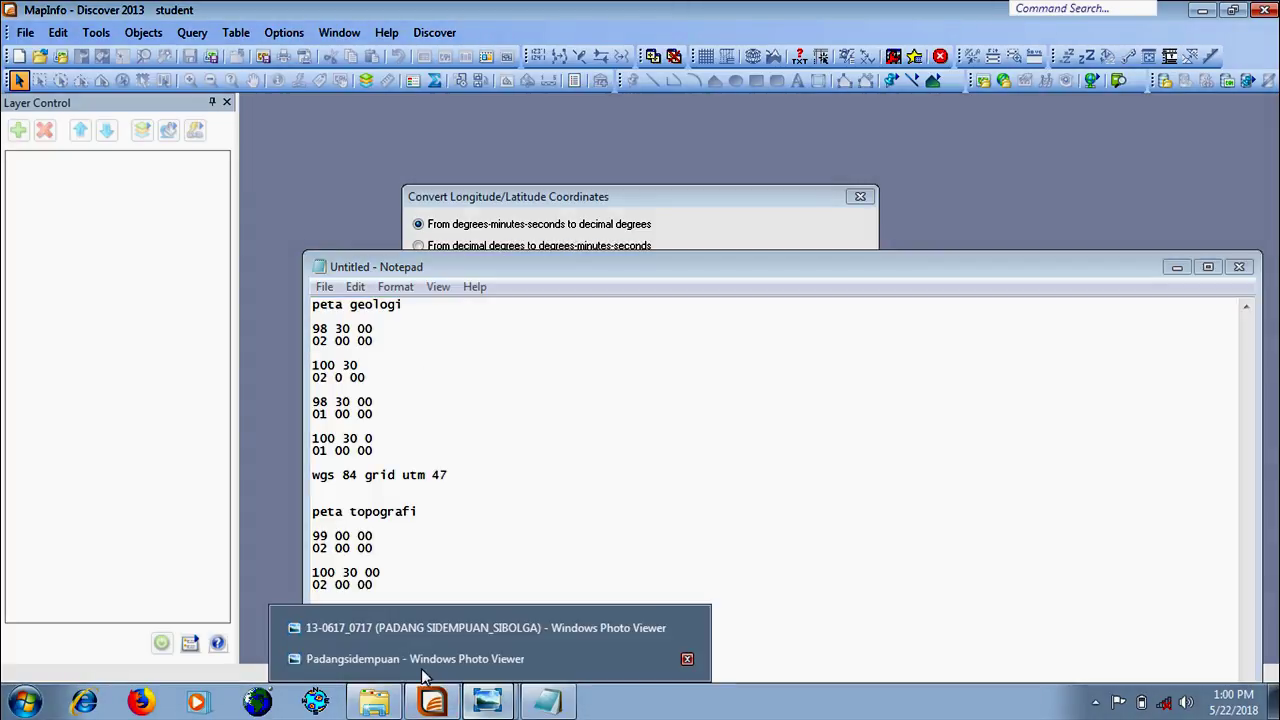
pyautogui.click(427, 636)
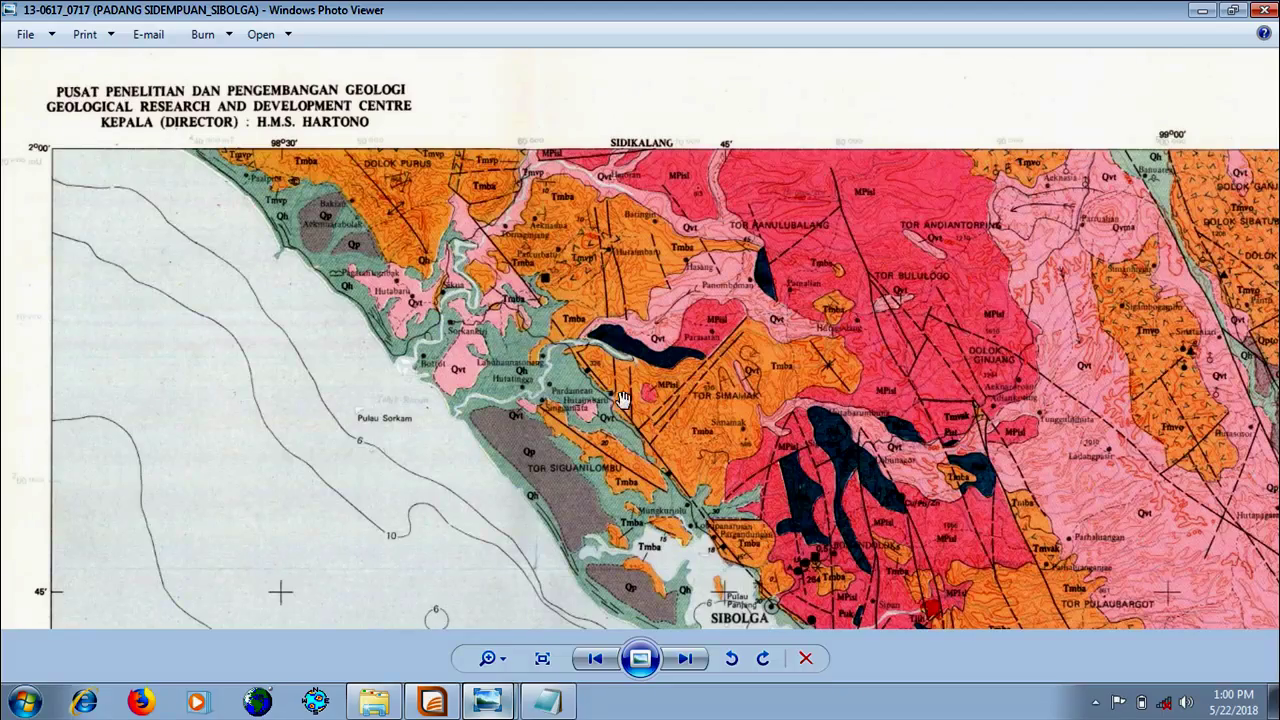
pyautogui.click(550, 702)
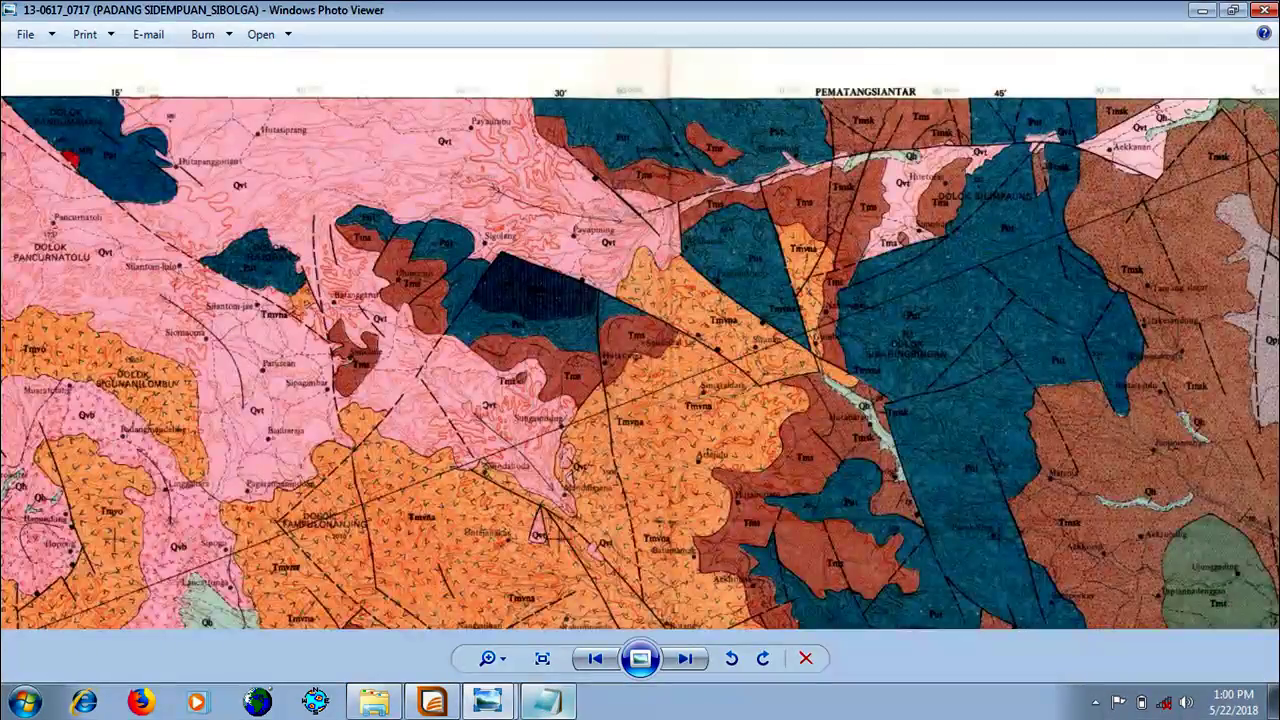
pyautogui.moveTo(1106, 214); pyautogui.dragTo(86, 357)
pyautogui.moveTo(203, 295); pyautogui.dragTo(1089, 310)
pyautogui.moveTo(337, 320); pyautogui.dragTo(1274, 310)
pyautogui.moveTo(298, 272); pyautogui.dragTo(266, 256)
pyautogui.moveTo(1190, 290); pyautogui.dragTo(422, 277)
pyautogui.moveTo(1229, 280); pyautogui.dragTo(600, 269)
pyautogui.moveTo(1097, 294); pyautogui.dragTo(633, 316)
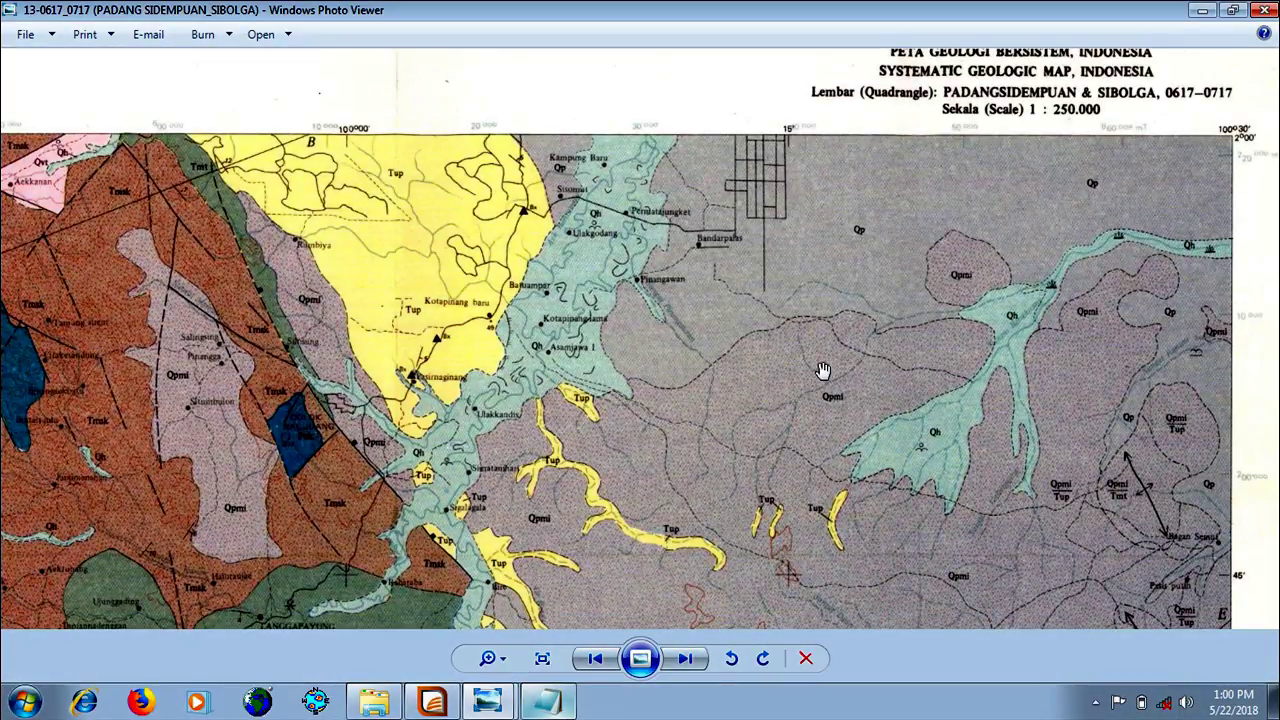
# Complete the second longitude in the Notepad peta geologi list as 100 30 00, consulting the geological map
pyautogui.click(437, 704)
pyautogui.click(556, 696)
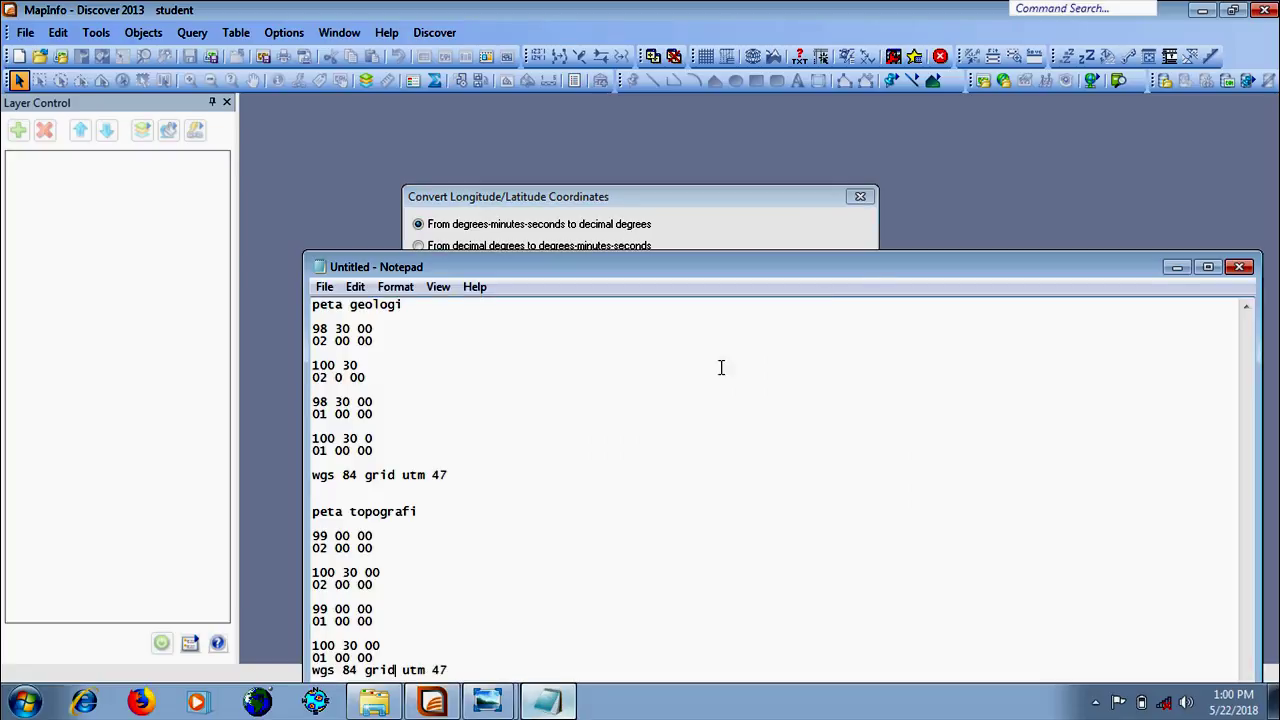
pyautogui.click(1160, 170)
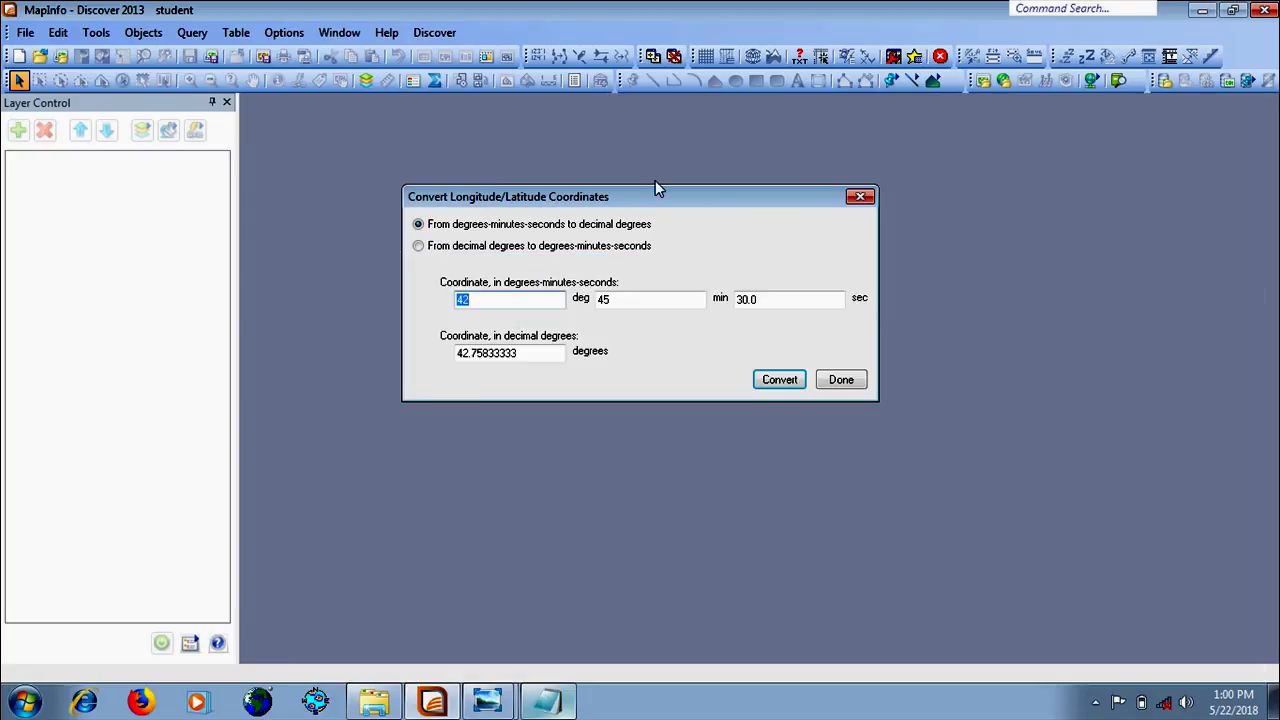
pyautogui.click(487, 700)
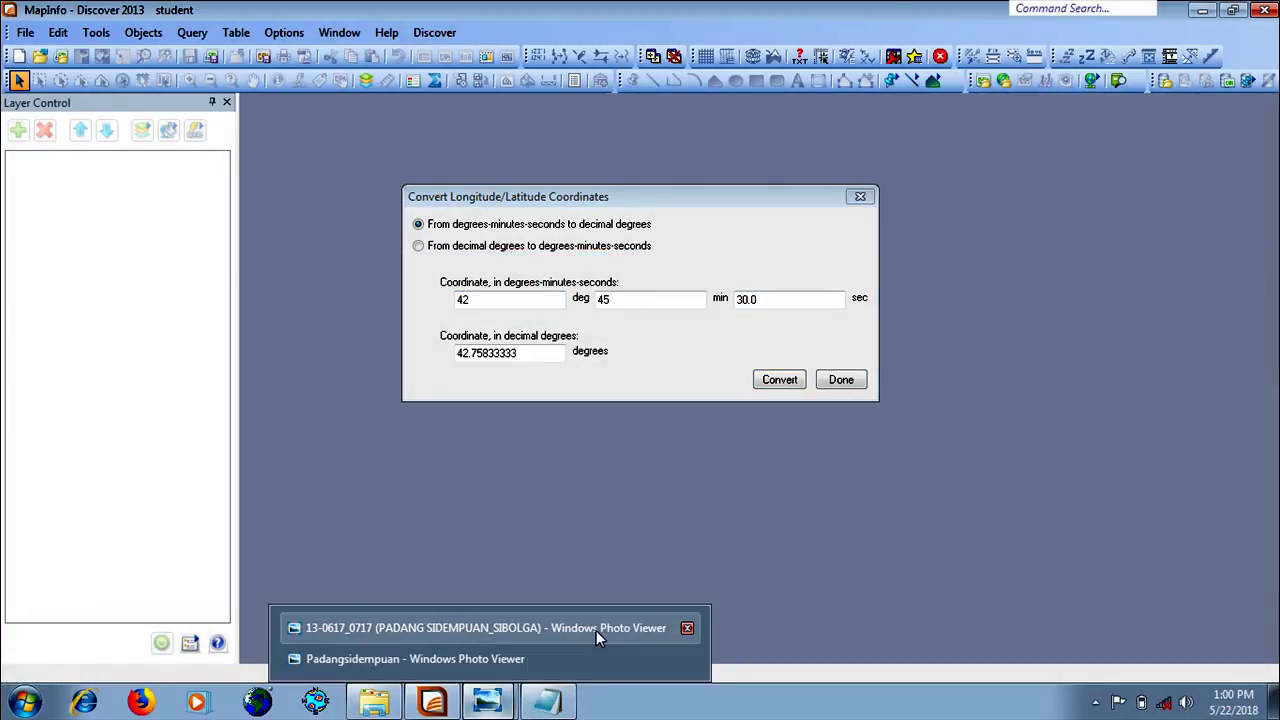
pyautogui.click(596, 626)
pyautogui.click(547, 700)
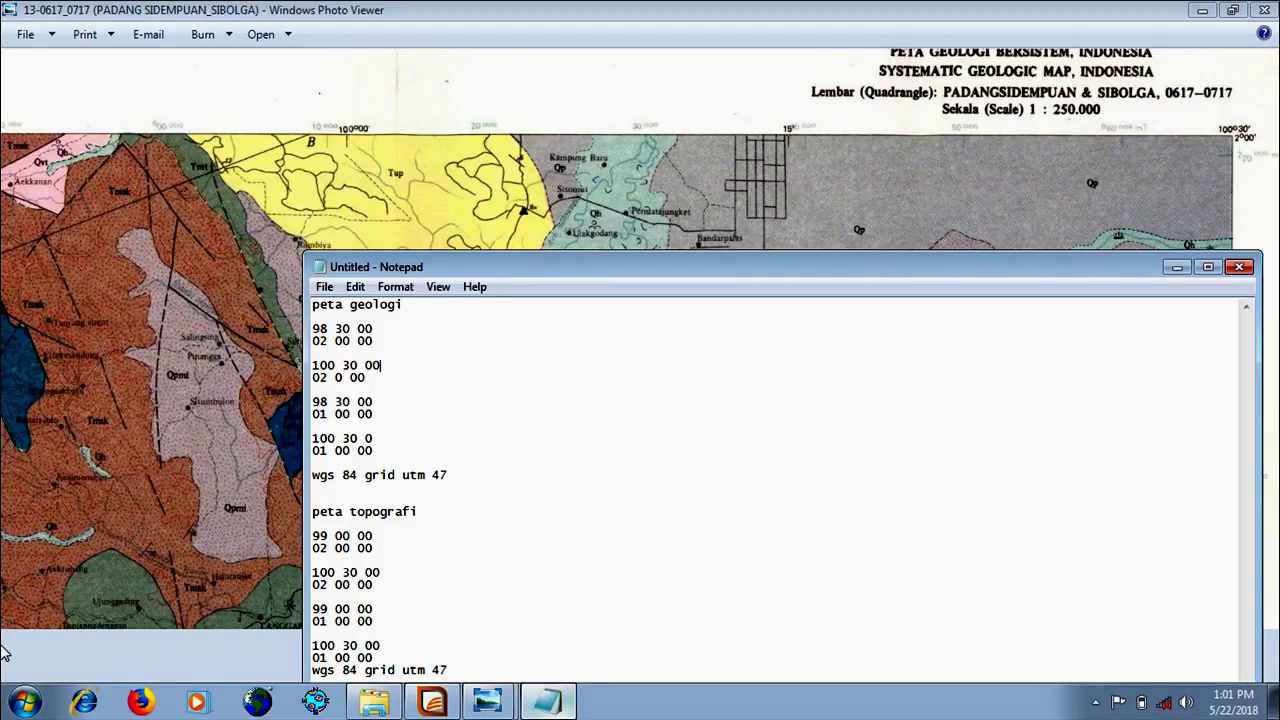
# Examine the coordinate labels at the lower-left corner of the geological map in Windows Photo Viewer
pyautogui.moveTo(20, 606); pyautogui.dragTo(866, 411)
pyautogui.moveTo(284, 562); pyautogui.dragTo(823, 457)
pyautogui.moveTo(91, 517); pyautogui.dragTo(1041, 262)
pyautogui.moveTo(40, 250); pyautogui.dragTo(537, 309)
pyautogui.moveTo(160, 150); pyautogui.dragTo(360, 159)
pyautogui.moveTo(358, 486); pyautogui.dragTo(358, 289)
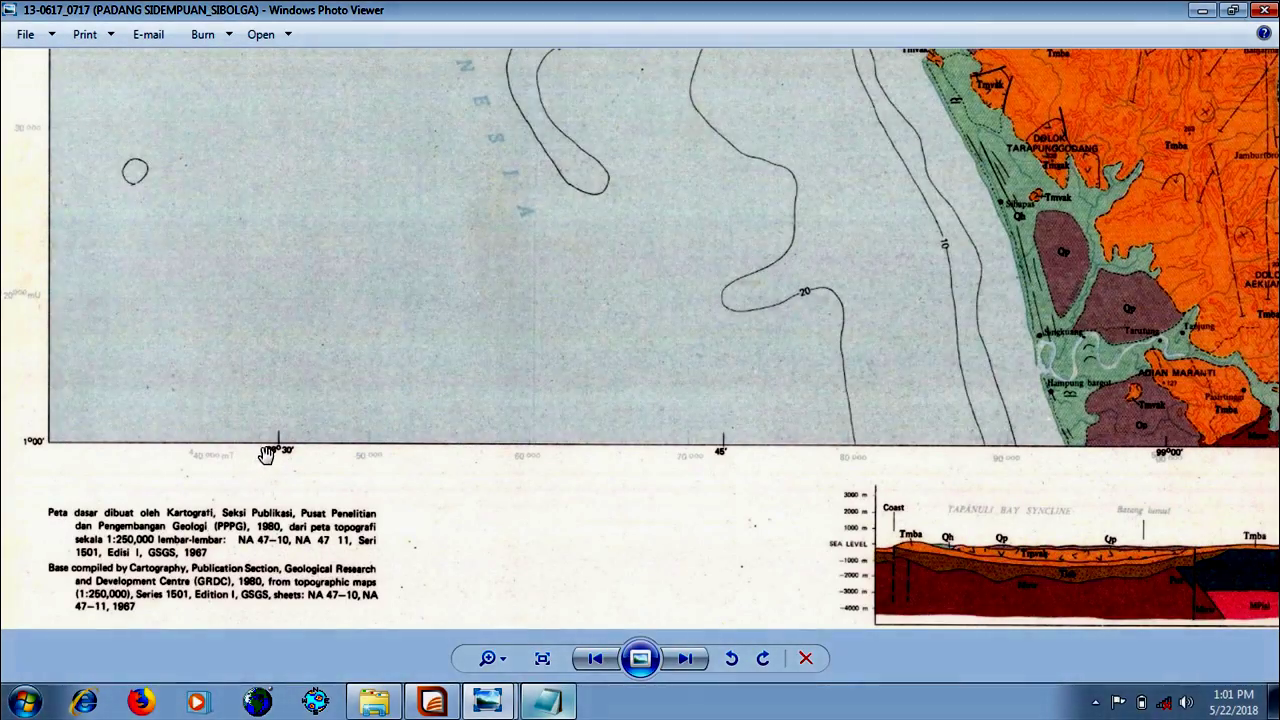
# Compare the geological map's lower-left corner coordinates with the third pair in the Notepad peta geologi list
pyautogui.click(547, 700)
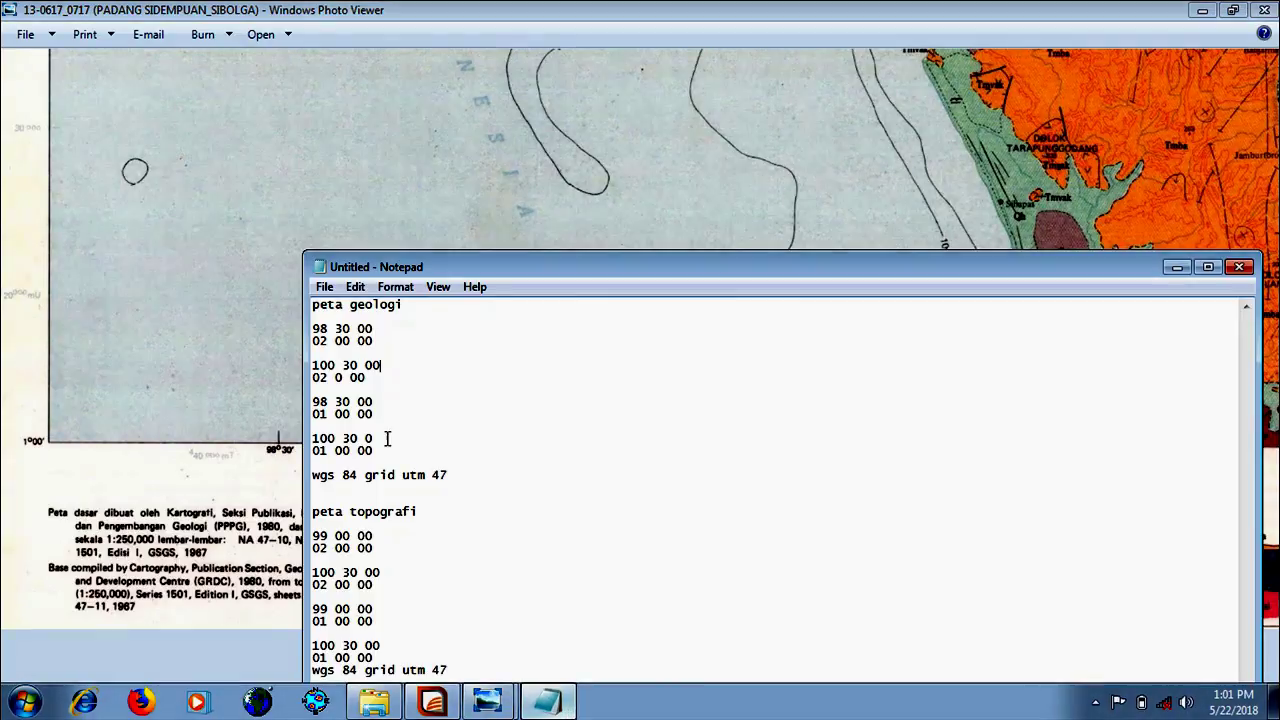
pyautogui.click(390, 413)
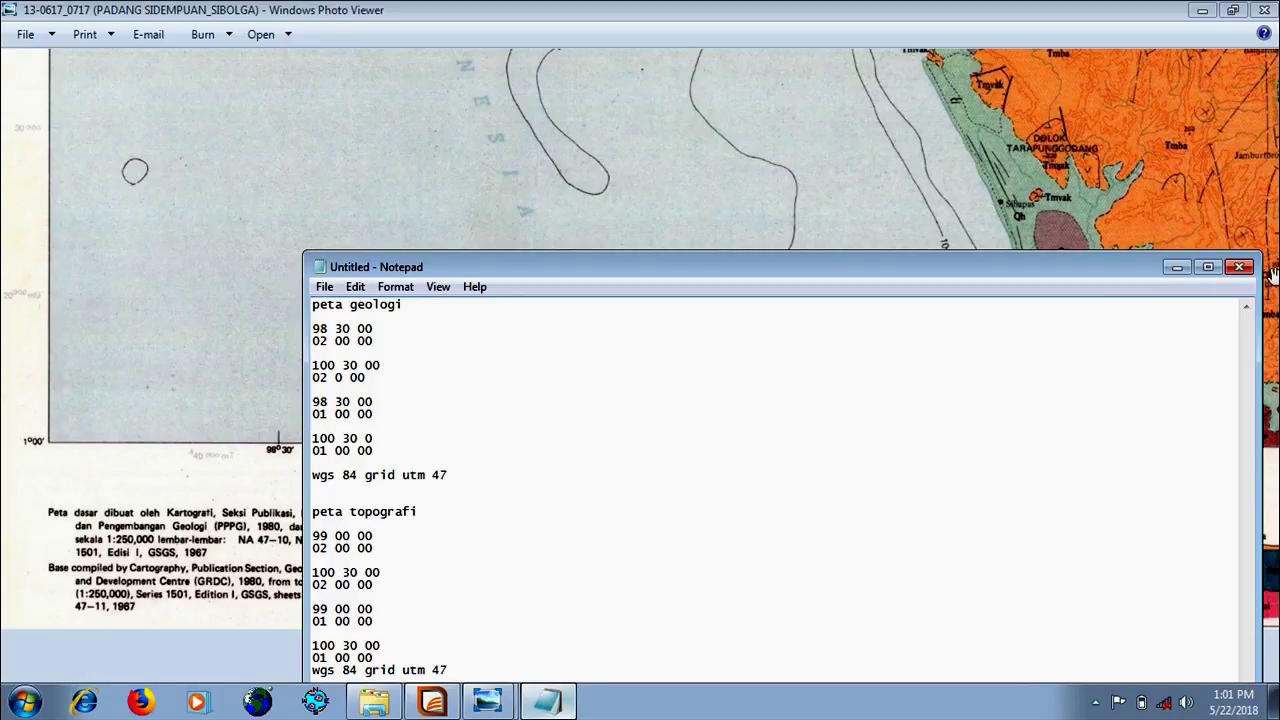
pyautogui.click(1176, 267)
# Compare the coordinates printed at the geological map's lower-right corner with the fourth pair in the Notepad peta geologi list
pyautogui.scroll(3, 1087, 292)
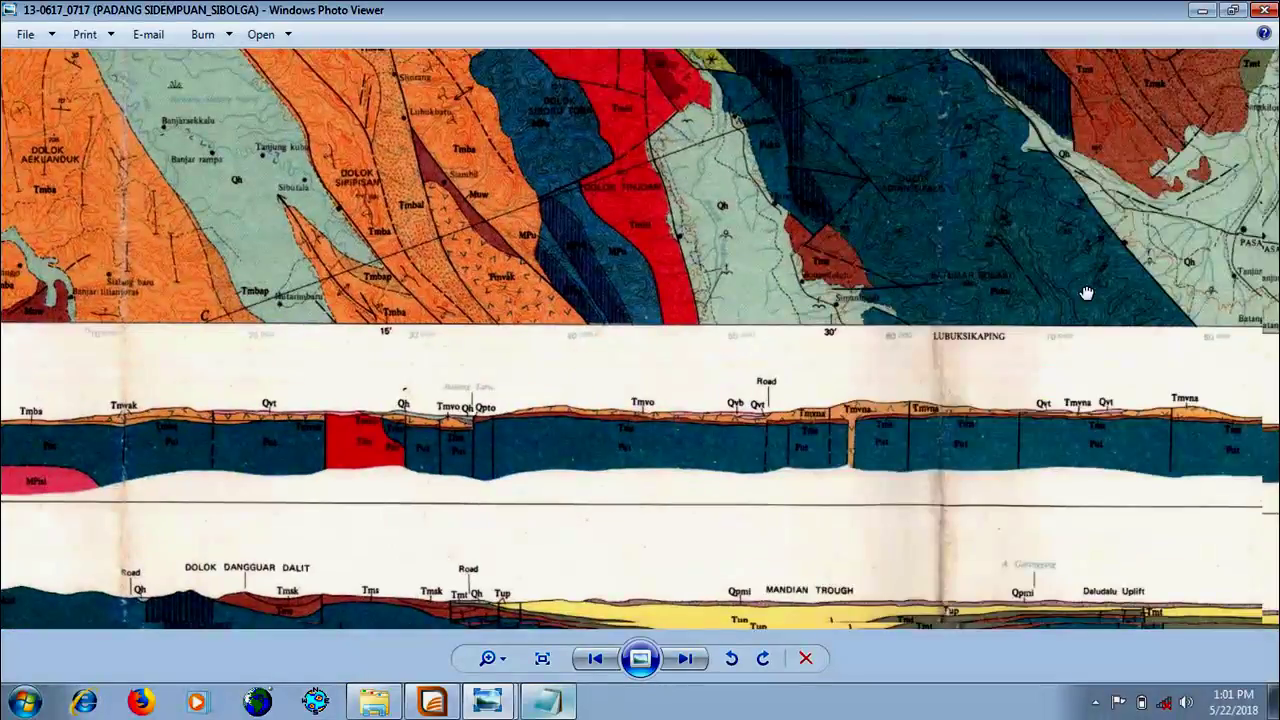
pyautogui.moveTo(1087, 292); pyautogui.dragTo(345, 257)
pyautogui.moveTo(663, 337); pyautogui.dragTo(406, 377)
pyautogui.moveTo(917, 331); pyautogui.dragTo(539, 386)
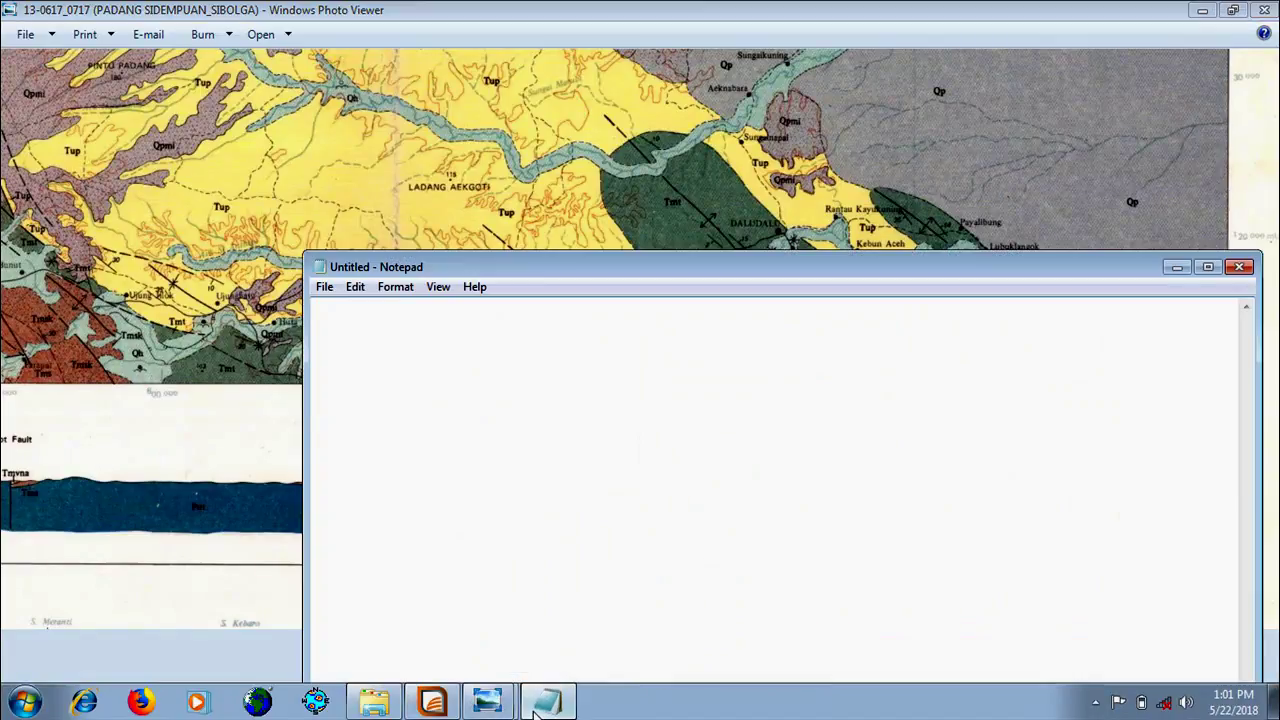
pyautogui.click(547, 702)
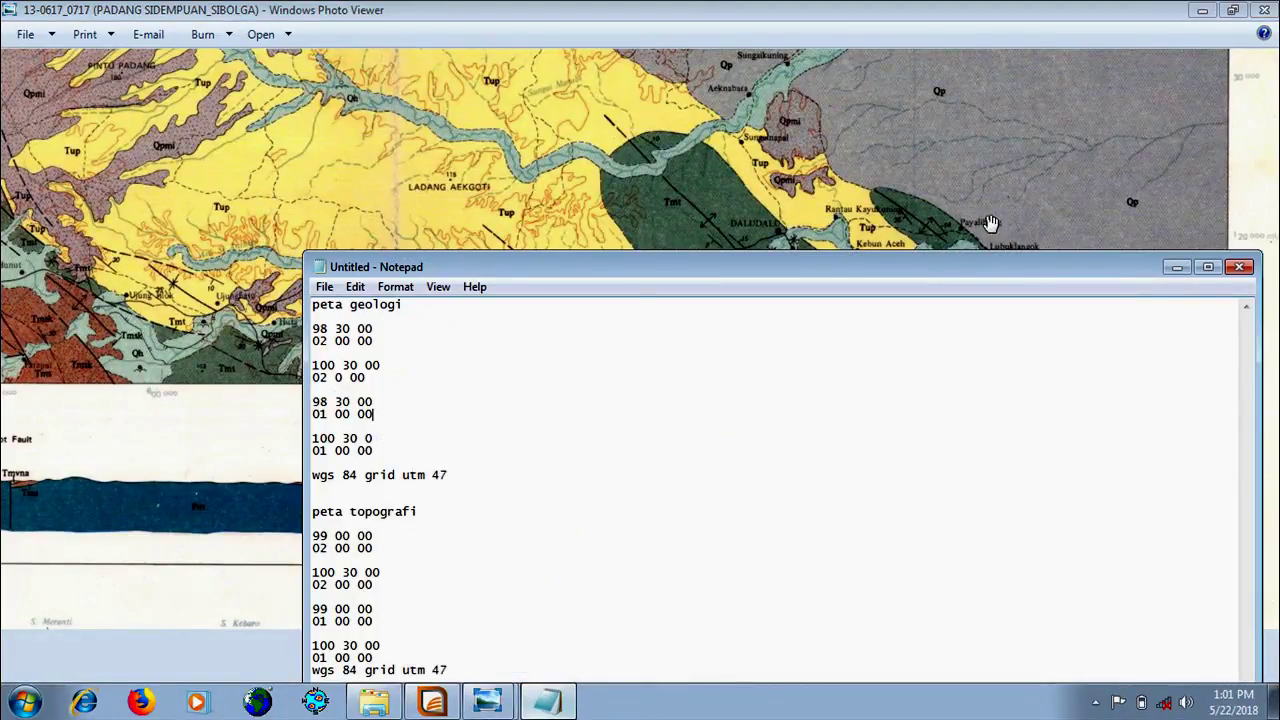
pyautogui.click(958, 248)
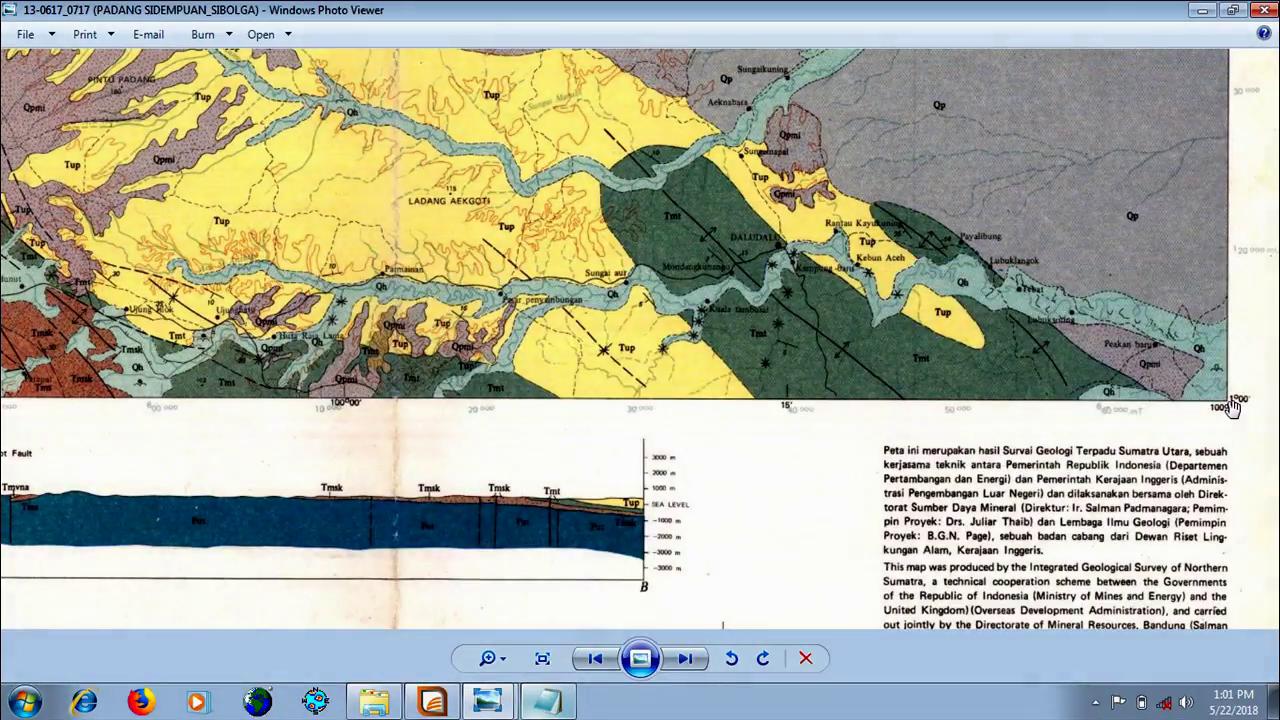
# Check the sheet numbers in the geological map's base-map credits against the wgs 84 grid utm 47 note in Notepad
pyautogui.click(500, 706)
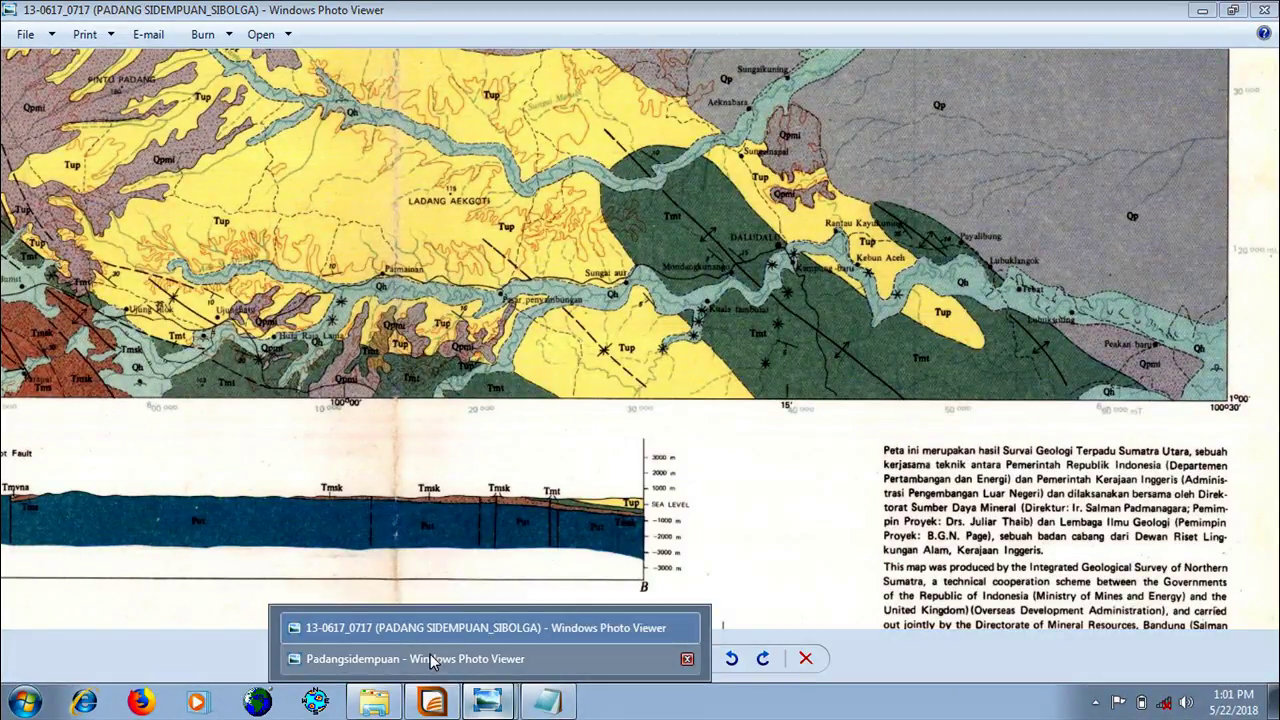
pyautogui.click(548, 702)
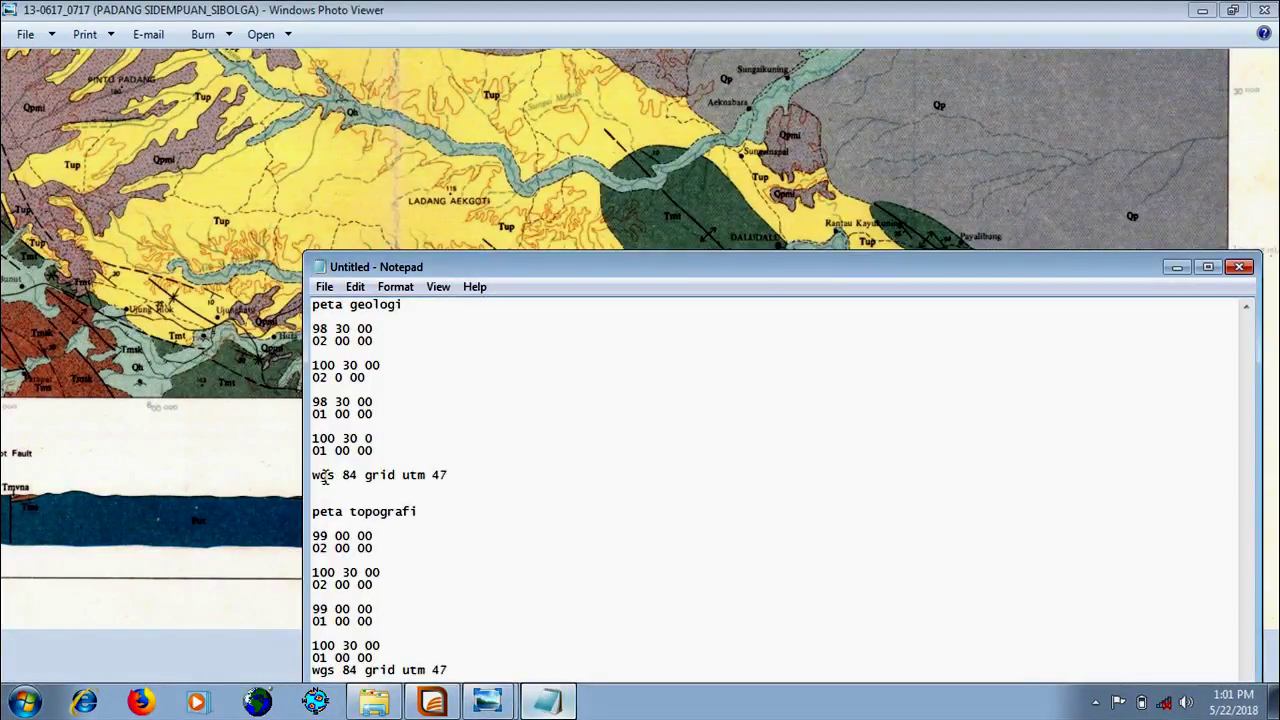
pyautogui.click(195, 472)
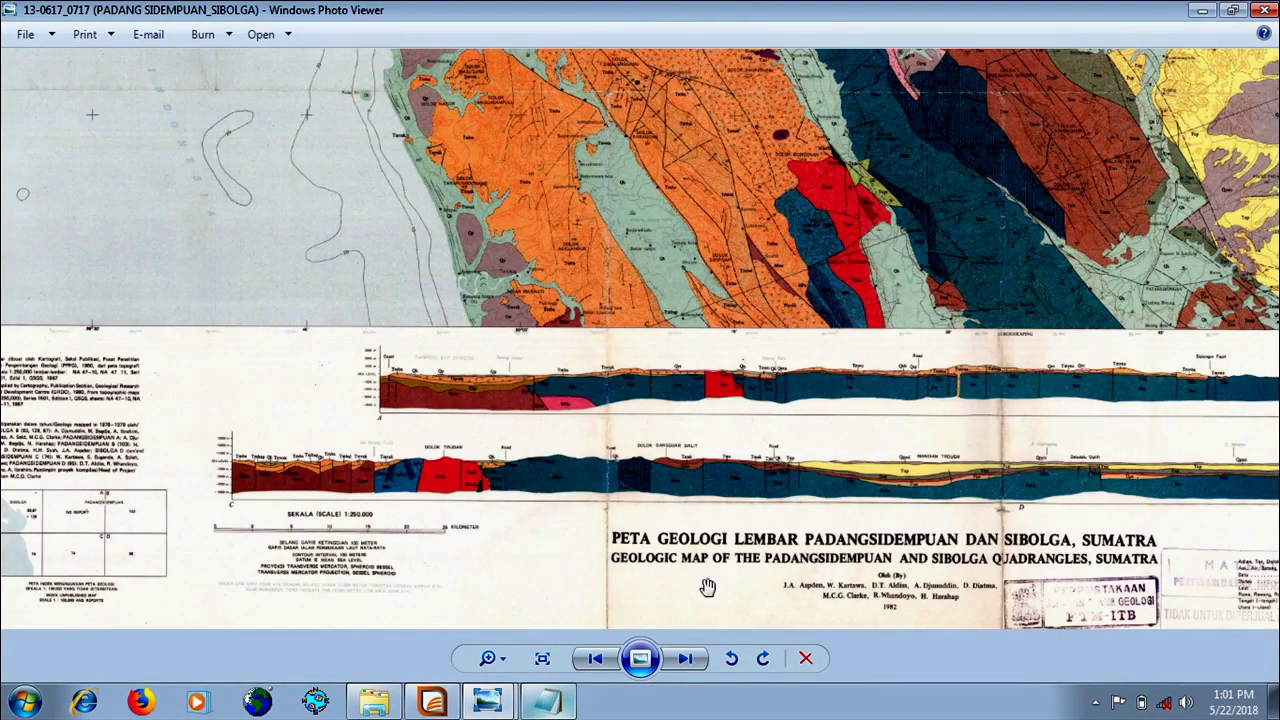
pyautogui.scroll(4, 96, 385)
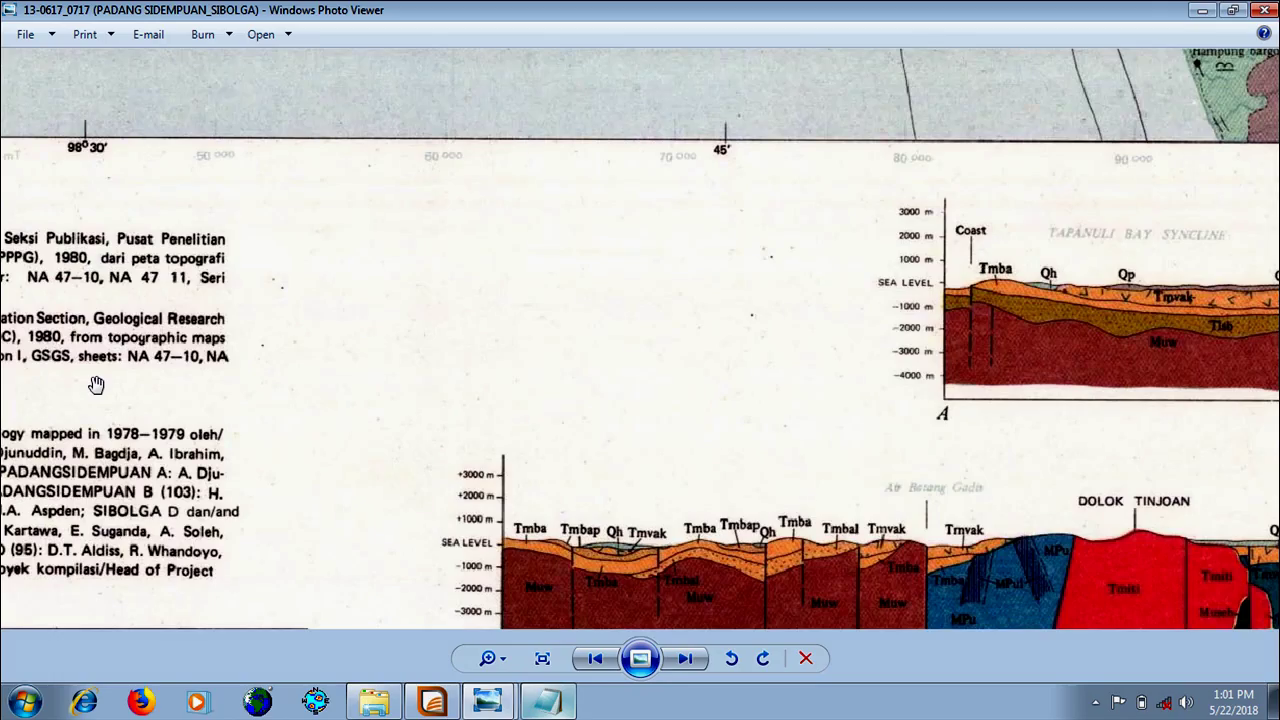
pyautogui.moveTo(96, 385); pyautogui.dragTo(412, 507)
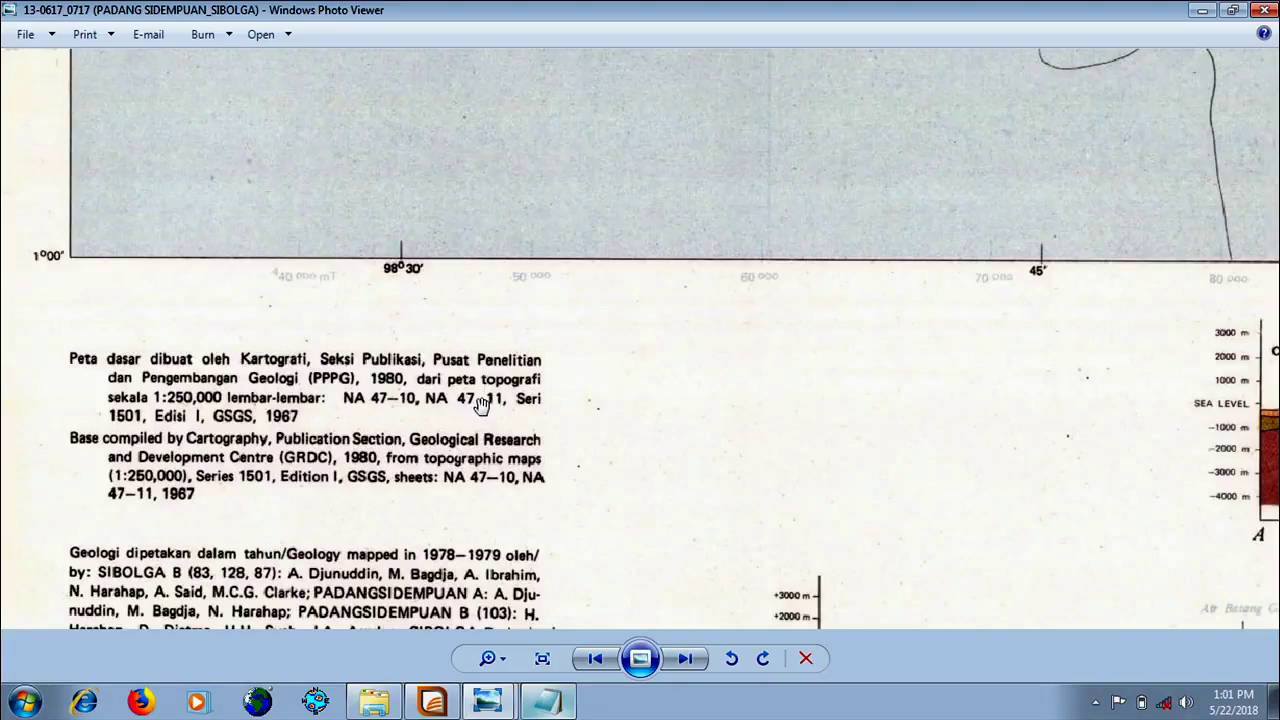
# Switch to the Padangsidempuan topographic map and compare its upper-left corner coordinates with the Notepad peta topografi list
pyautogui.click(492, 703)
pyautogui.click(420, 656)
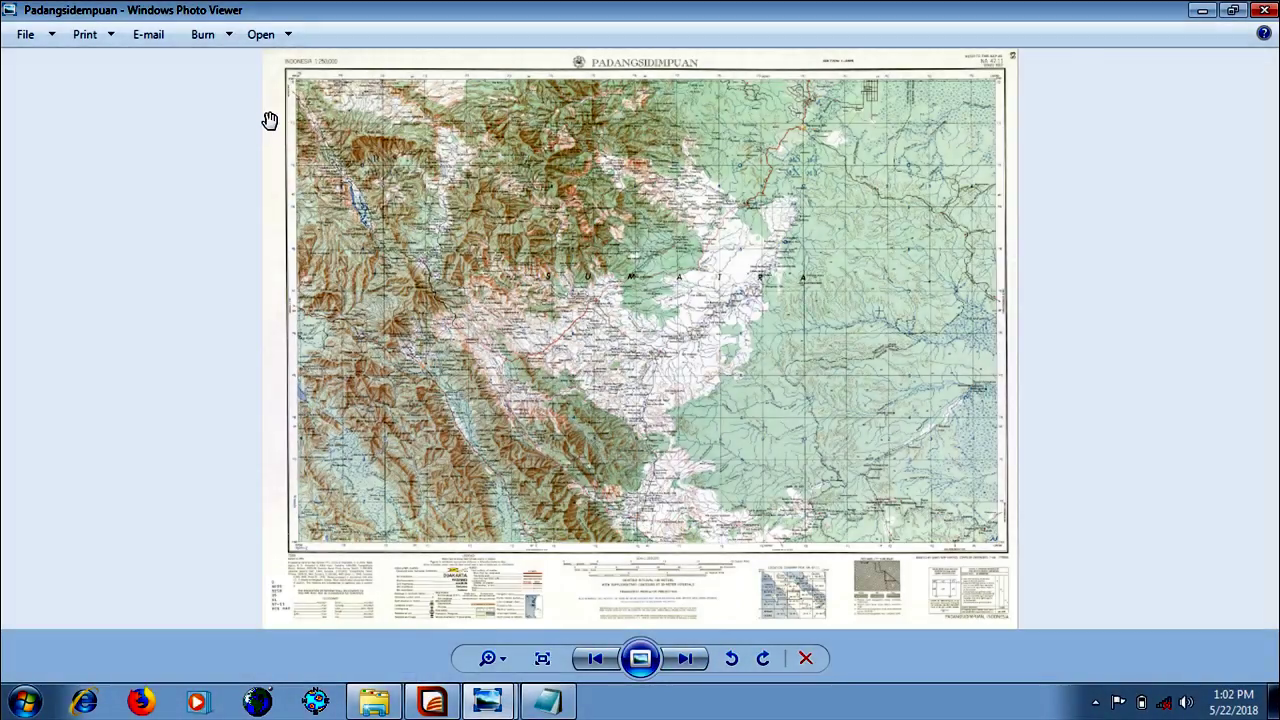
pyautogui.scroll(4, 268, 120)
pyautogui.scroll(-4, 268, 120)
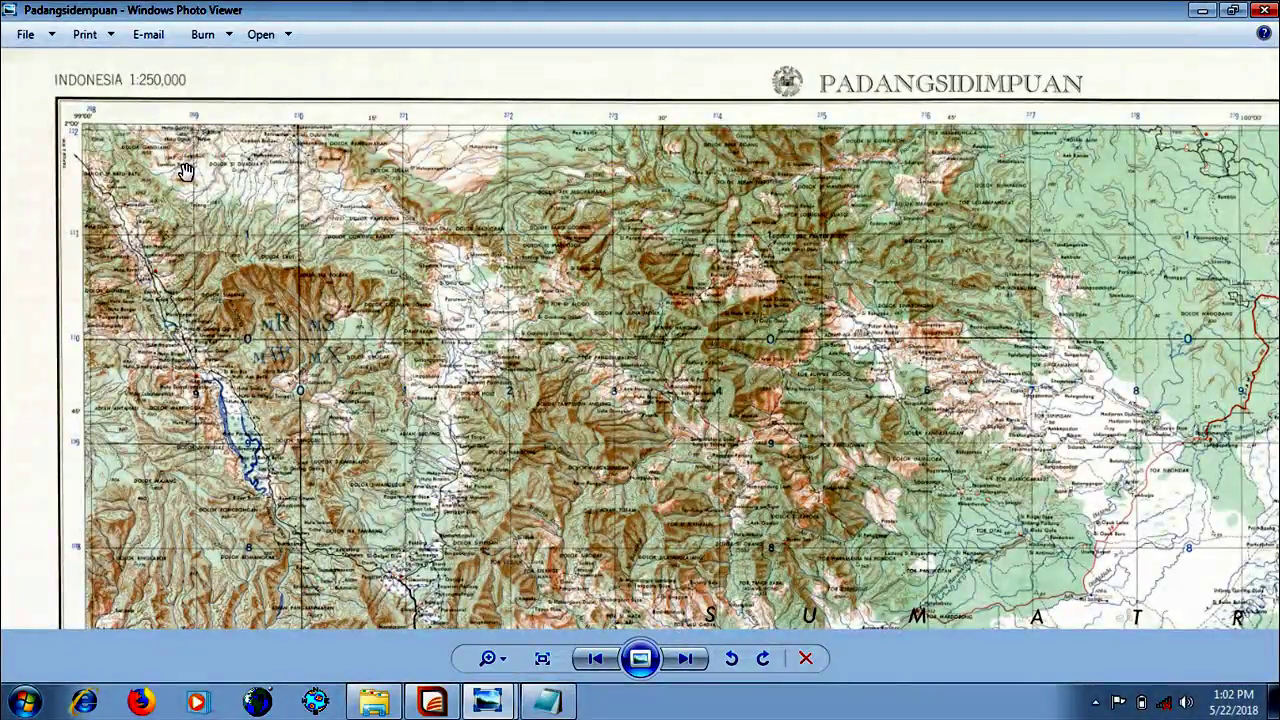
pyautogui.scroll(3, 216, 180)
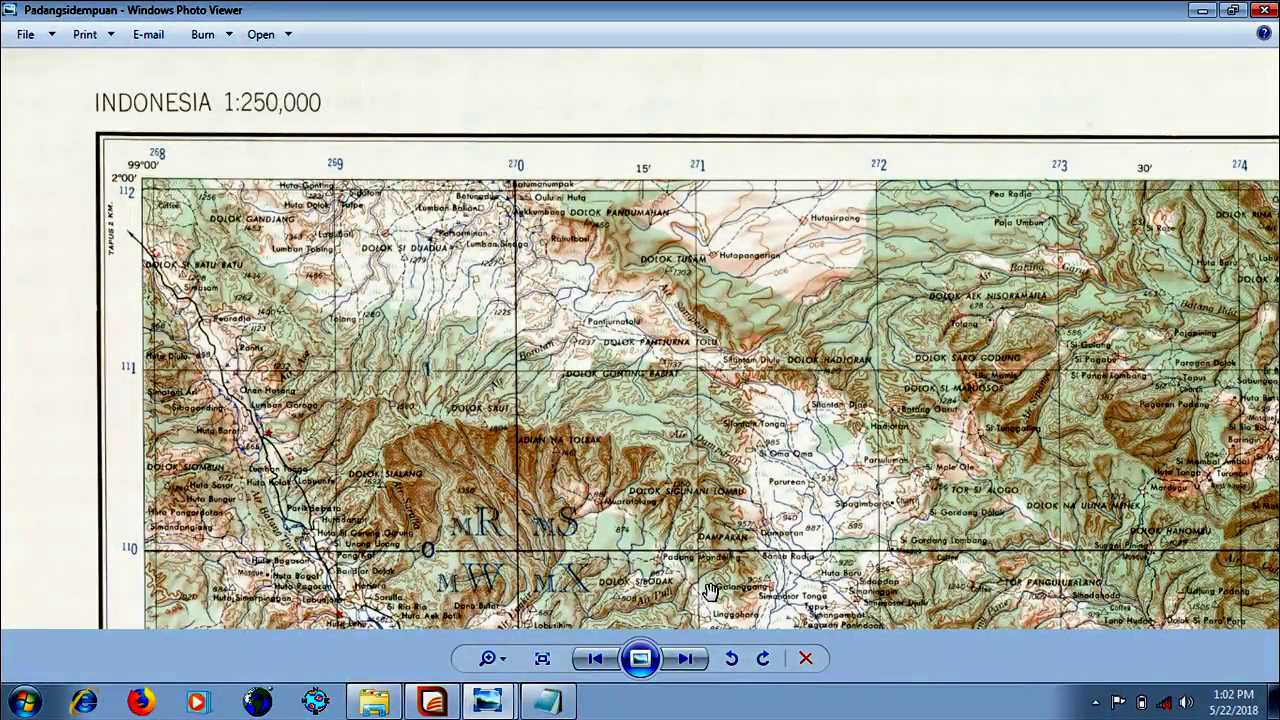
pyautogui.click(548, 702)
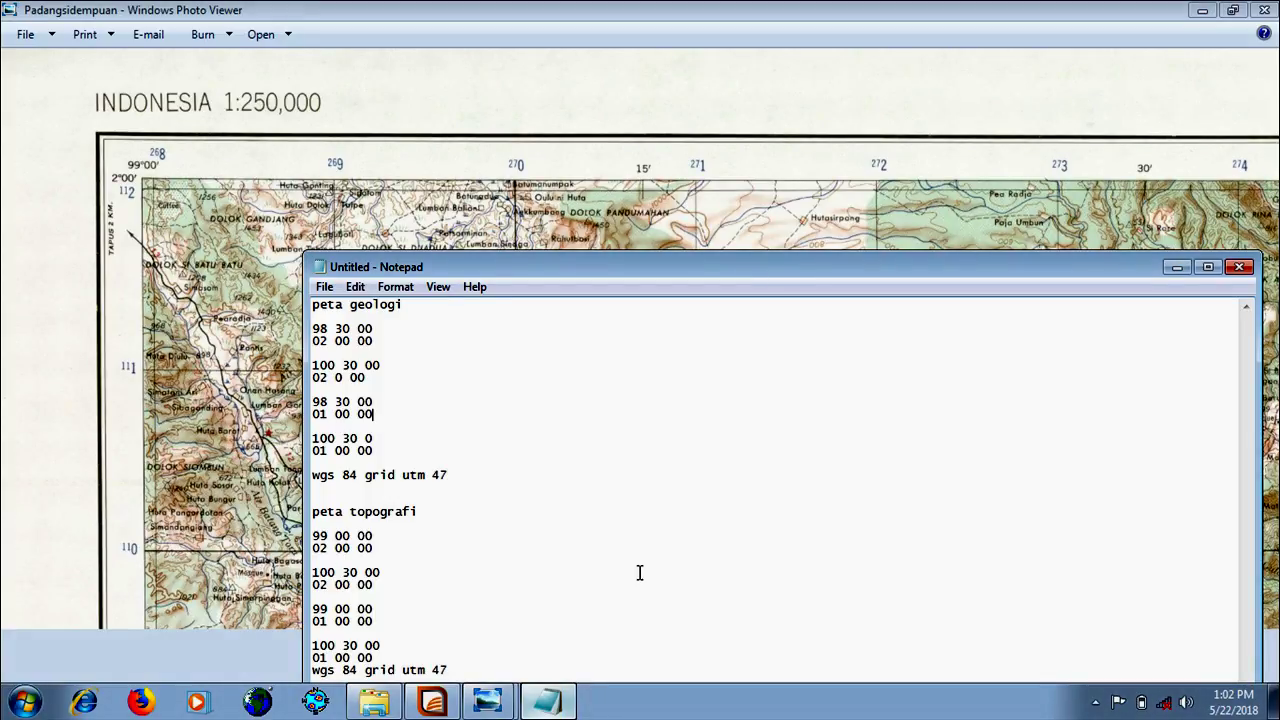
# Compare the topographic map's upper-right corner coordinates with the second pair in the Notepad peta topografi list
pyautogui.moveTo(1190, 130); pyautogui.dragTo(502, 70)
pyautogui.moveTo(916, 289); pyautogui.dragTo(356, 311)
pyautogui.moveTo(1107, 434); pyautogui.dragTo(380, 455)
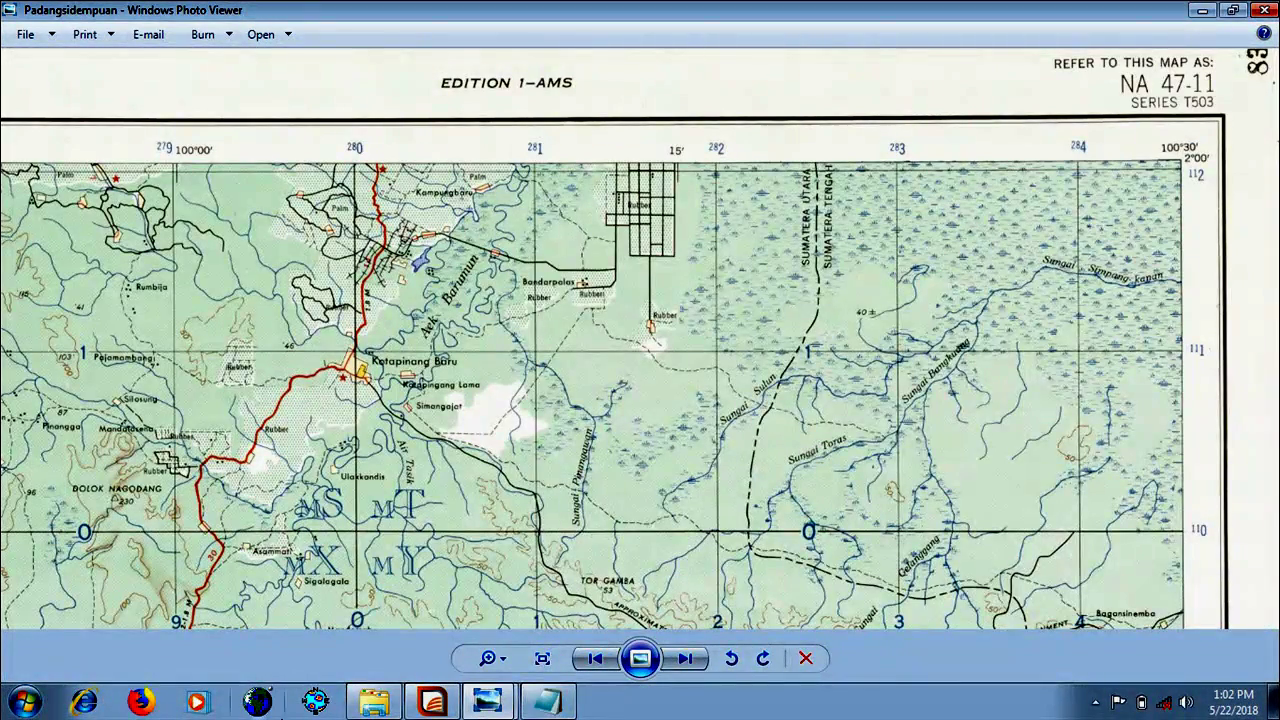
pyautogui.click(550, 702)
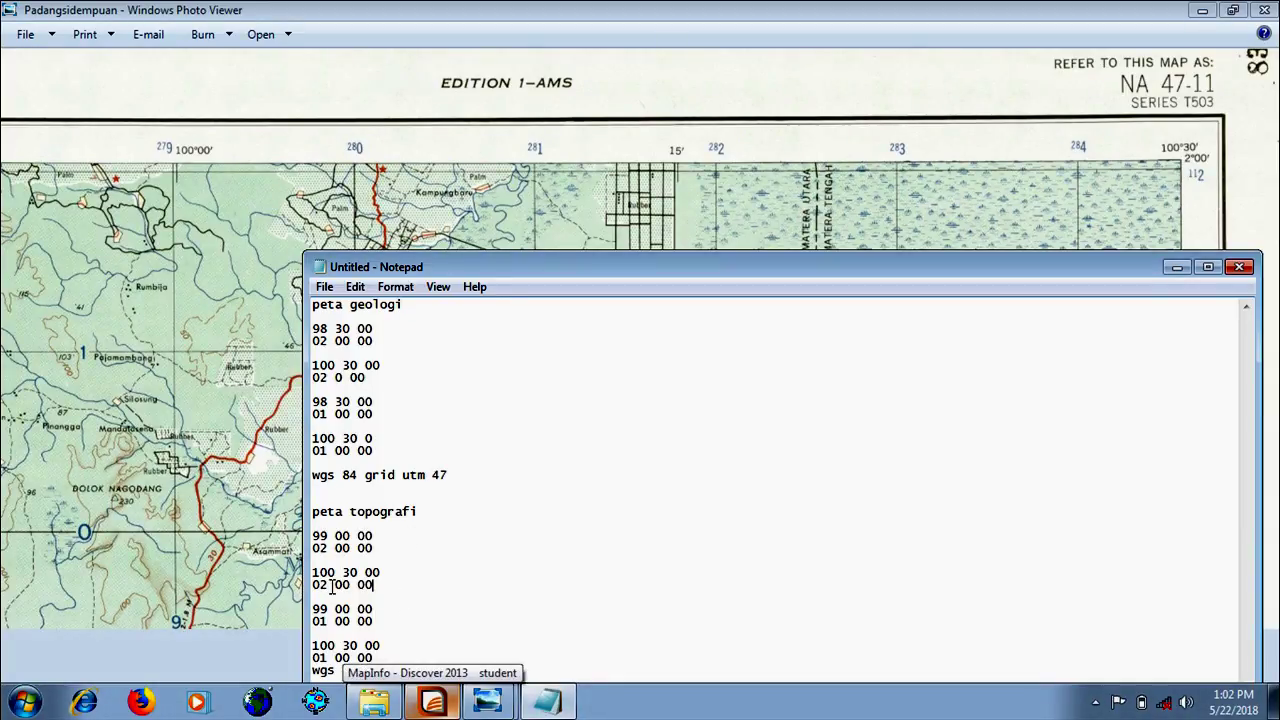
# Compare the topographic map's lower-left corner coordinates with the third pair in the Notepad peta topografi list
pyautogui.click(122, 550)
pyautogui.scroll(3, 122, 550)
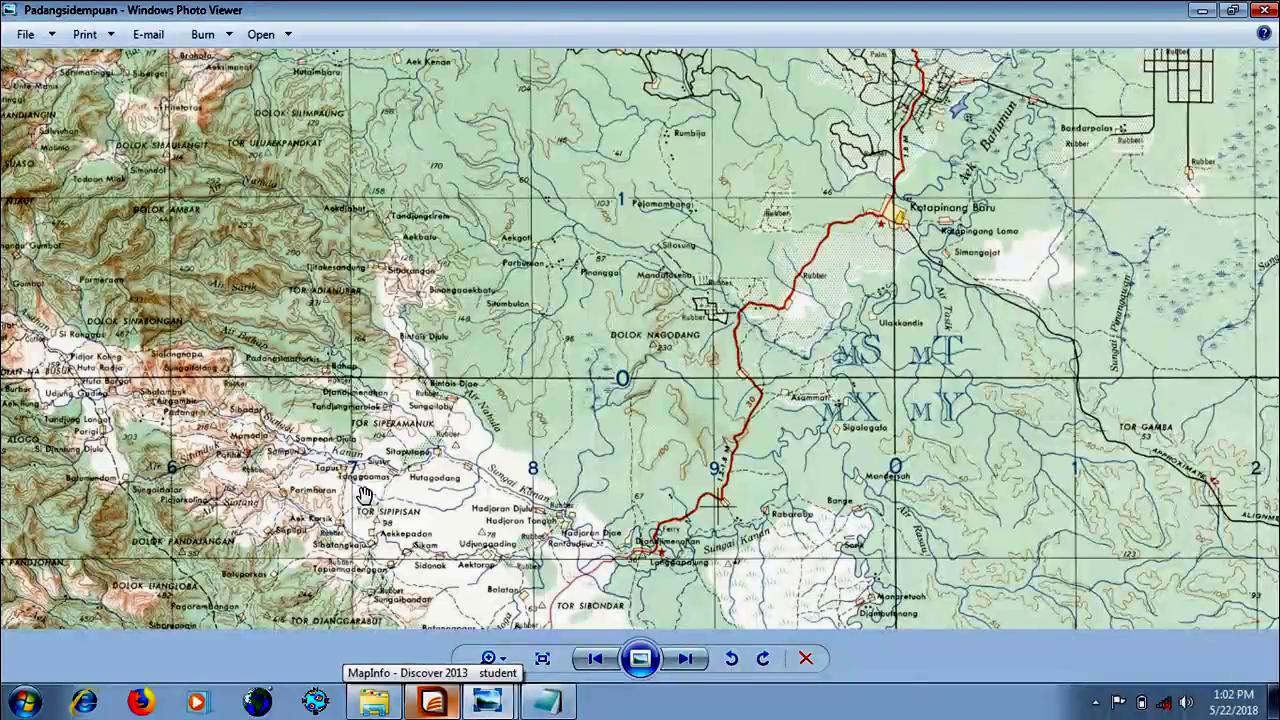
pyautogui.scroll(2, 851, 613)
pyautogui.moveTo(301, 520); pyautogui.dragTo(886, 248)
pyautogui.moveTo(430, 403); pyautogui.dragTo(423, 189)
pyautogui.moveTo(370, 610); pyautogui.dragTo(364, 125)
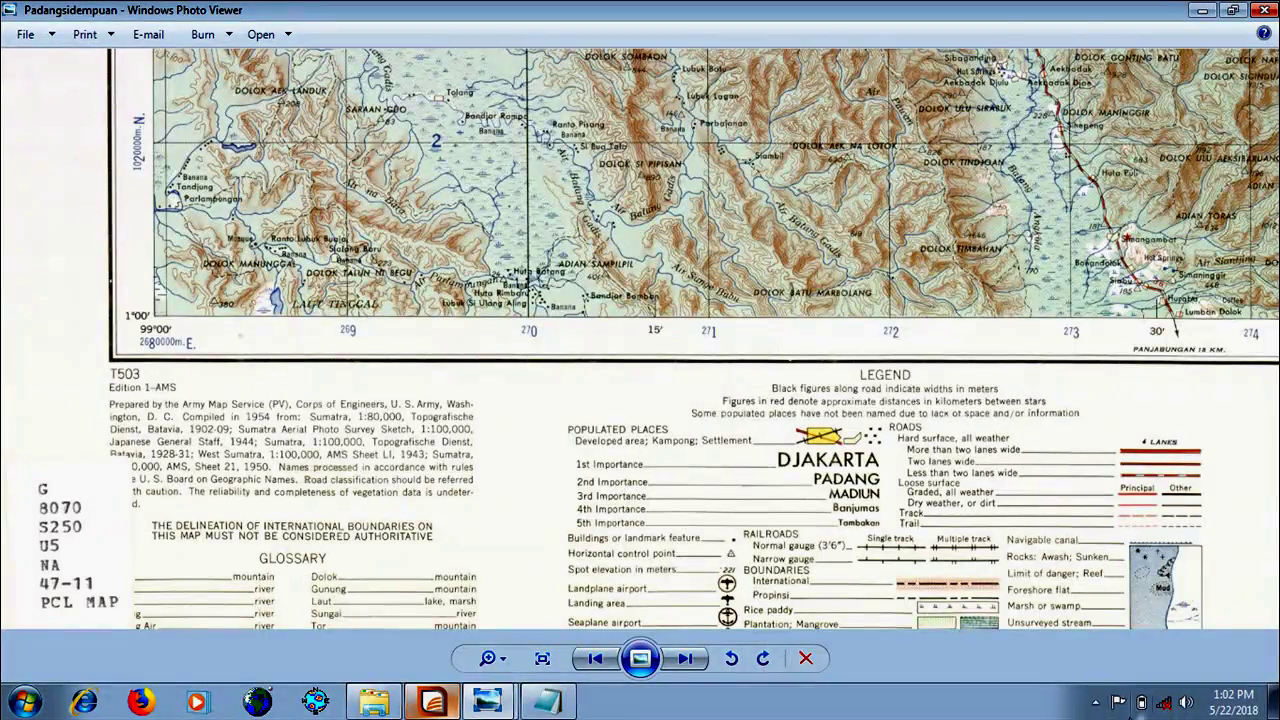
pyautogui.click(547, 700)
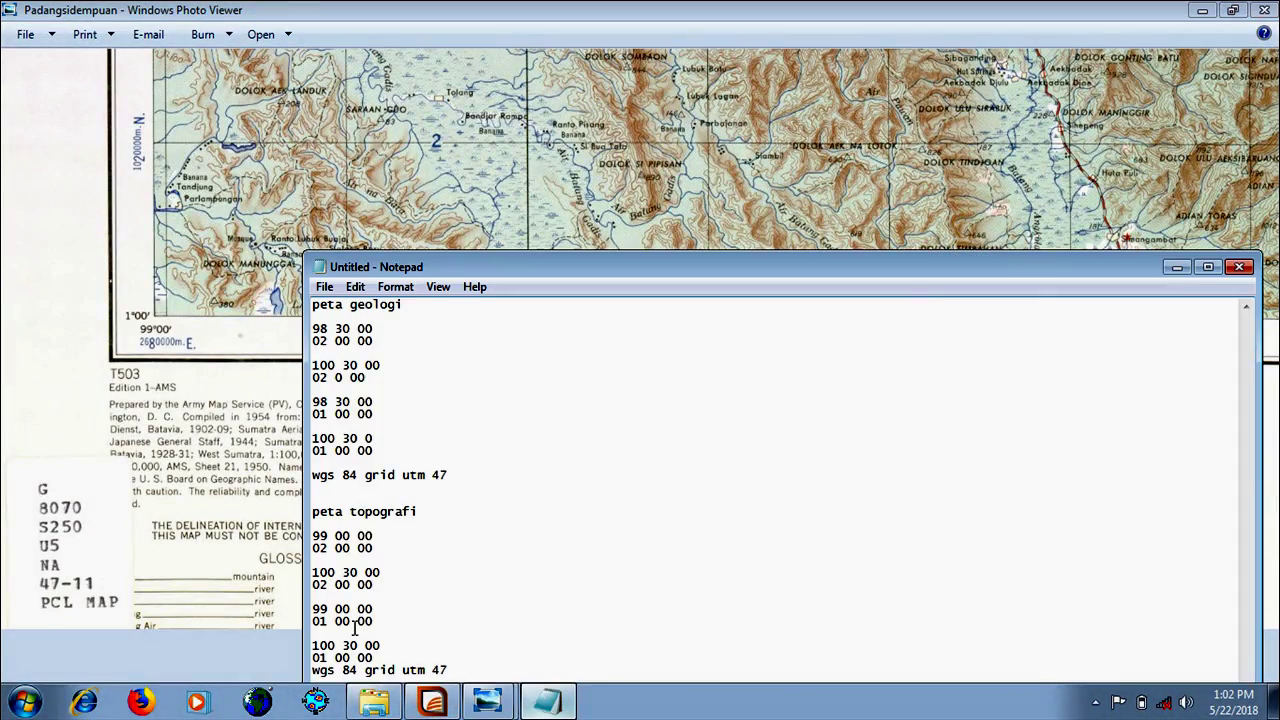
# Insert a blank line above the final wgs 84 grid utm 47 line in Notepad and move its window up to show the whole list
pyautogui.press('Return')
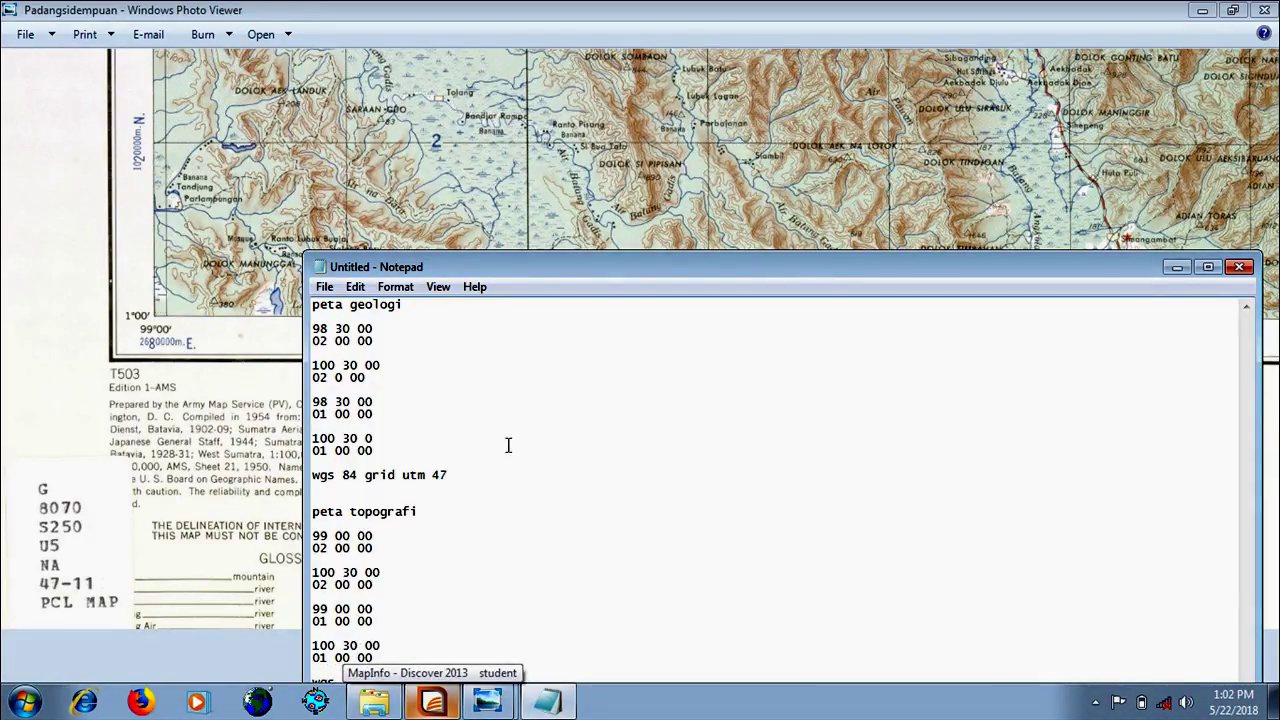
pyautogui.moveTo(811, 272); pyautogui.dragTo(827, 181)
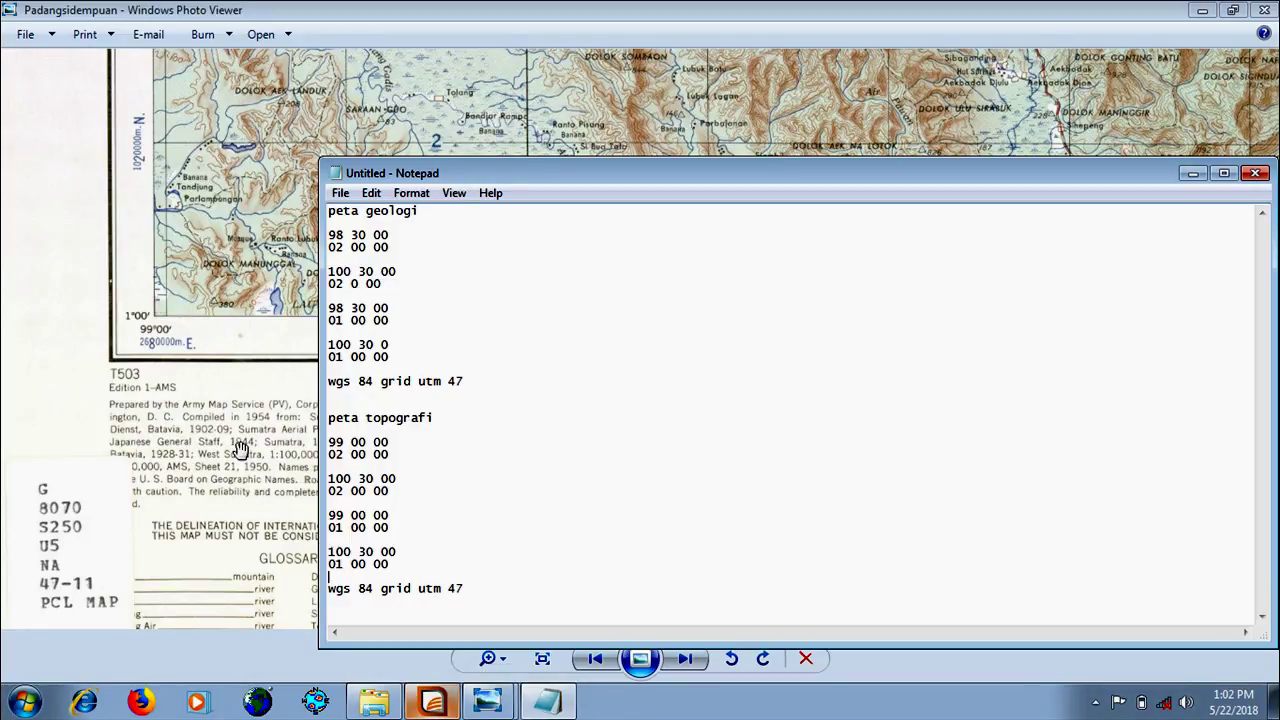
# Clear the map windows, switch to MapInfo's coordinate conversion dialog, and reposition the Notepad list so the degrees input remains accessible
pyautogui.click(1203, 10)
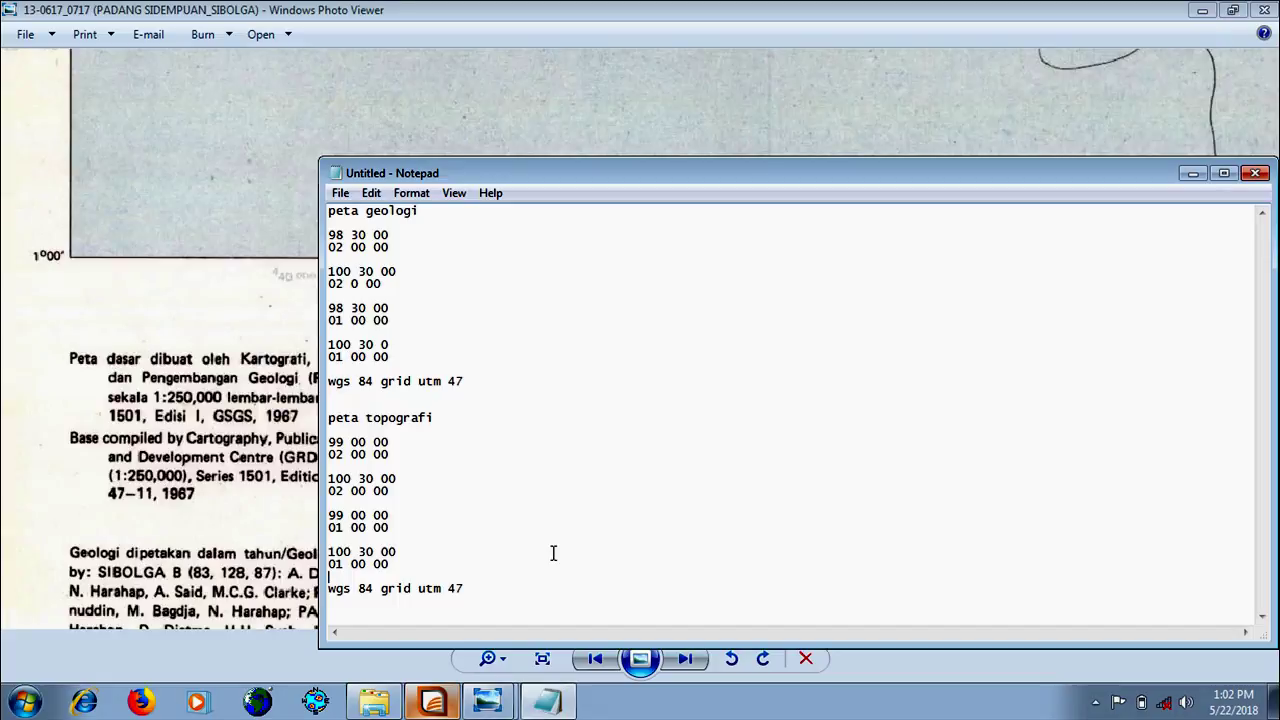
pyautogui.click(1193, 174)
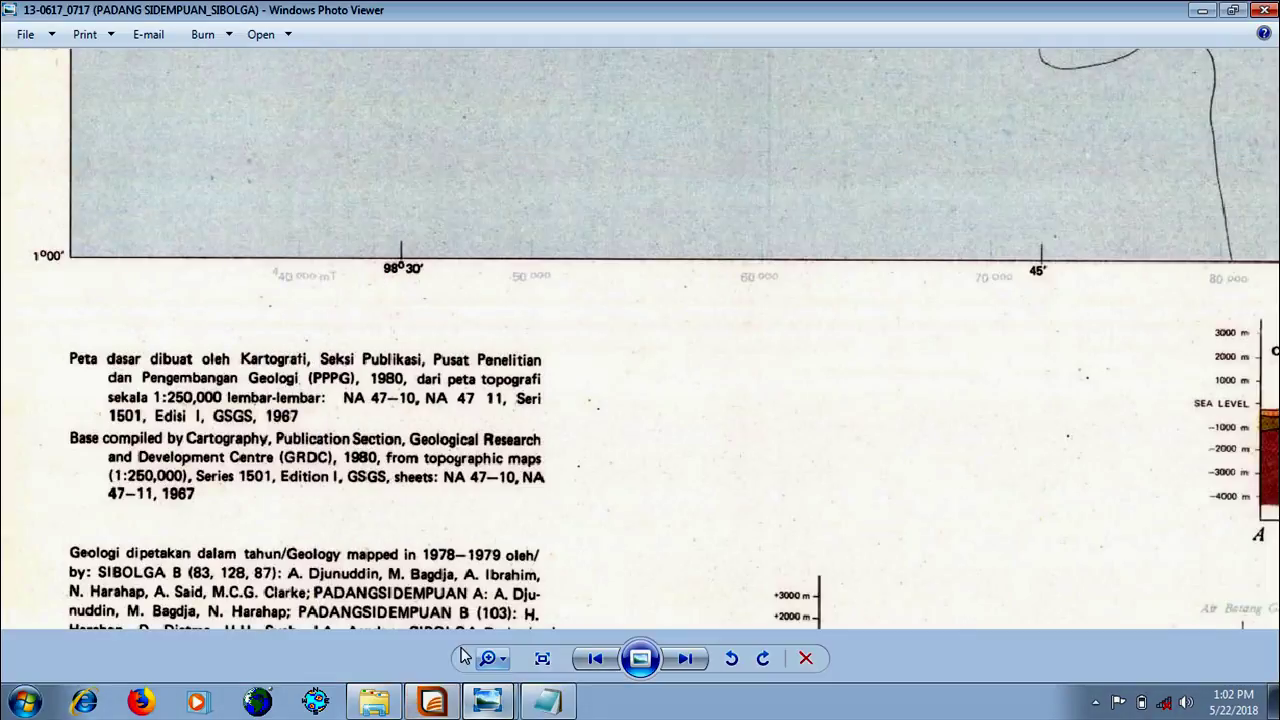
pyautogui.click(487, 702)
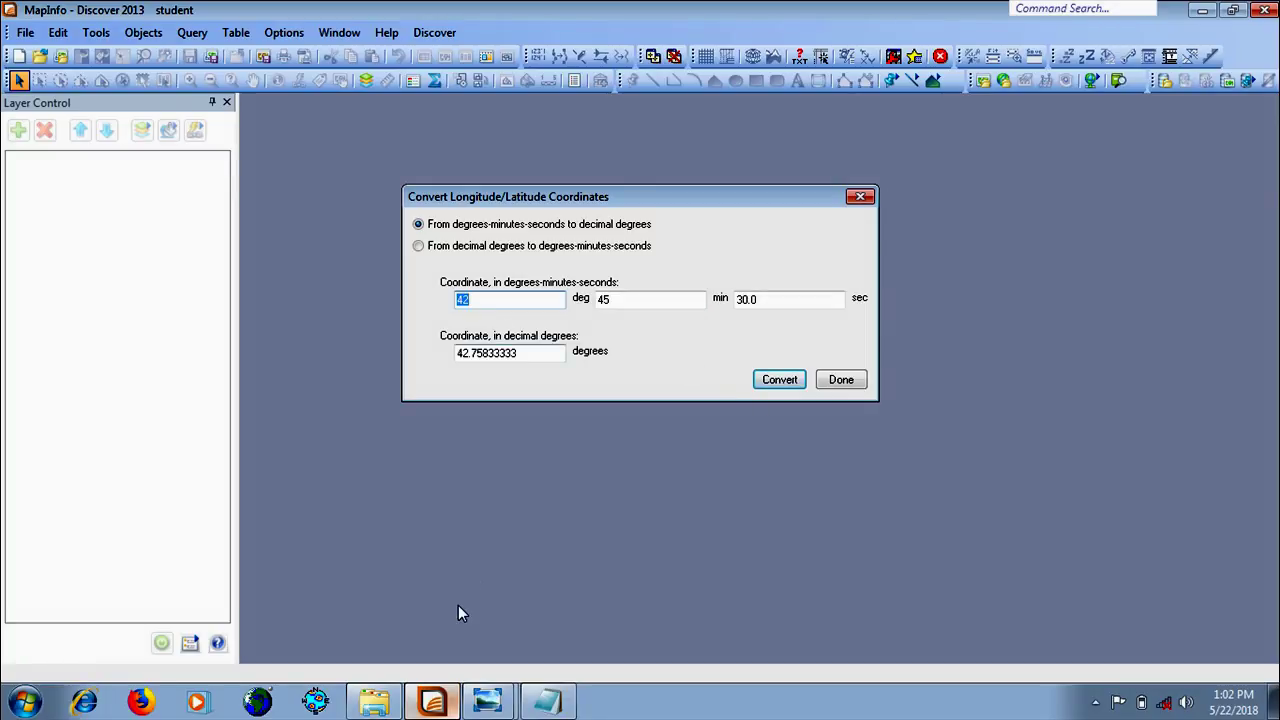
pyautogui.click(540, 702)
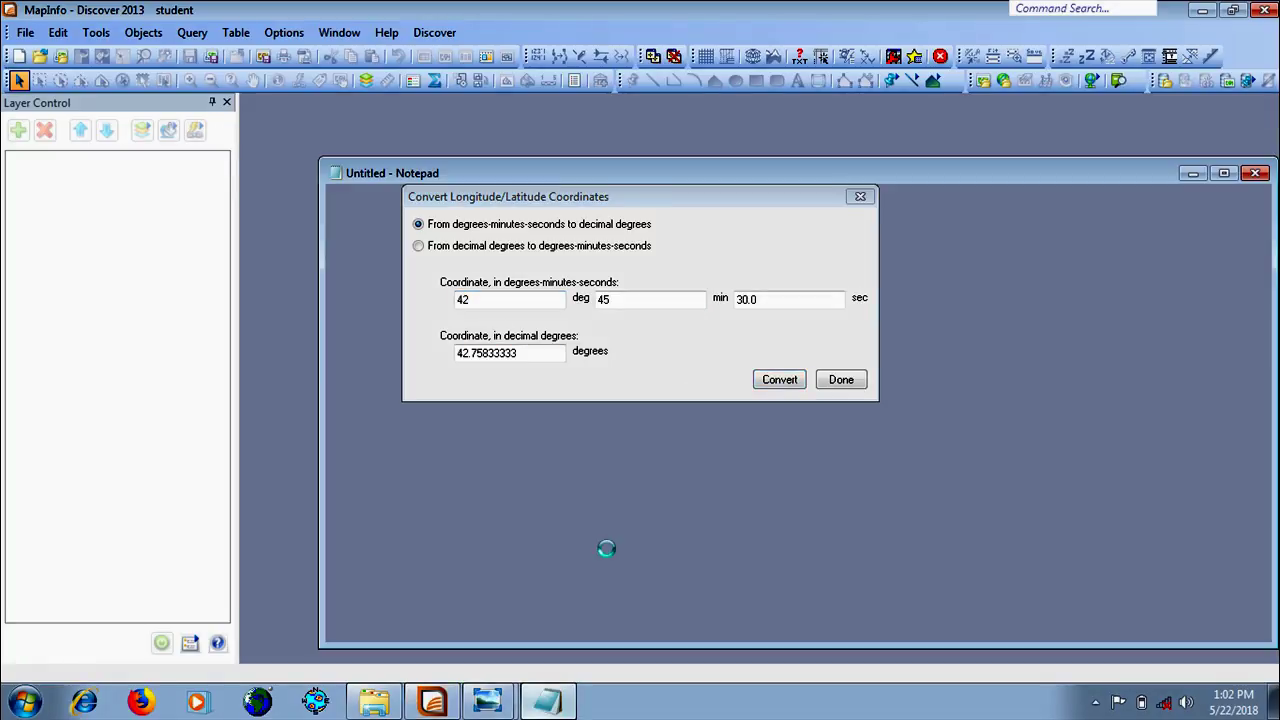
pyautogui.moveTo(674, 180); pyautogui.dragTo(912, 332)
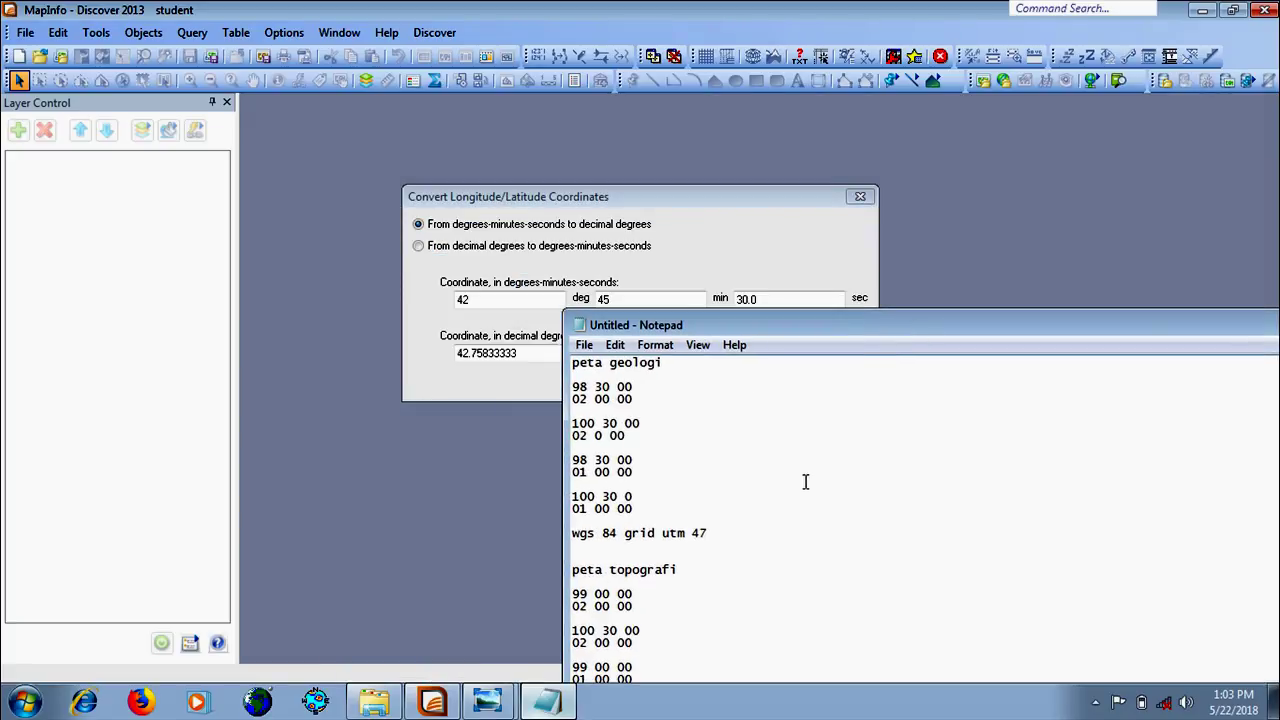
# Convert the geological map's longitude 98 degrees 30 minutes 00 seconds to decimal degrees
pyautogui.click(497, 296)
pyautogui.press('BackSpace')
pyautogui.press('BackSpace')
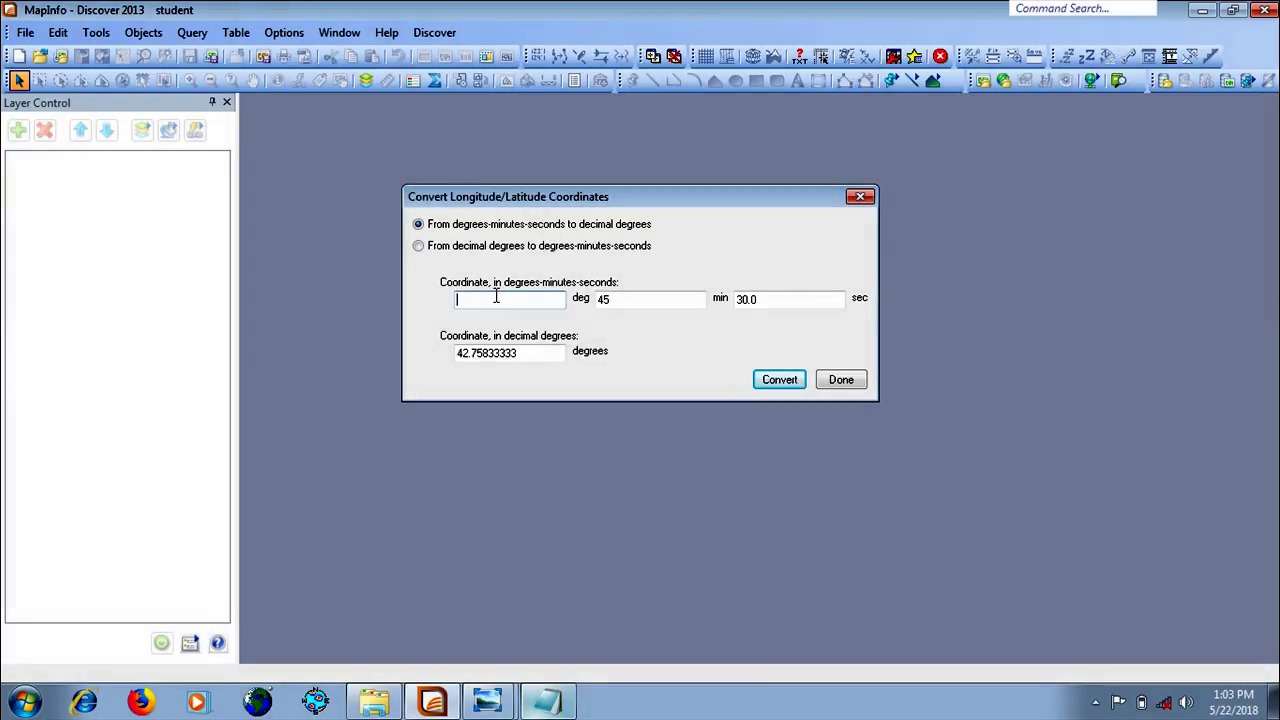
pyautogui.write('98')
pyautogui.press('Tab')
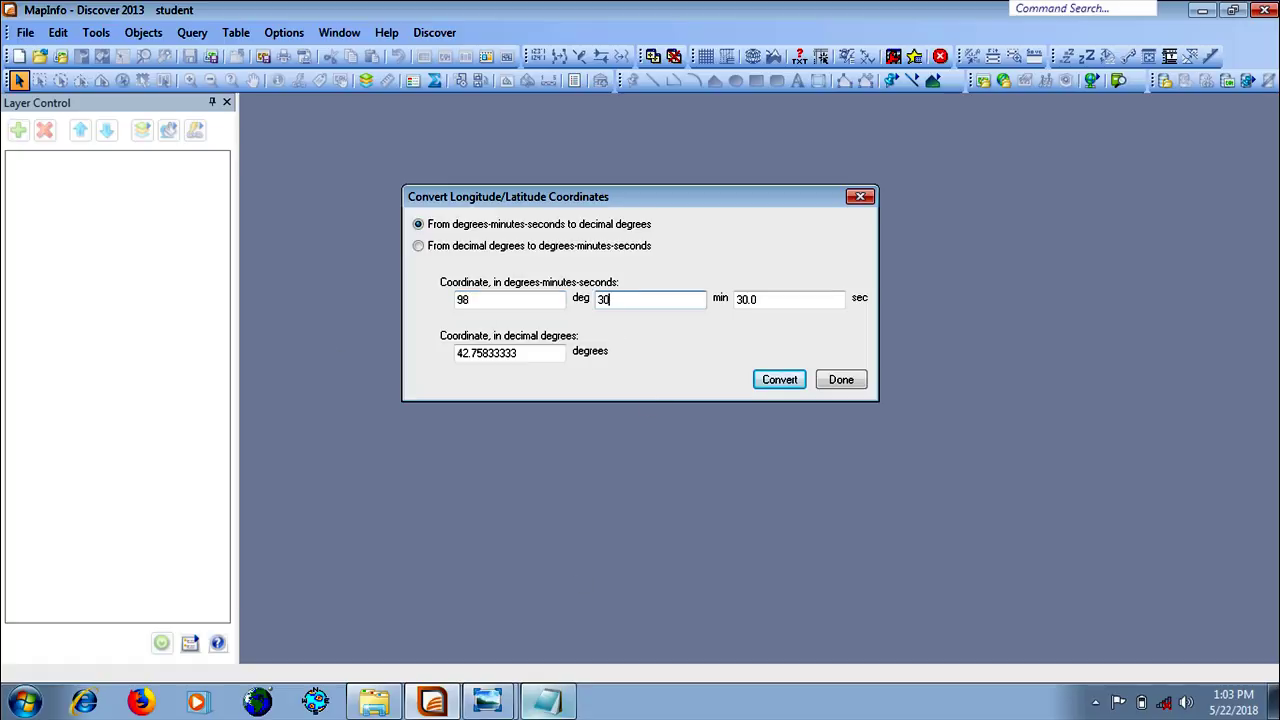
pyautogui.press('Tab')
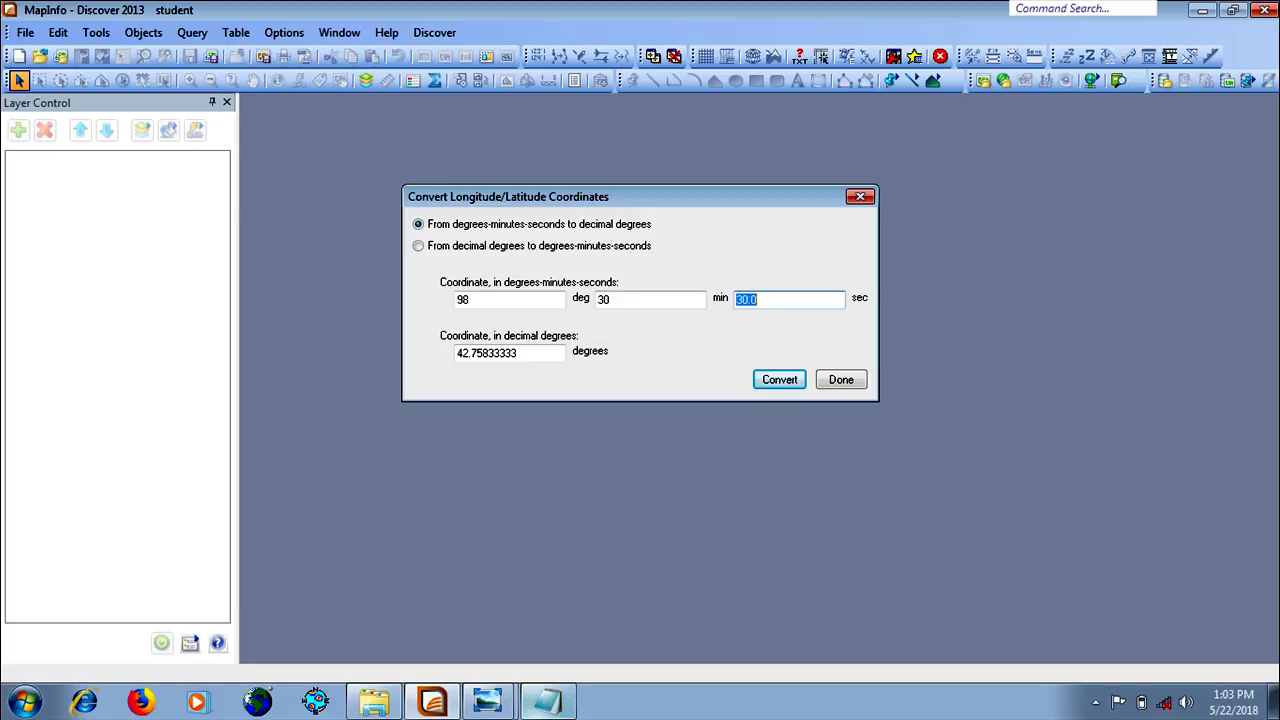
pyautogui.write('00')
pyautogui.click(800, 388)
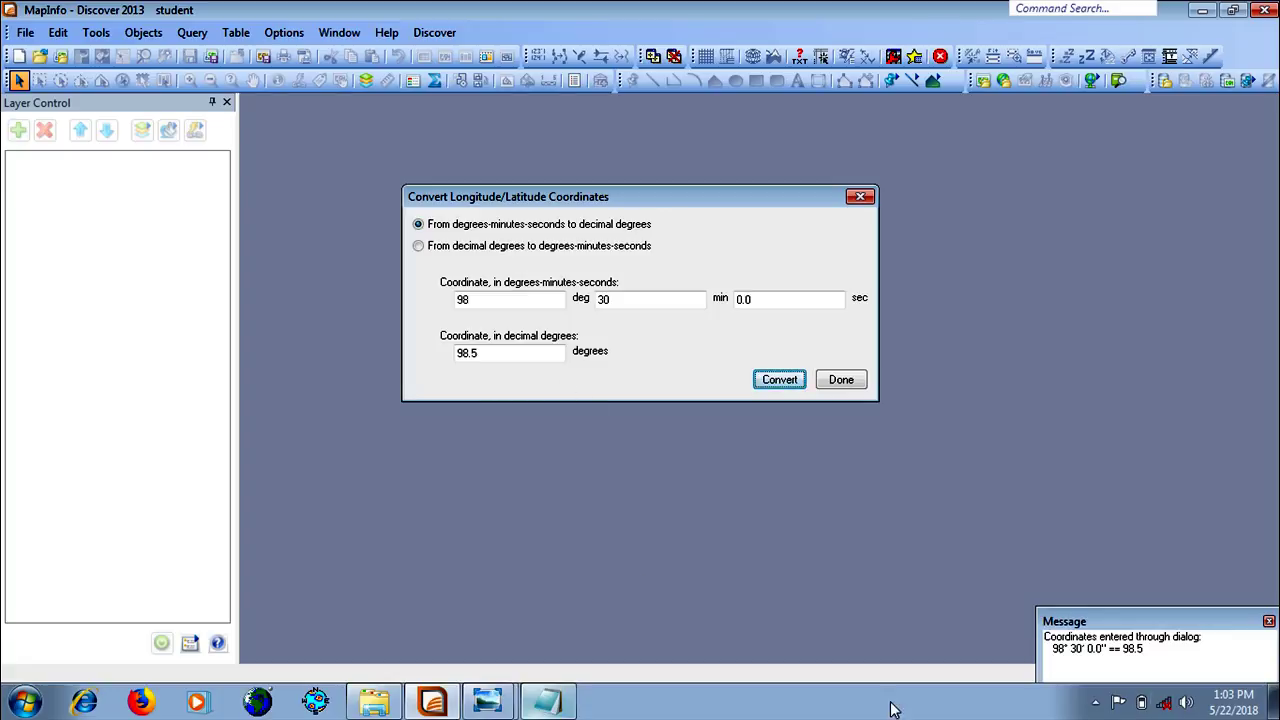
# Consult the Notepad list and convert longitude 100 degrees 30 minutes 0 seconds to decimal degrees
pyautogui.click(543, 705)
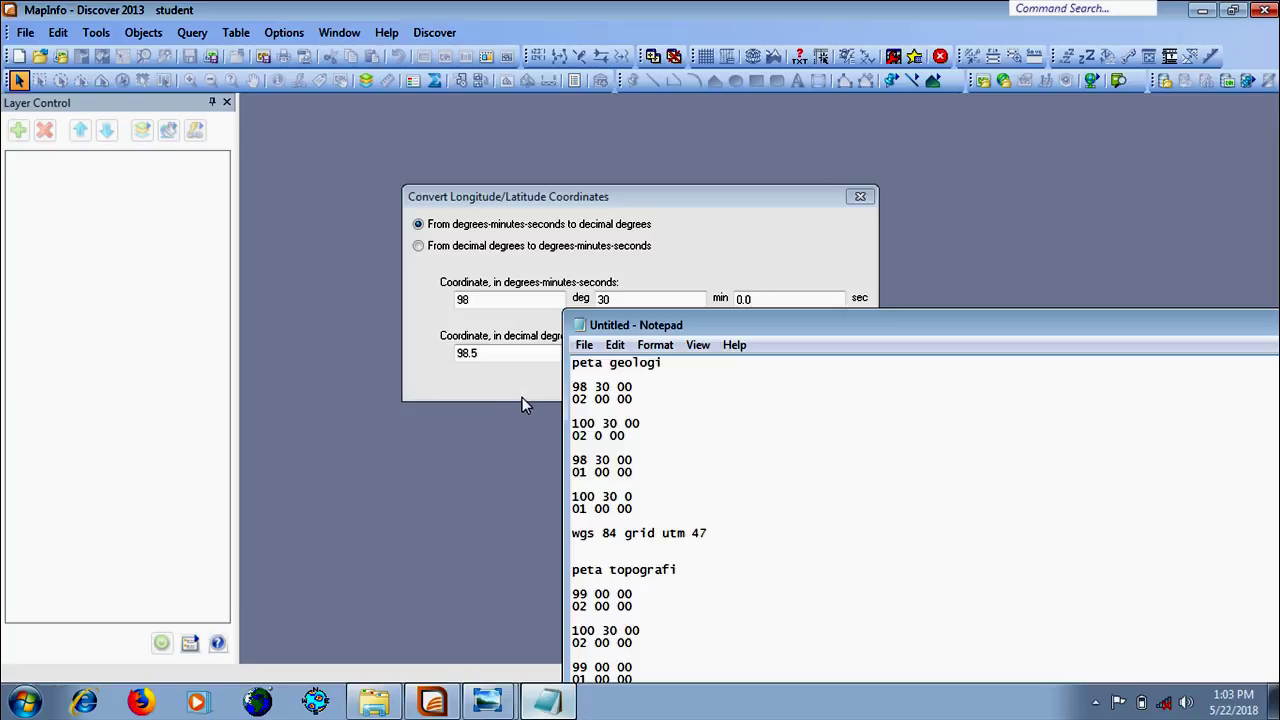
pyautogui.click(500, 300)
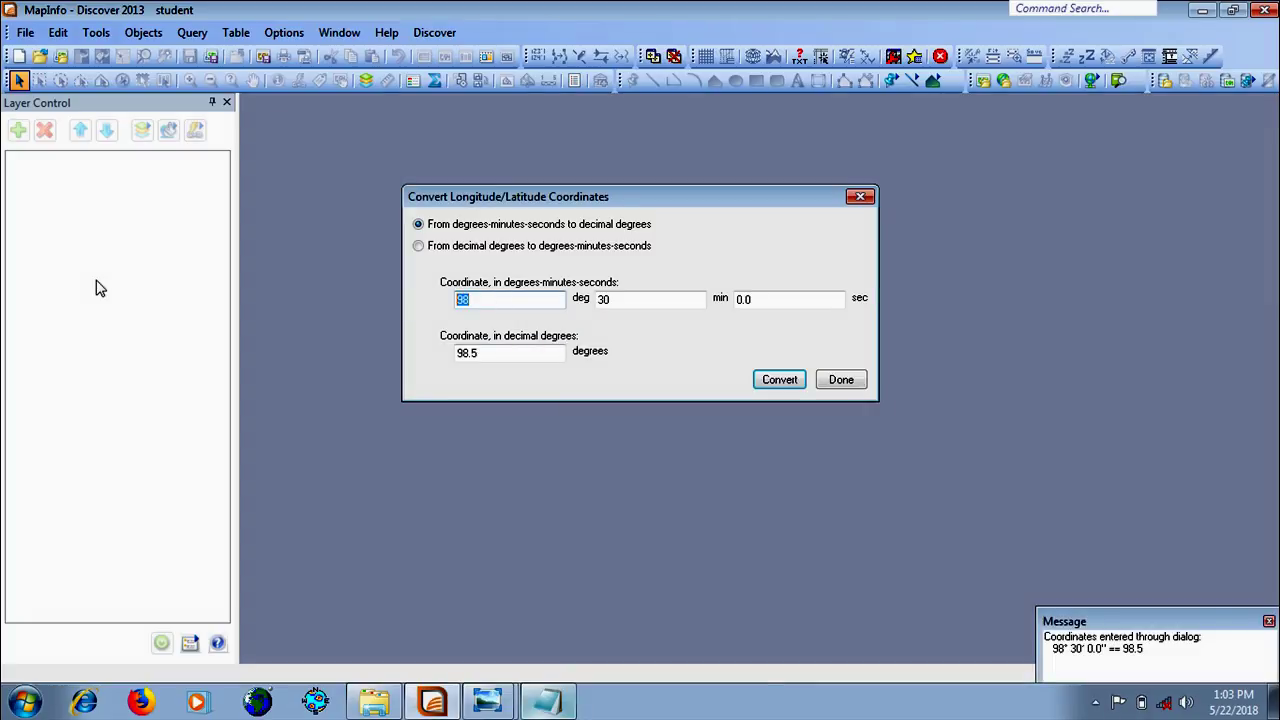
pyautogui.press('Tab')
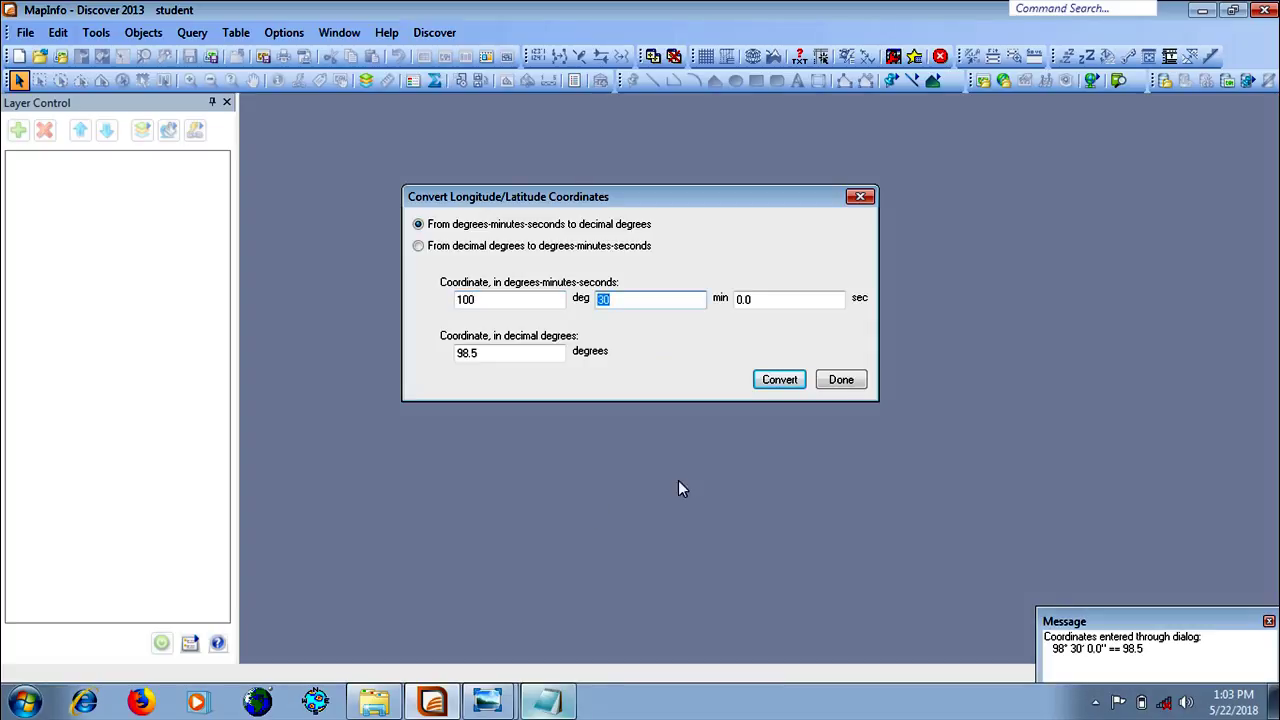
pyautogui.press('Return')
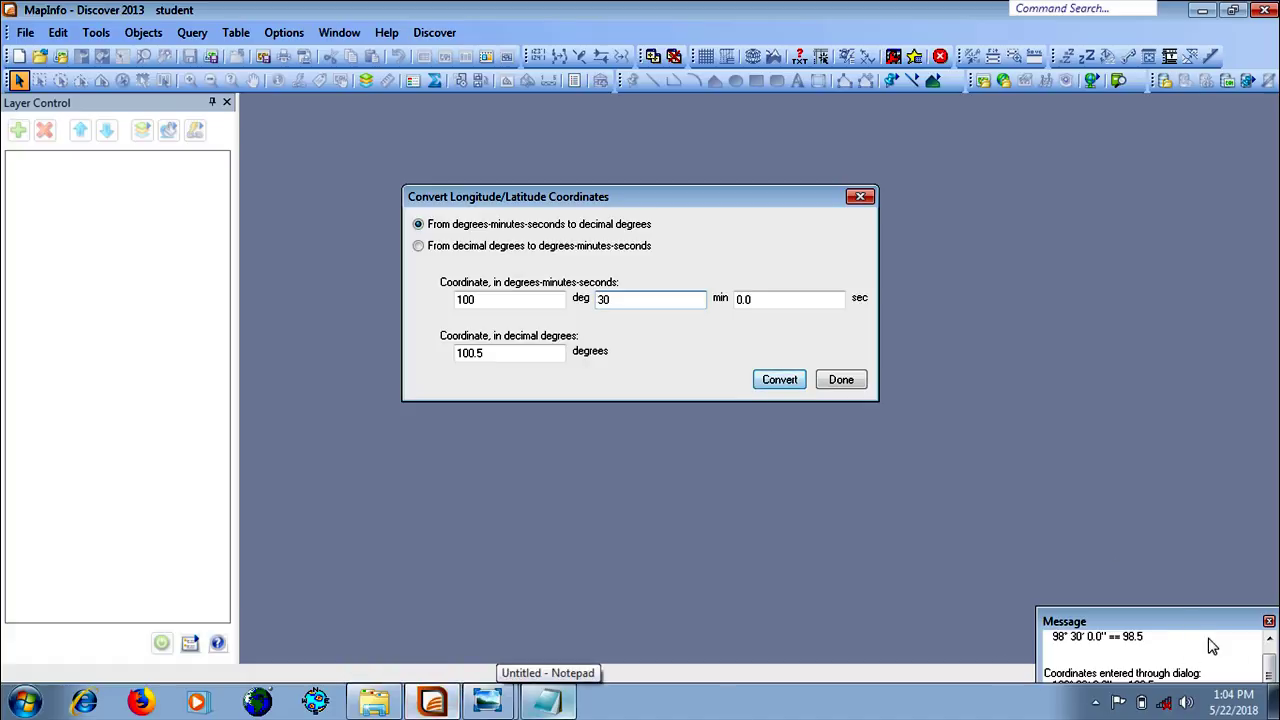
# Consult the Notepad list and convert latitude 1 degree 0 minutes 0 seconds to decimal degrees
pyautogui.click(772, 380)
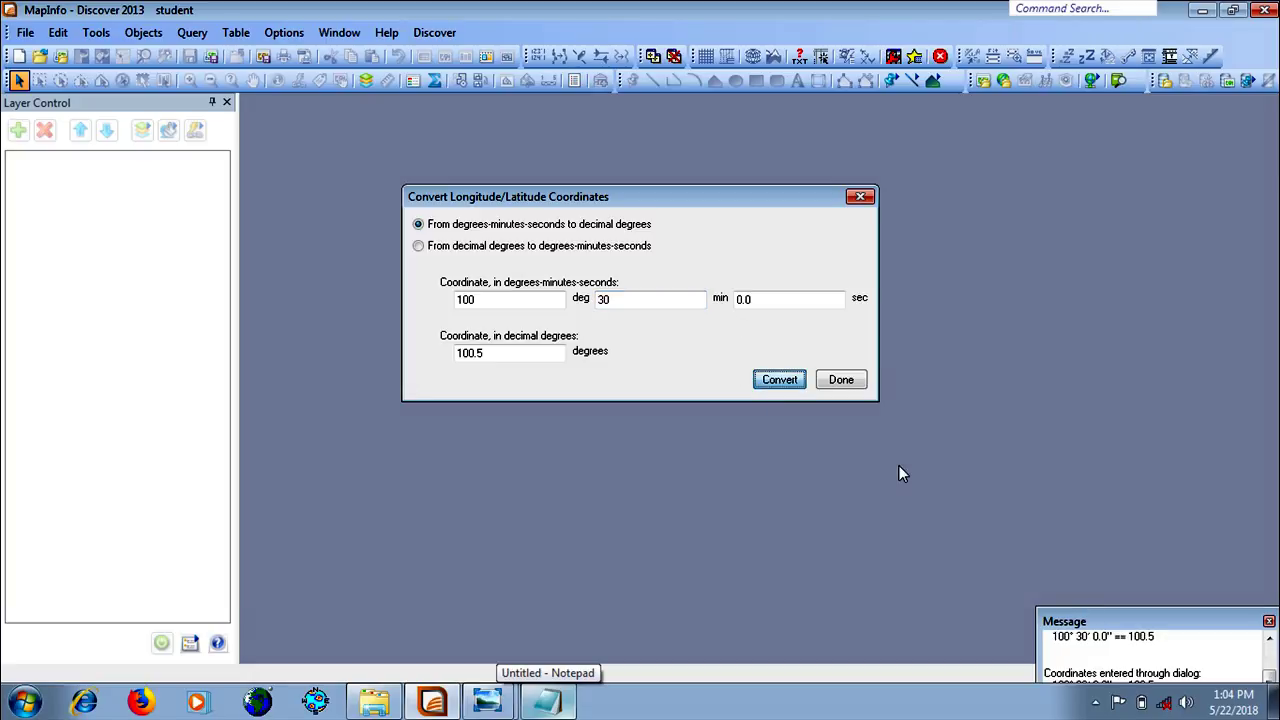
pyautogui.click(547, 702)
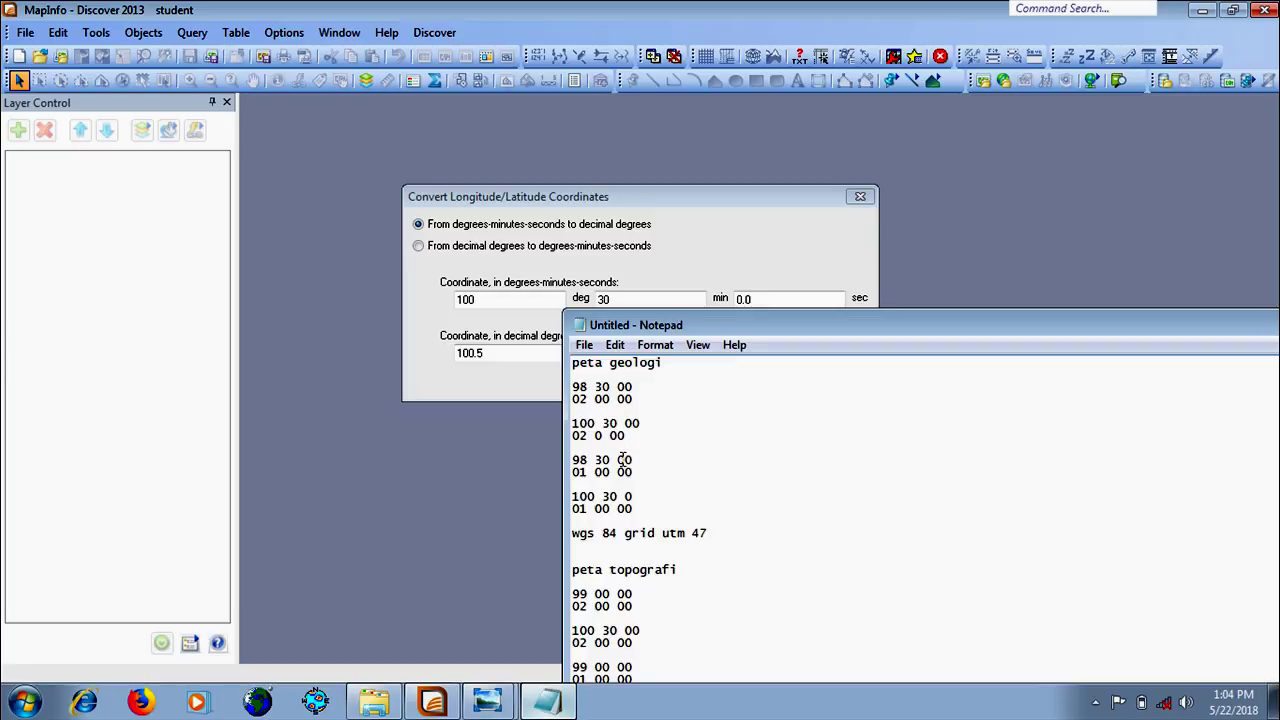
pyautogui.click(531, 303)
pyautogui.write('1')
pyautogui.press('Tab')
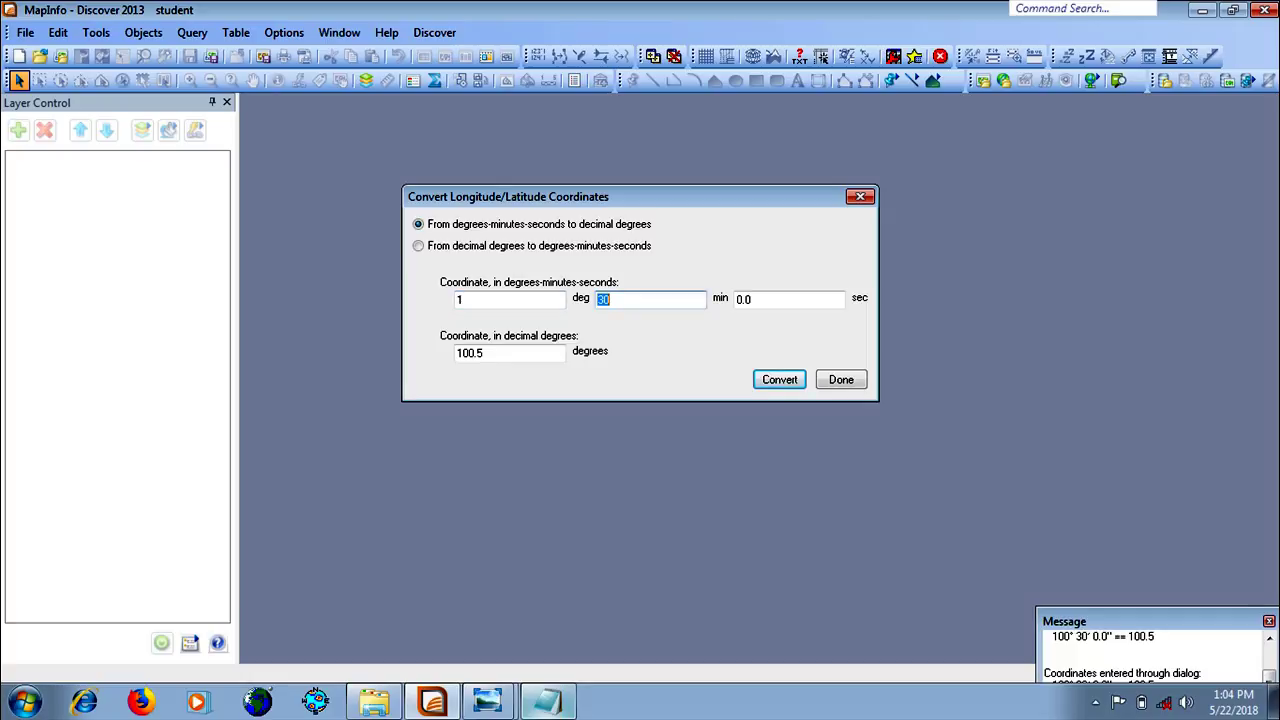
pyautogui.press('Return')
pyautogui.click(772, 383)
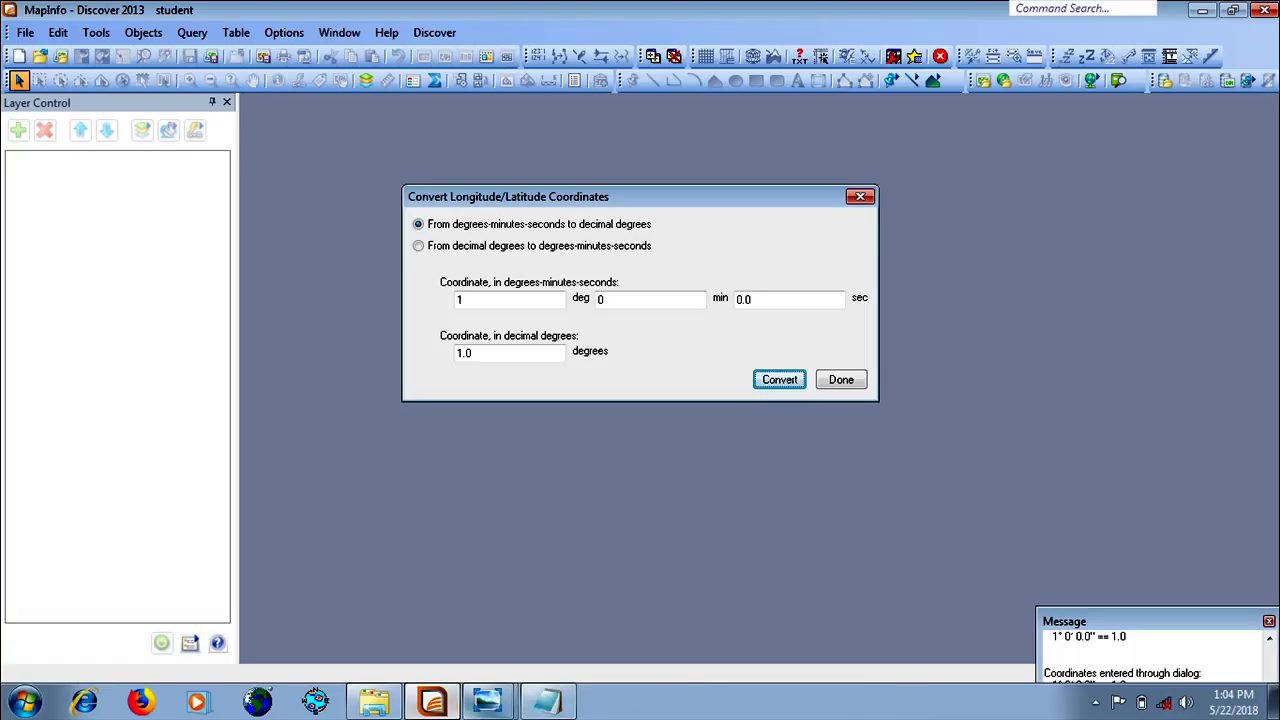
# Move the Notepad list up to show the peta topografi coordinates and convert longitude 99 degrees 0 minutes 0 seconds to decimal degrees
pyautogui.click(547, 703)
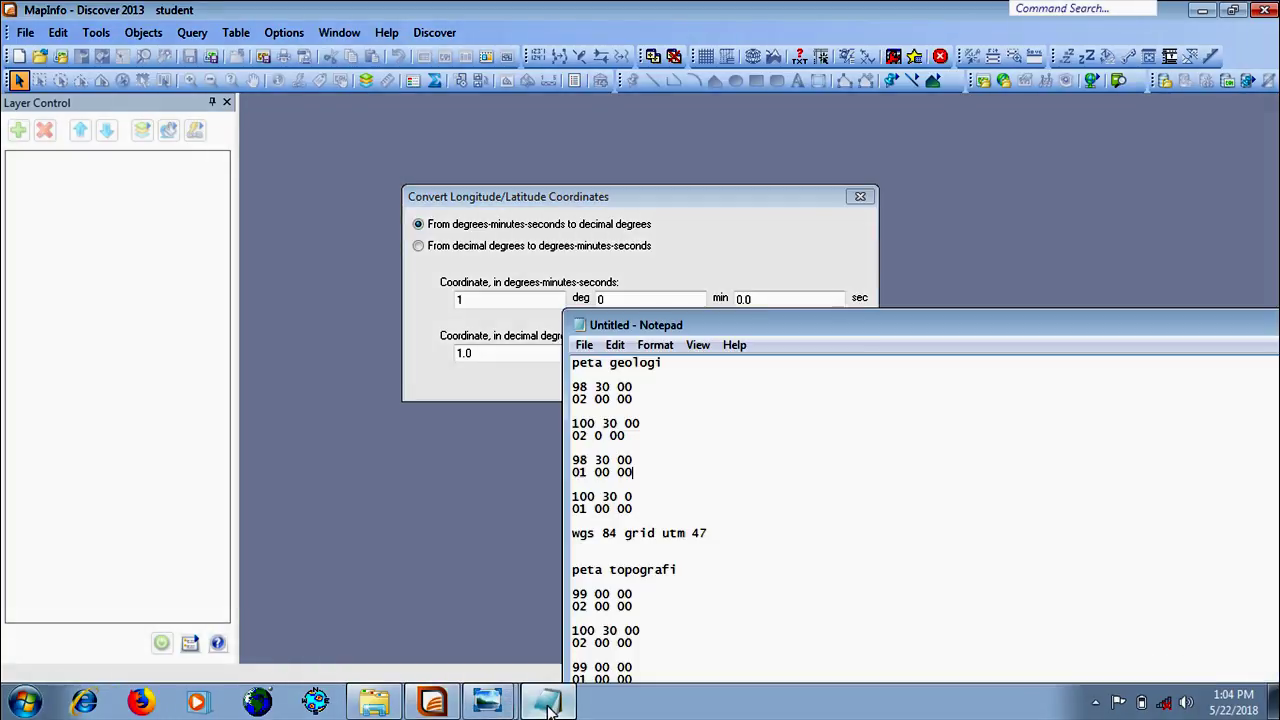
pyautogui.moveTo(1028, 320); pyautogui.dragTo(1047, 165)
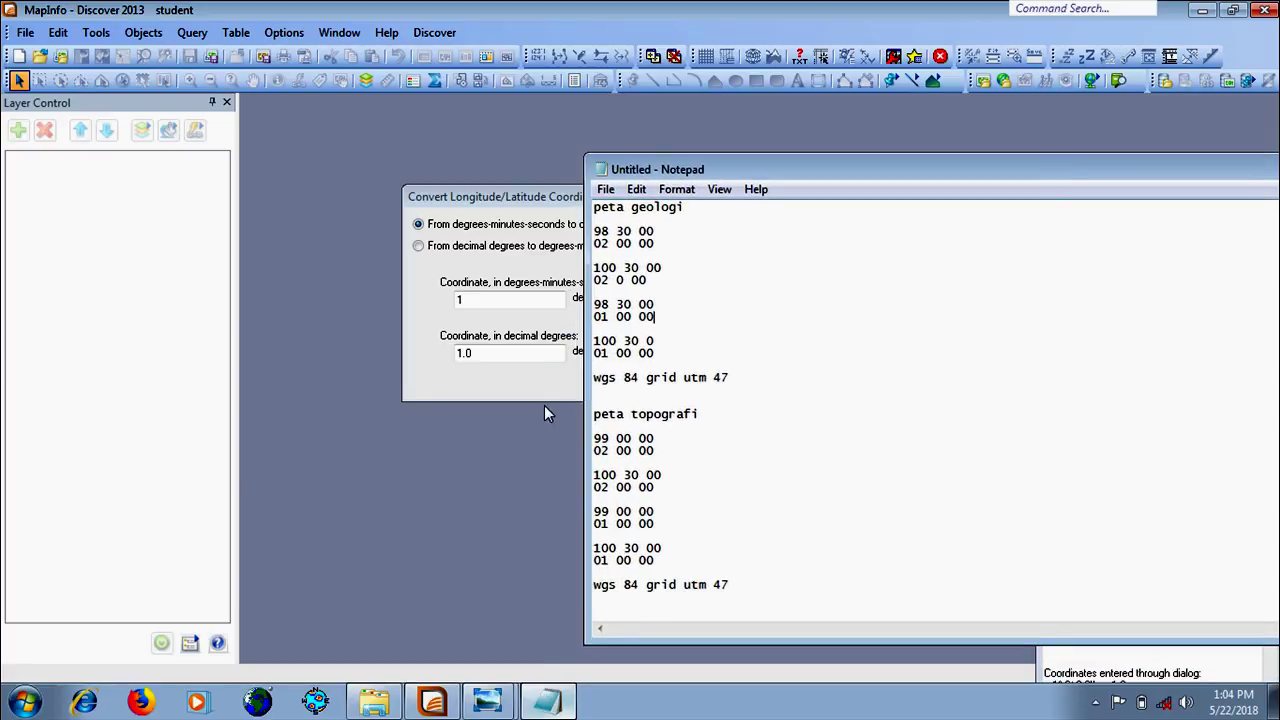
pyautogui.click(535, 300)
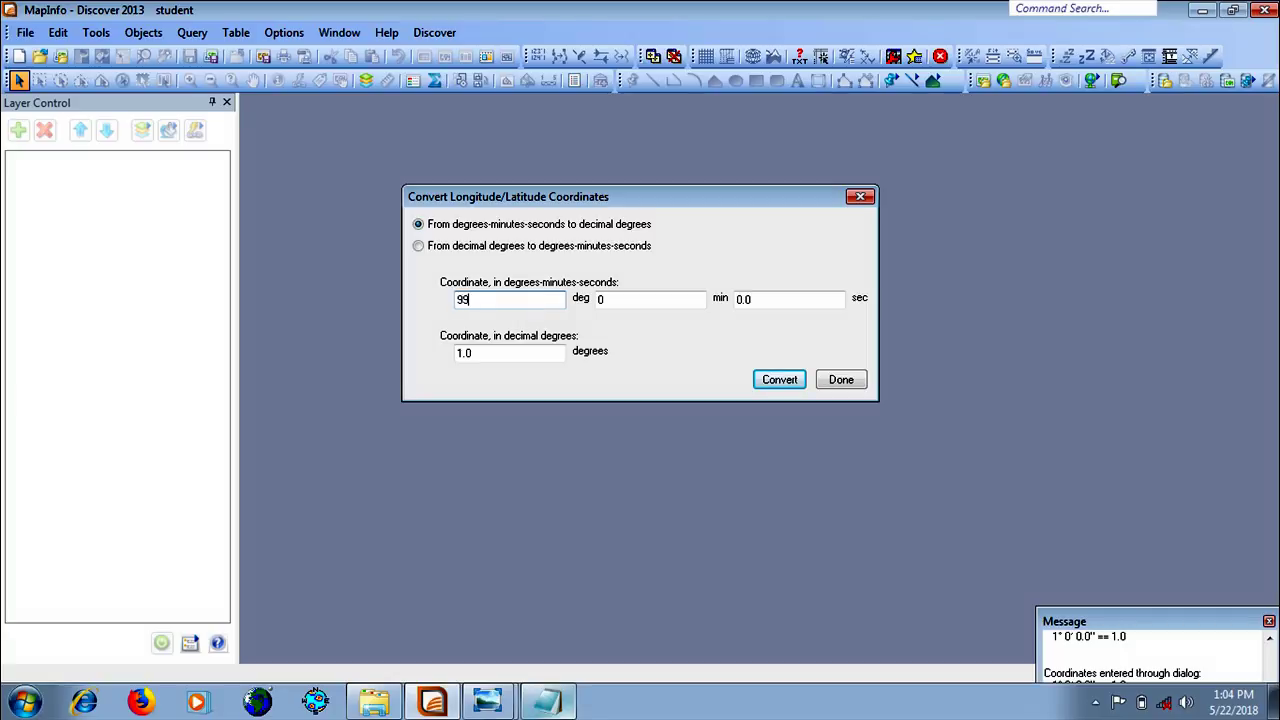
pyautogui.press('Return')
pyautogui.click(778, 385)
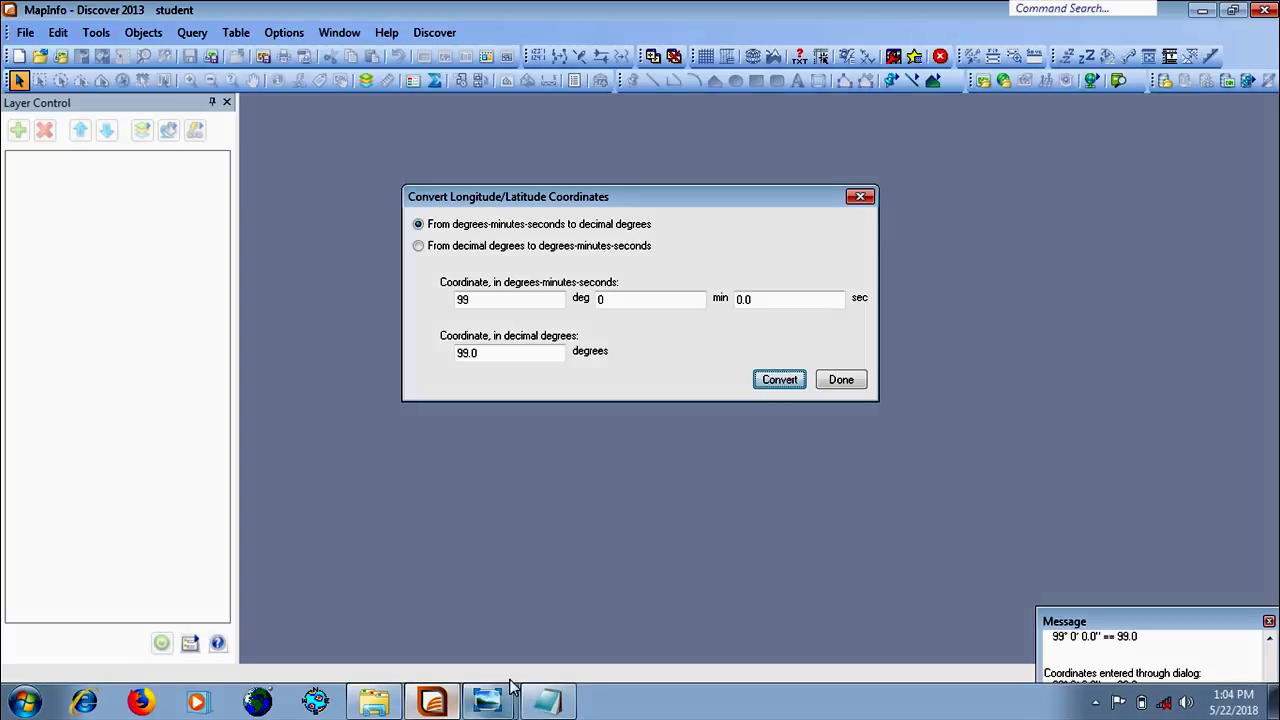
# Close the coordinate conversion dialog and enlarge the Message window downward to show the list of converted coordinates
pyautogui.click(530, 704)
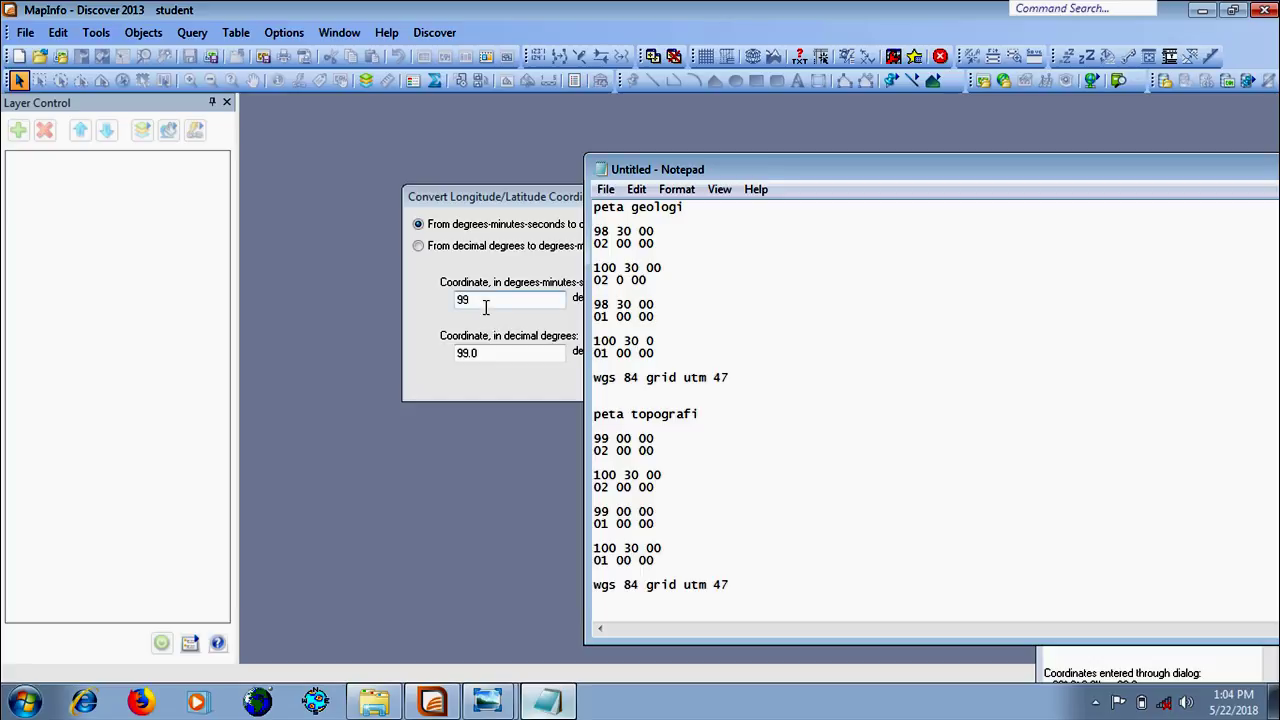
pyautogui.click(508, 391)
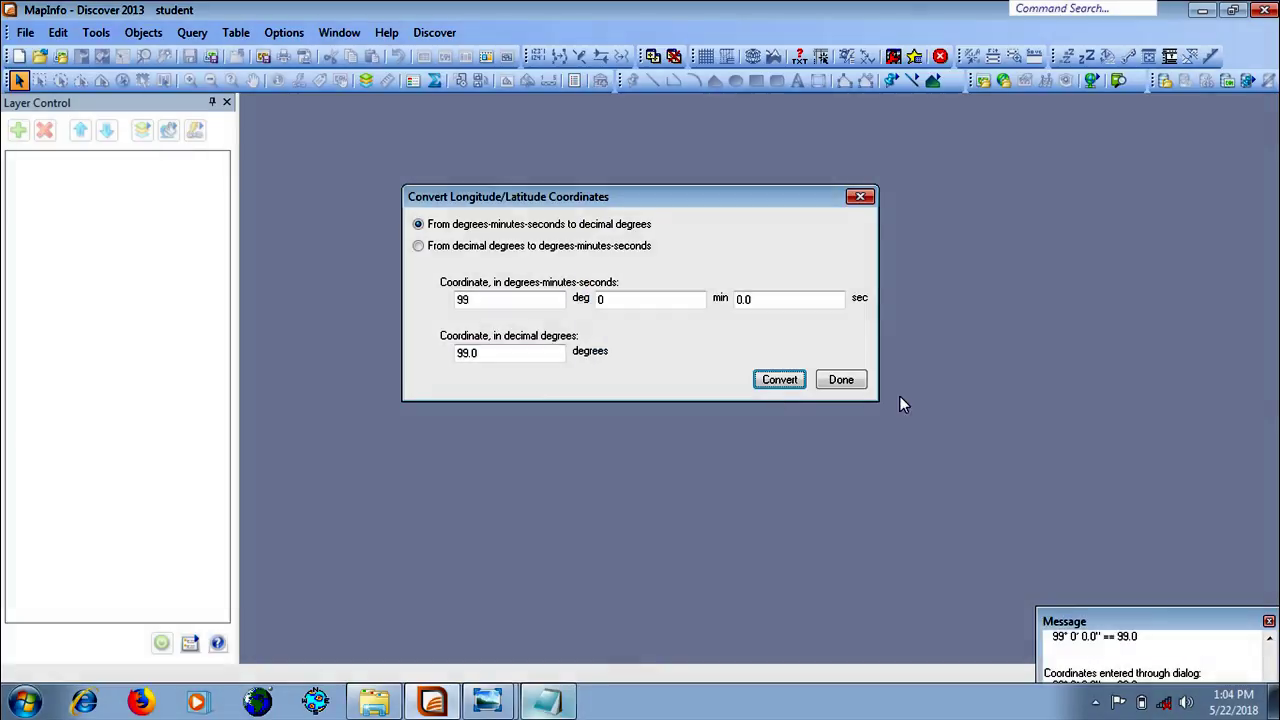
pyautogui.click(845, 383)
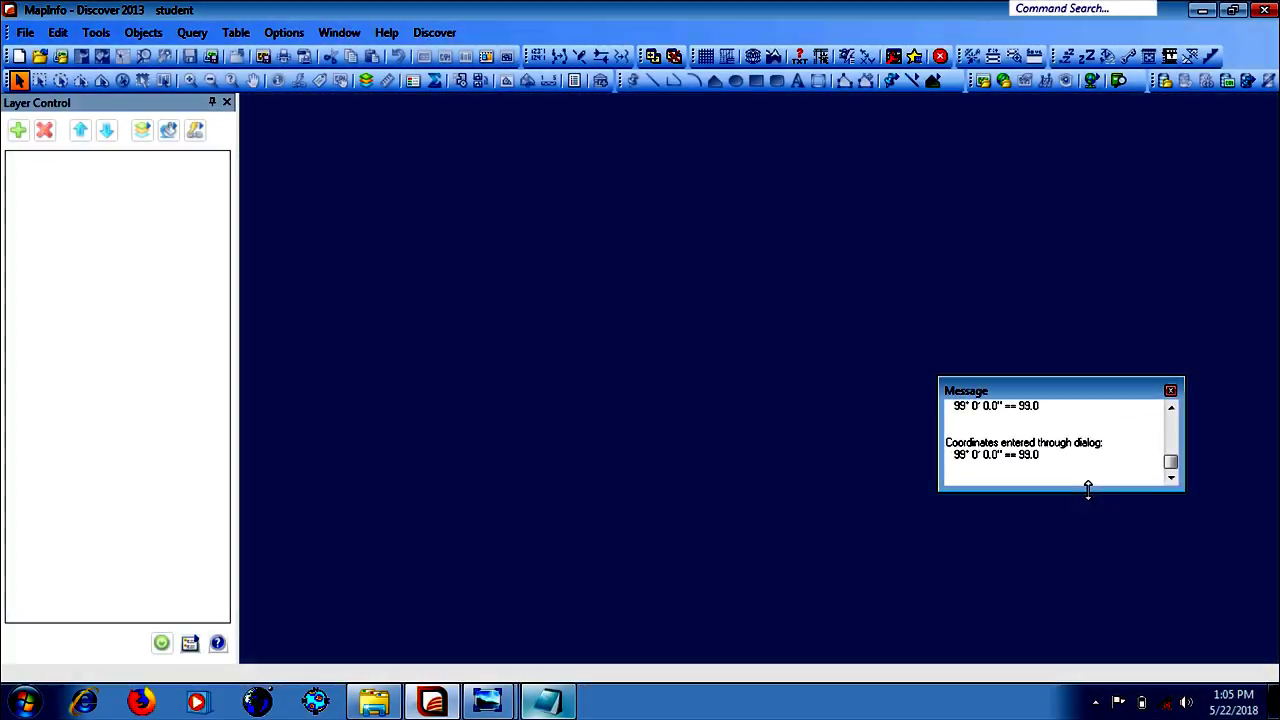
pyautogui.moveTo(1088, 487); pyautogui.dragTo(1086, 680)
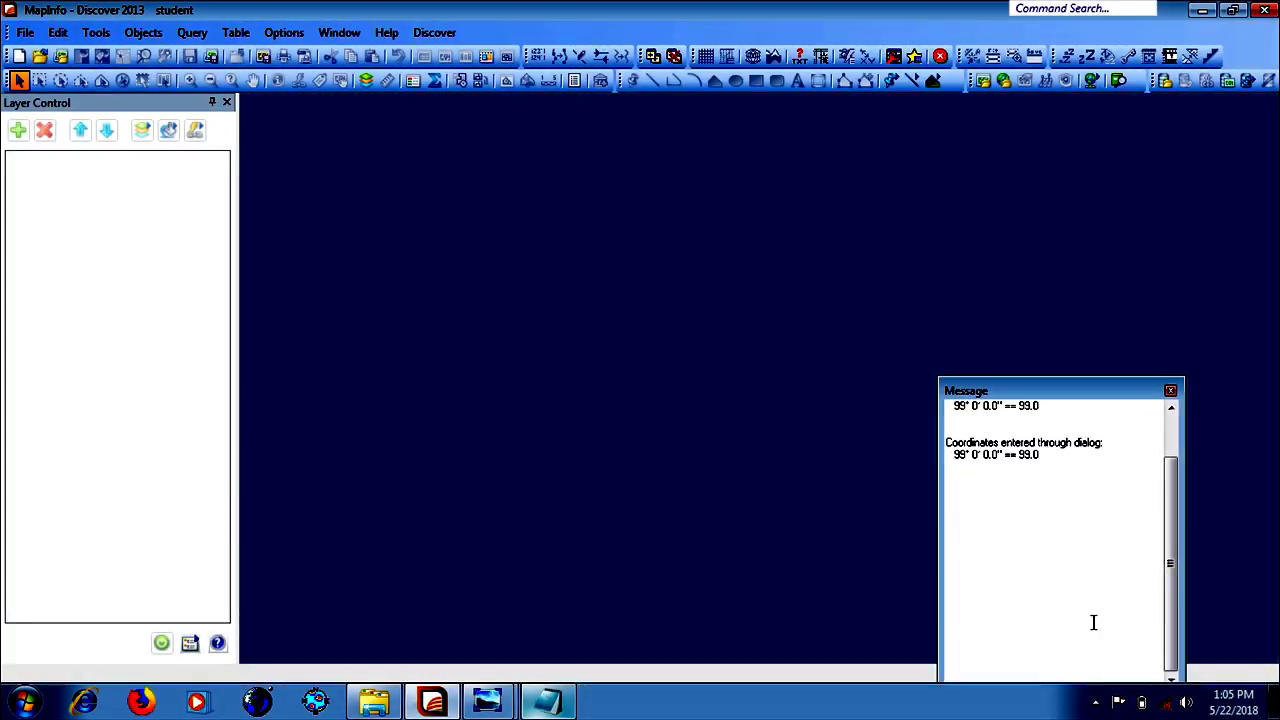
pyautogui.scroll(5, 1173, 549)
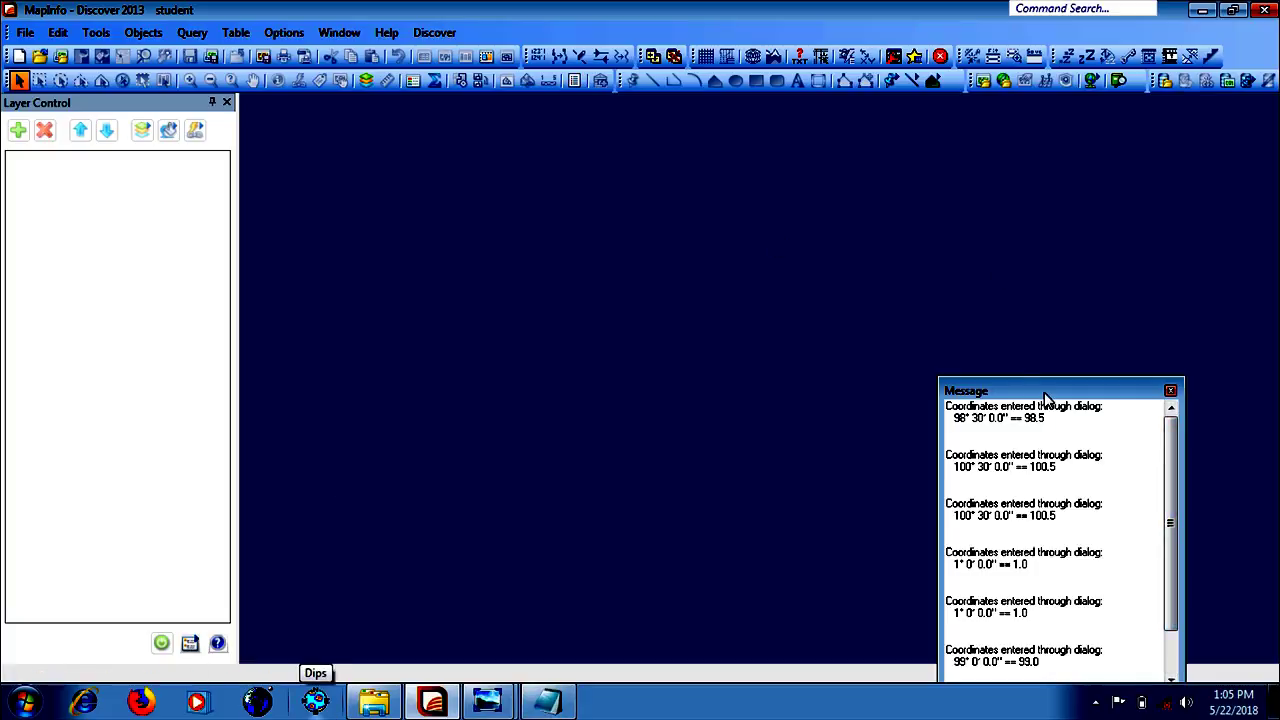
# Start opening a file and browse to the gl folder on Removable Disk (F:)
pyautogui.click(25, 32)
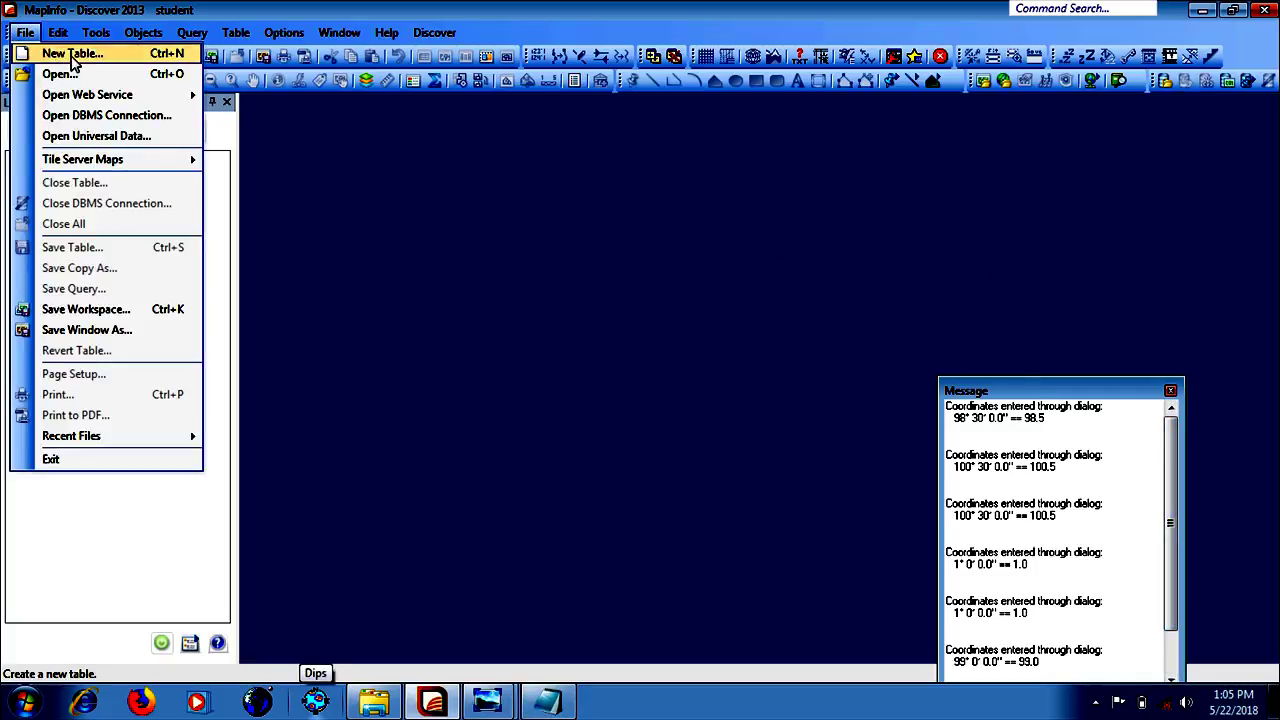
pyautogui.click(92, 77)
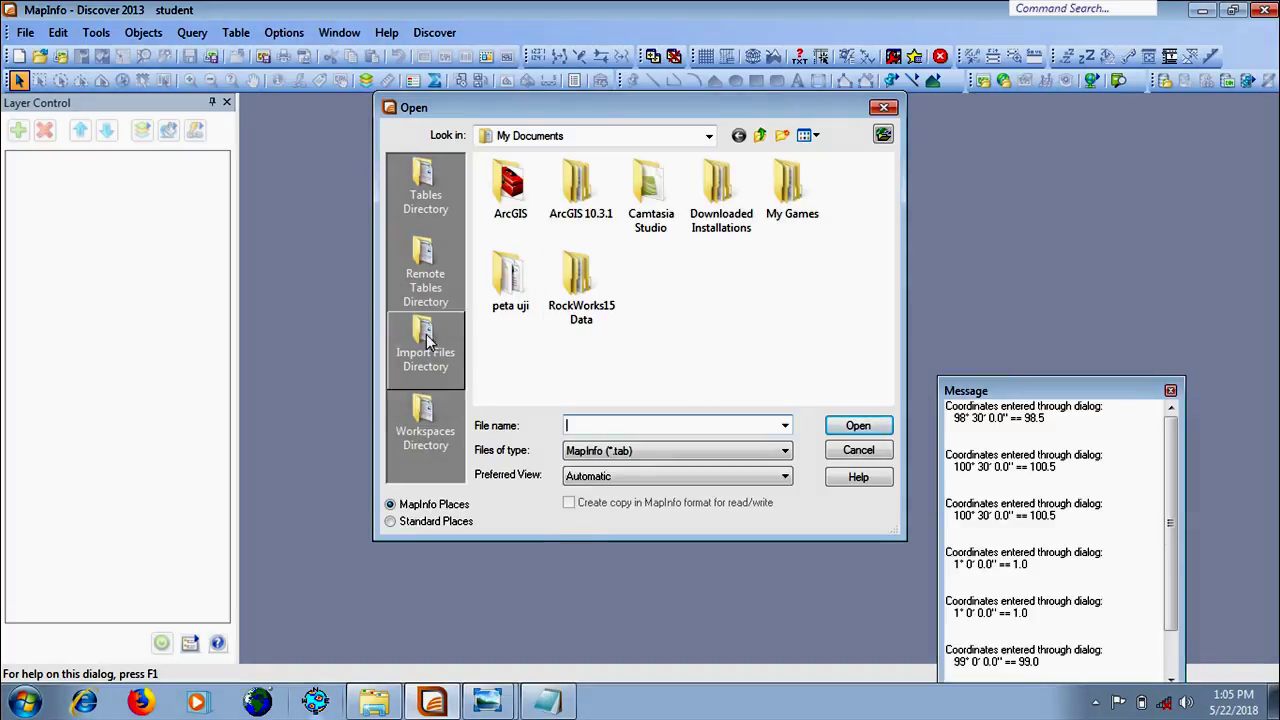
pyautogui.click(759, 137)
pyautogui.click(762, 136)
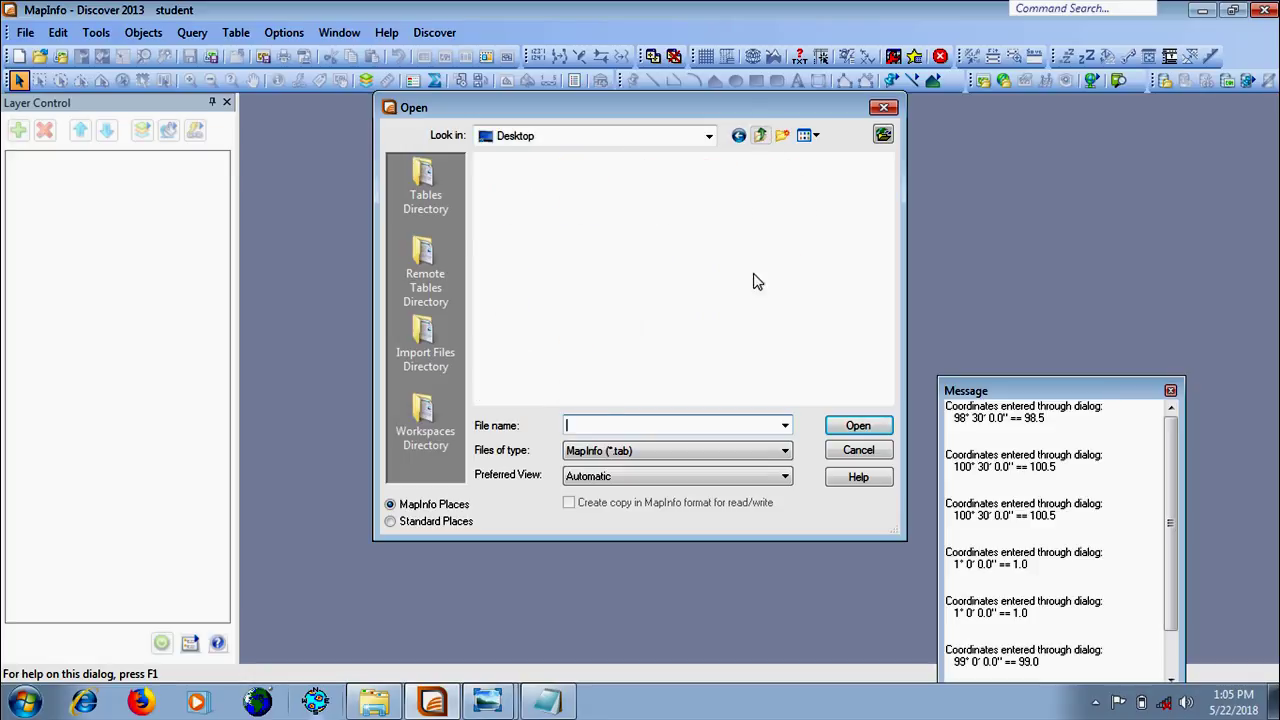
pyautogui.doubleClick(600, 235)
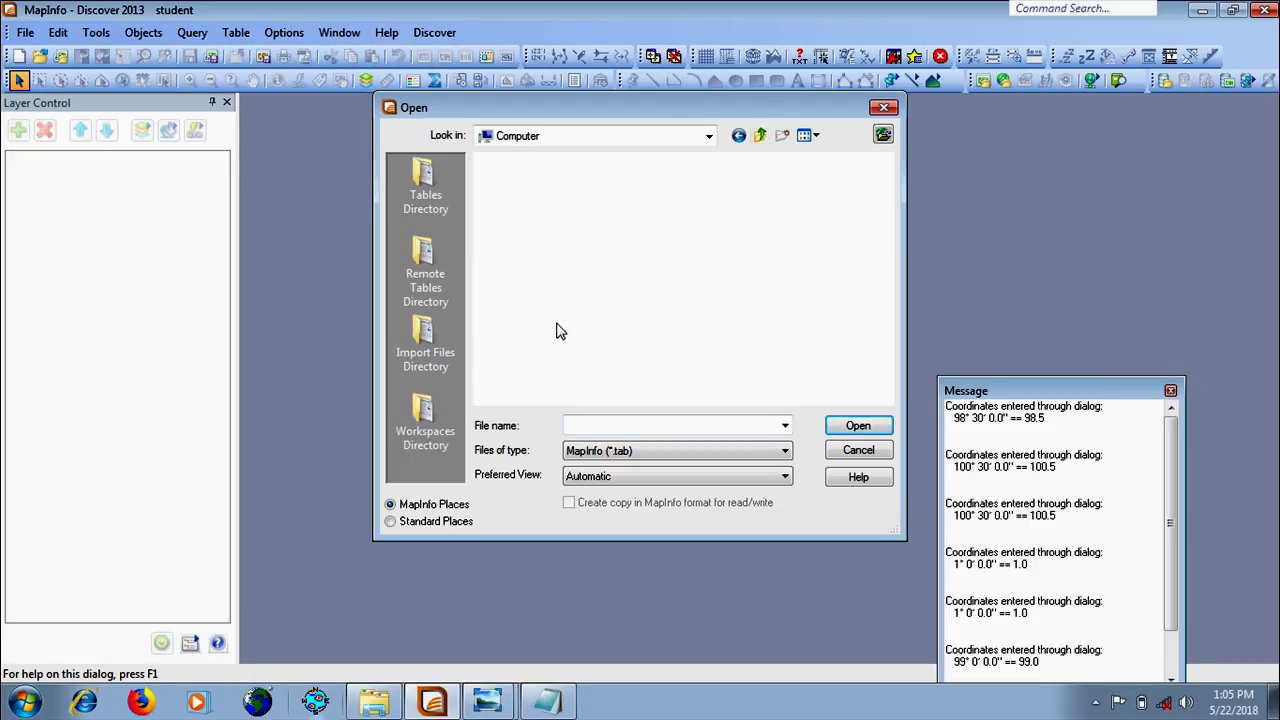
pyautogui.doubleClick(590, 368)
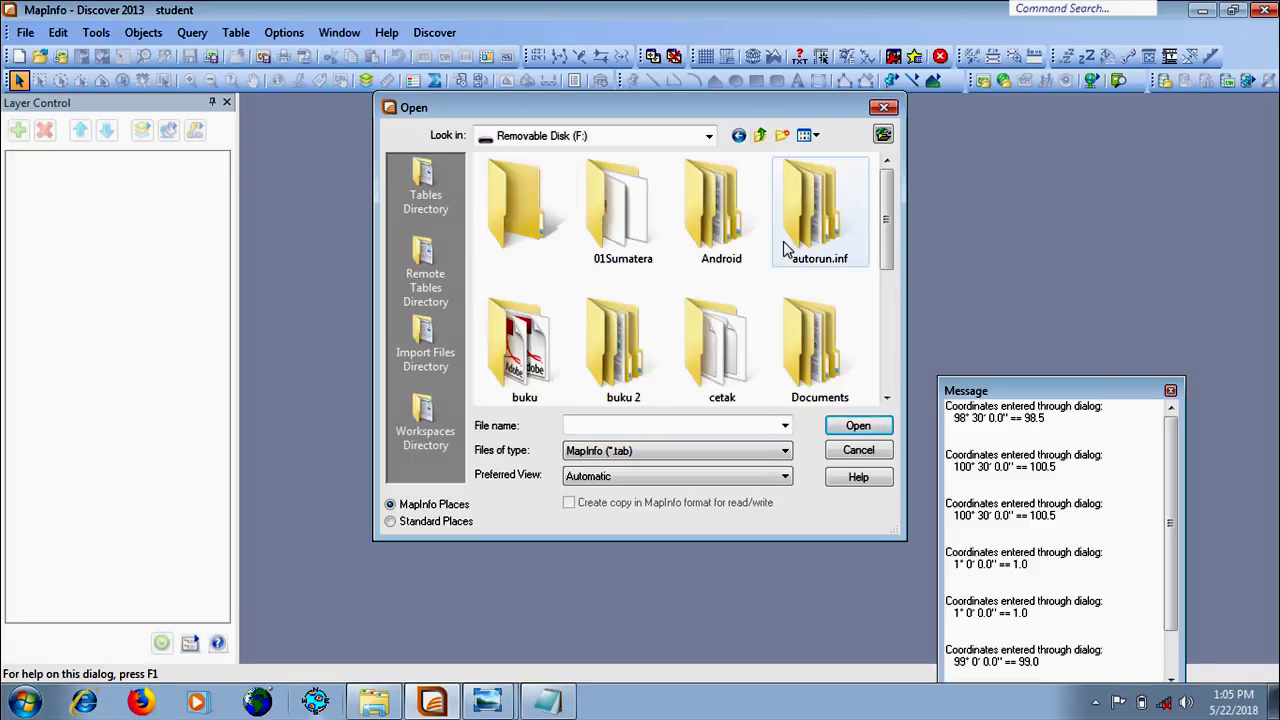
pyautogui.doubleClick(618, 205)
pyautogui.doubleClick(503, 186)
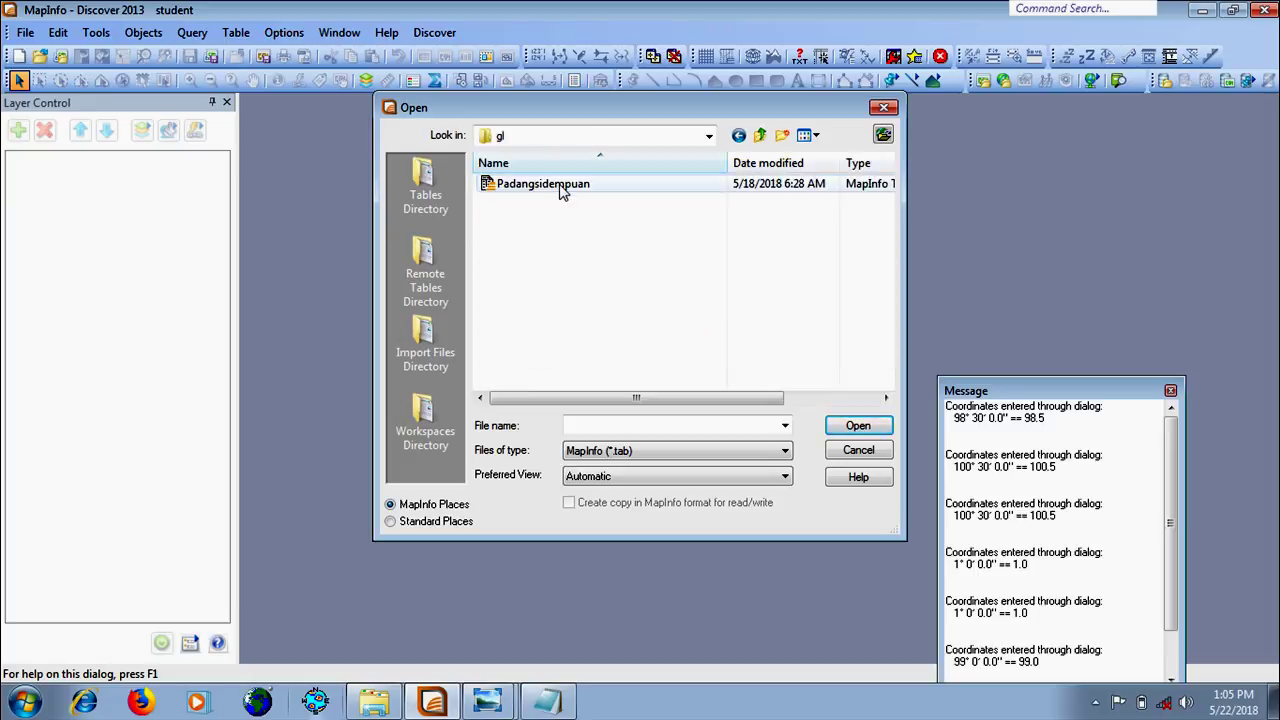
# Open the Padangsidempuan JPEG as a Raster Image, overwrite its existing table definition, and choose to register it with geographic coordinates
pyautogui.click(765, 452)
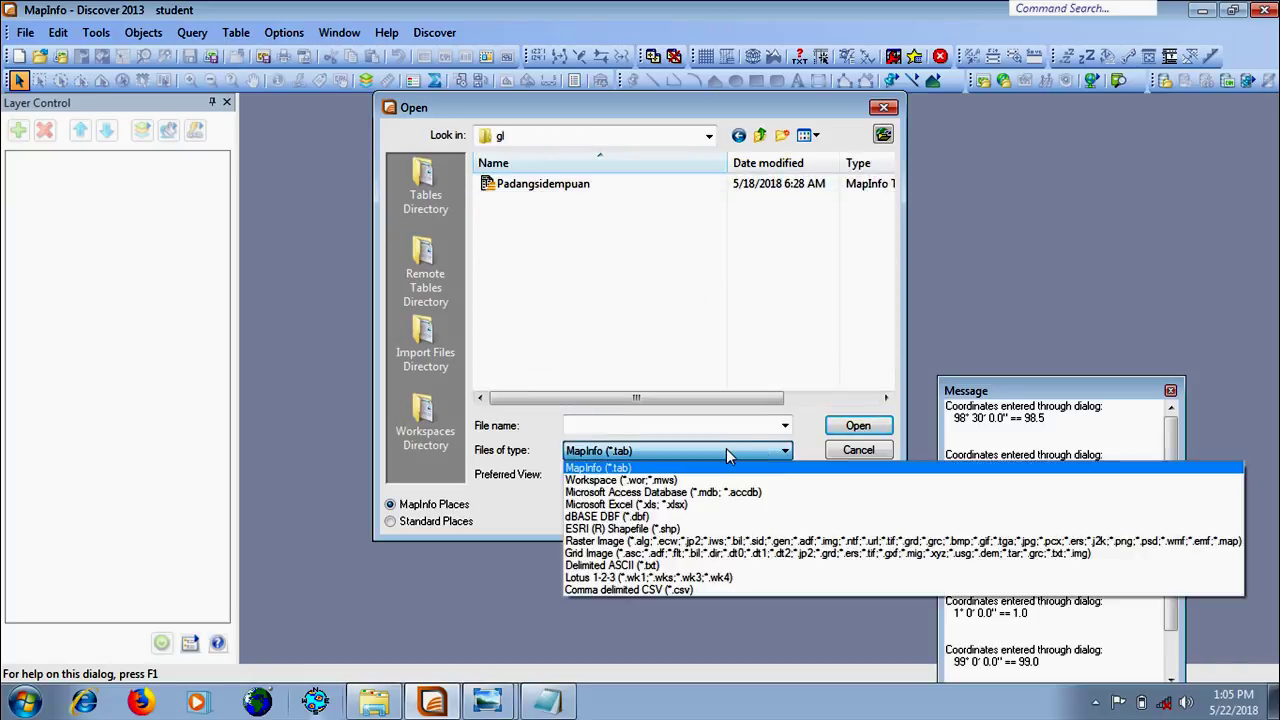
pyautogui.click(688, 541)
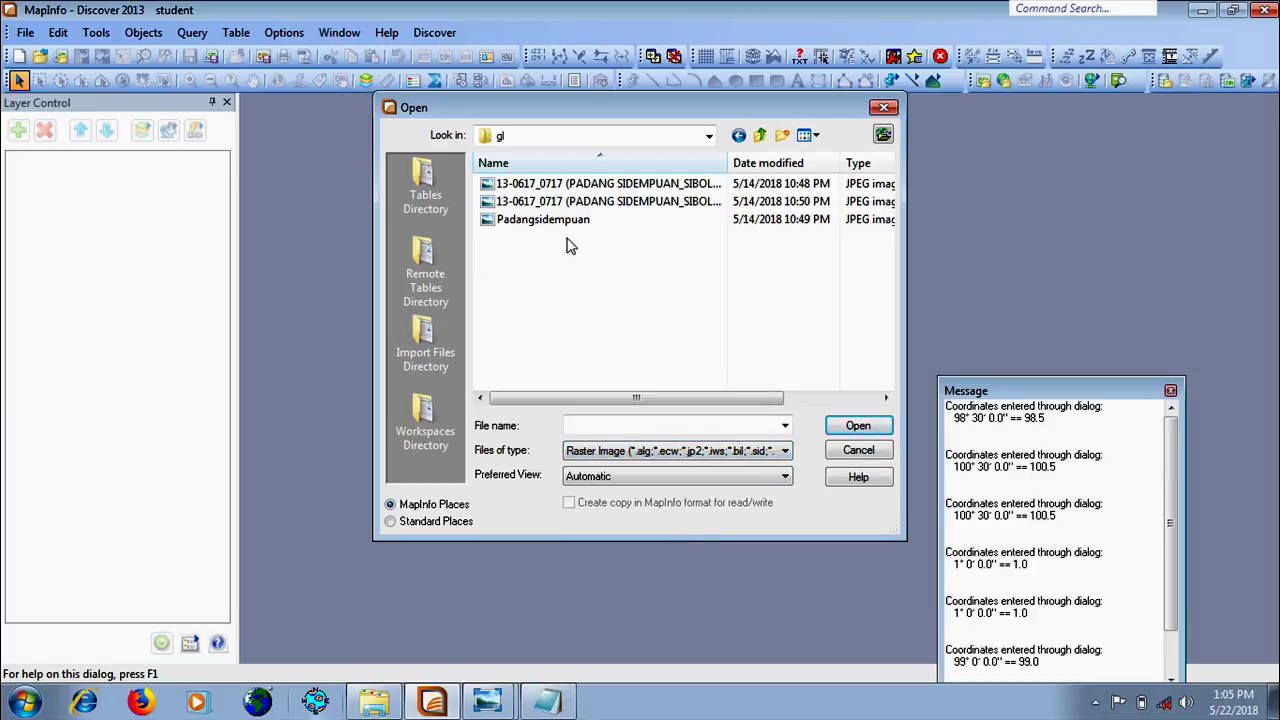
pyautogui.click(783, 451)
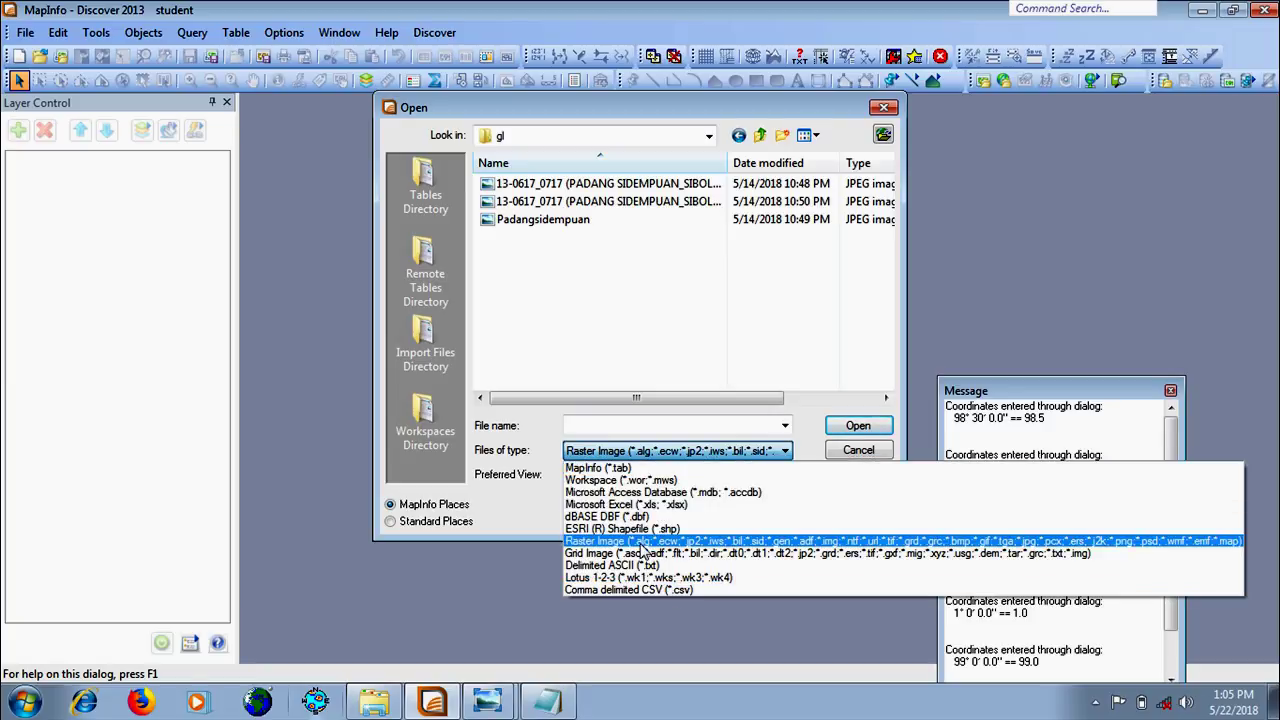
pyautogui.click(753, 336)
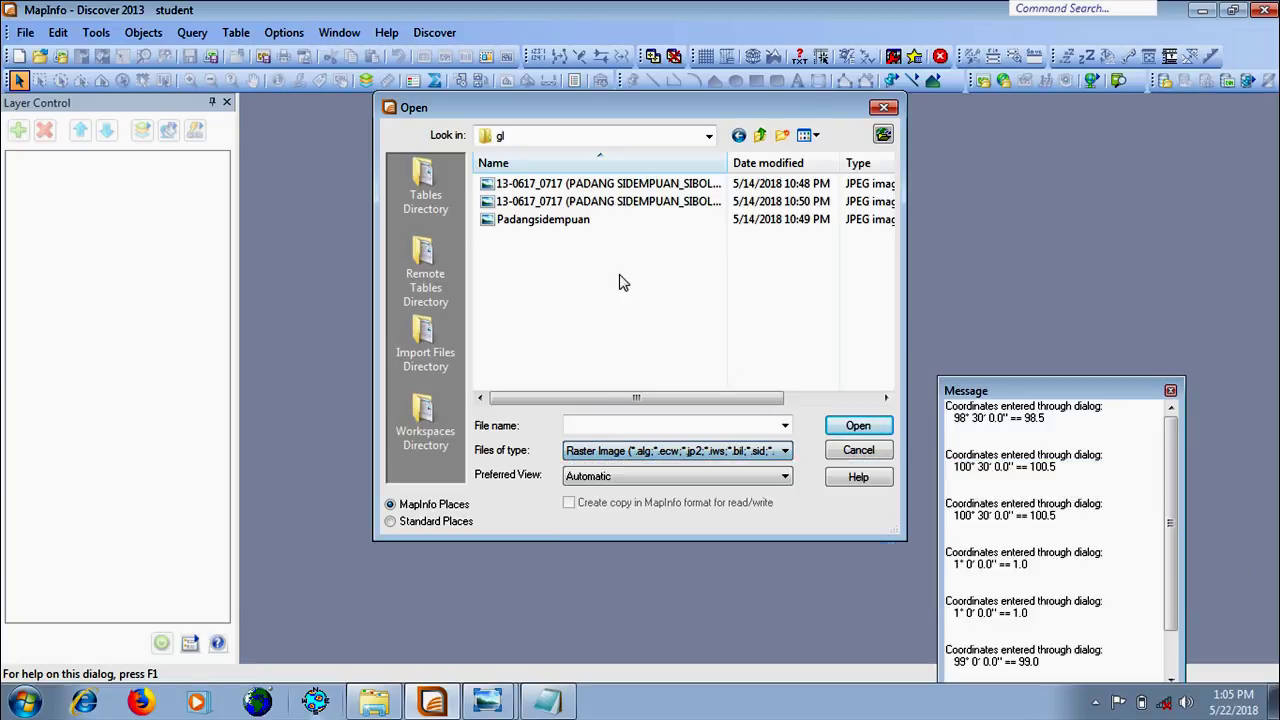
pyautogui.click(548, 226)
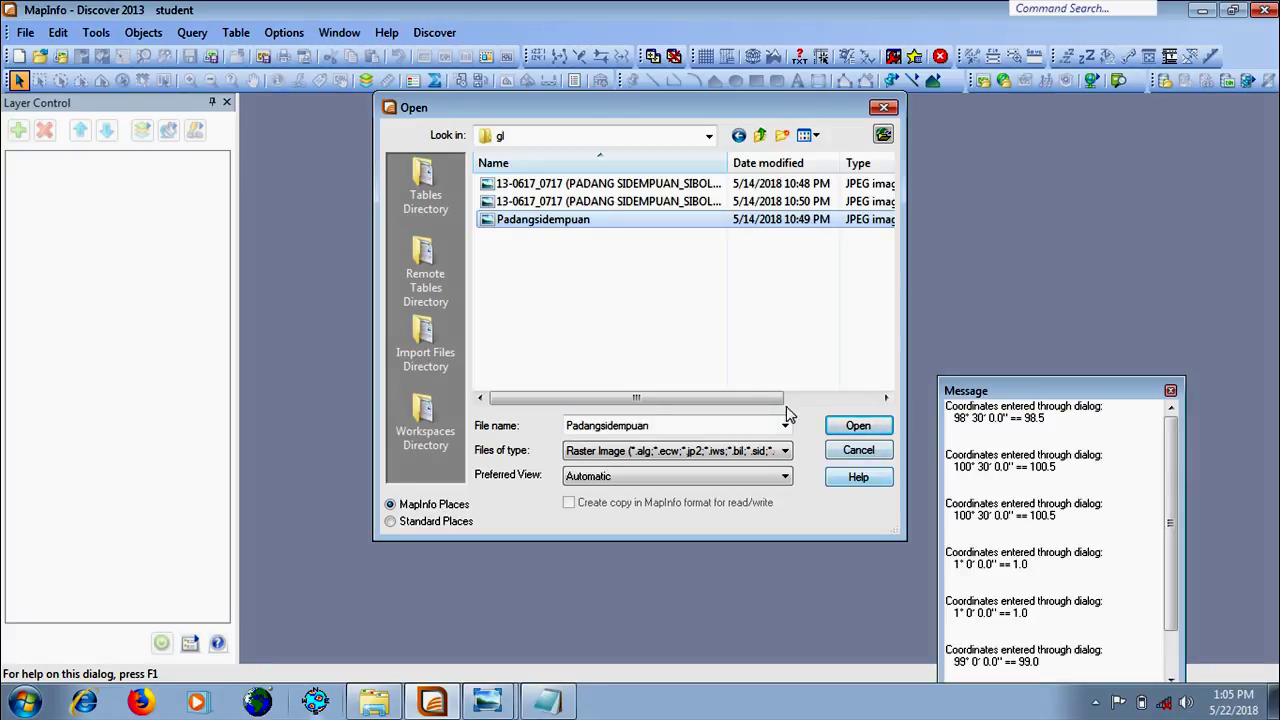
pyautogui.click(842, 425)
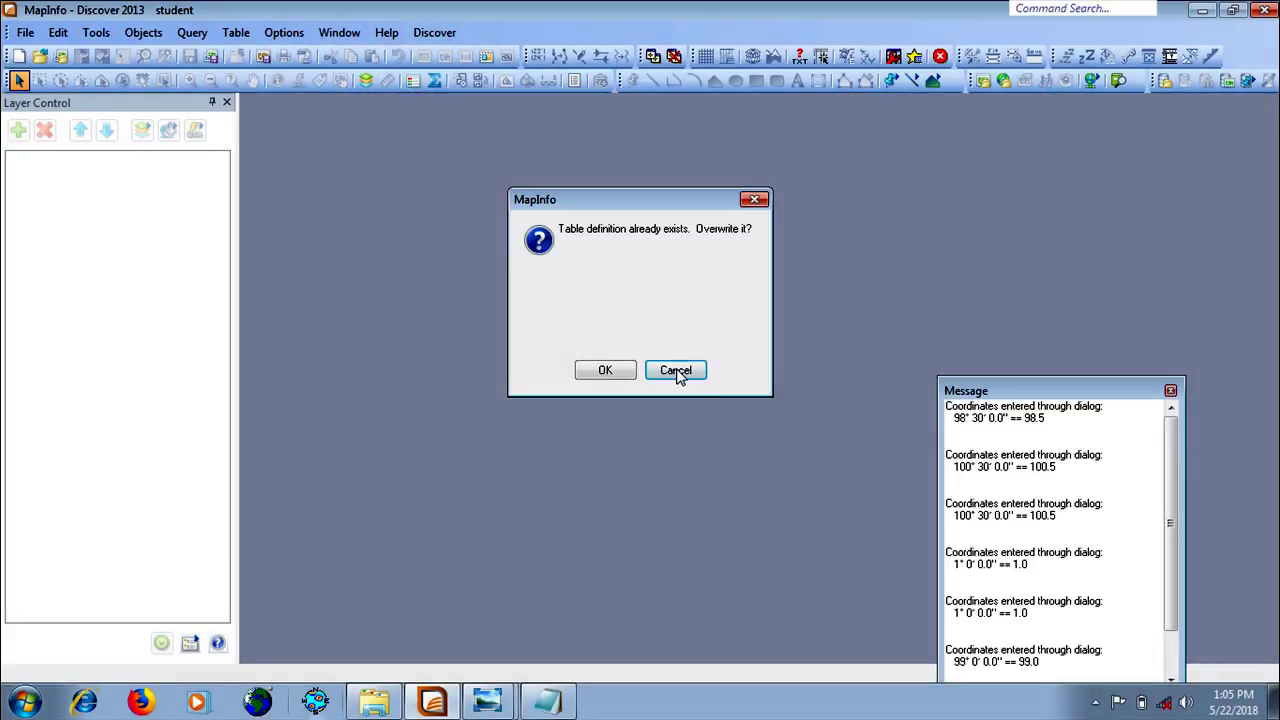
pyautogui.click(604, 371)
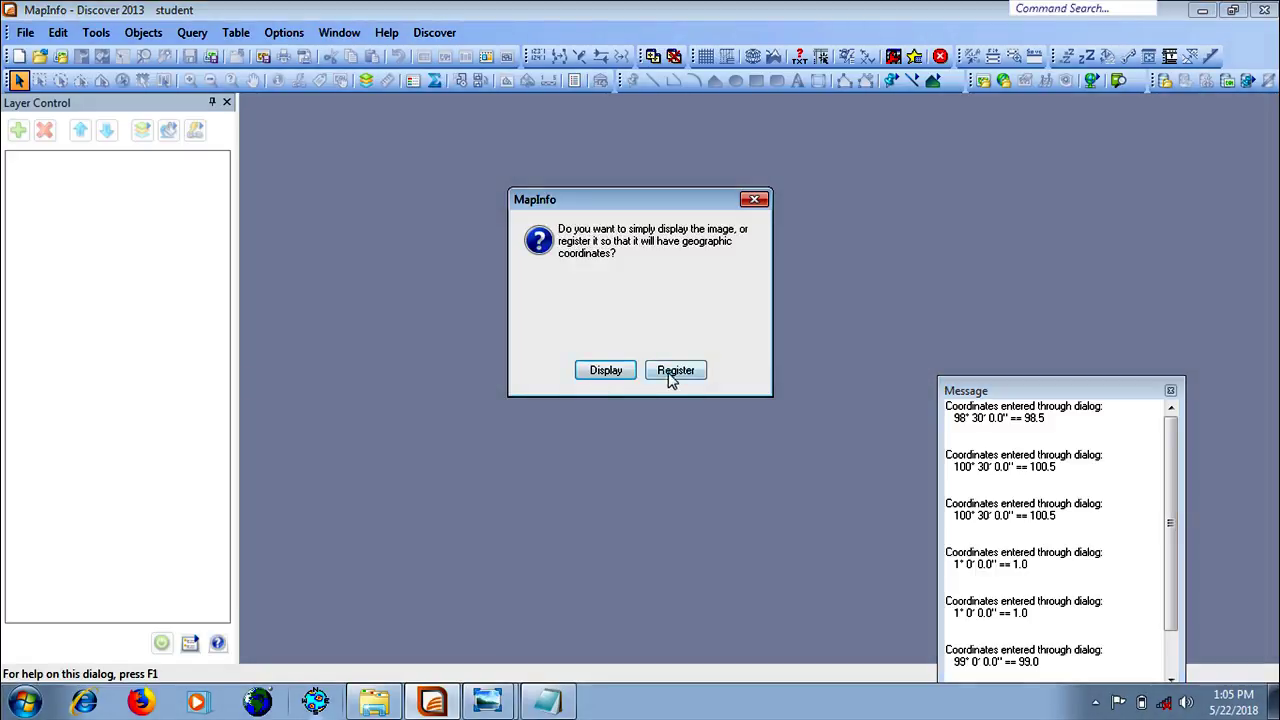
pyautogui.click(671, 372)
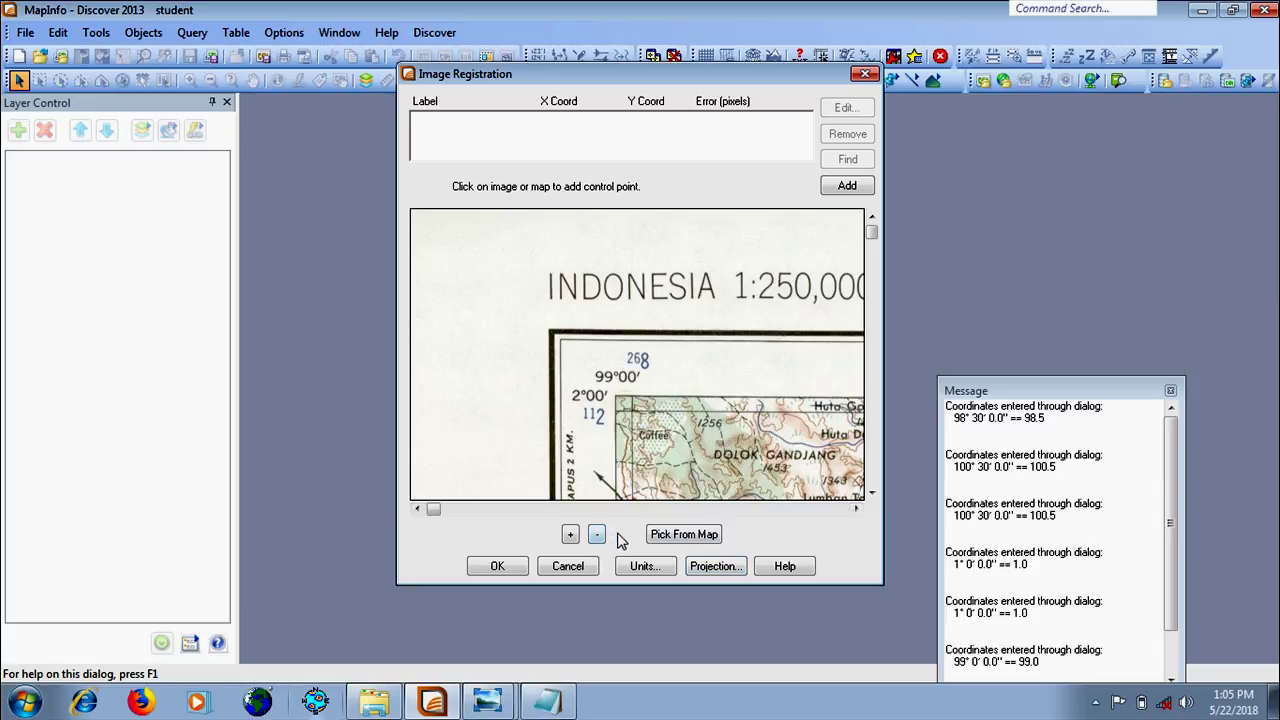
# Add the first control point at the topographic map's northwest corner with Map X 99.0 and Map Y 2 degrees
pyautogui.click(632, 410)
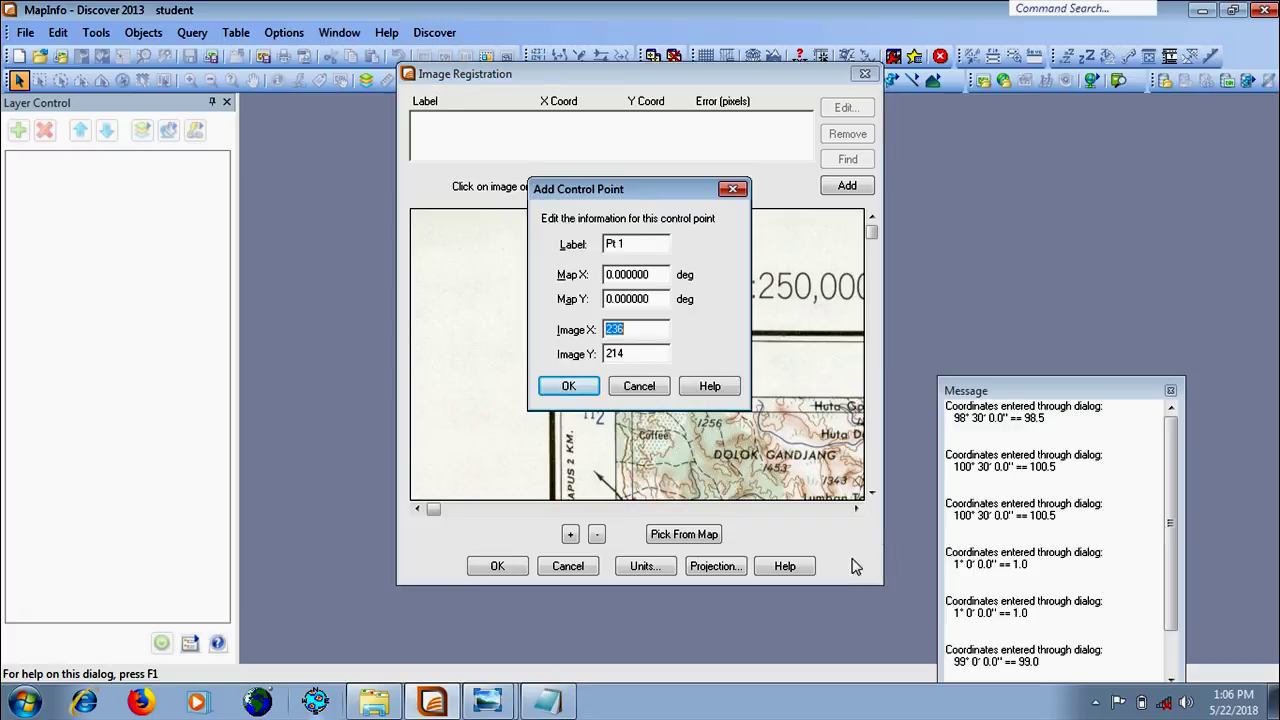
pyautogui.moveTo(653, 193); pyautogui.dragTo(333, 252)
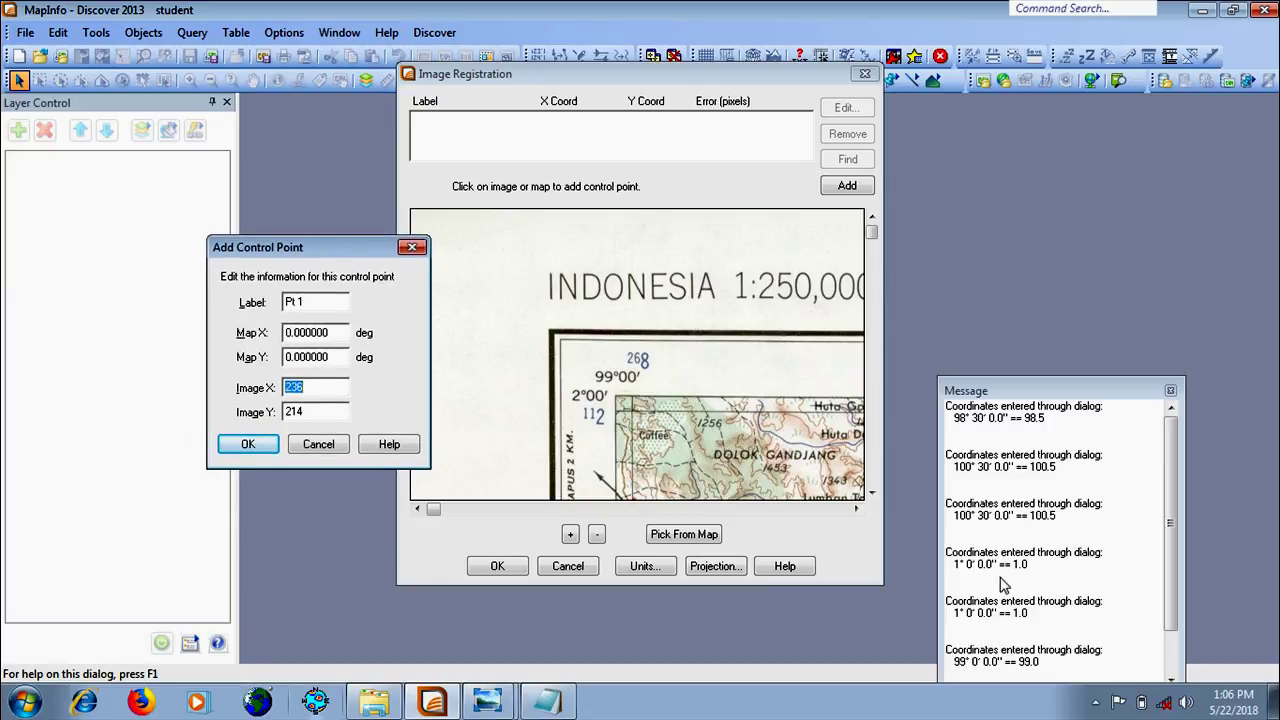
pyautogui.click(327, 333)
pyautogui.doubleClick(336, 333)
pyautogui.write('99')
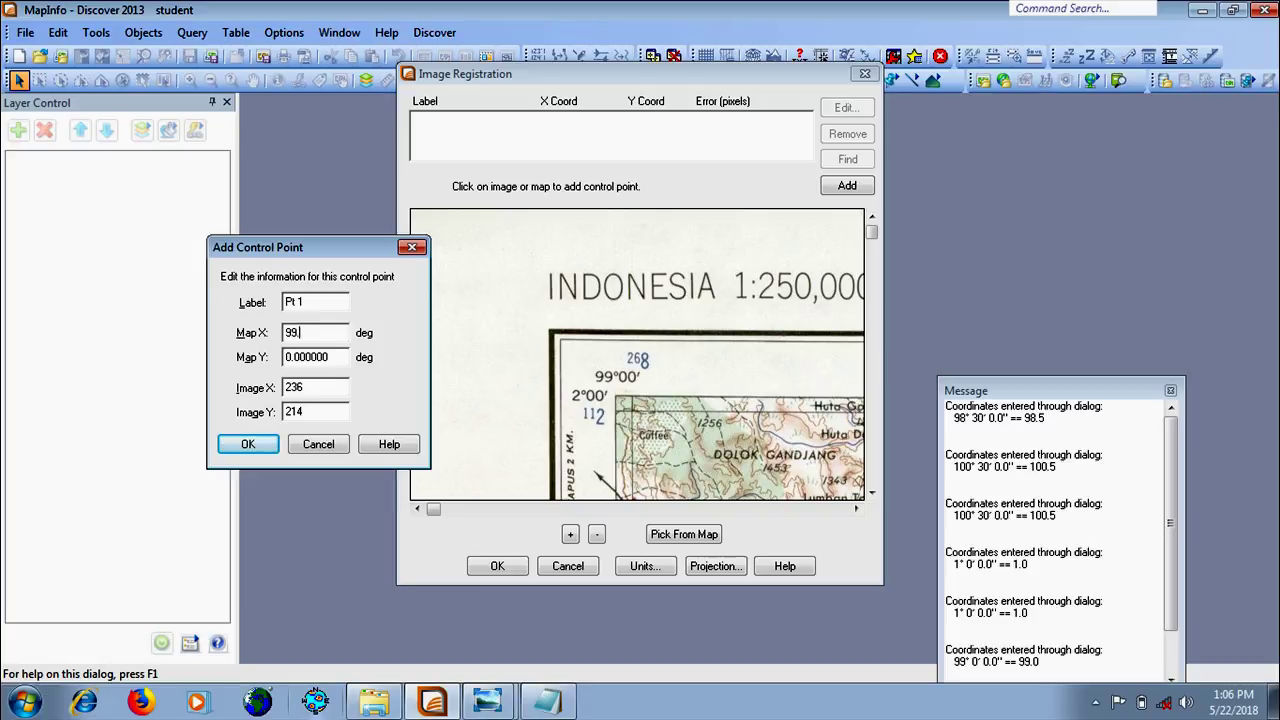
pyautogui.write('.0')
pyautogui.press('Tab')
pyautogui.write('2')
pyautogui.click(245, 447)
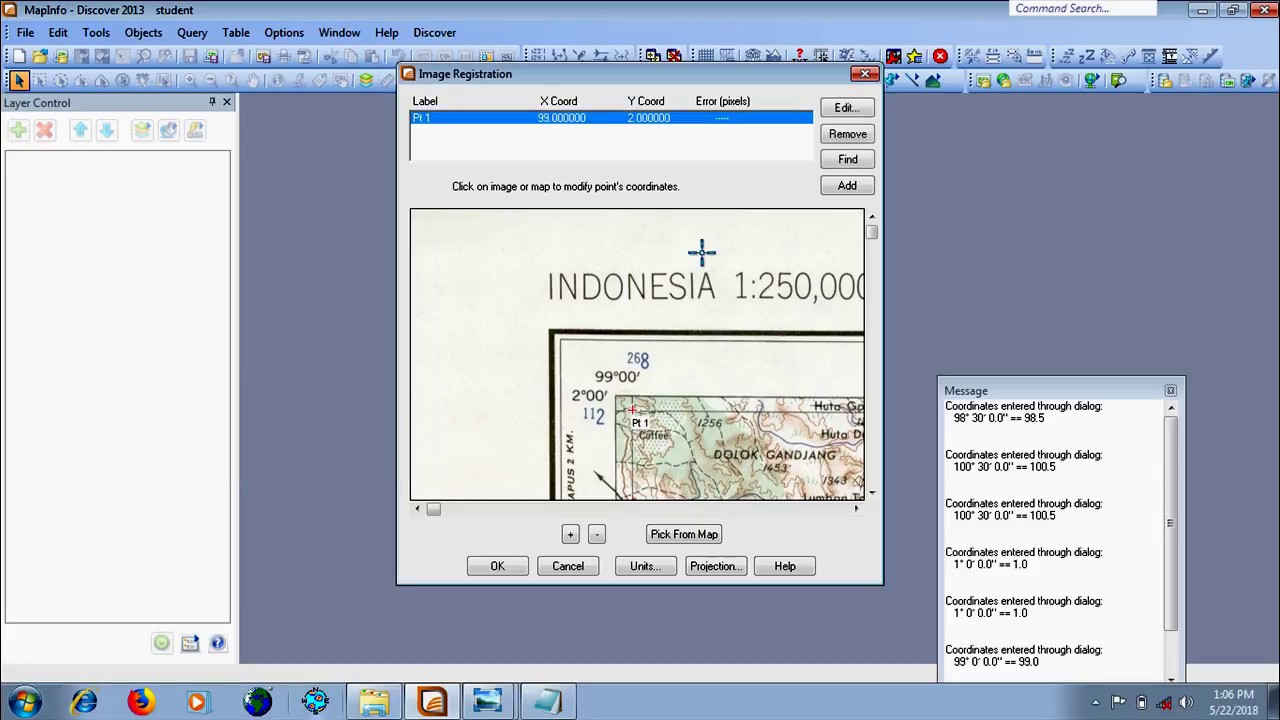
# Add the second control point at the topographic map's northeast corner with Map X 100.5 and Map Y 2 degrees
pyautogui.moveTo(434, 512); pyautogui.dragTo(803, 512)
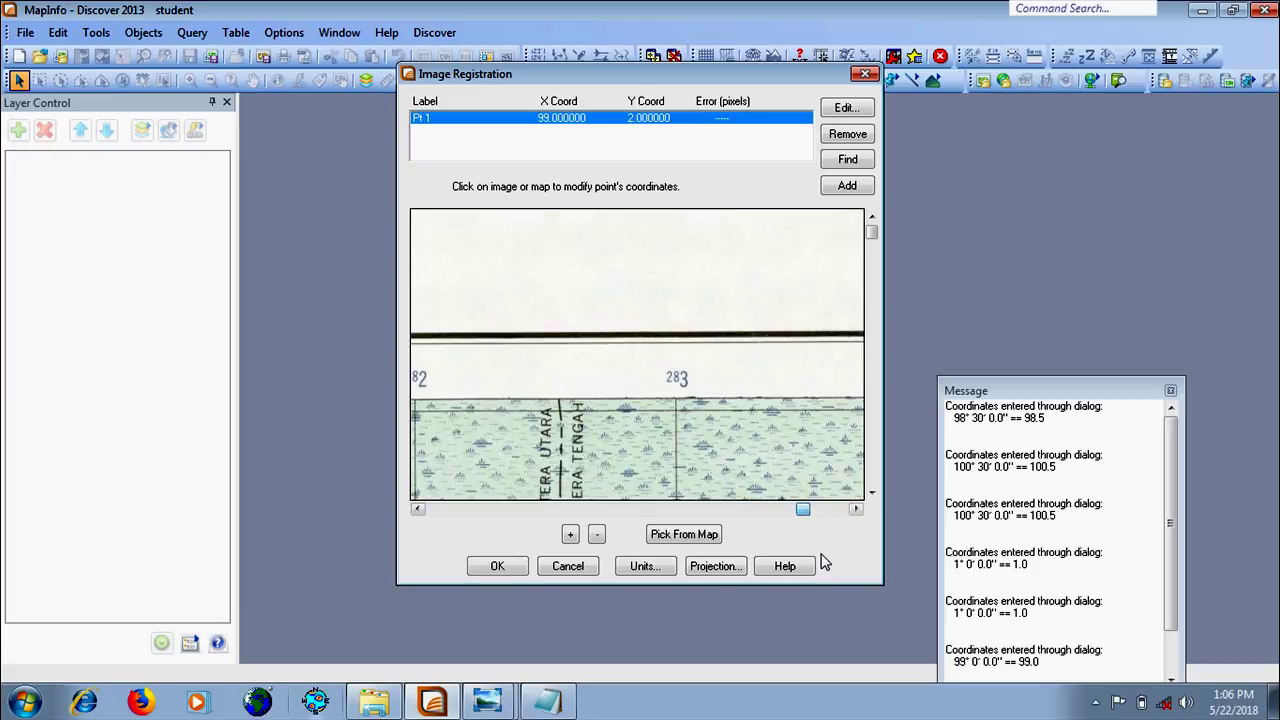
pyautogui.click(826, 512)
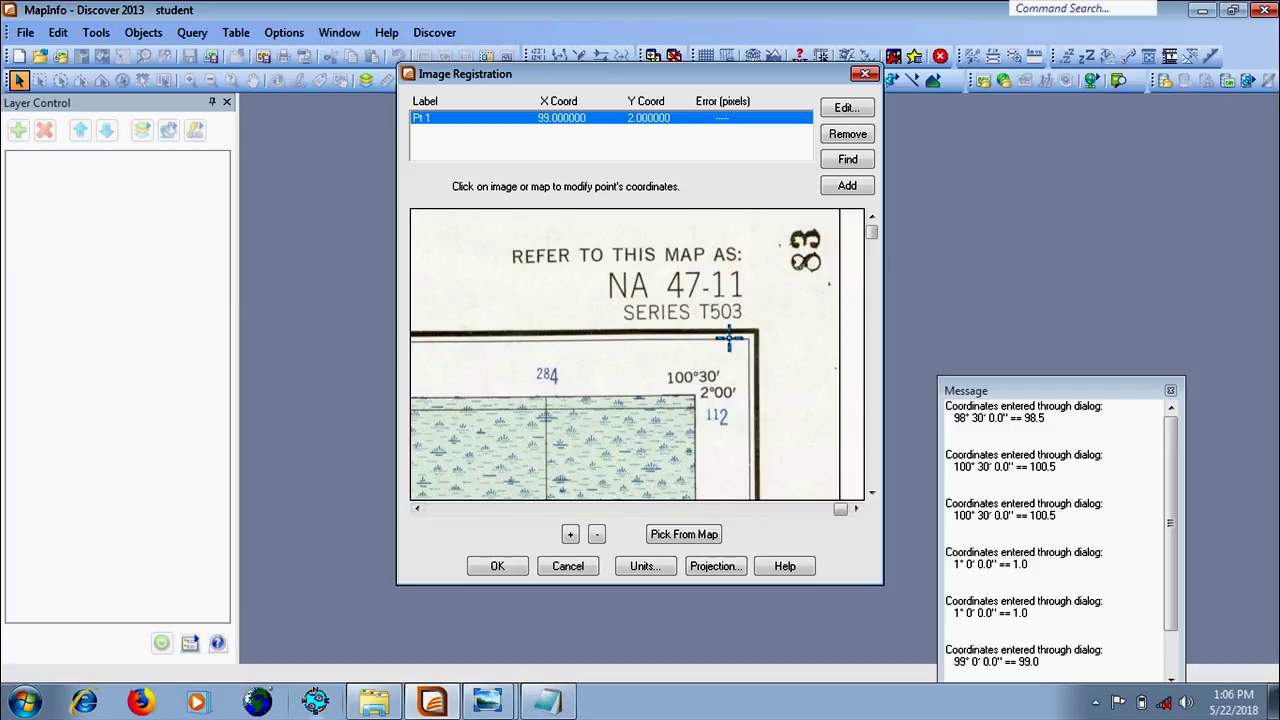
pyautogui.click(847, 185)
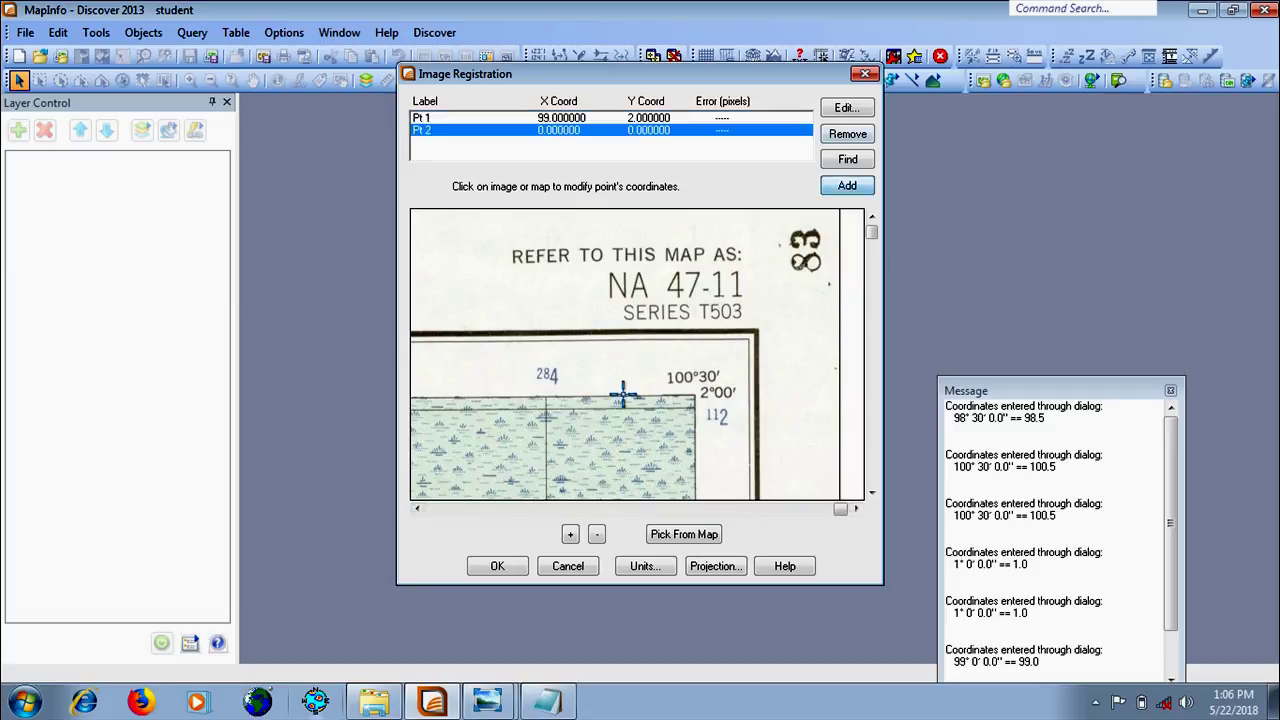
pyautogui.click(692, 405)
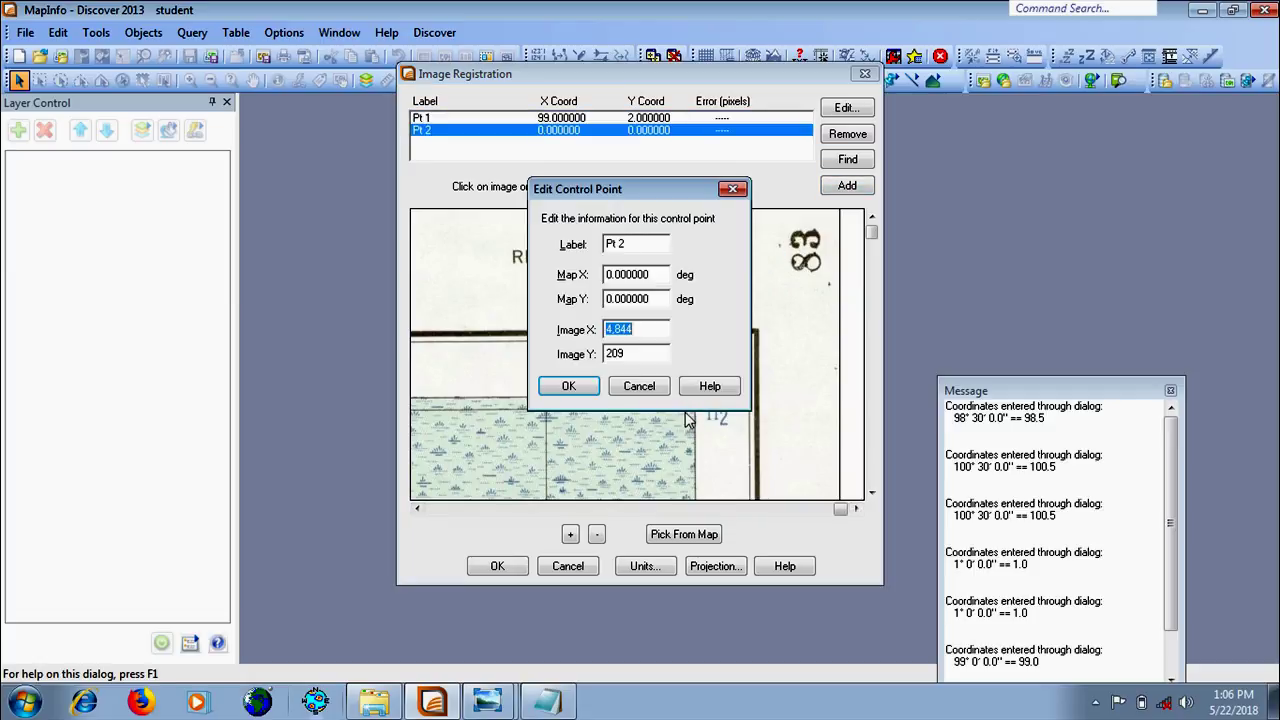
pyautogui.doubleClick(649, 280)
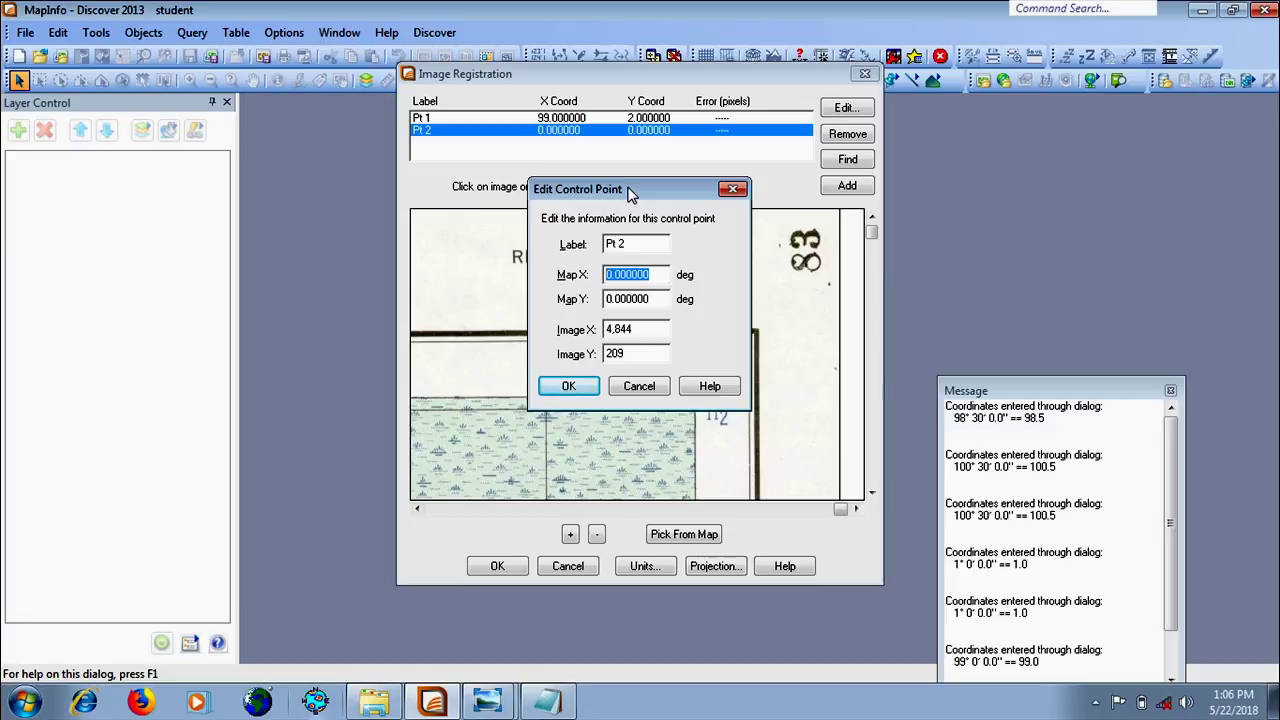
pyautogui.write('100.5')
pyautogui.press('Tab')
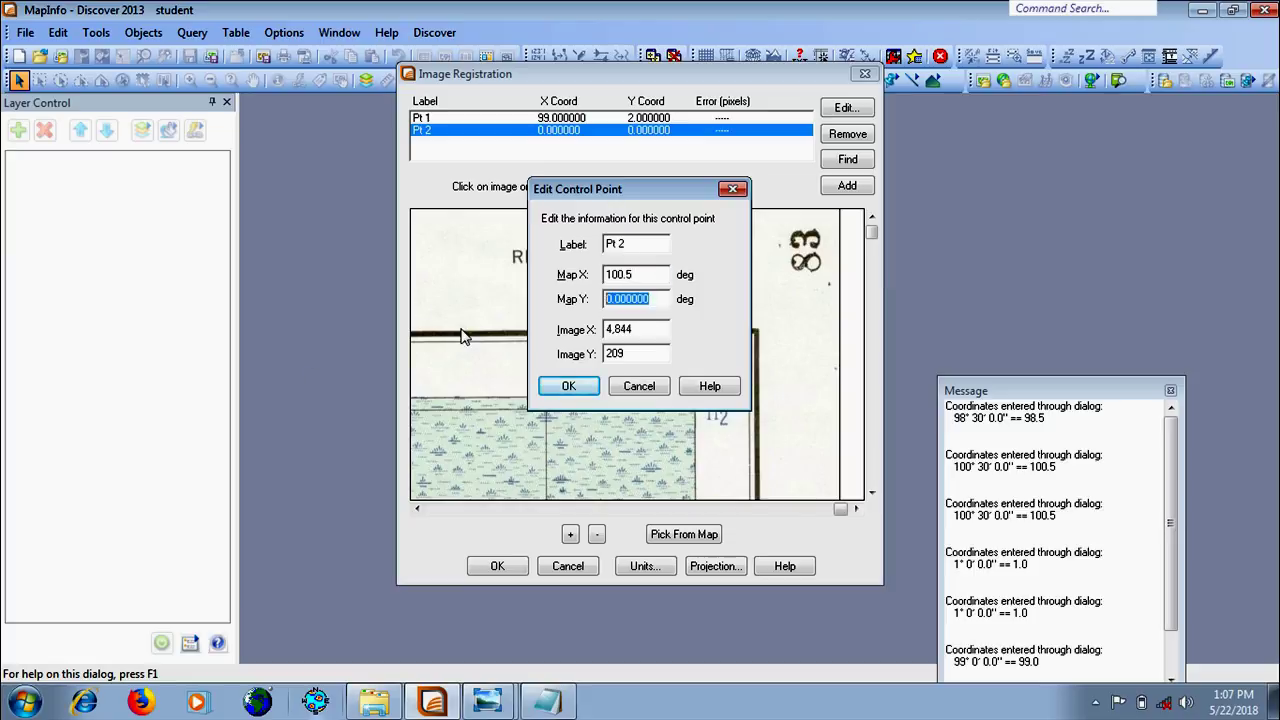
pyautogui.write('2')
pyautogui.click(565, 388)
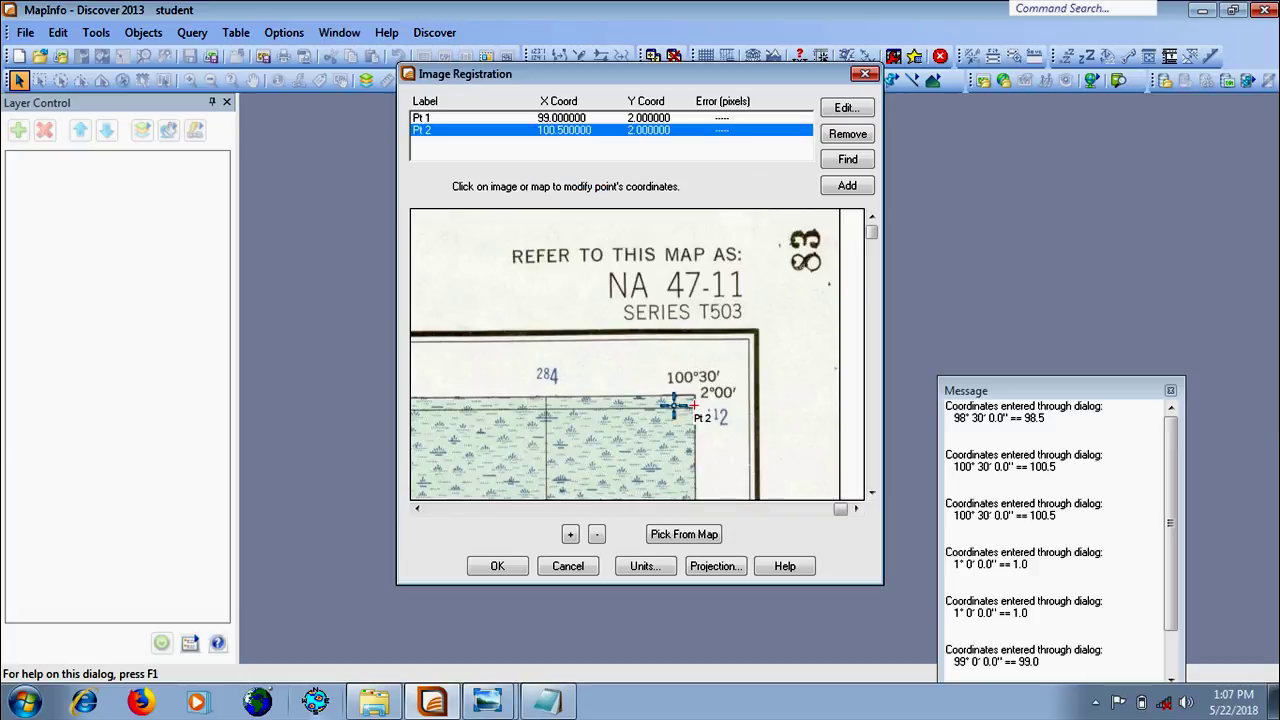
# Add the third control point at the topographic map's southwest corner with Map X 1.0 and Map Y 99.0 degrees
pyautogui.moveTo(871, 231); pyautogui.dragTo(871, 437)
pyautogui.moveTo(843, 507); pyautogui.dragTo(441, 509)
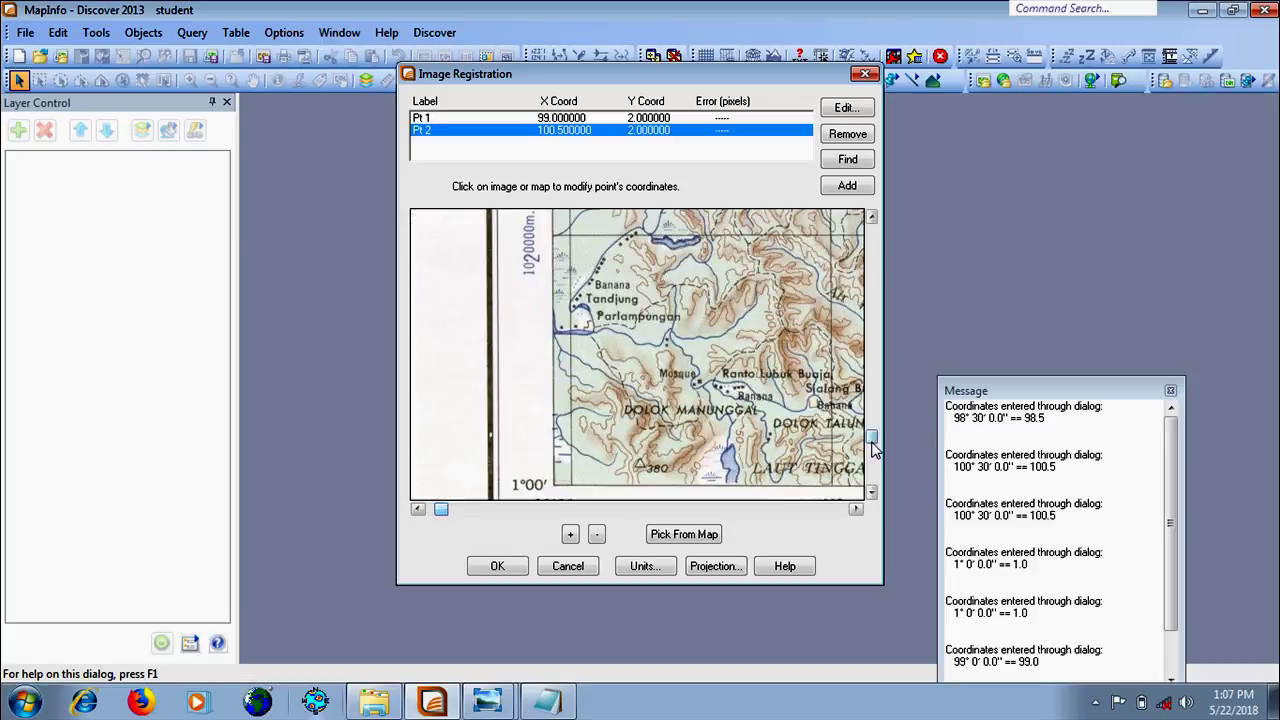
pyautogui.moveTo(871, 438); pyautogui.dragTo(869, 452)
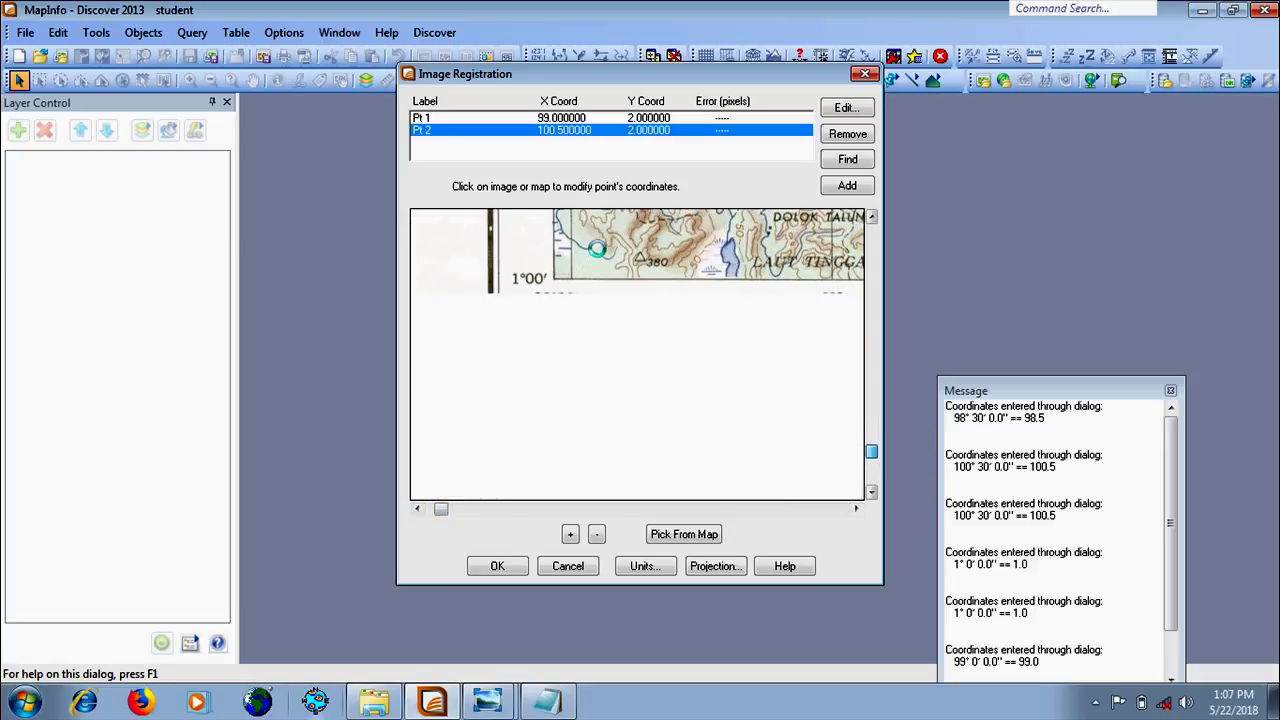
pyautogui.click(847, 185)
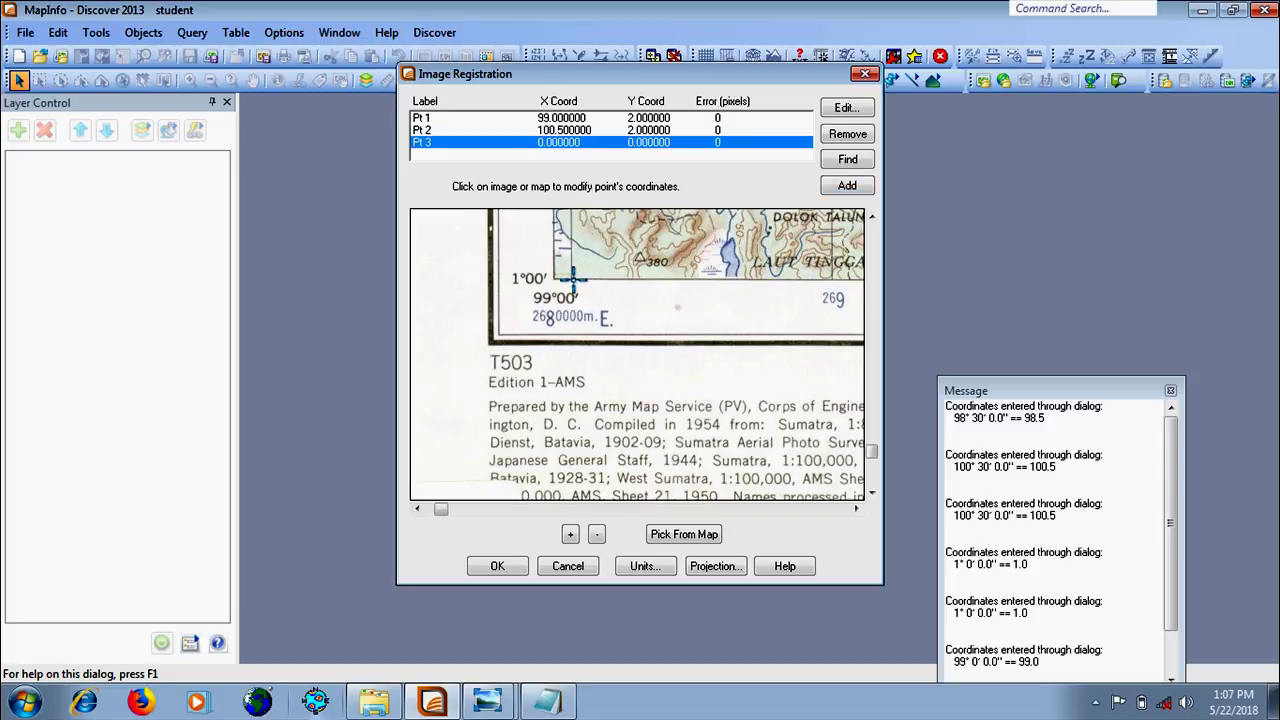
pyautogui.click(572, 279)
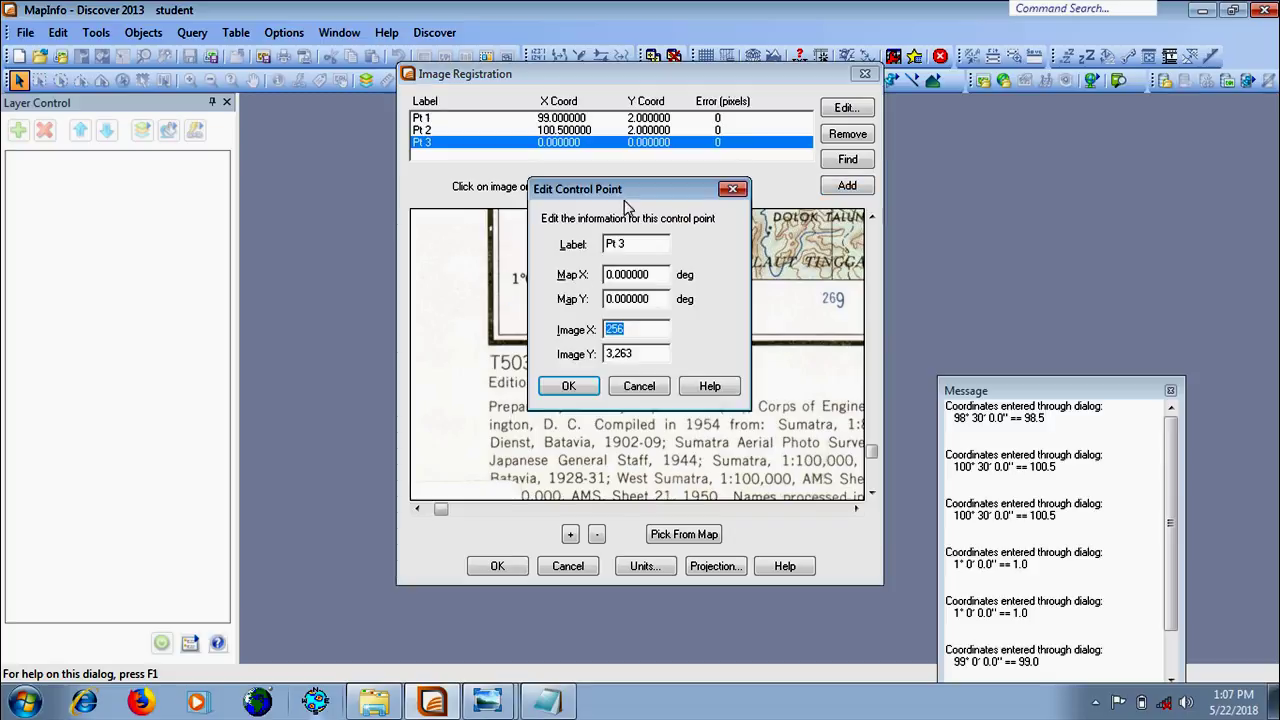
pyautogui.moveTo(632, 192); pyautogui.dragTo(798, 228)
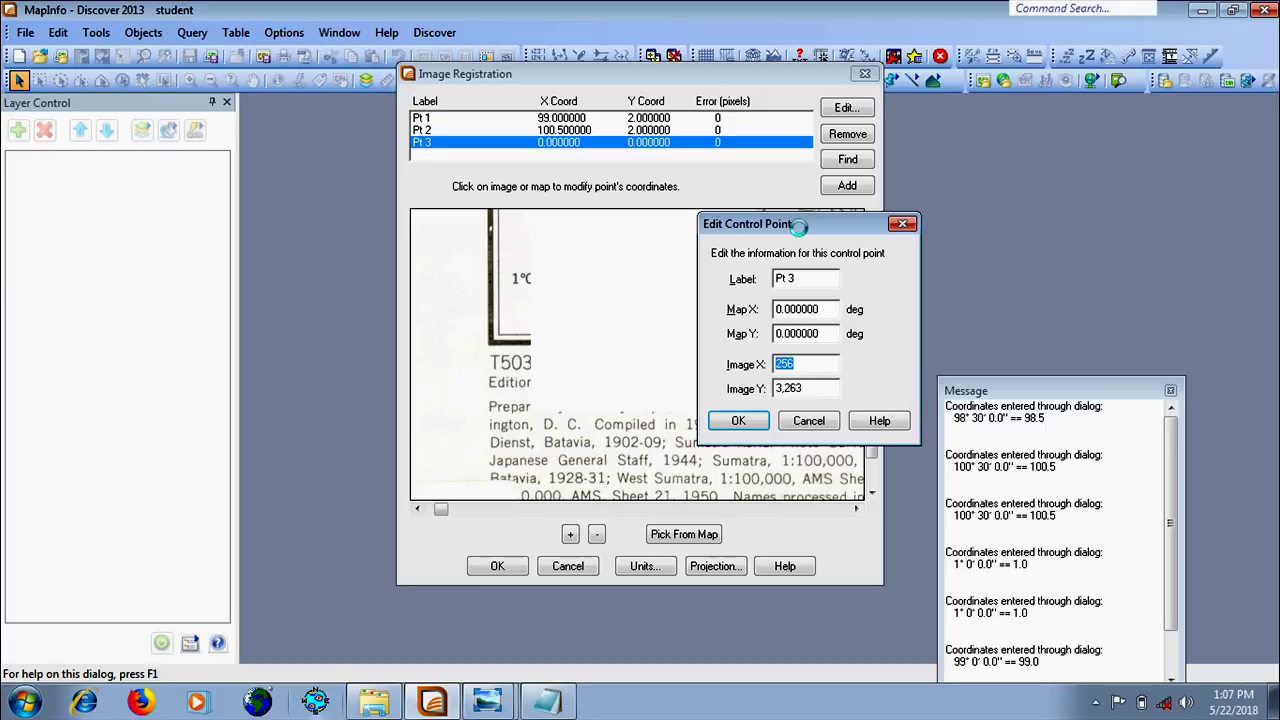
pyautogui.click(824, 309)
pyautogui.doubleClick(824, 309)
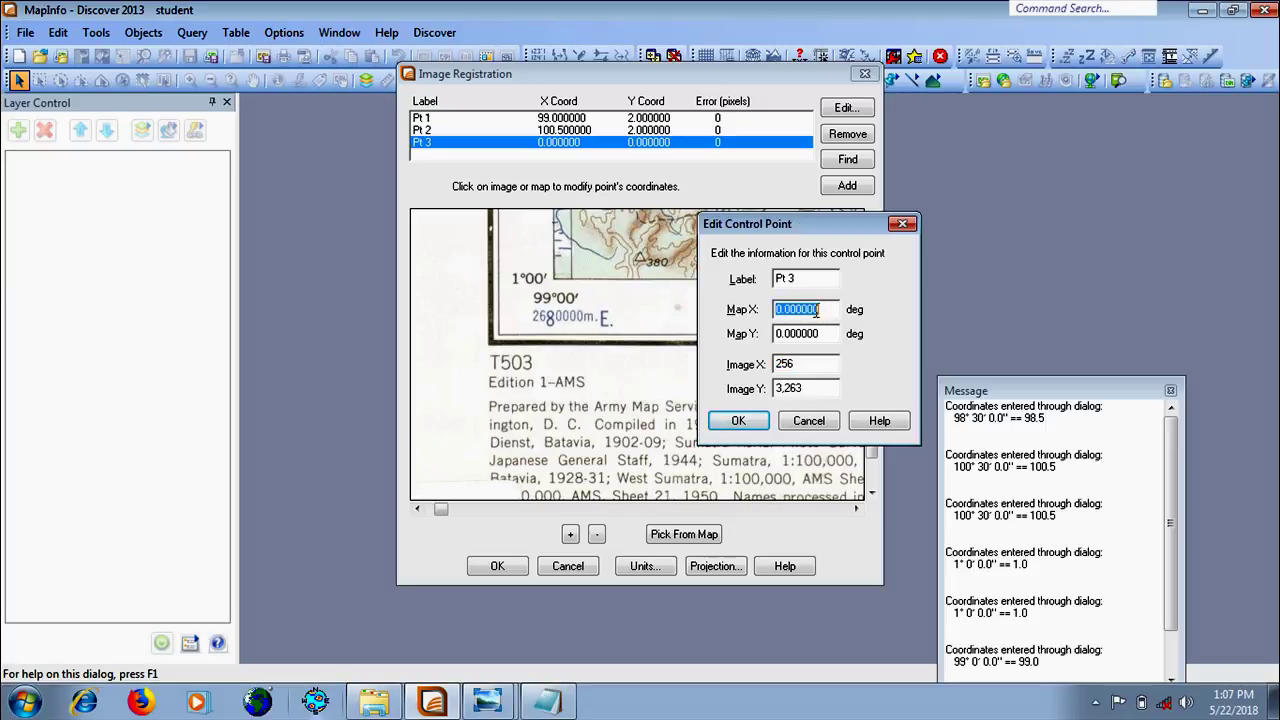
pyautogui.write('1.0')
pyautogui.press('Tab')
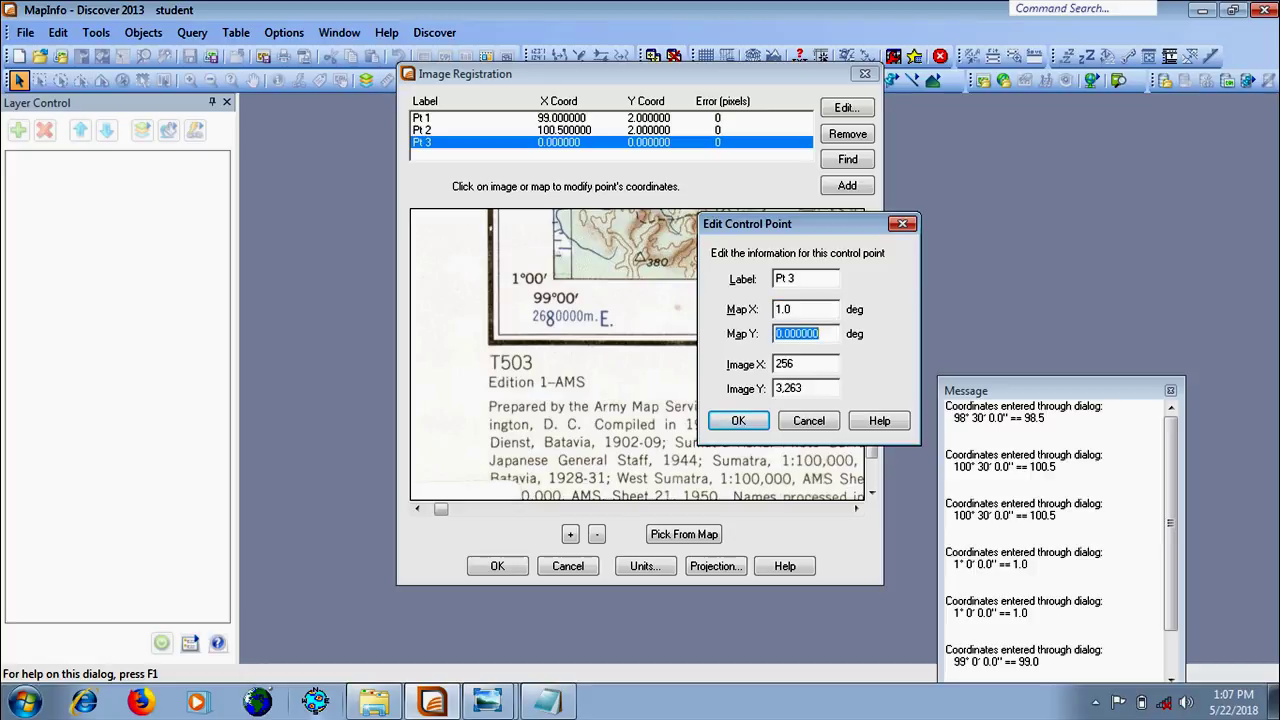
pyautogui.write('99.0')
pyautogui.click(738, 420)
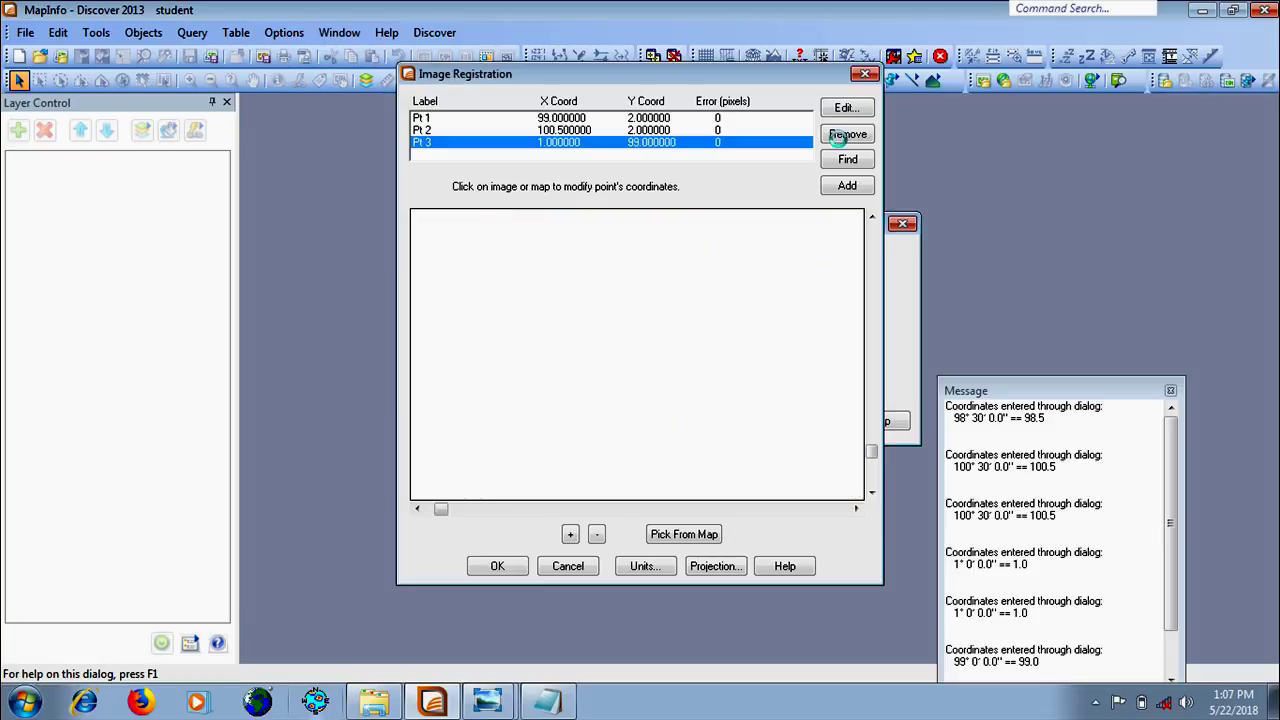
# Add the fourth control point at the topographic map's southeast corner with Map X 100.5 and Map Y 1 degree
pyautogui.click(843, 190)
pyautogui.moveTo(441, 509); pyautogui.dragTo(820, 513)
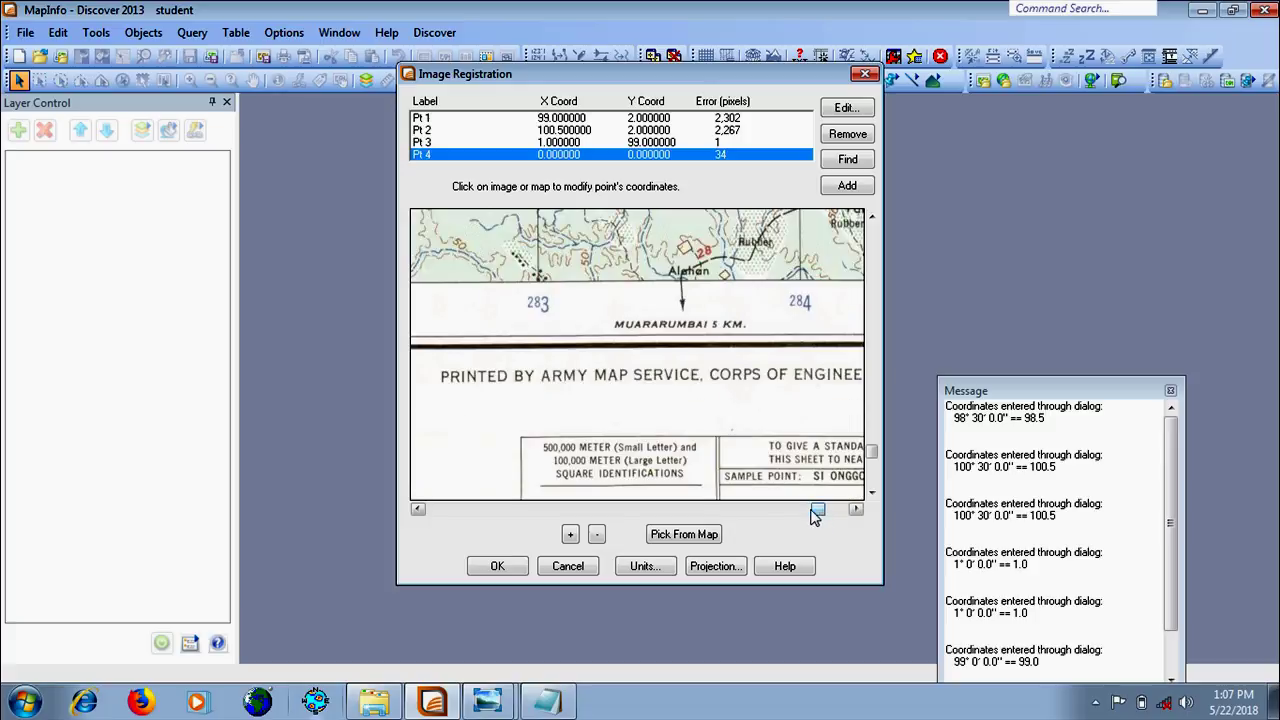
pyautogui.moveTo(818, 514); pyautogui.dragTo(838, 512)
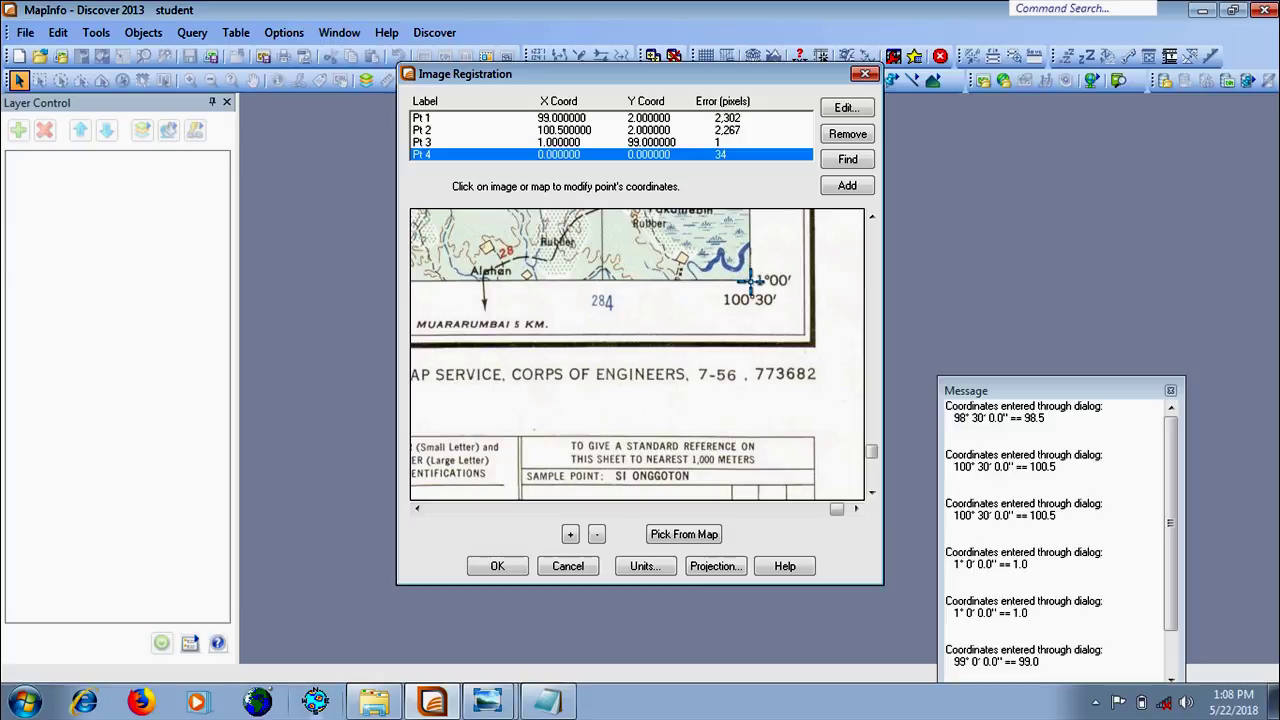
pyautogui.click(752, 281)
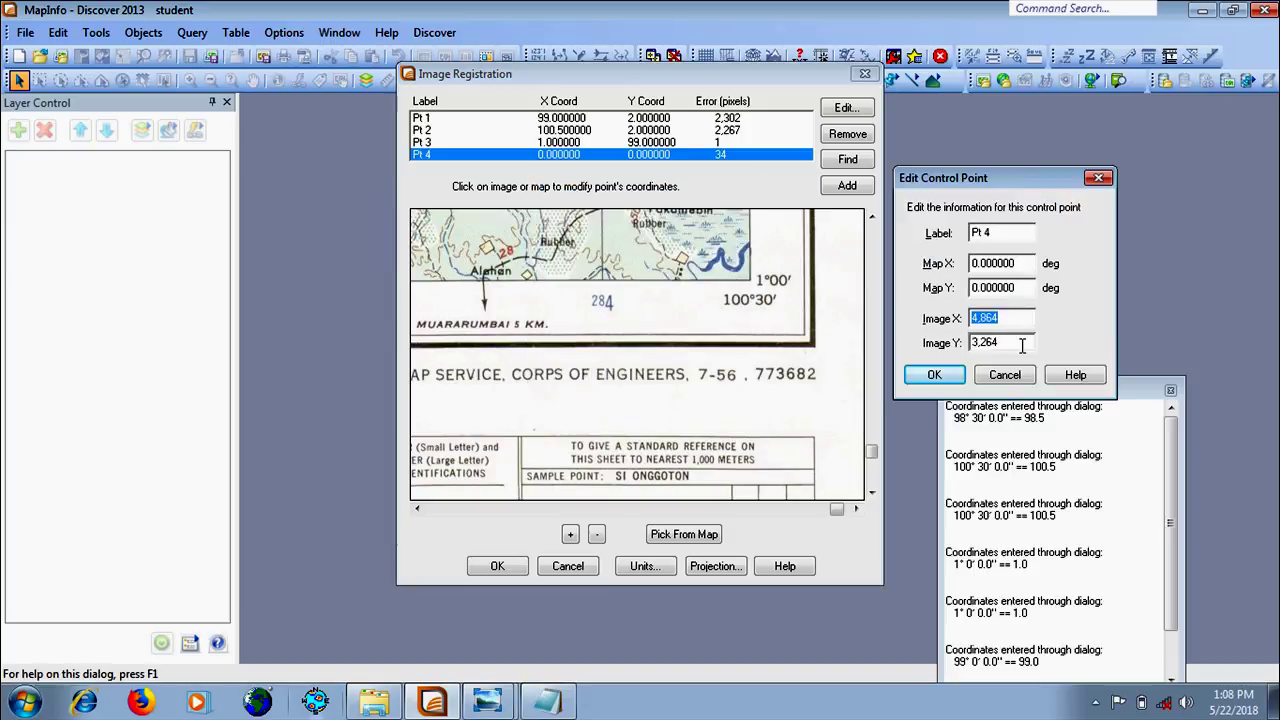
pyautogui.doubleClick(1021, 263)
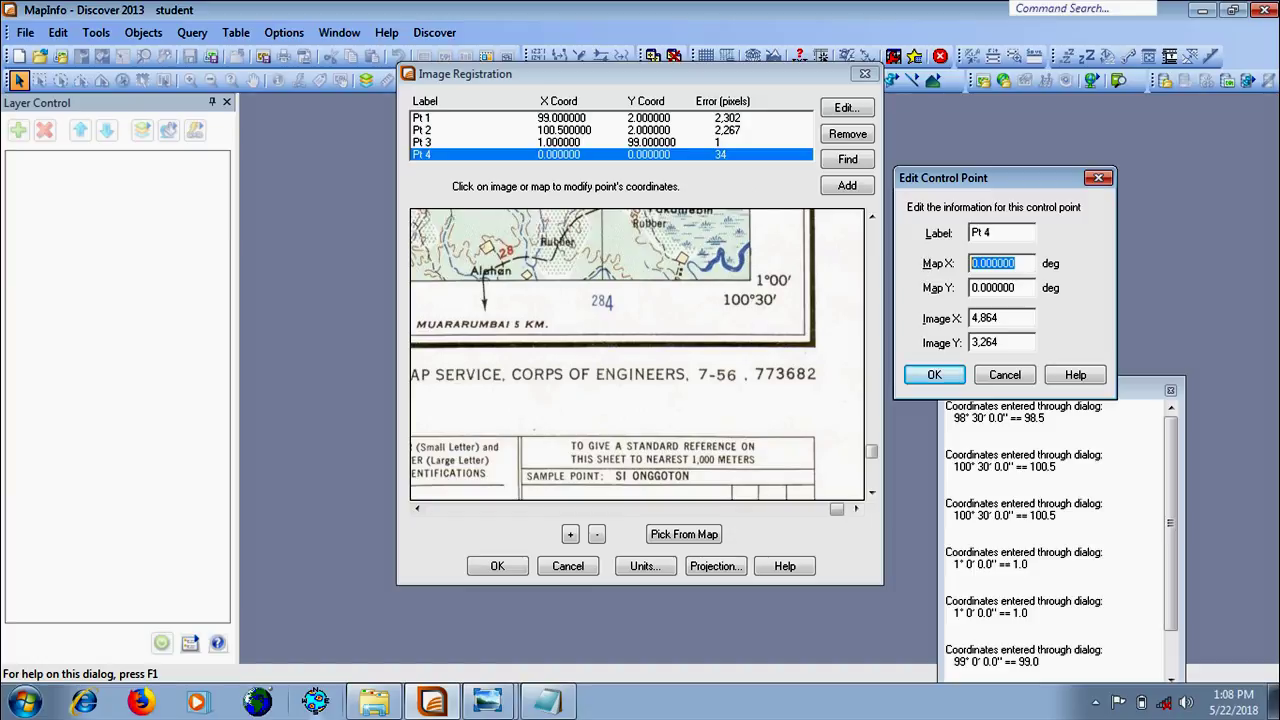
pyautogui.write('100.5')
pyautogui.press('Tab')
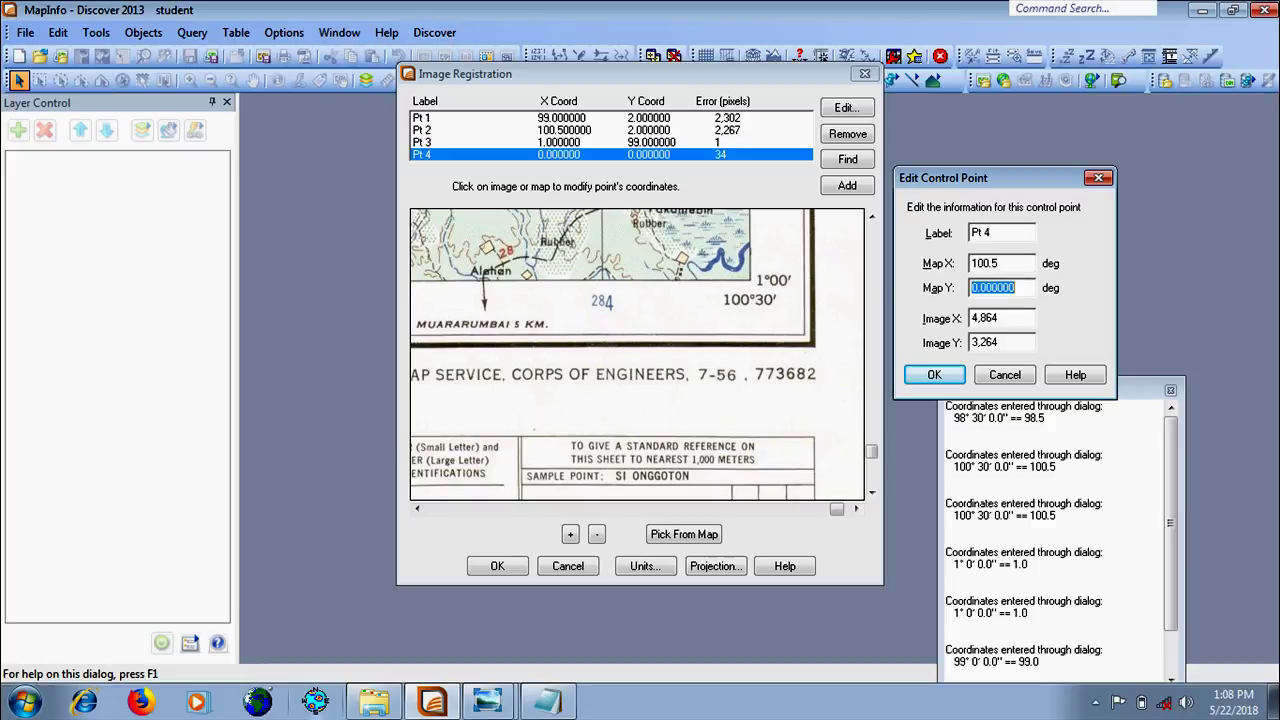
pyautogui.write('1.')
pyautogui.click(930, 375)
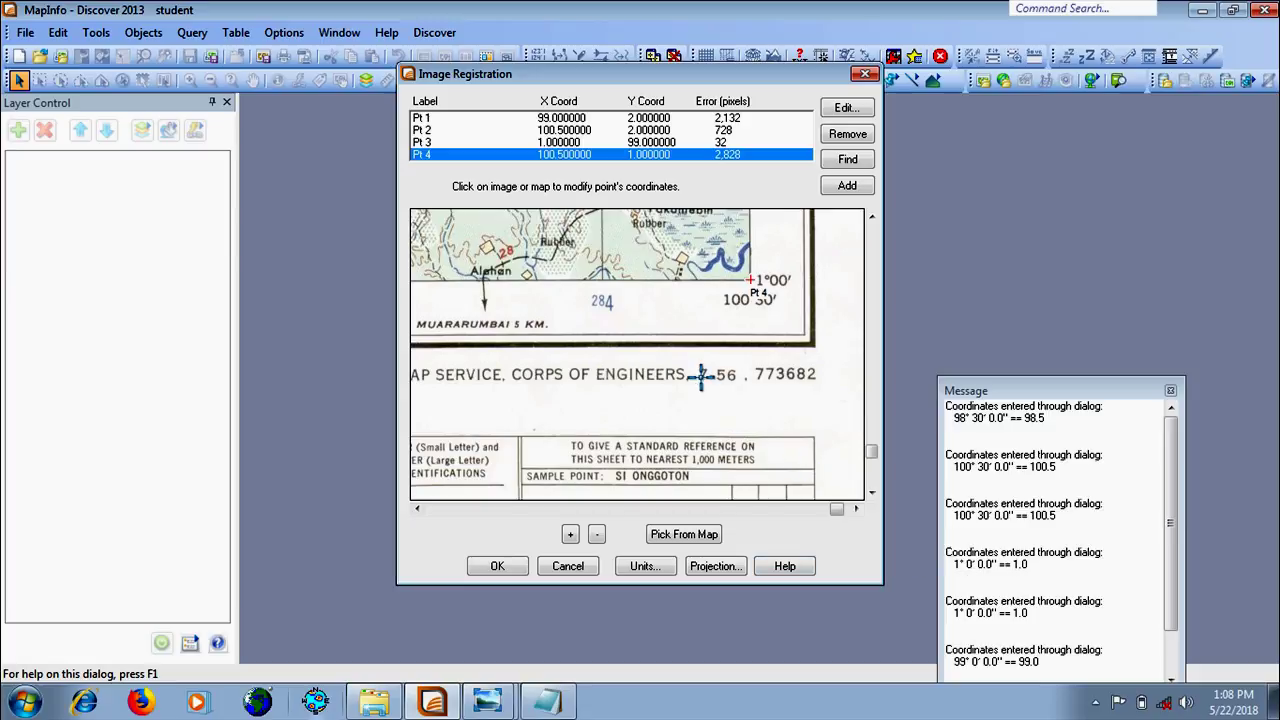
pyautogui.click(1095, 702)
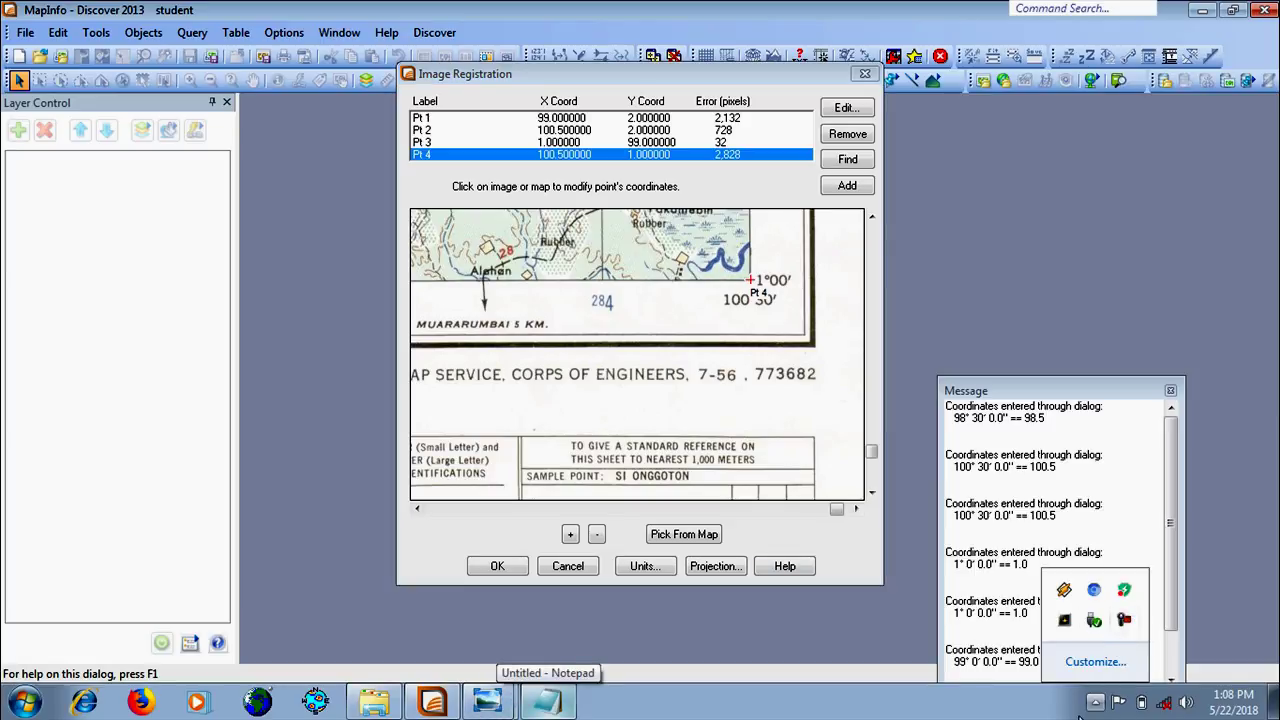
pyautogui.click(1124, 620)
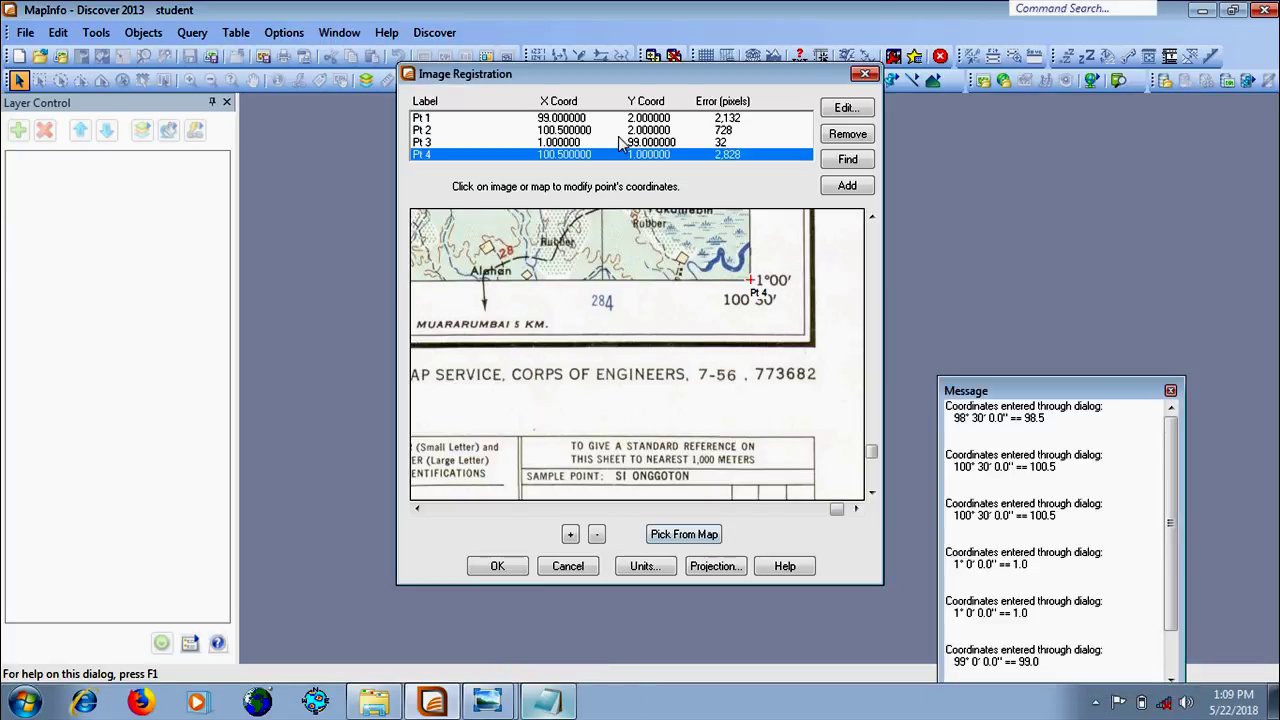
# Correct control point Pt 3's swapped coordinates by setting Map X to 99 and Map Y to 1 degree
pyautogui.click(583, 144)
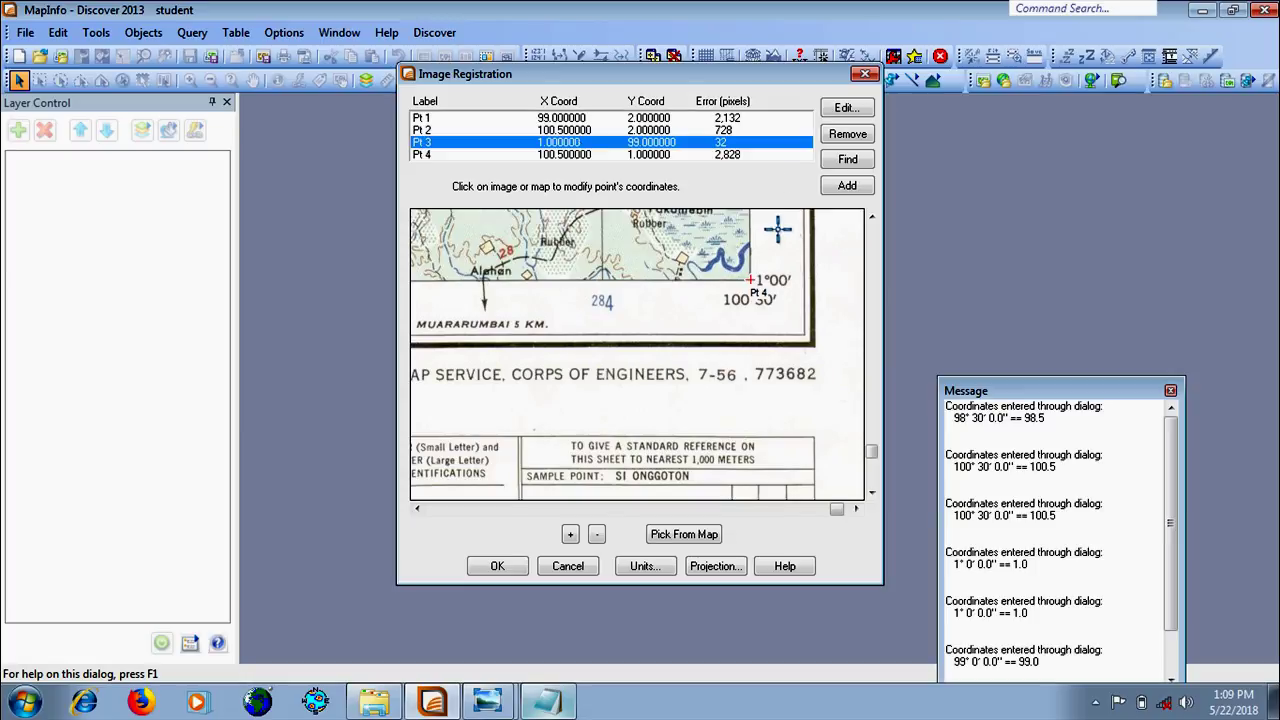
pyautogui.doubleClick(675, 147)
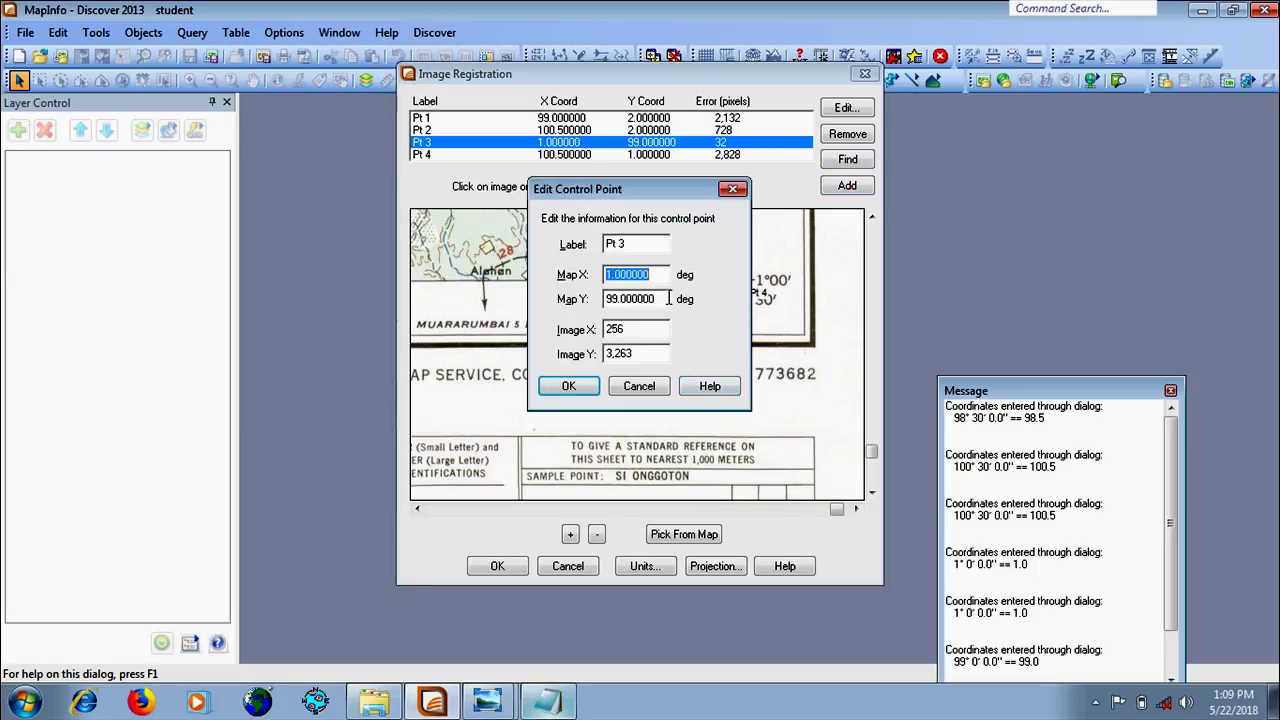
pyautogui.write('99')
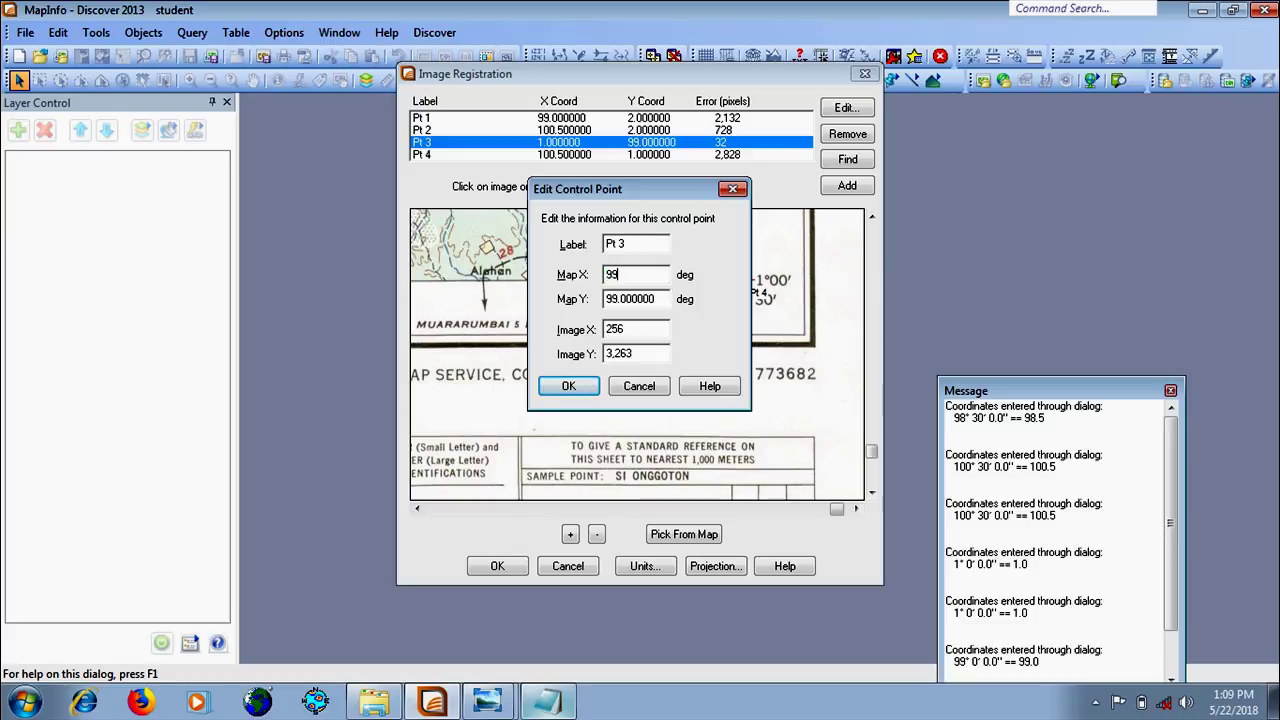
pyautogui.write('.')
pyautogui.press('Tab')
pyautogui.write('1')
pyautogui.click(567, 383)
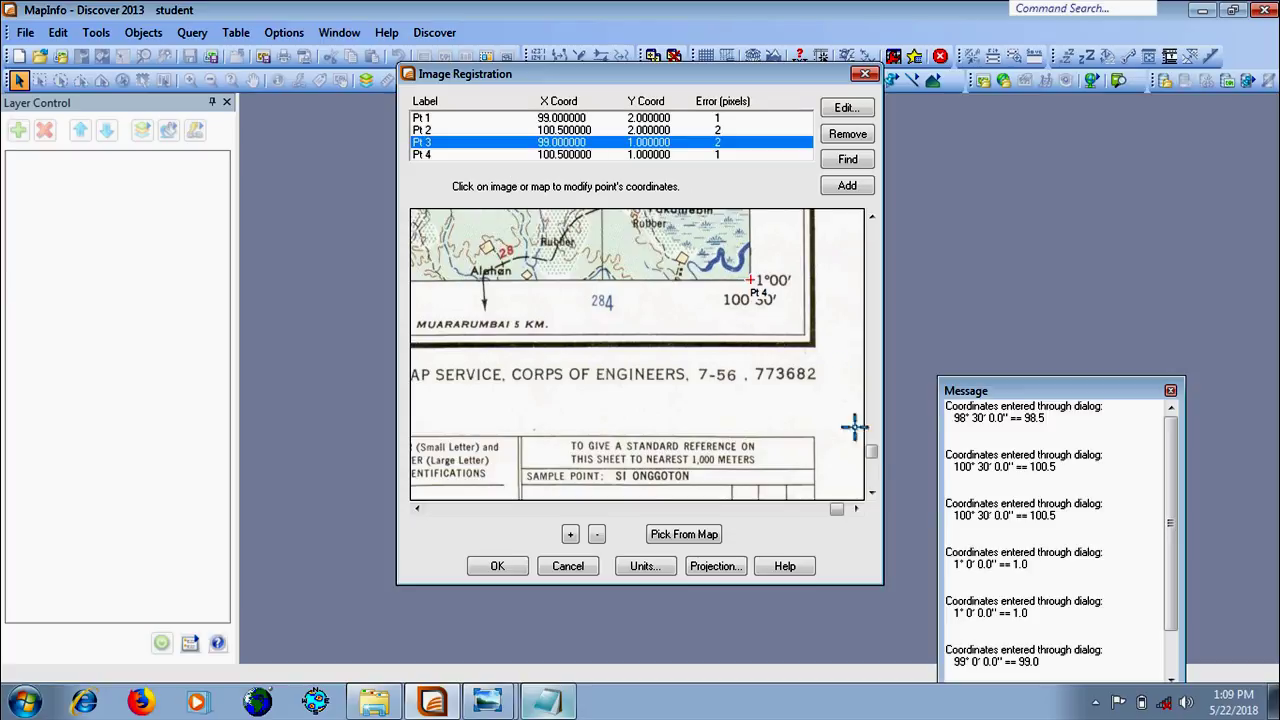
# Reposition control point Pt 2 slightly lower on the image at the map's northeast corner, keeping its map coordinates
pyautogui.moveTo(874, 457); pyautogui.dragTo(876, 424)
pyautogui.moveTo(879, 431); pyautogui.dragTo(879, 447)
pyautogui.moveTo(845, 512); pyautogui.dragTo(452, 512)
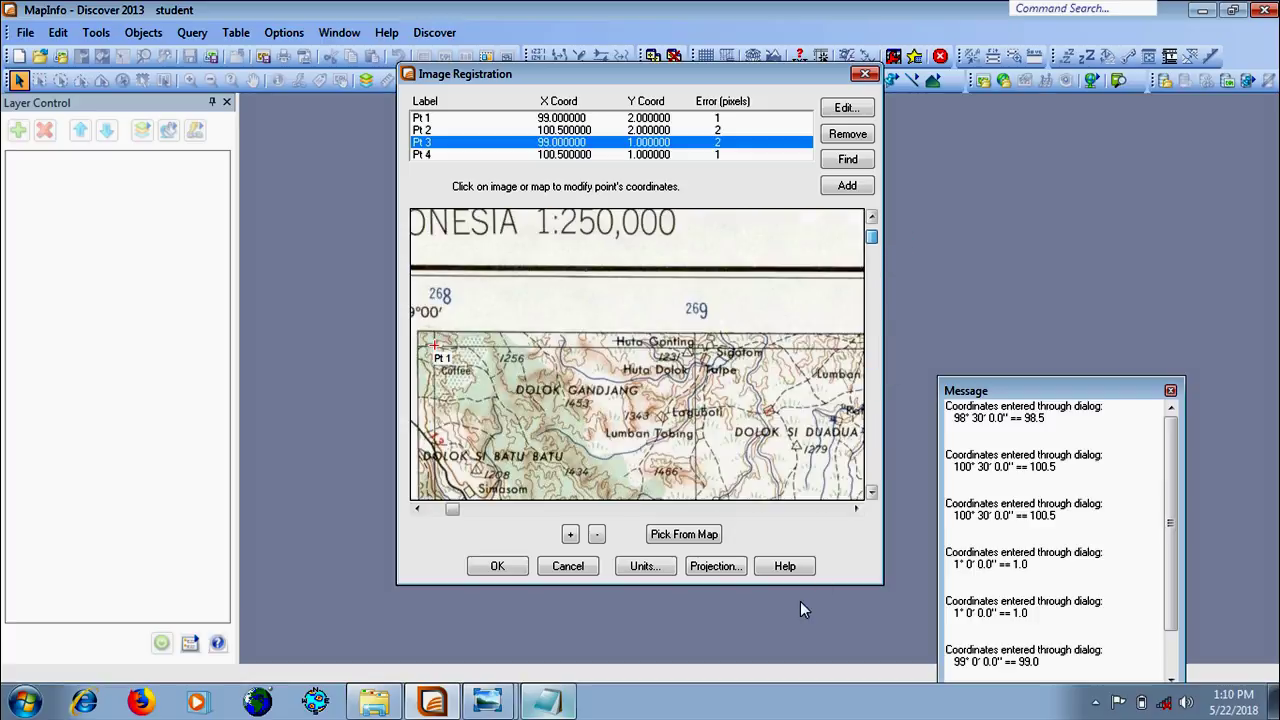
pyautogui.moveTo(453, 511)
pyautogui.mouseDown()
pyautogui.moveTo(666, 512)
pyautogui.moveTo(815, 533)
pyautogui.moveTo(832, 515)
pyautogui.mouseUp()
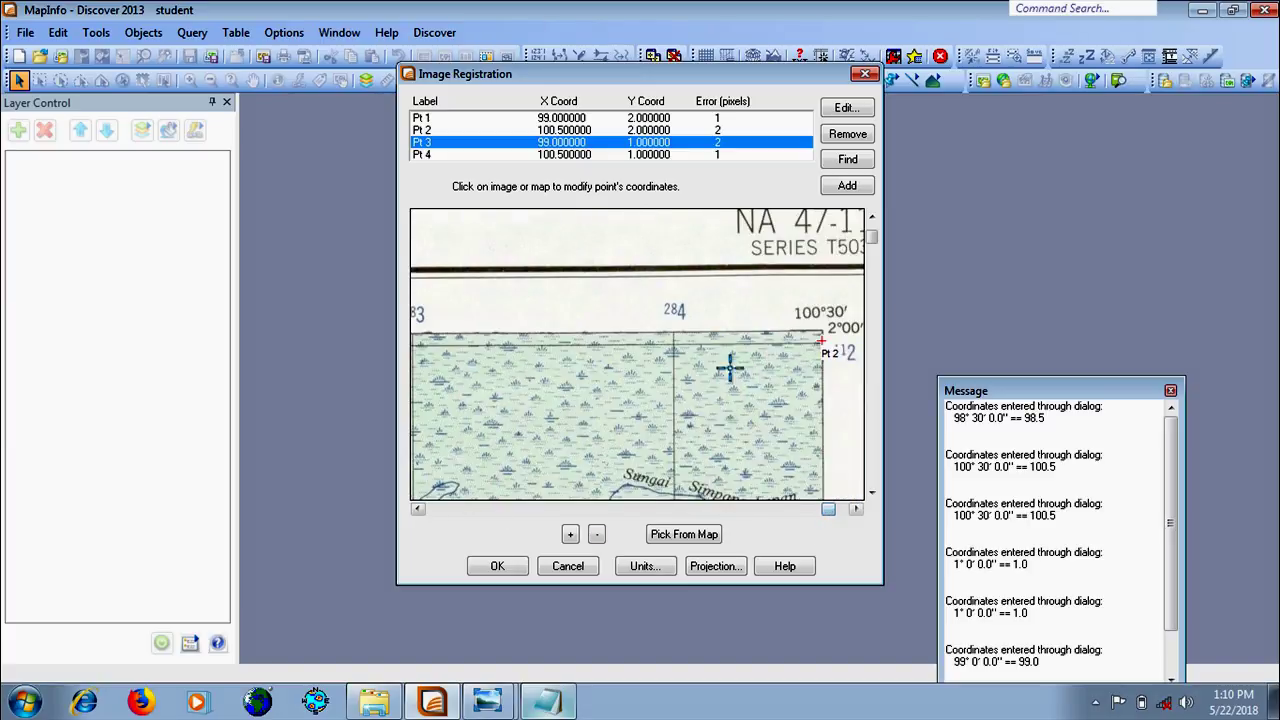
pyautogui.click(824, 344)
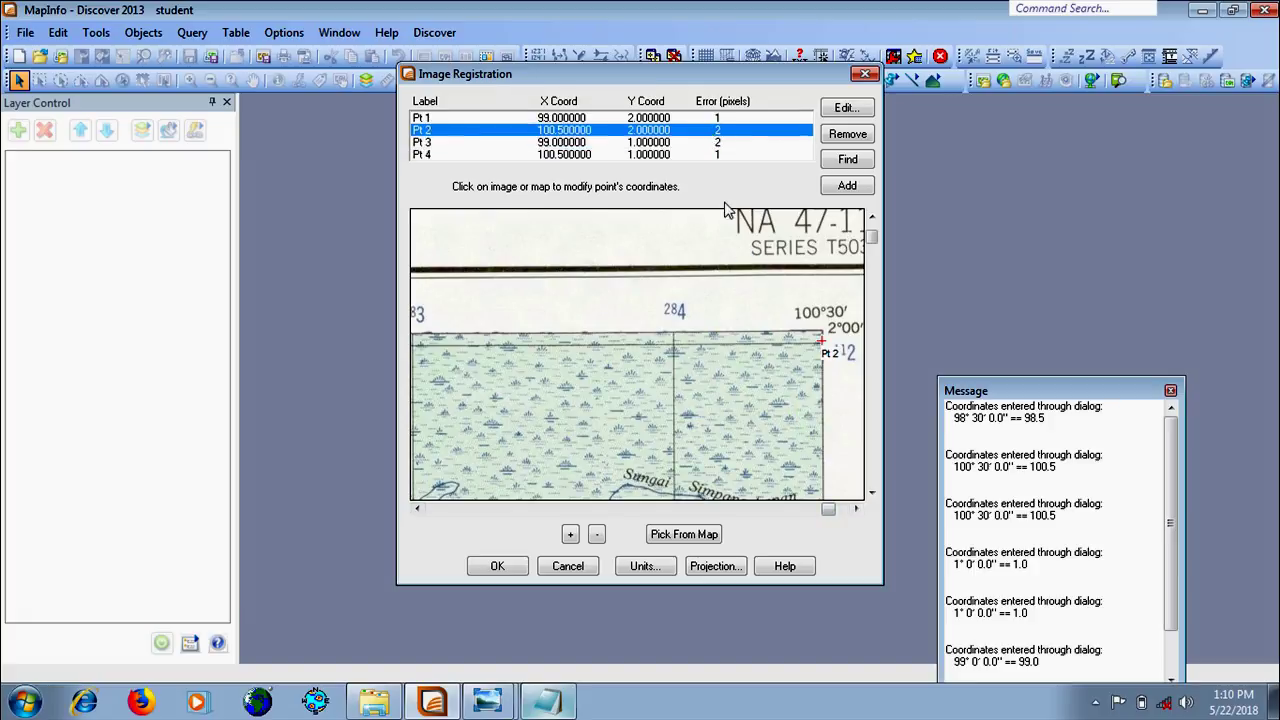
pyautogui.click(822, 345)
pyautogui.click(569, 386)
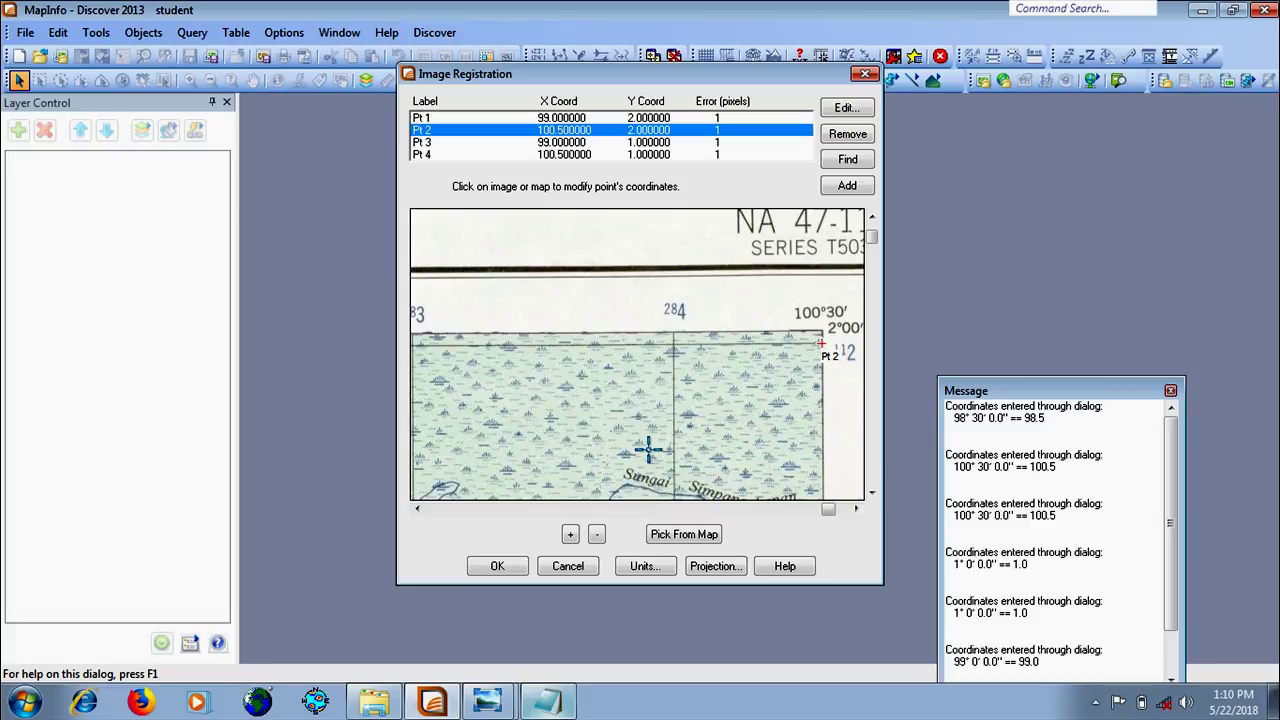
# Set the image projection to UTM Zone 47, Northern Hemisphere (WGS 84), checking the zone against the Notepad coordinate notes
pyautogui.click(730, 568)
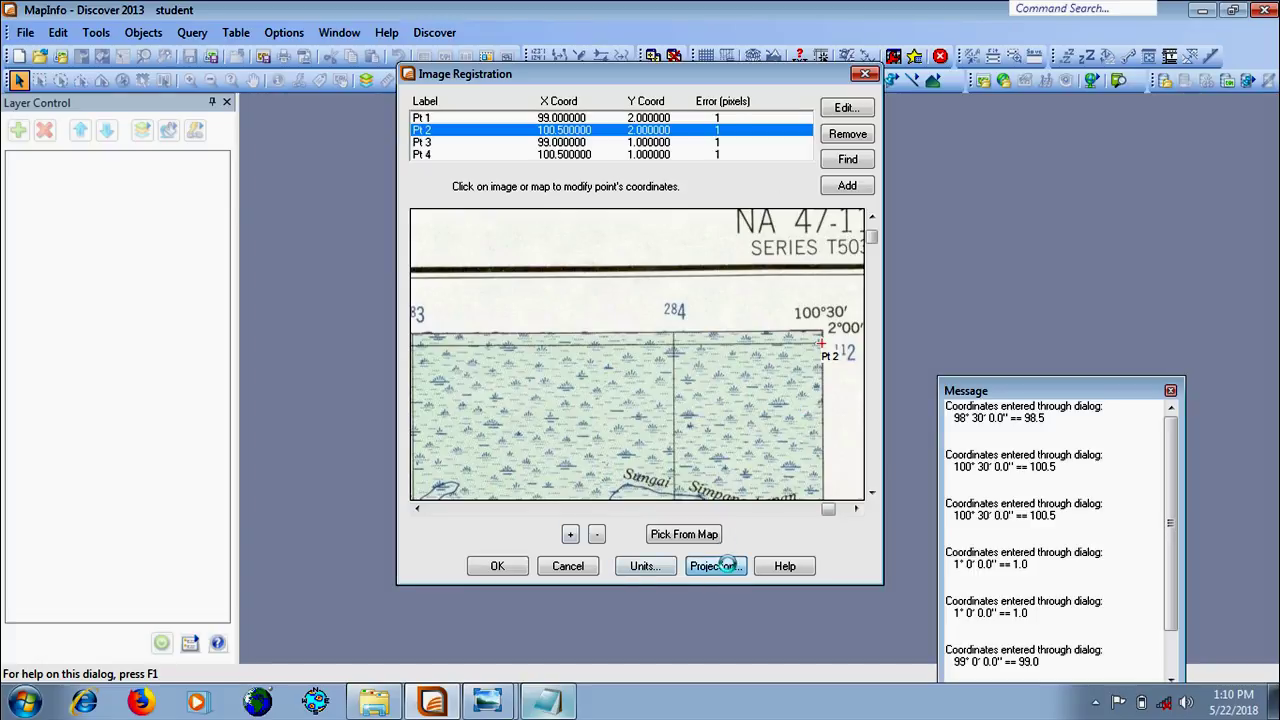
pyautogui.click(645, 203)
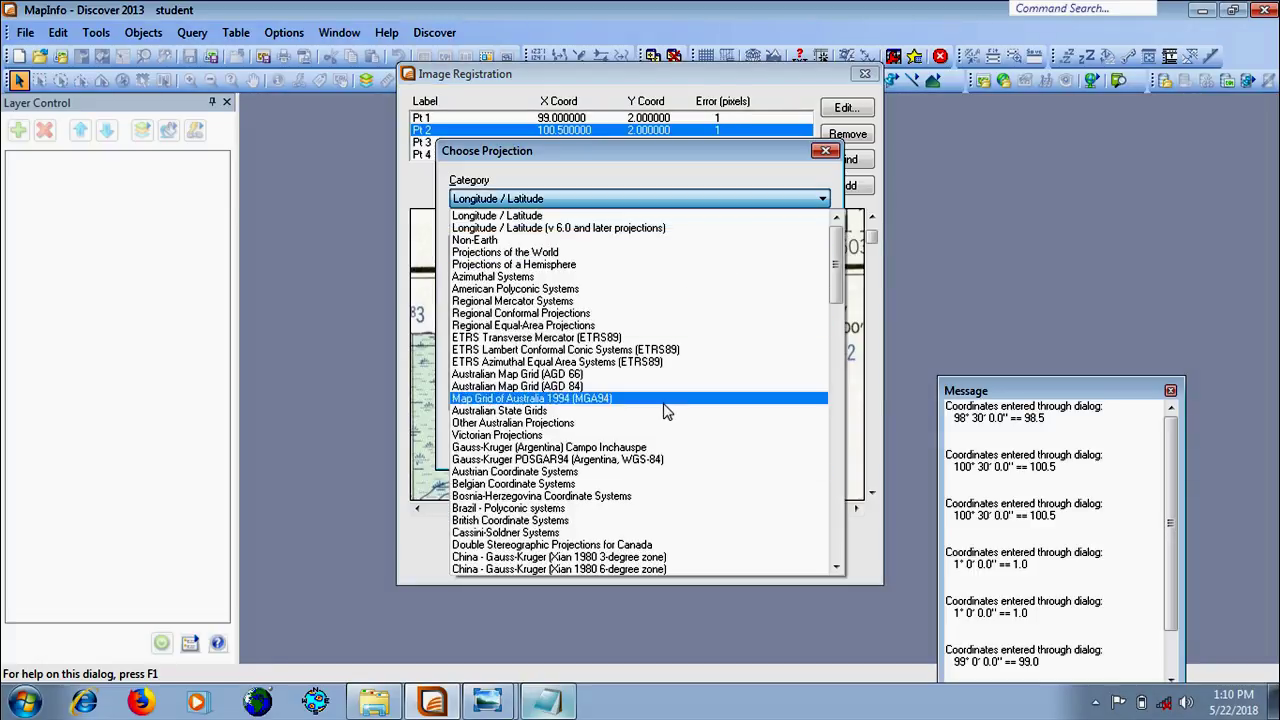
pyautogui.moveTo(836, 275); pyautogui.dragTo(836, 525)
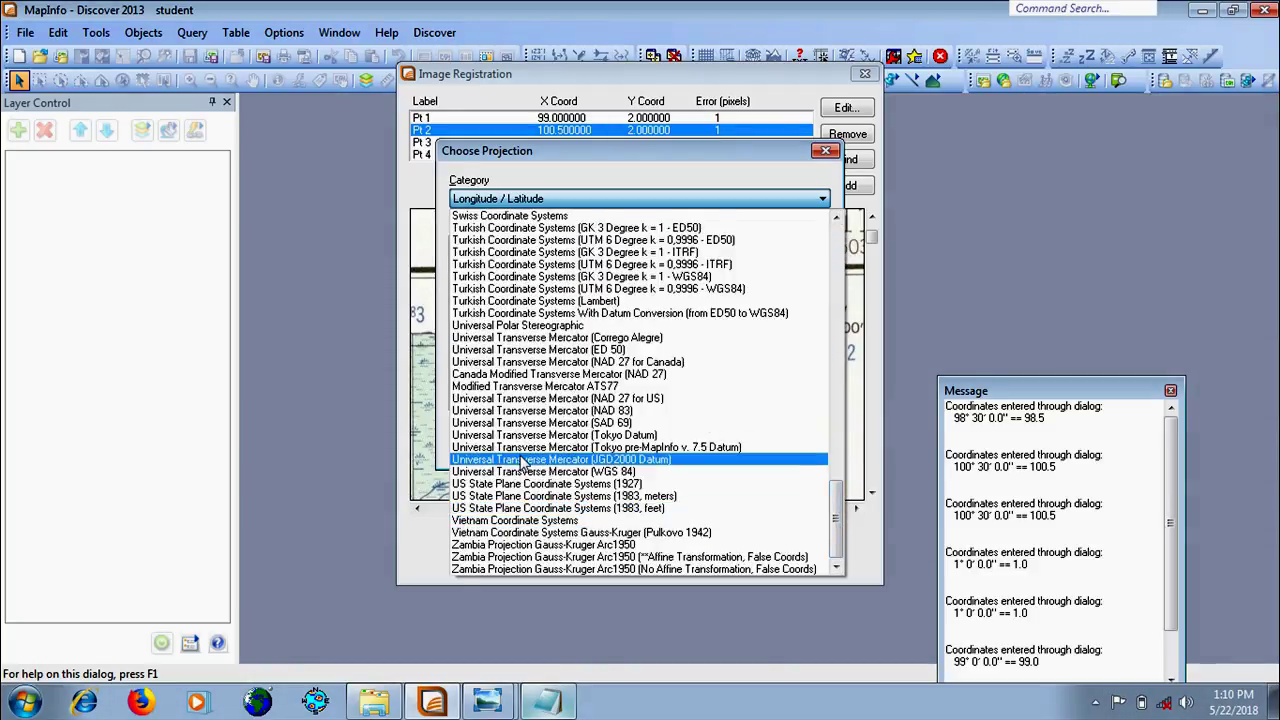
pyautogui.click(579, 472)
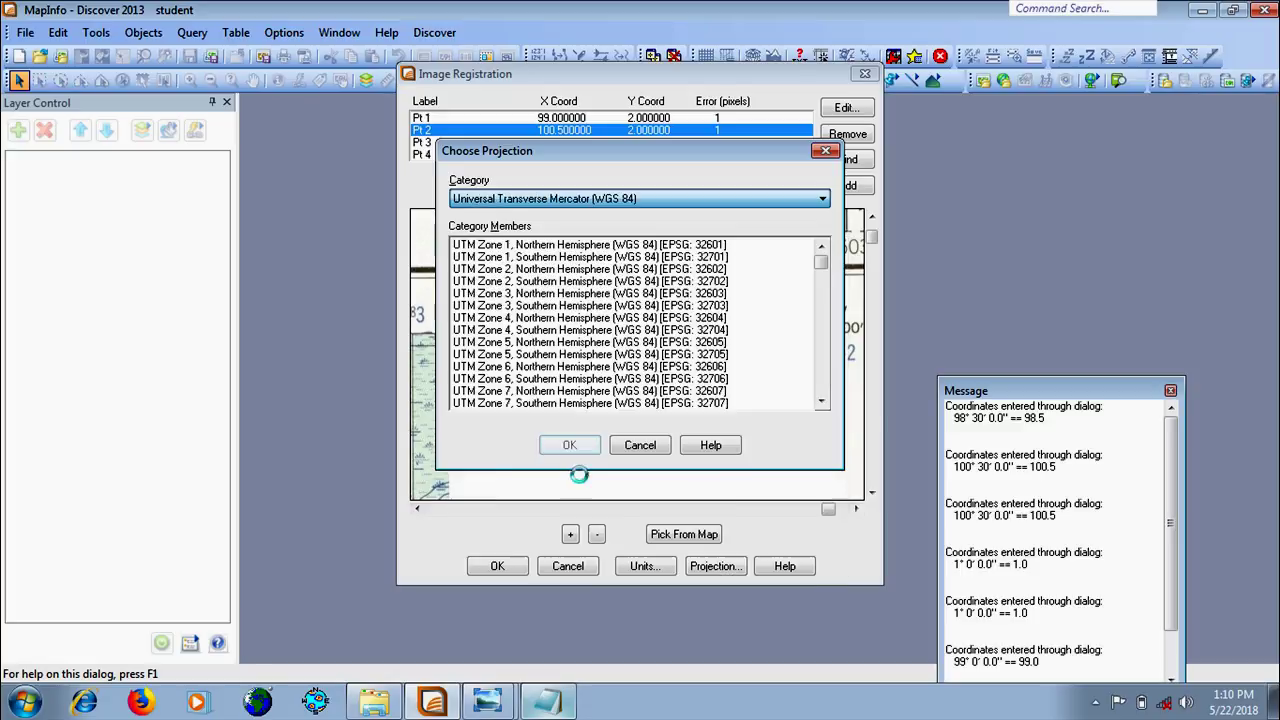
pyautogui.moveTo(821, 263); pyautogui.dragTo(826, 345)
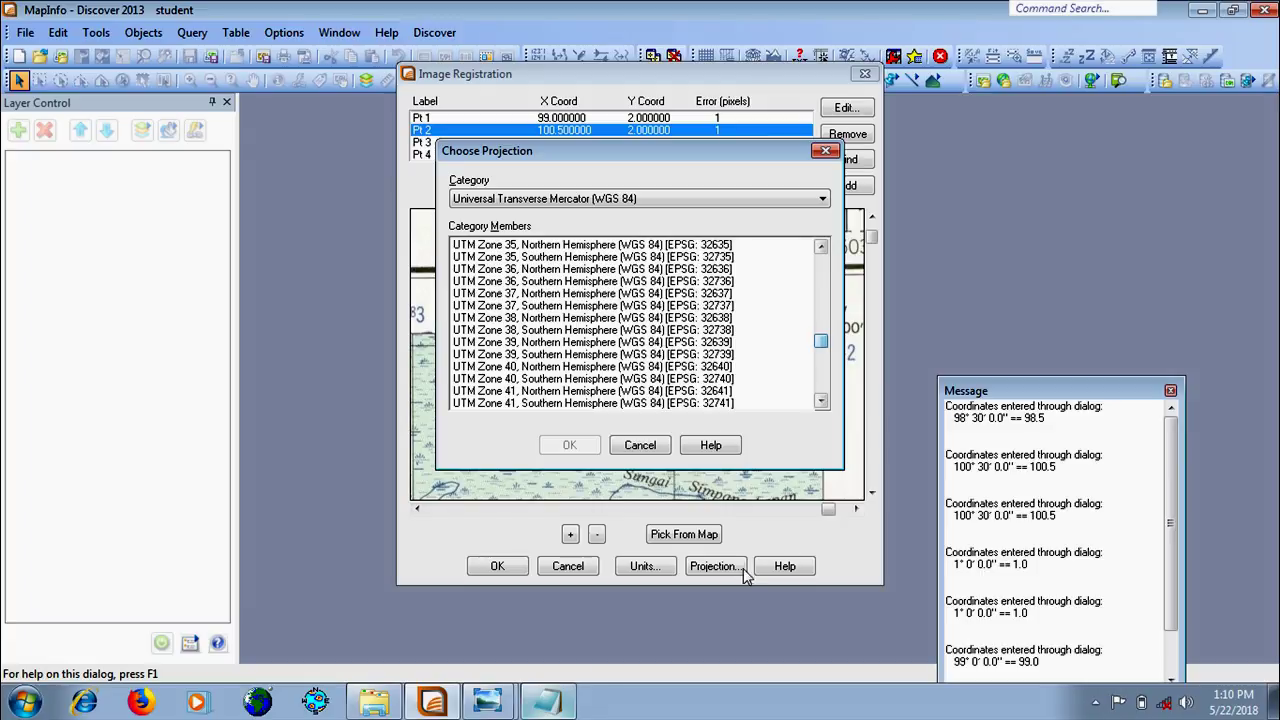
pyautogui.hotkey('alt', 'Tab')
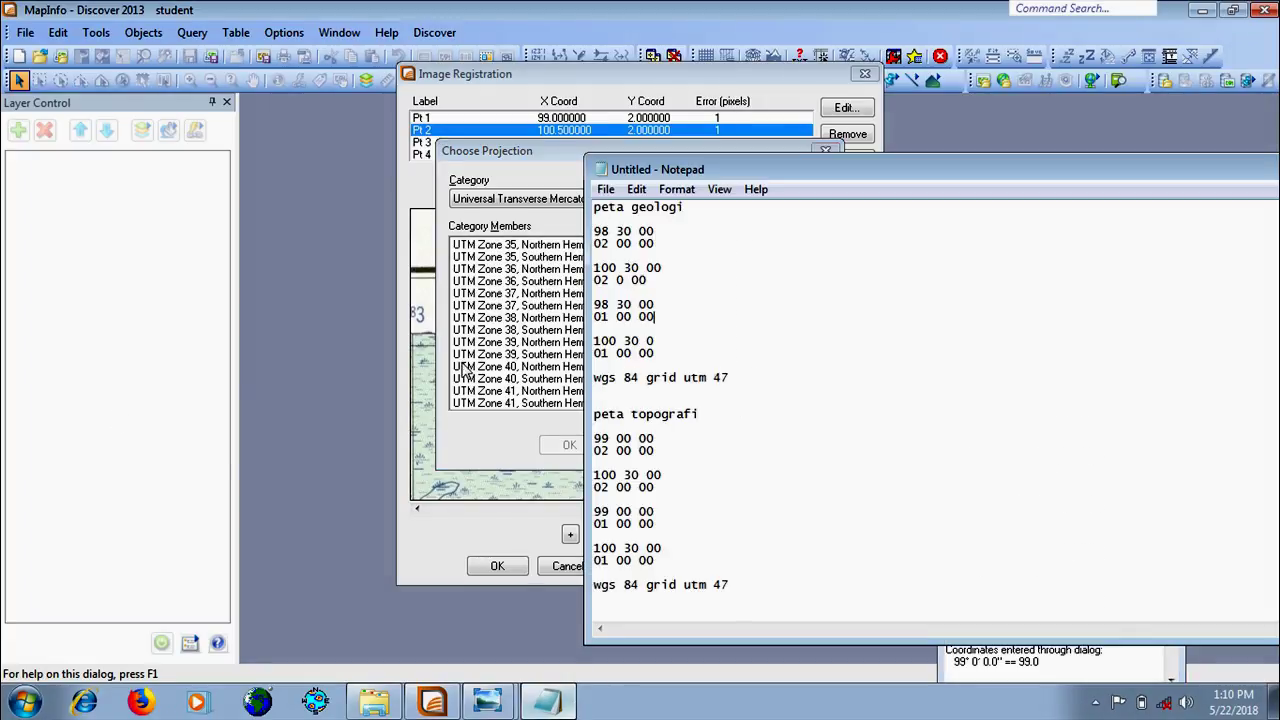
pyautogui.click(457, 434)
pyautogui.moveTo(821, 341); pyautogui.dragTo(821, 357)
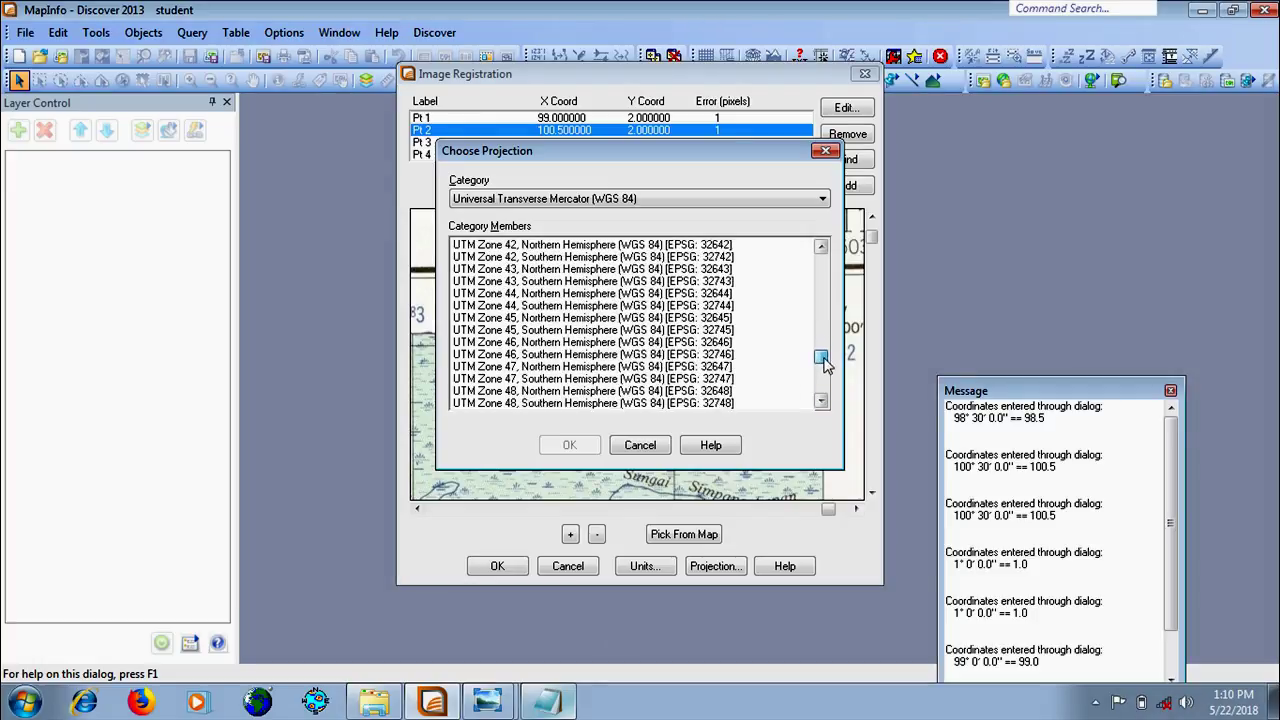
pyautogui.click(504, 367)
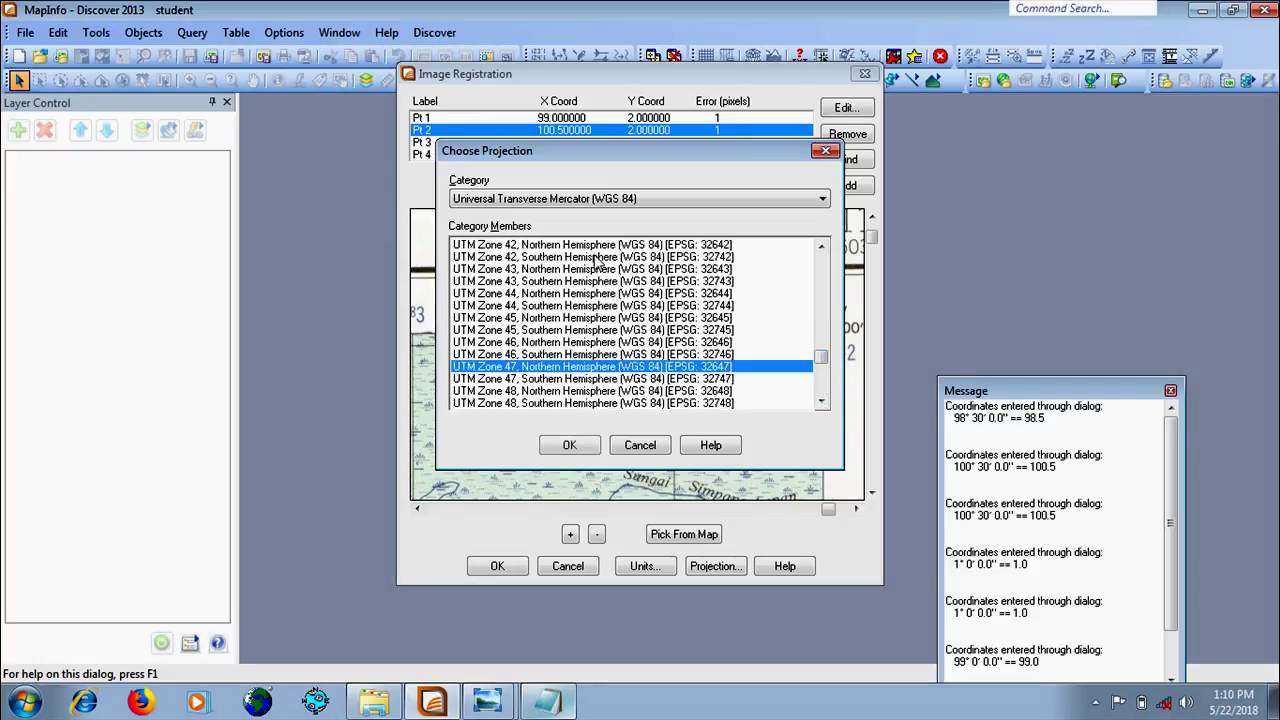
pyautogui.click(569, 445)
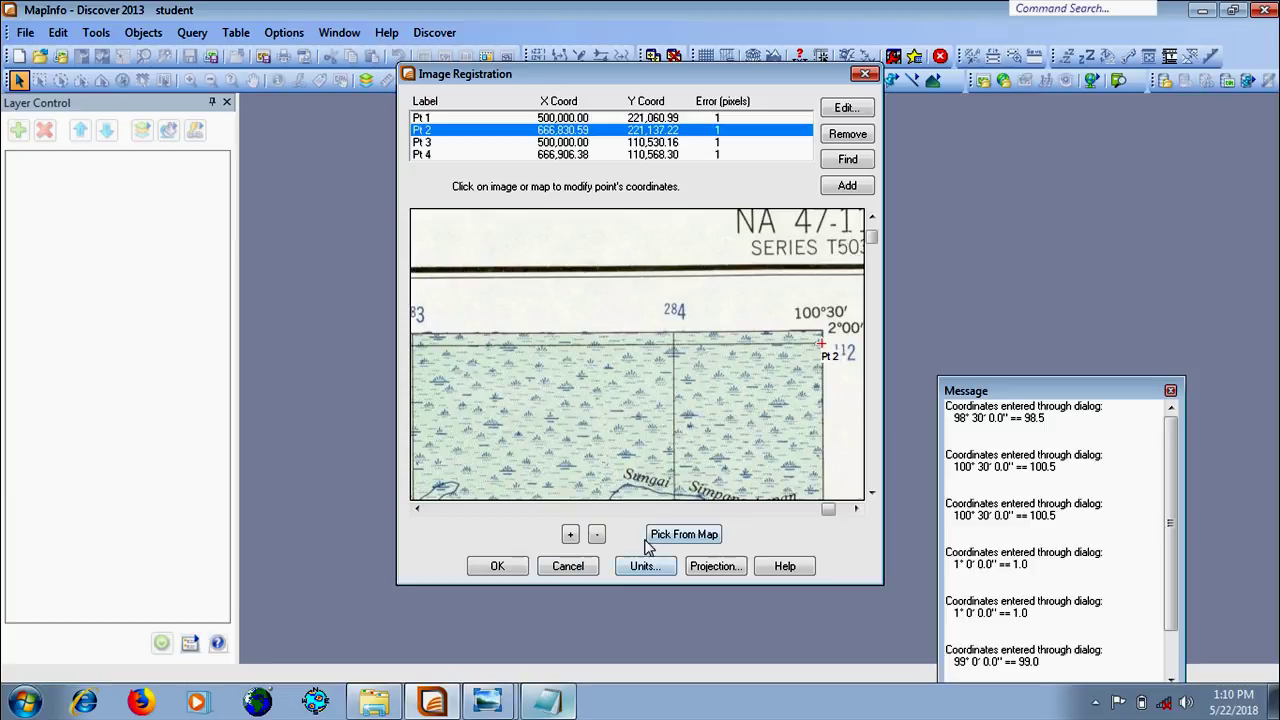
# Check the scanned topographic sheet's margin in Windows Photo Viewer, complete the registration in MapInfo, and maximize the Padangsidempuan map window
pyautogui.click(492, 700)
pyautogui.click(450, 645)
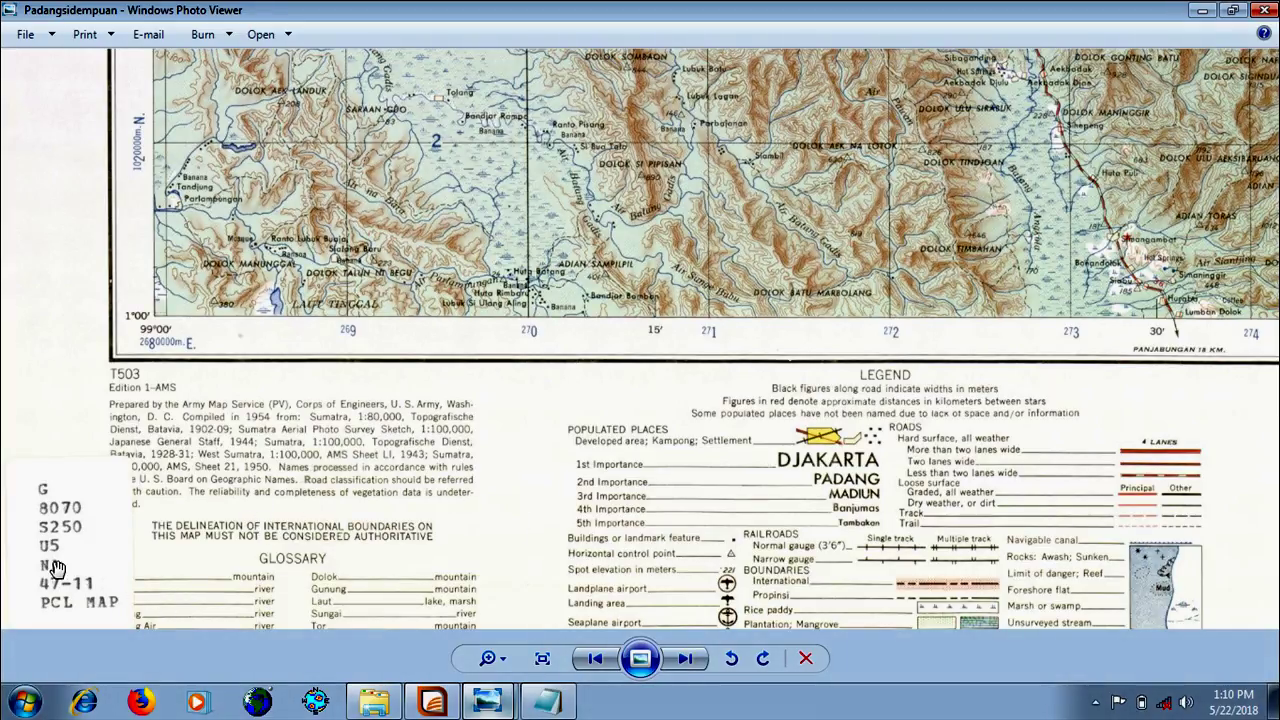
pyautogui.click(505, 705)
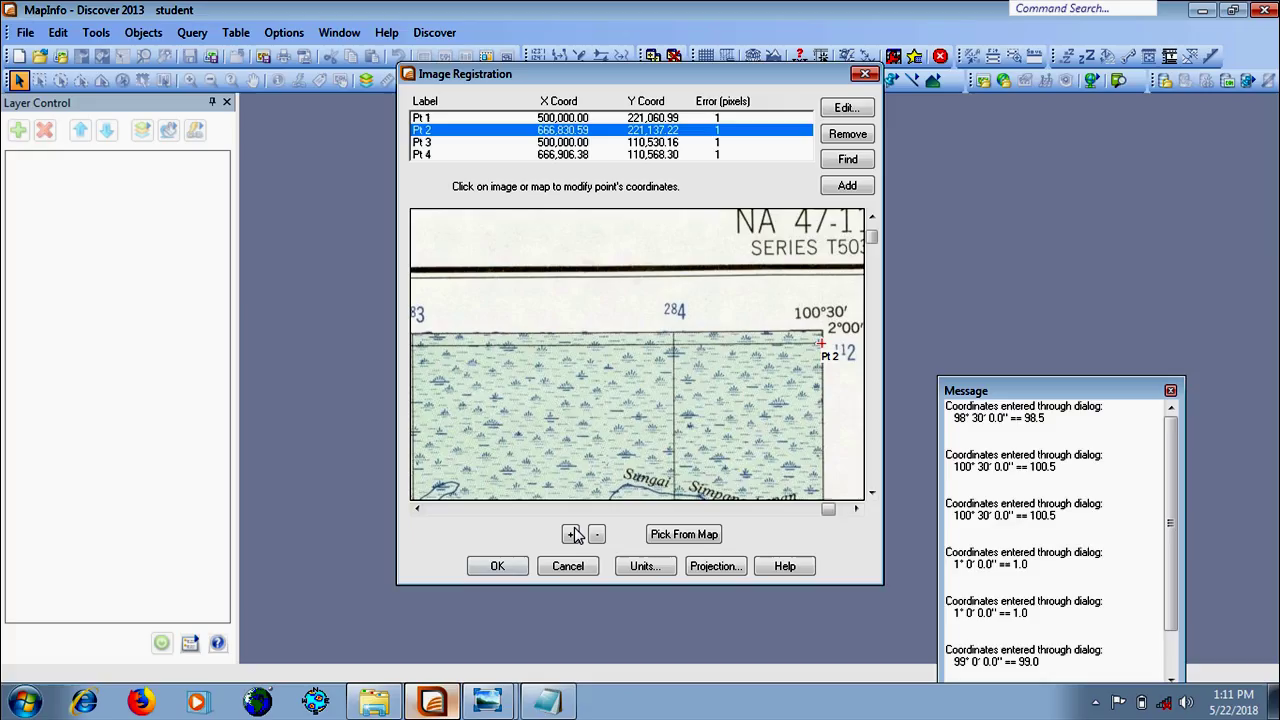
pyautogui.click(495, 566)
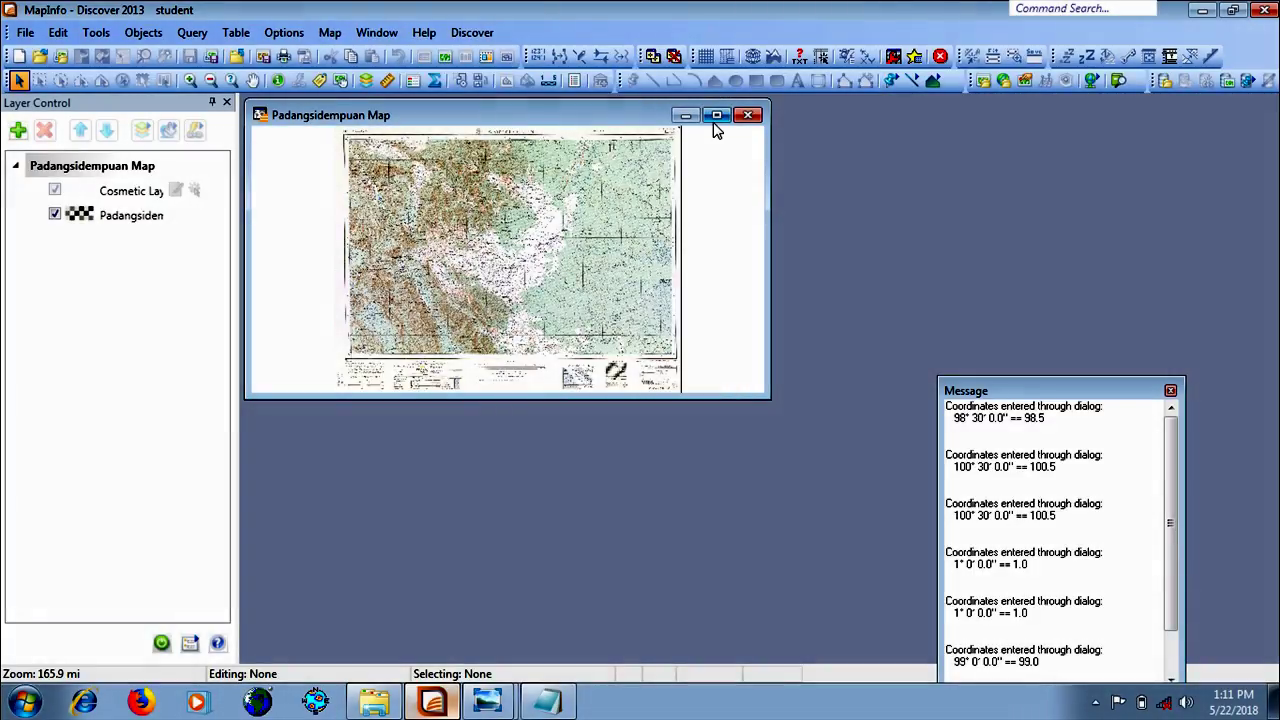
pyautogui.click(716, 116)
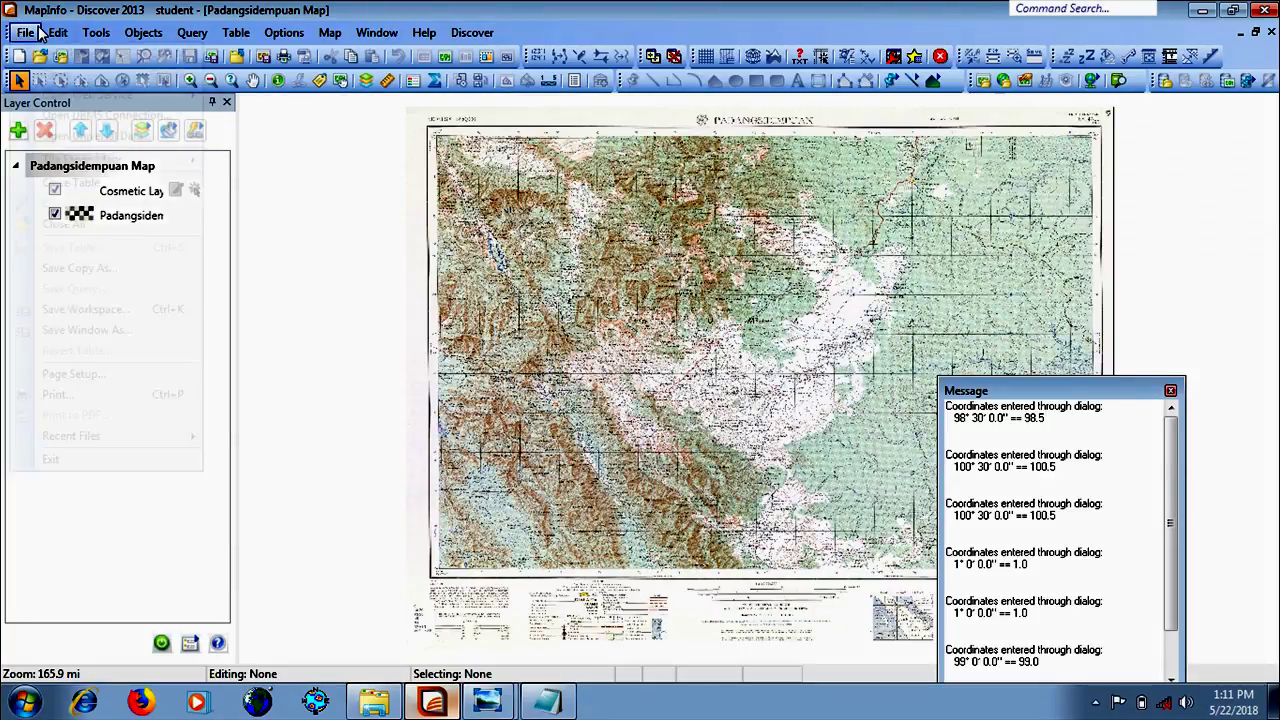
pyautogui.click(36, 32)
pyautogui.click(60, 75)
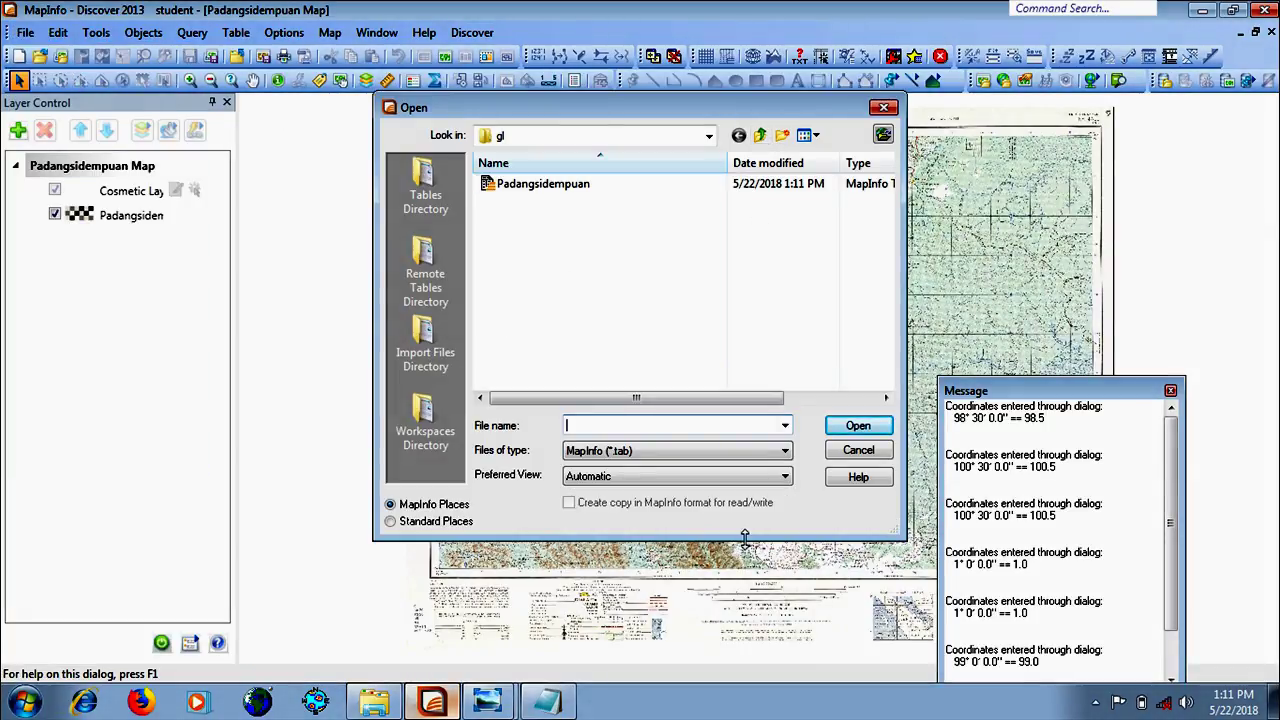
pyautogui.click(716, 455)
pyautogui.click(660, 534)
pyautogui.click(600, 201)
pyautogui.click(858, 426)
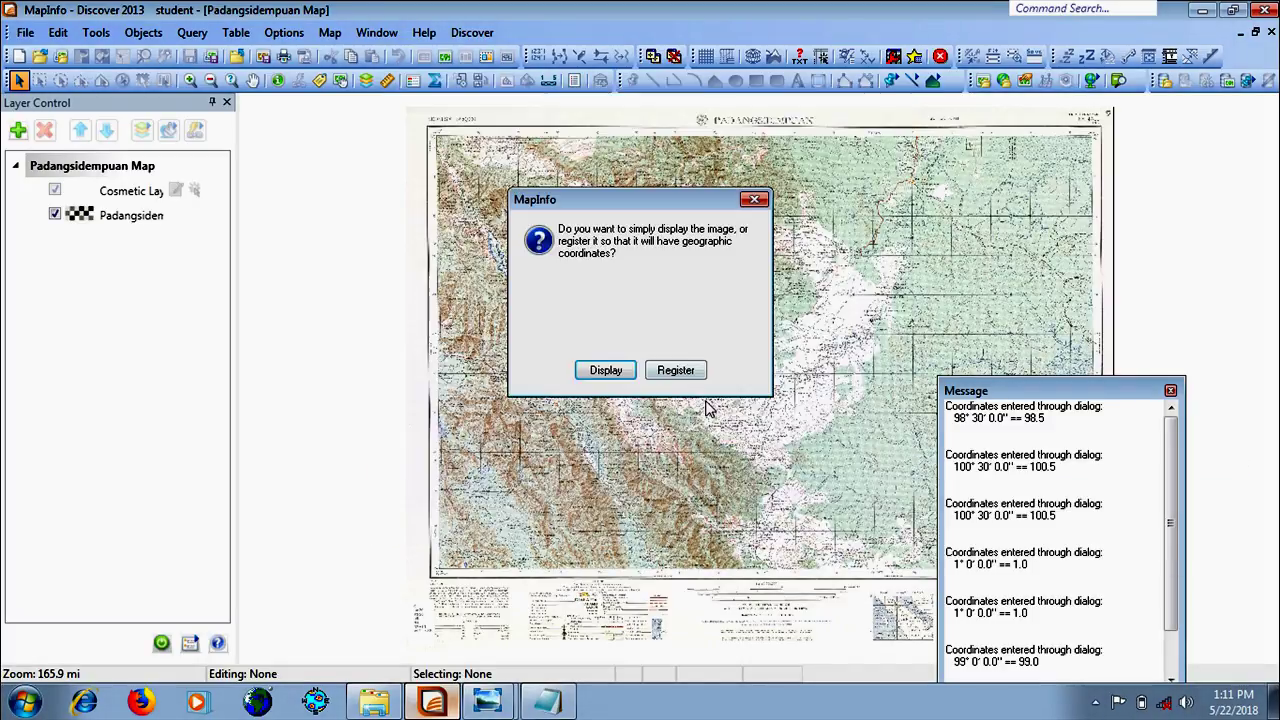
pyautogui.click(676, 371)
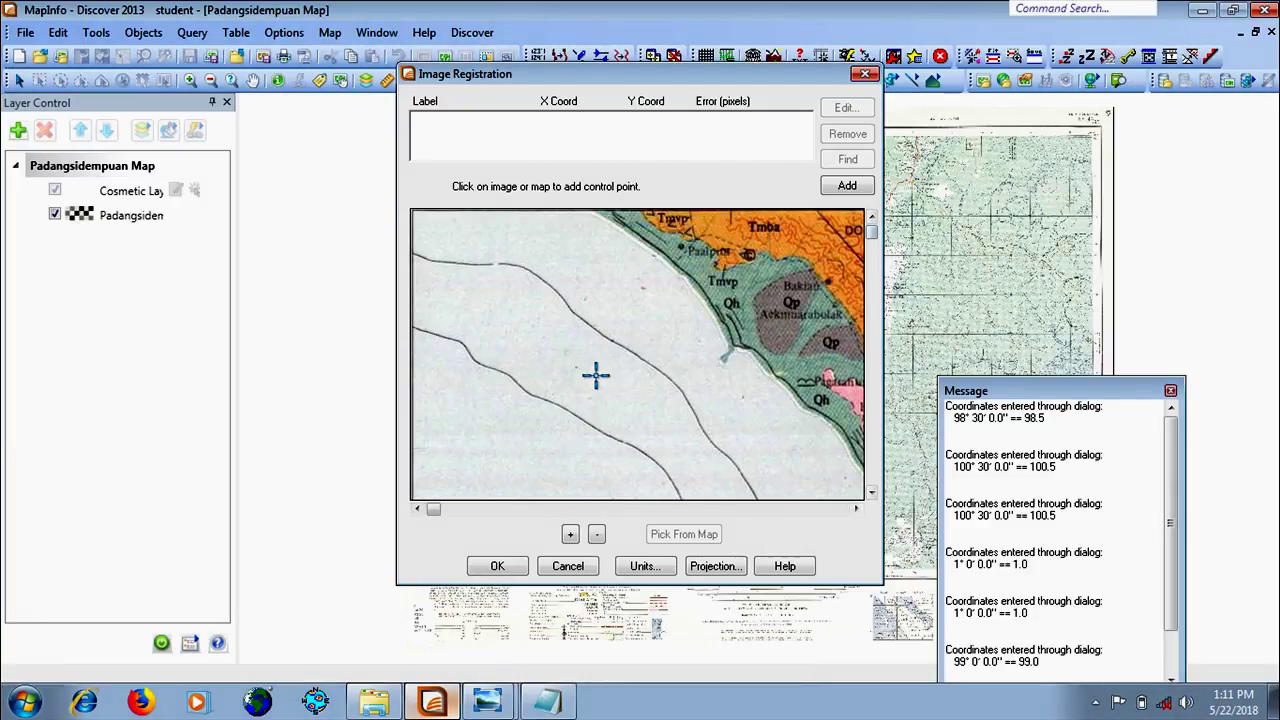
pyautogui.click(567, 568)
# Open the geological map raster image from the gl folder and choose to register it with geographic coordinates
pyautogui.click(26, 32)
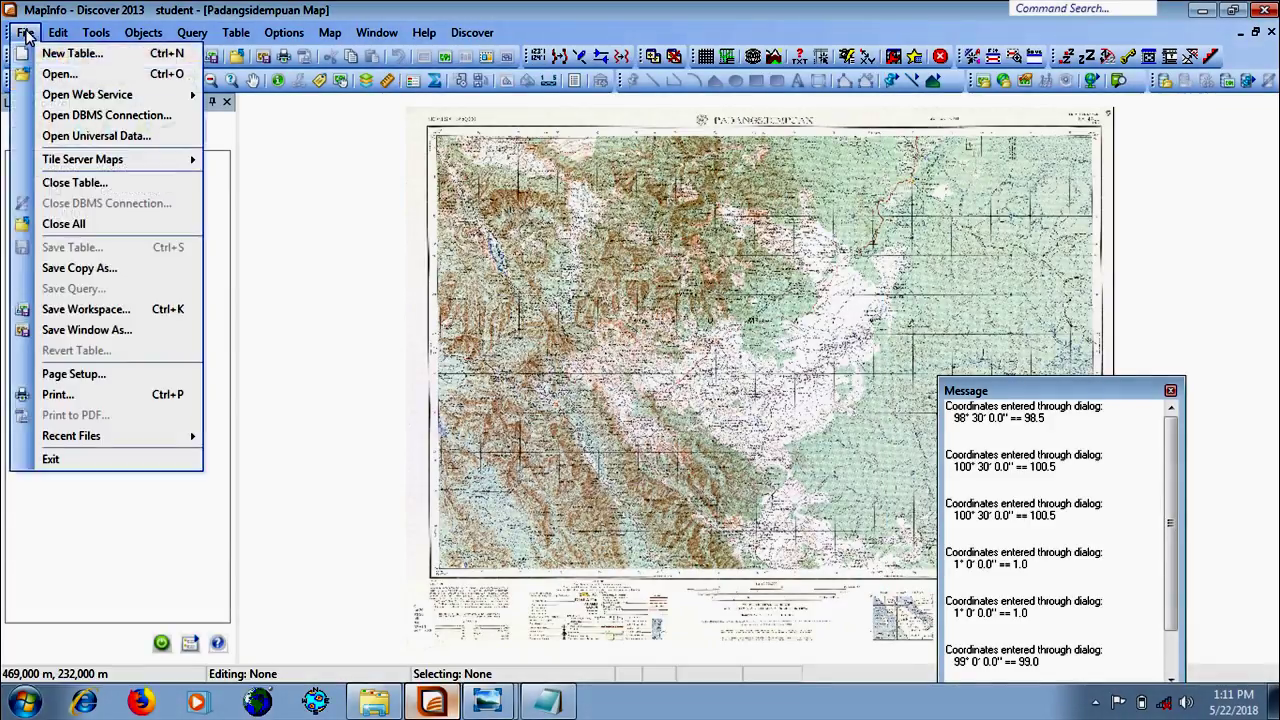
pyautogui.press('Escape')
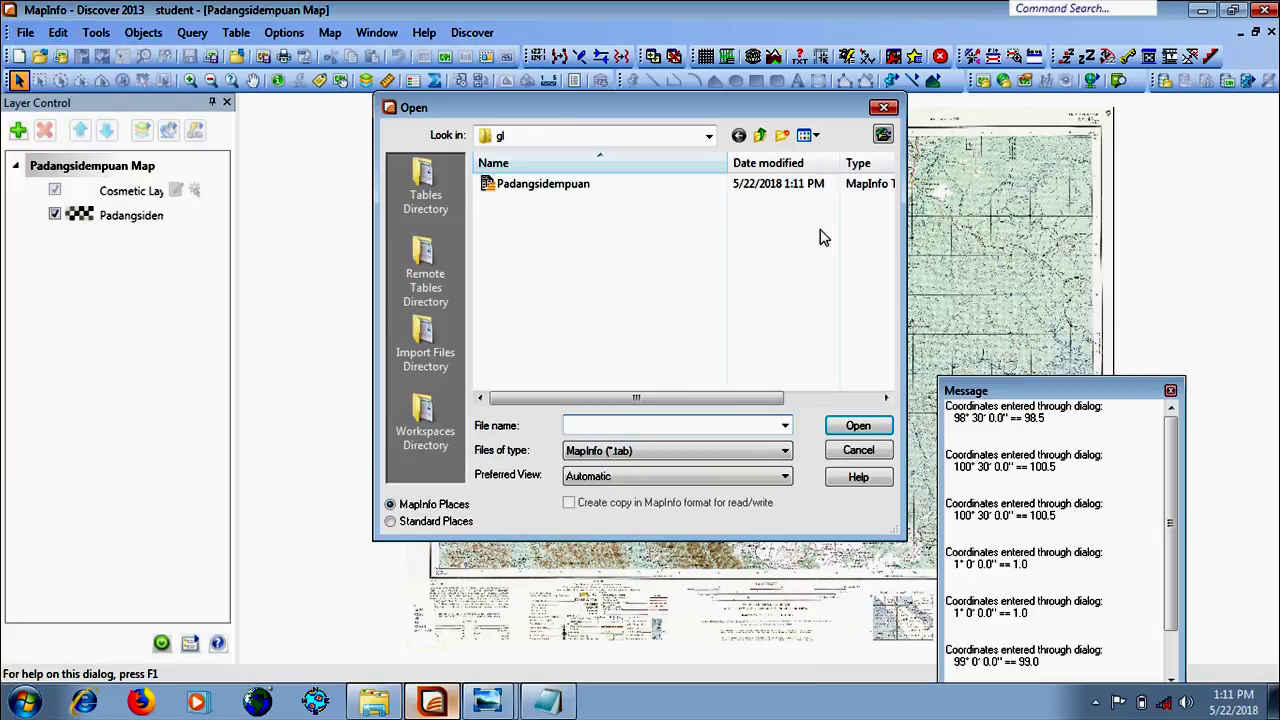
pyautogui.click(752, 453)
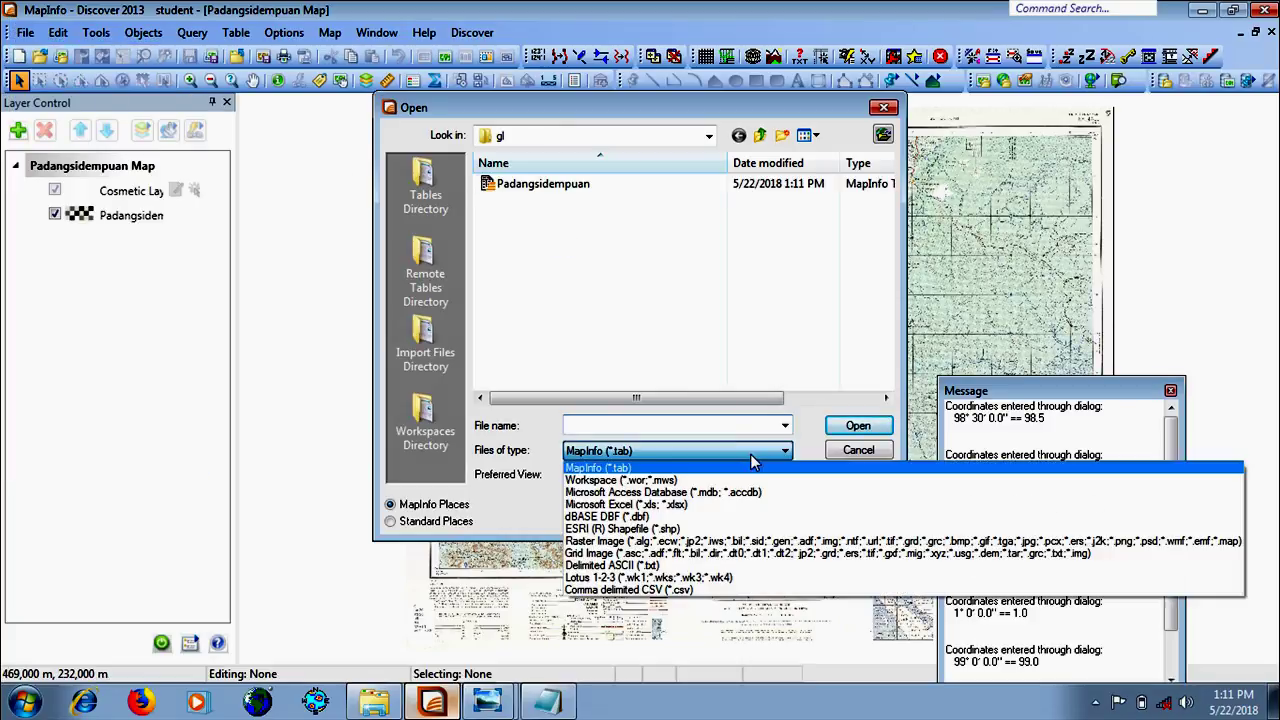
pyautogui.click(652, 545)
pyautogui.click(638, 201)
pyautogui.click(852, 428)
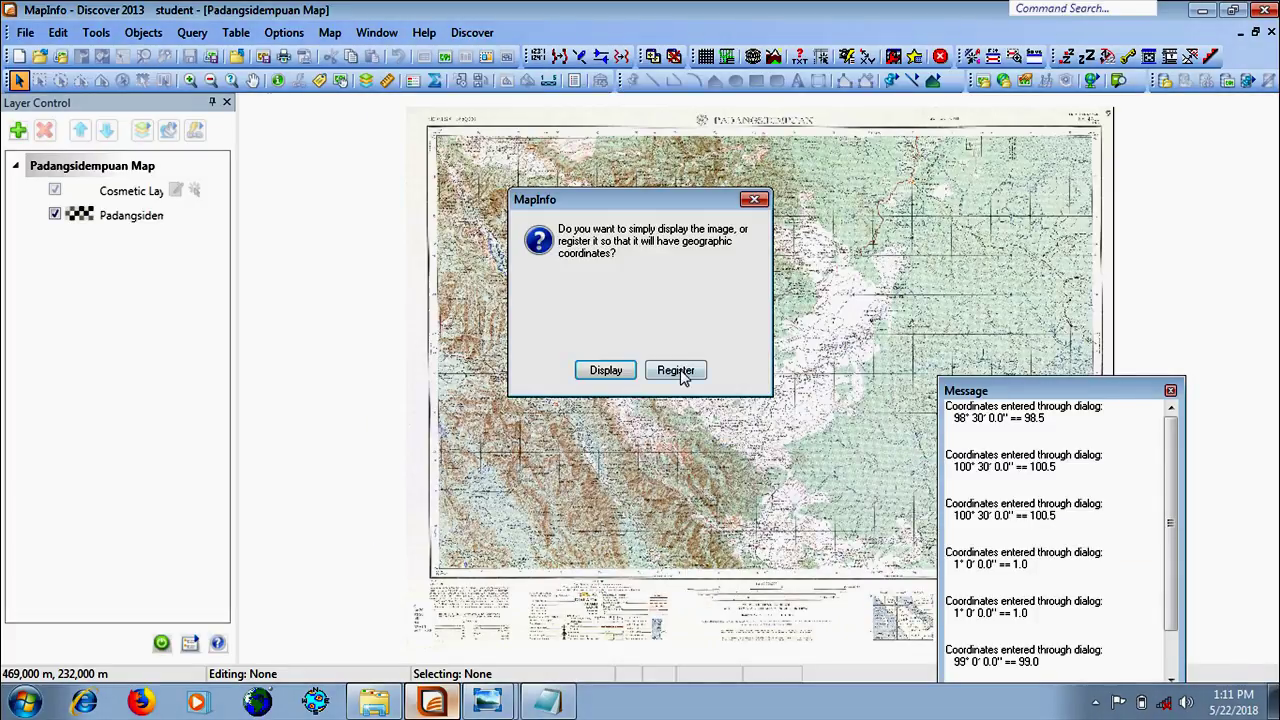
pyautogui.click(676, 371)
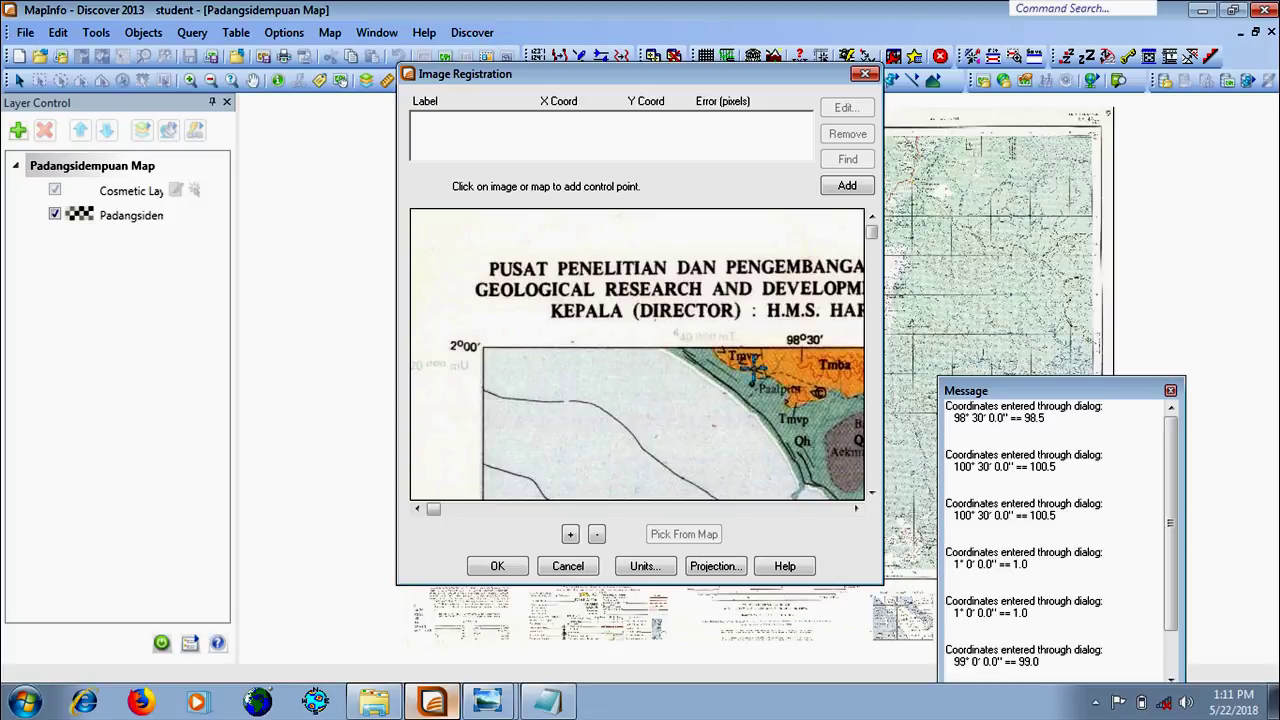
pyautogui.click(801, 341)
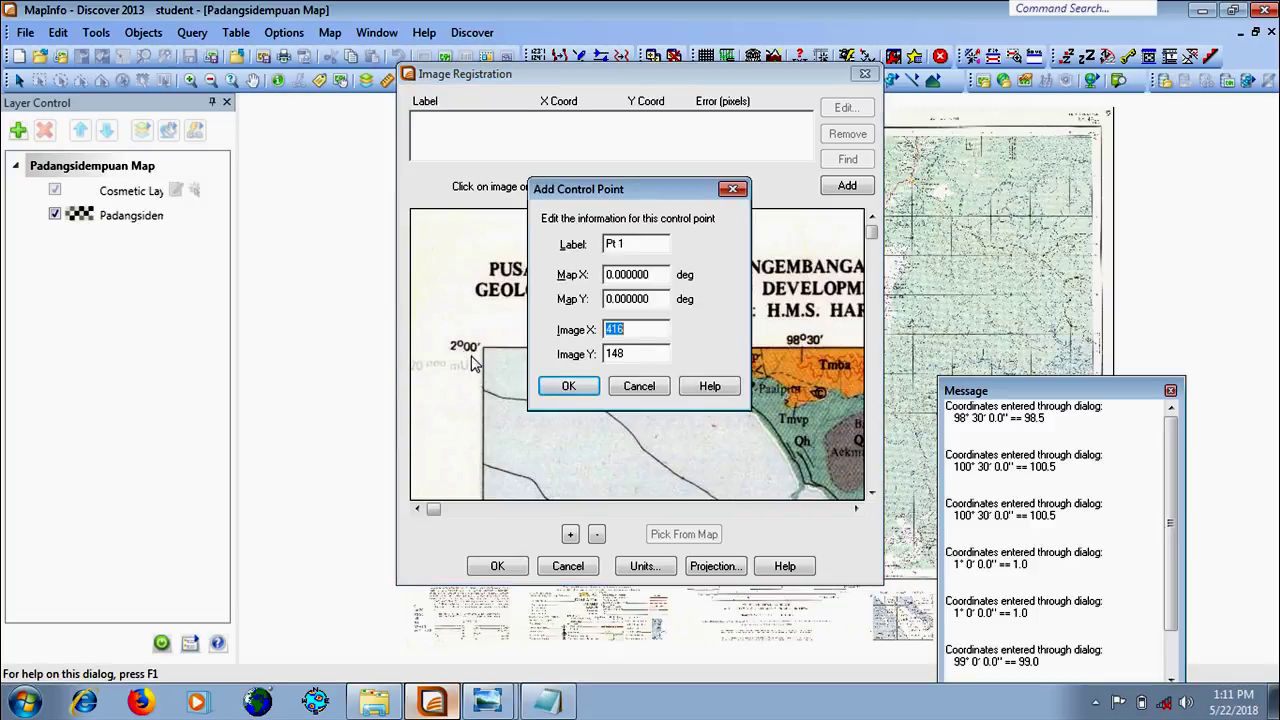
pyautogui.moveTo(645, 203); pyautogui.dragTo(955, 240)
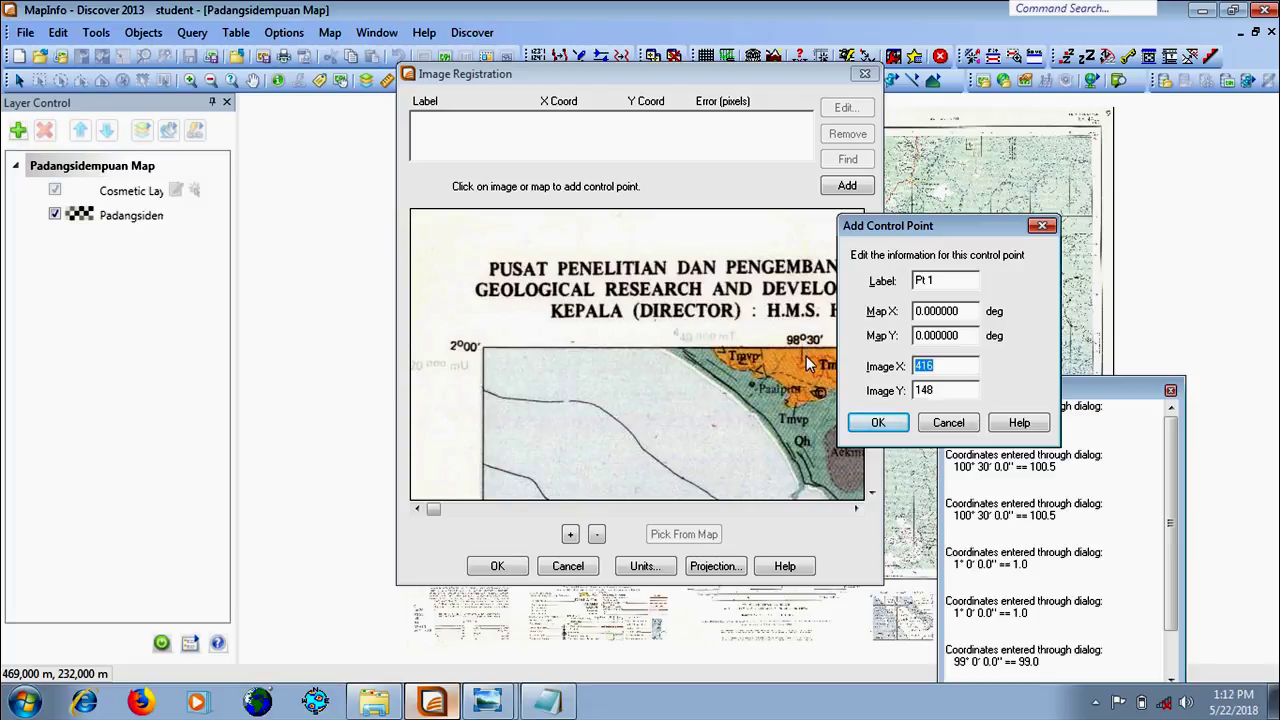
pyautogui.doubleClick(966, 311)
pyautogui.click(955, 425)
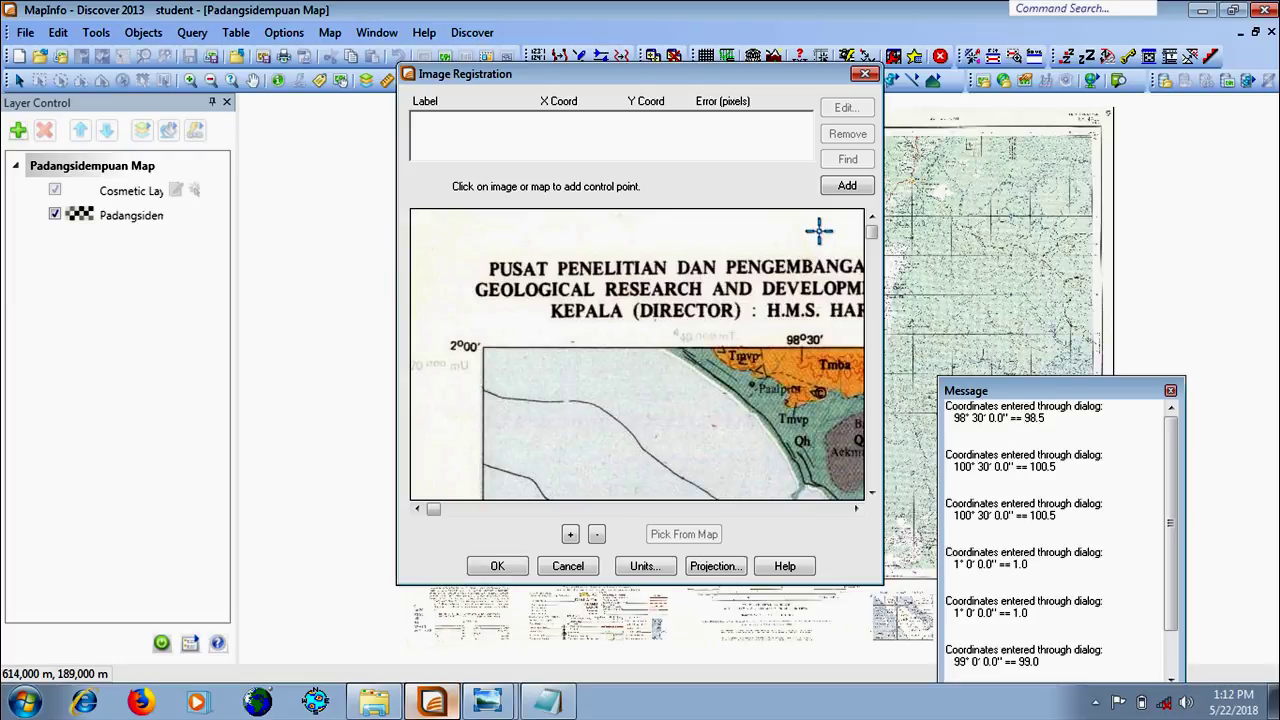
# Add the first control point at the 98°30' mark on the geological map's north edge with Map X 98.5 and Map Y 2 degrees
pyautogui.click(801, 346)
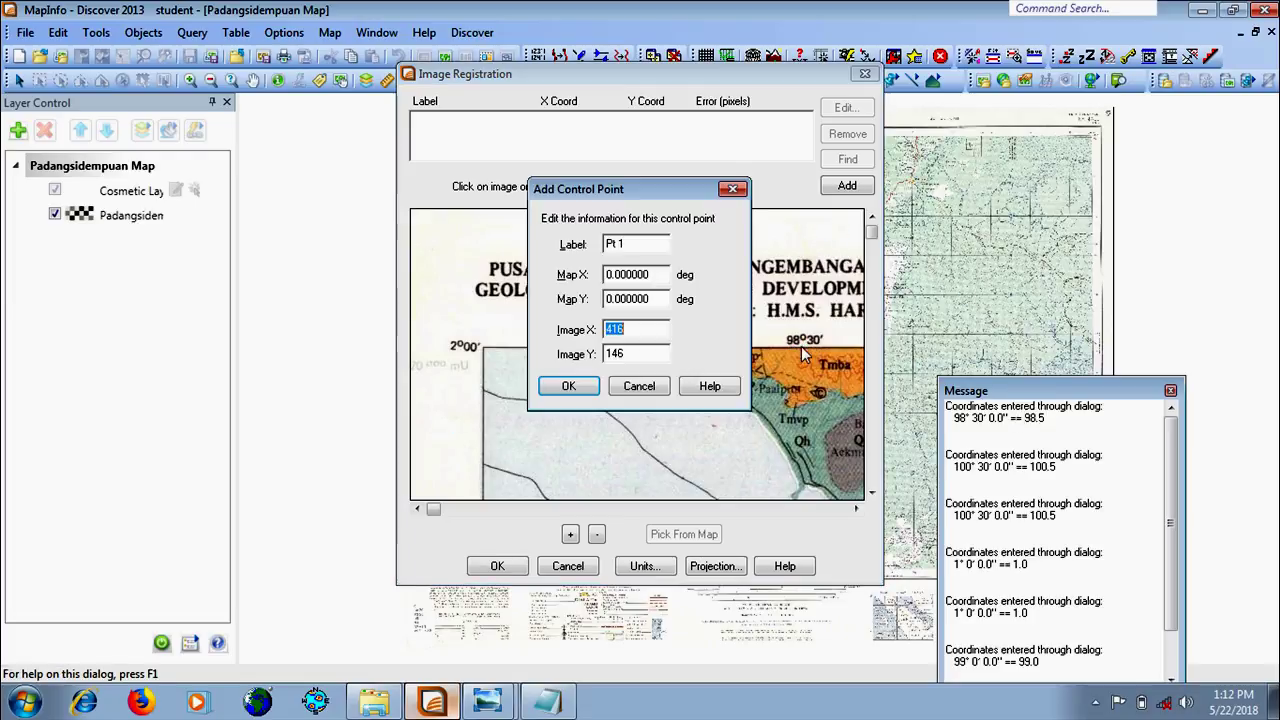
pyautogui.click(652, 274)
pyautogui.doubleClick(652, 274)
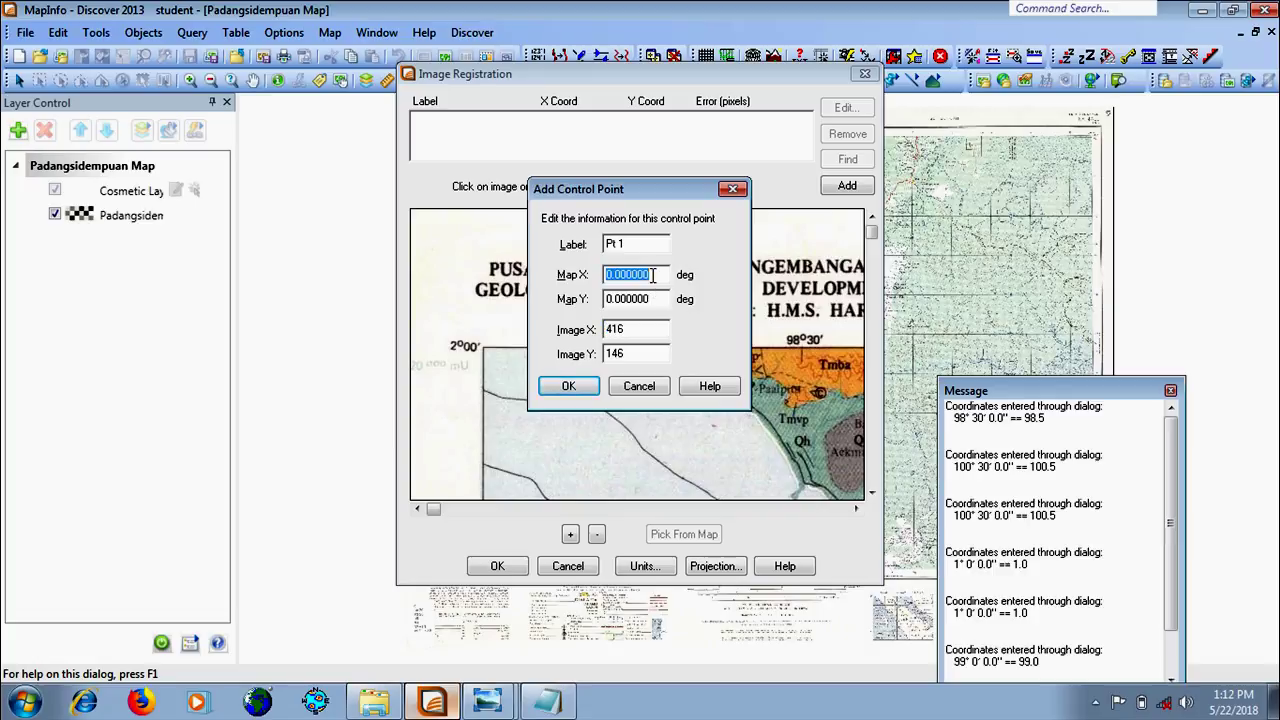
pyautogui.write('98.5')
pyautogui.press('Tab')
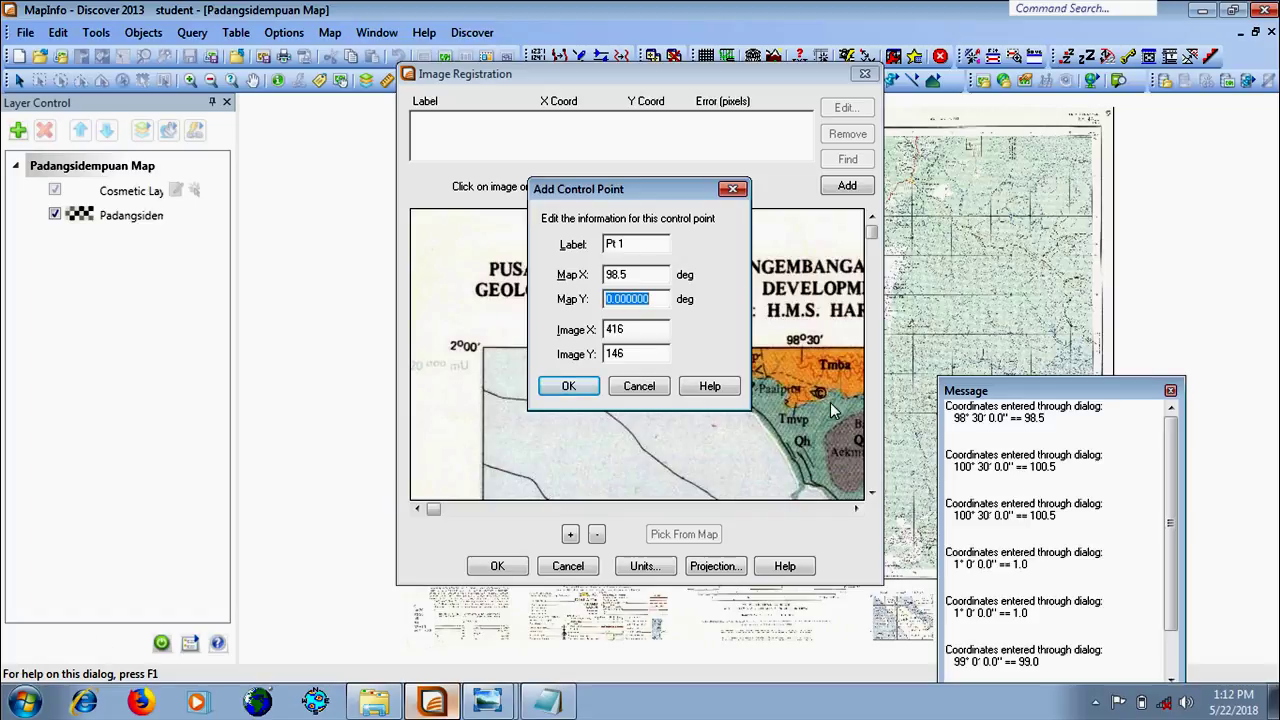
pyautogui.write('2')
pyautogui.click(563, 386)
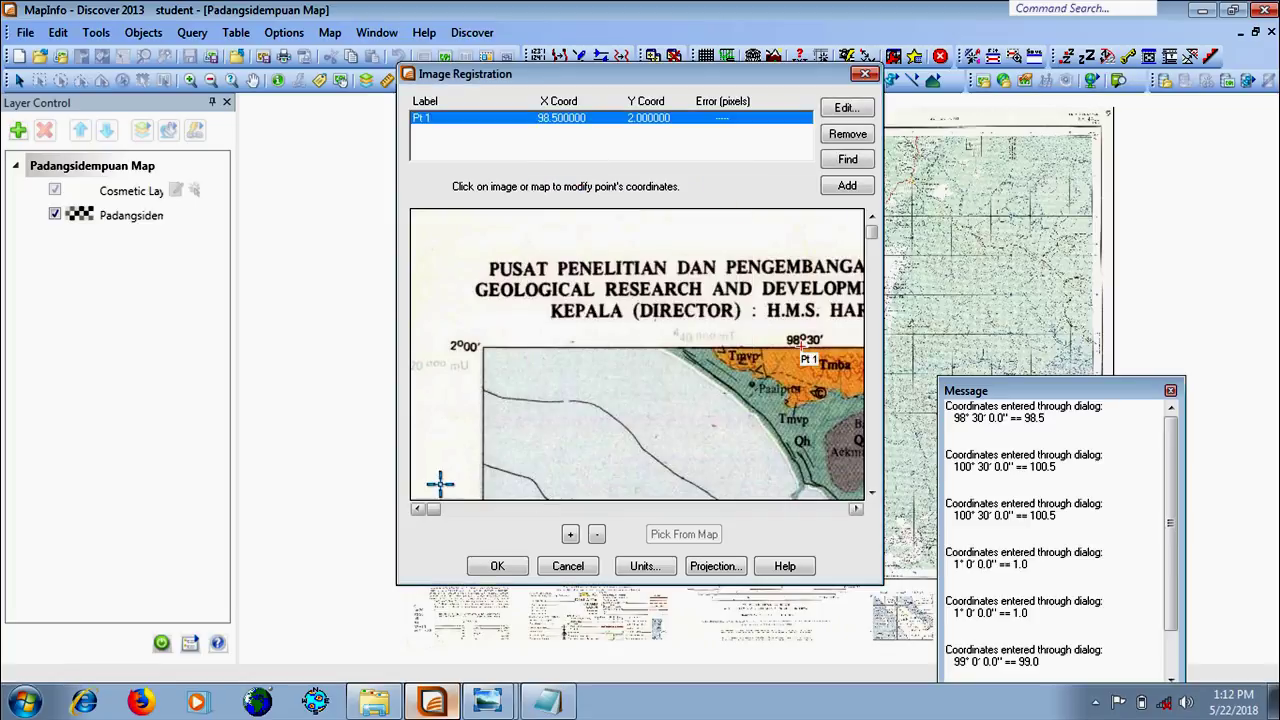
# Add the second control point at the geological map's northeast corner with Map X 100.5 and Map Y 2.0 degrees
pyautogui.moveTo(428, 509); pyautogui.dragTo(837, 548)
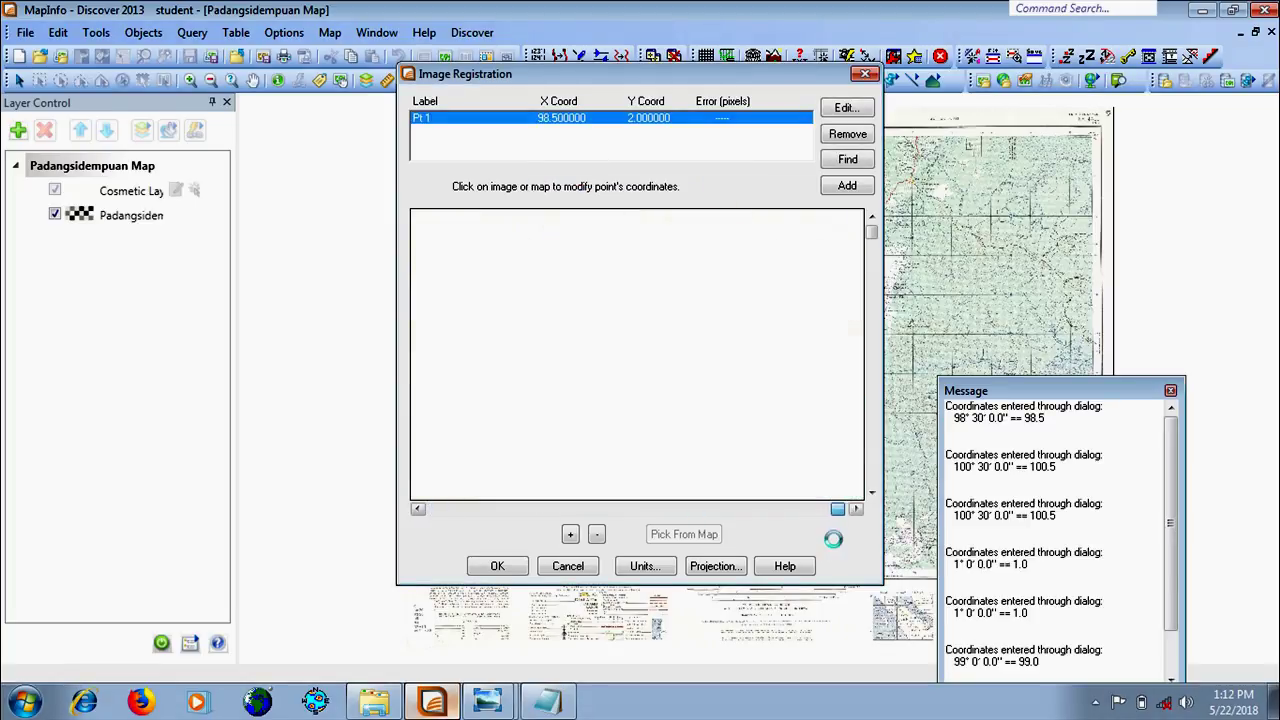
pyautogui.click(847, 187)
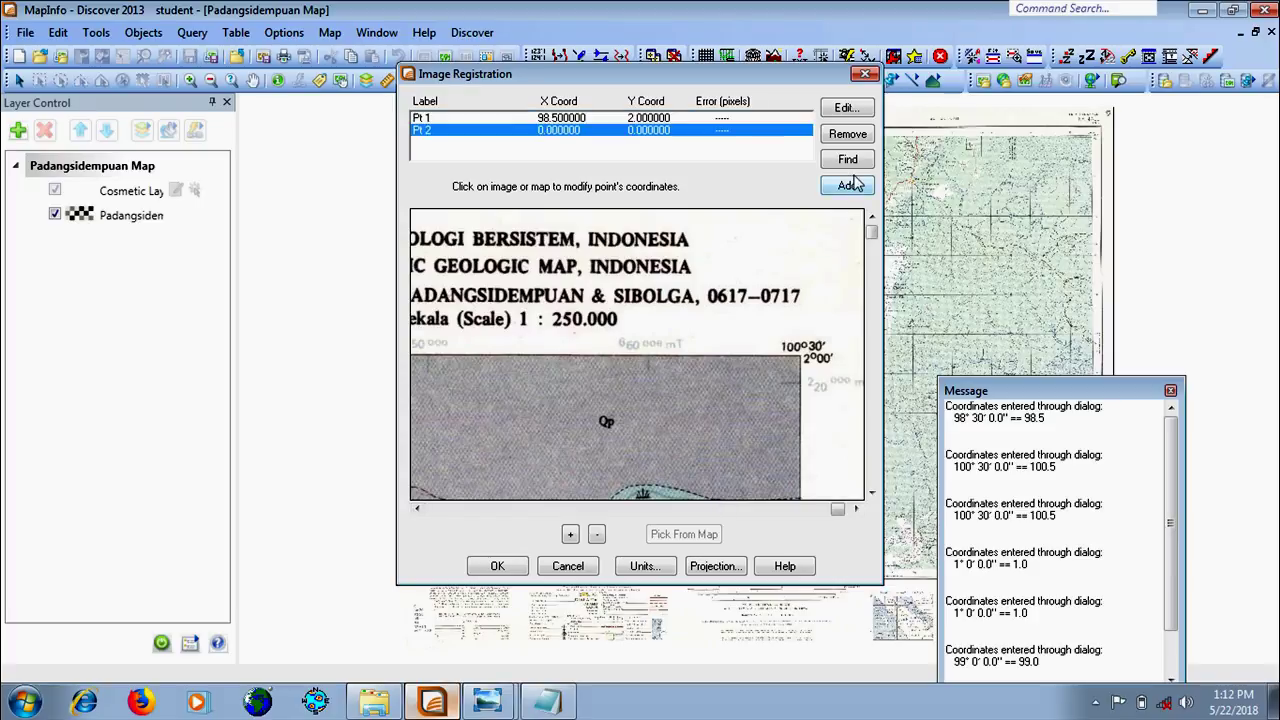
pyautogui.click(801, 356)
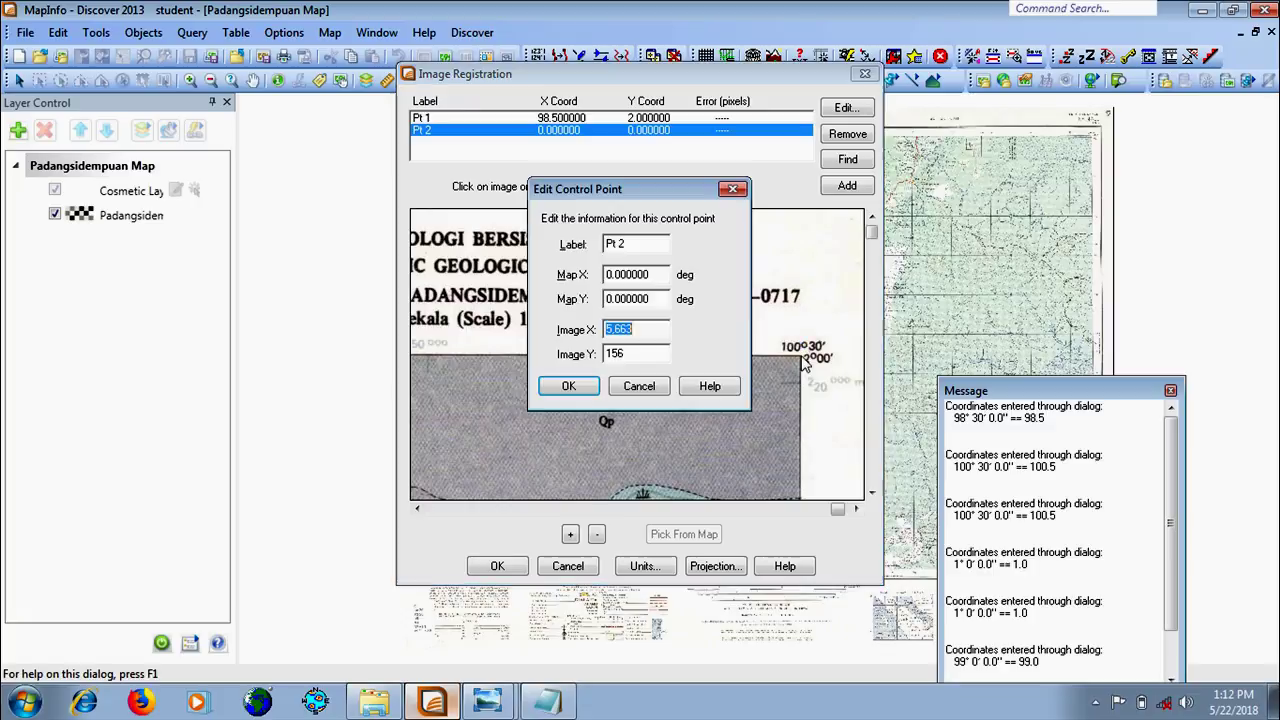
pyautogui.doubleClick(667, 274)
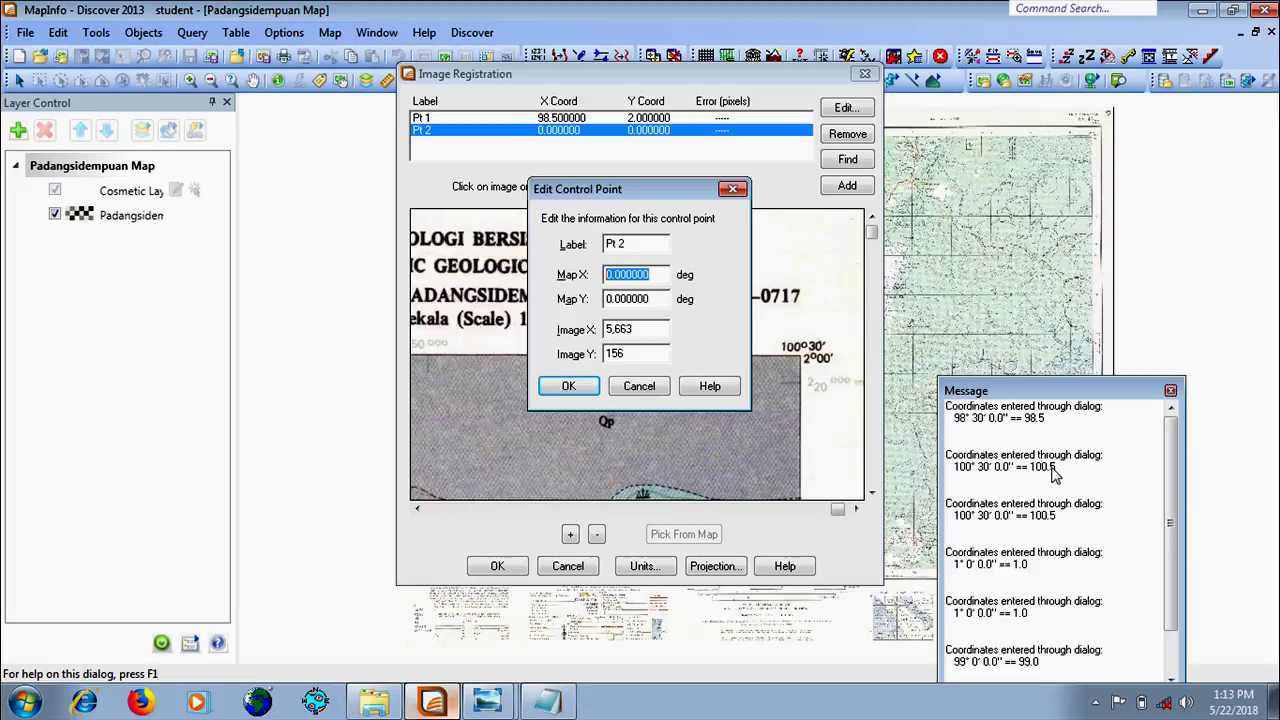
pyautogui.write('100')
pyautogui.write('.5')
pyautogui.press('Tab')
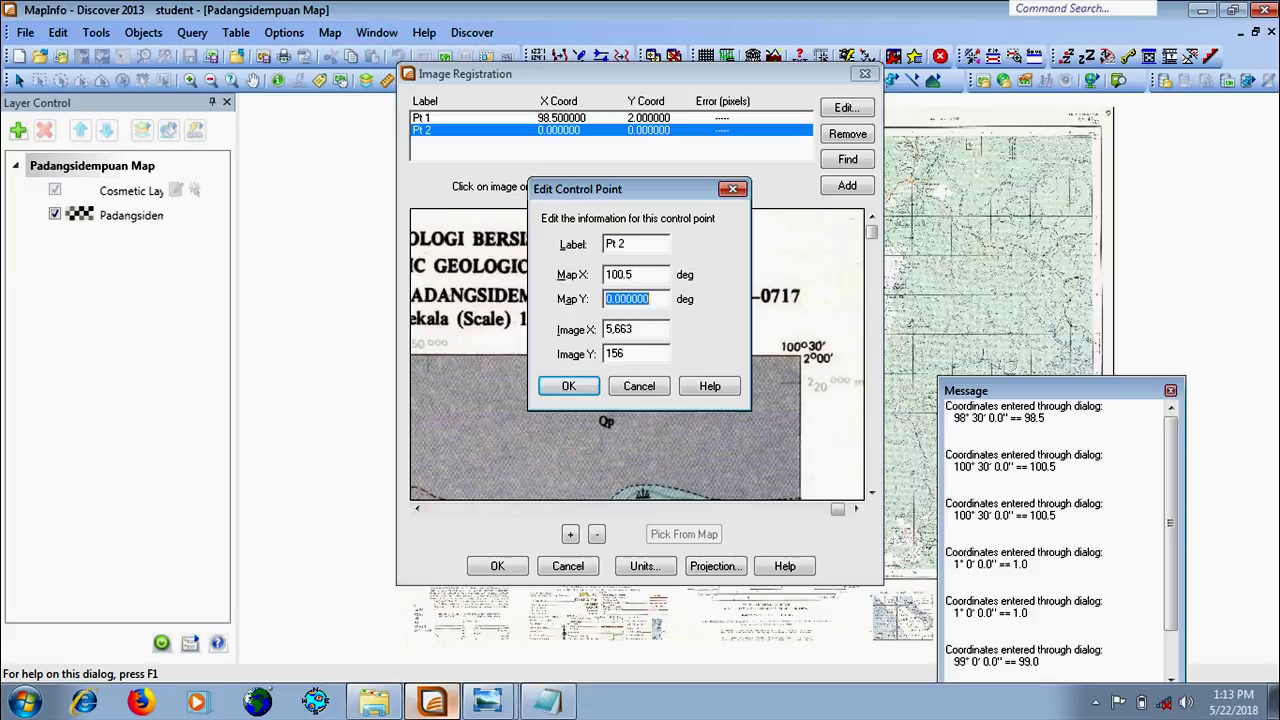
pyautogui.write('2.0')
pyautogui.click(558, 388)
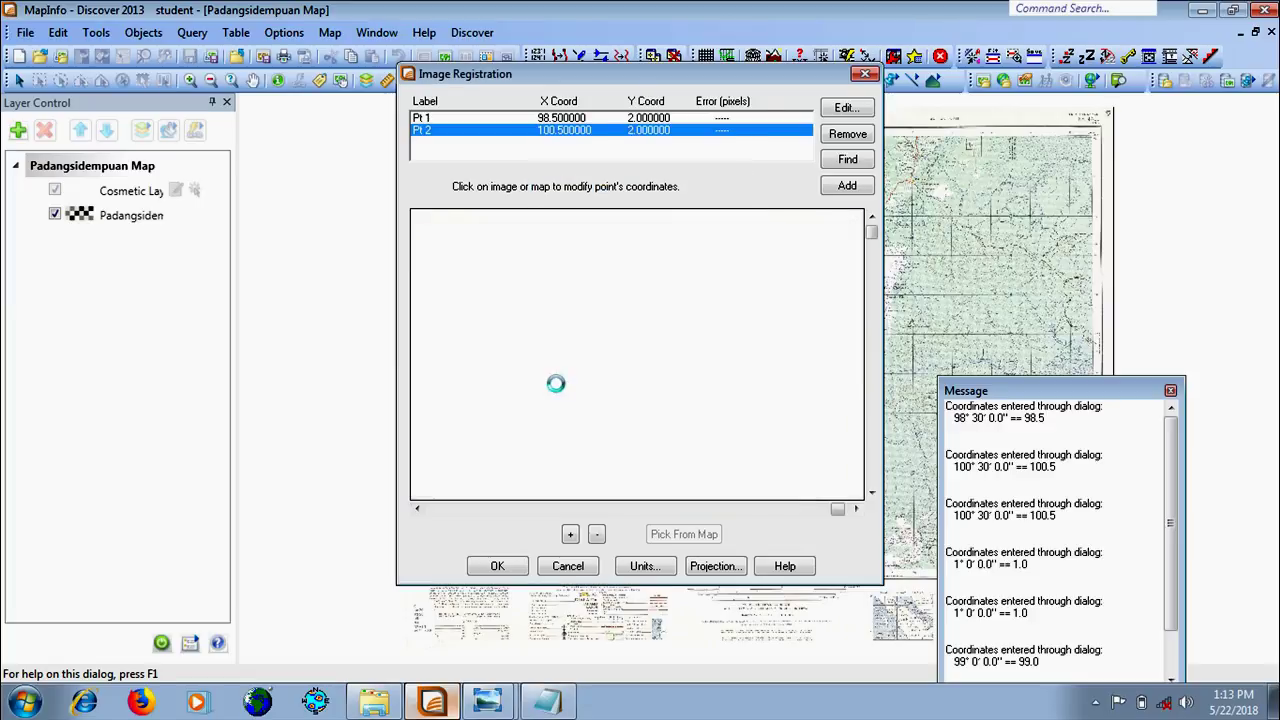
# Add a third control point at the 98°30' mark on the geological map's south edge
pyautogui.moveTo(873, 244); pyautogui.dragTo(857, 451)
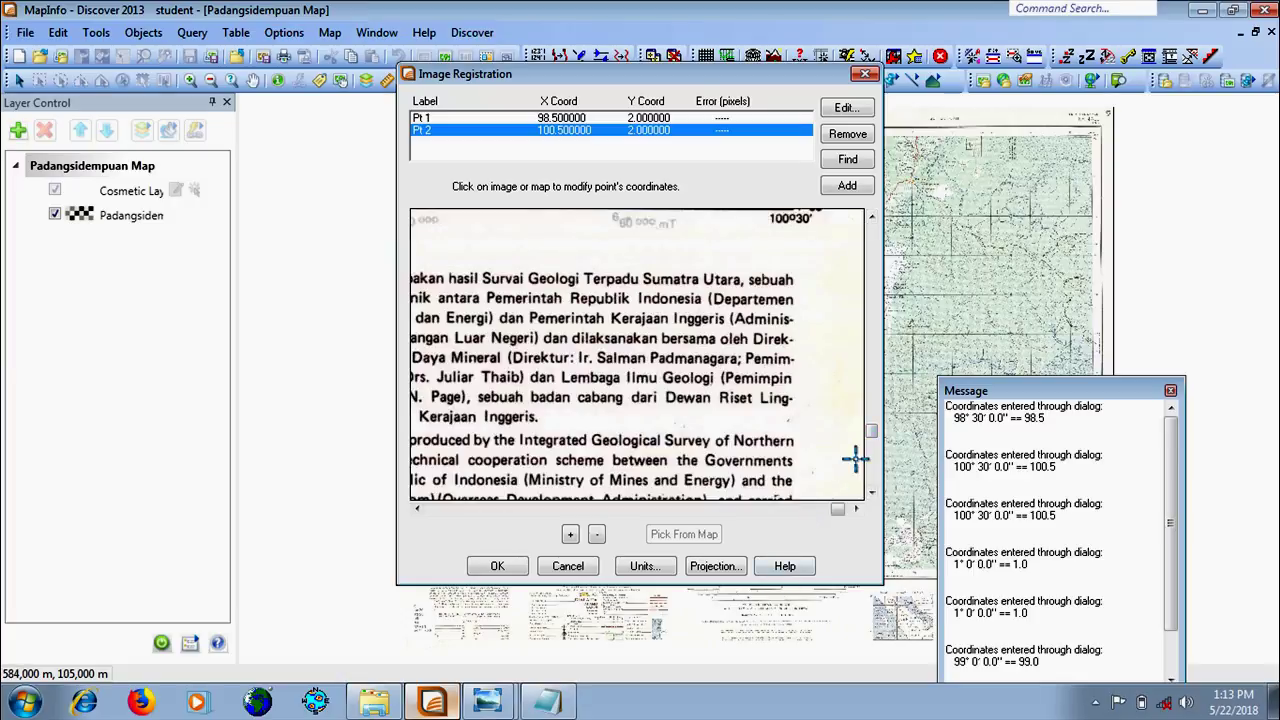
pyautogui.click(871, 423)
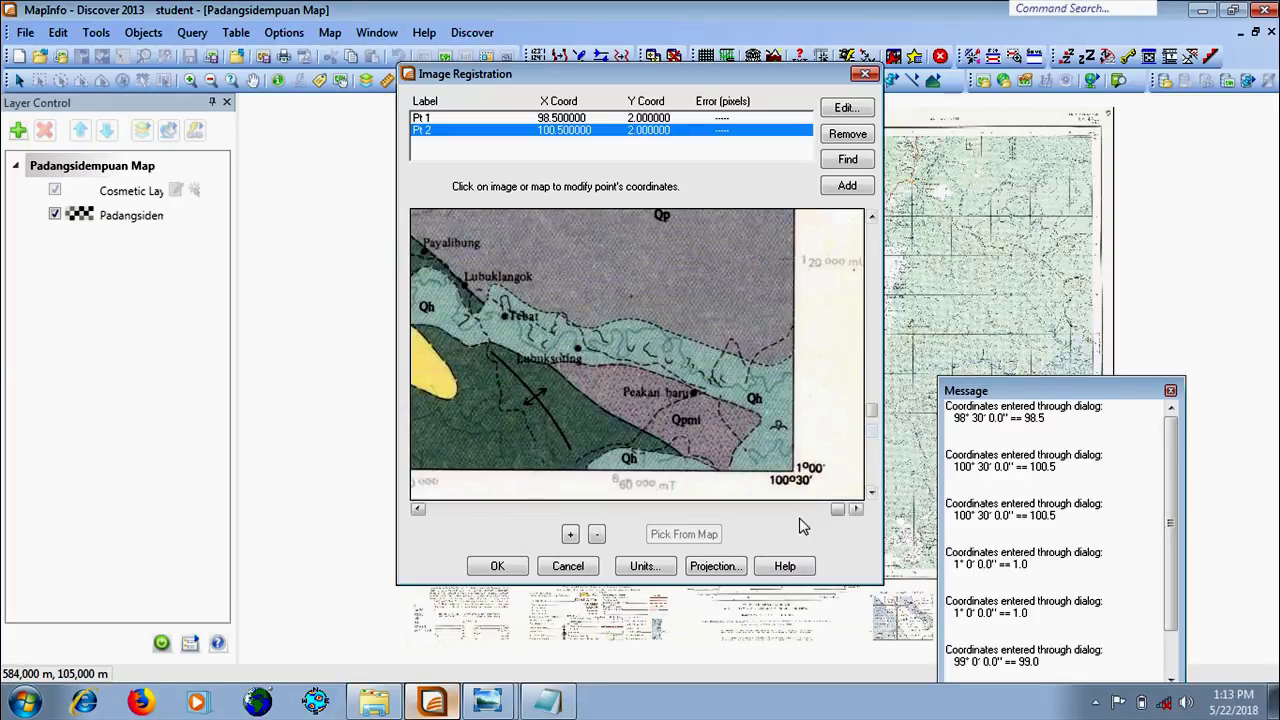
pyautogui.moveTo(838, 510); pyautogui.dragTo(451, 510)
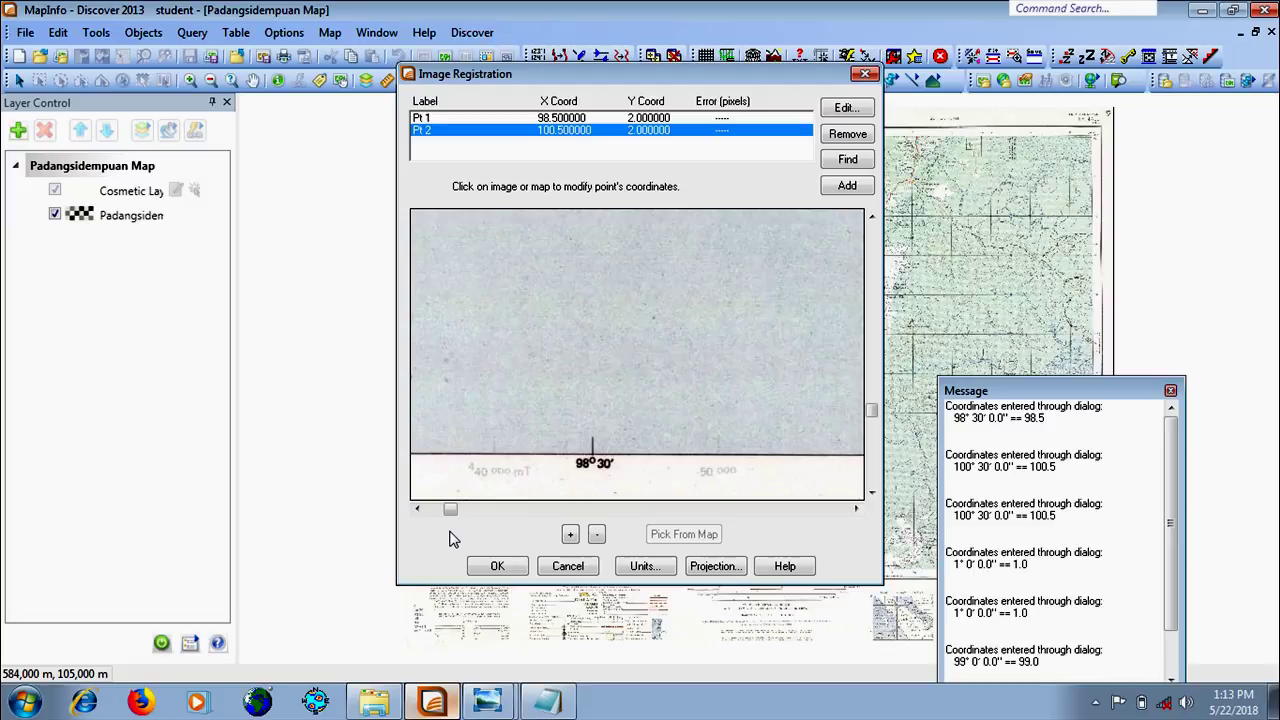
pyautogui.click(418, 509)
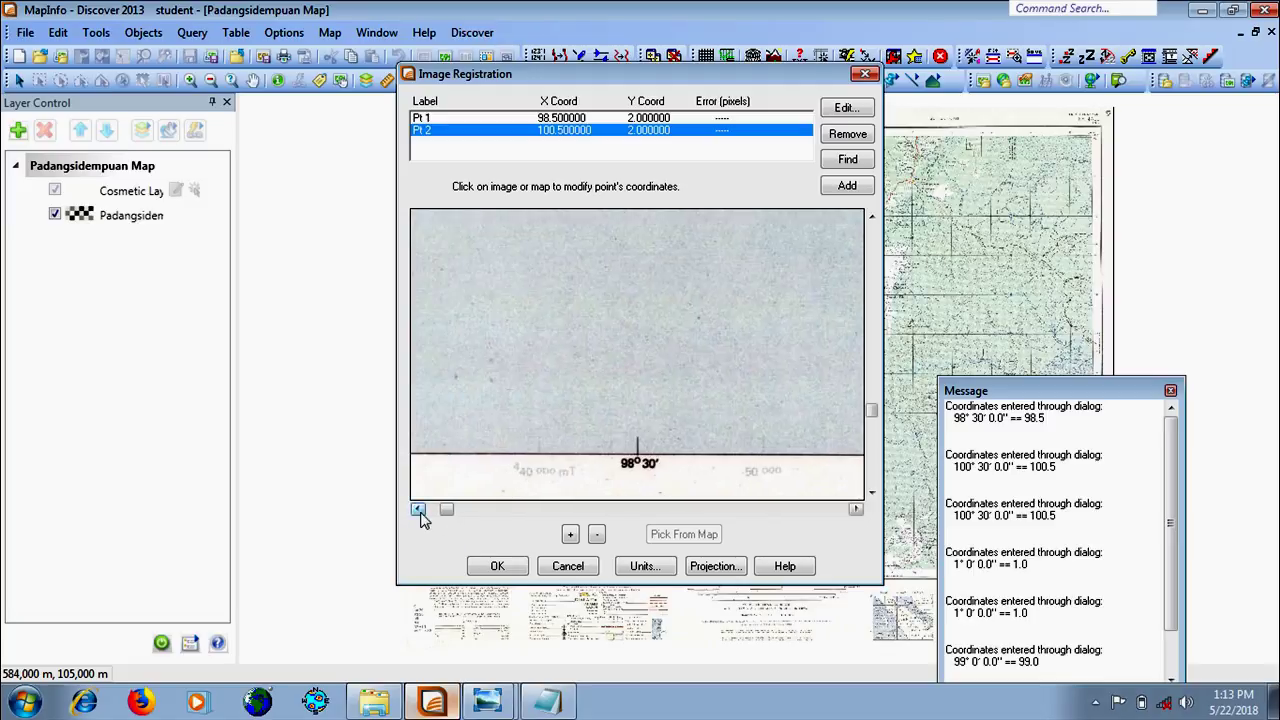
pyautogui.click(418, 509)
pyautogui.click(418, 509)
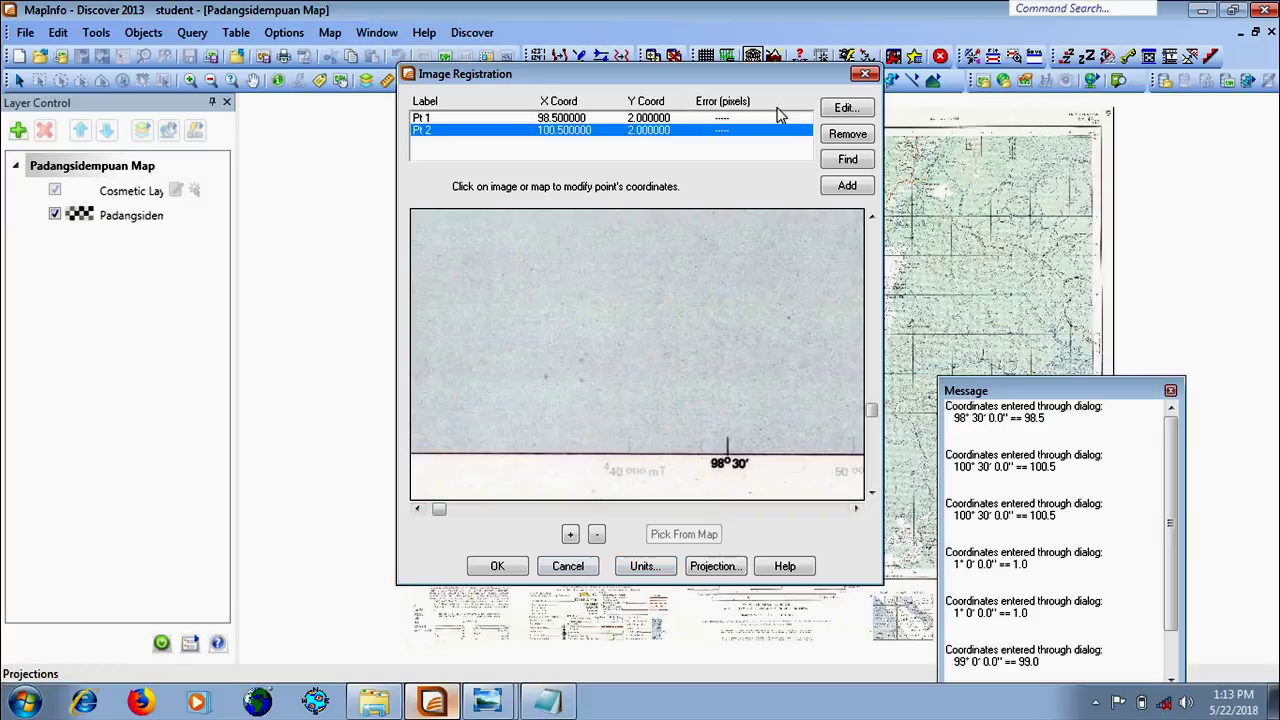
pyautogui.click(858, 189)
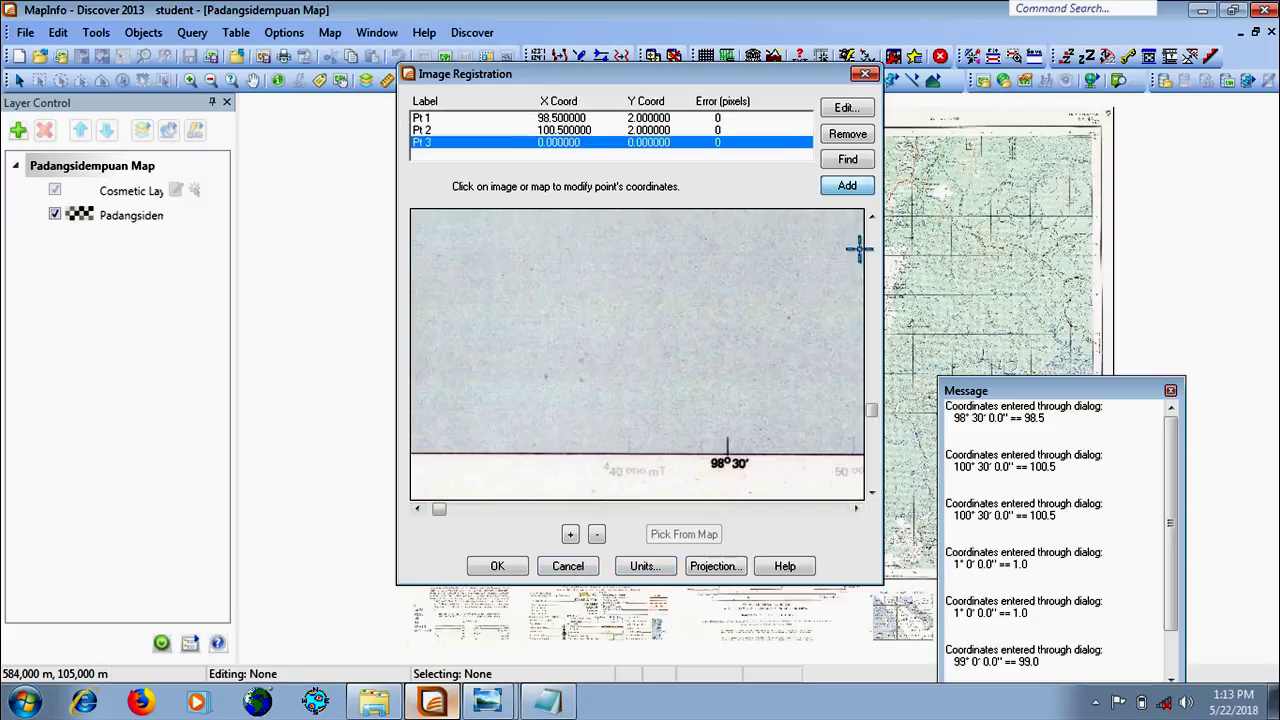
pyautogui.click(727, 452)
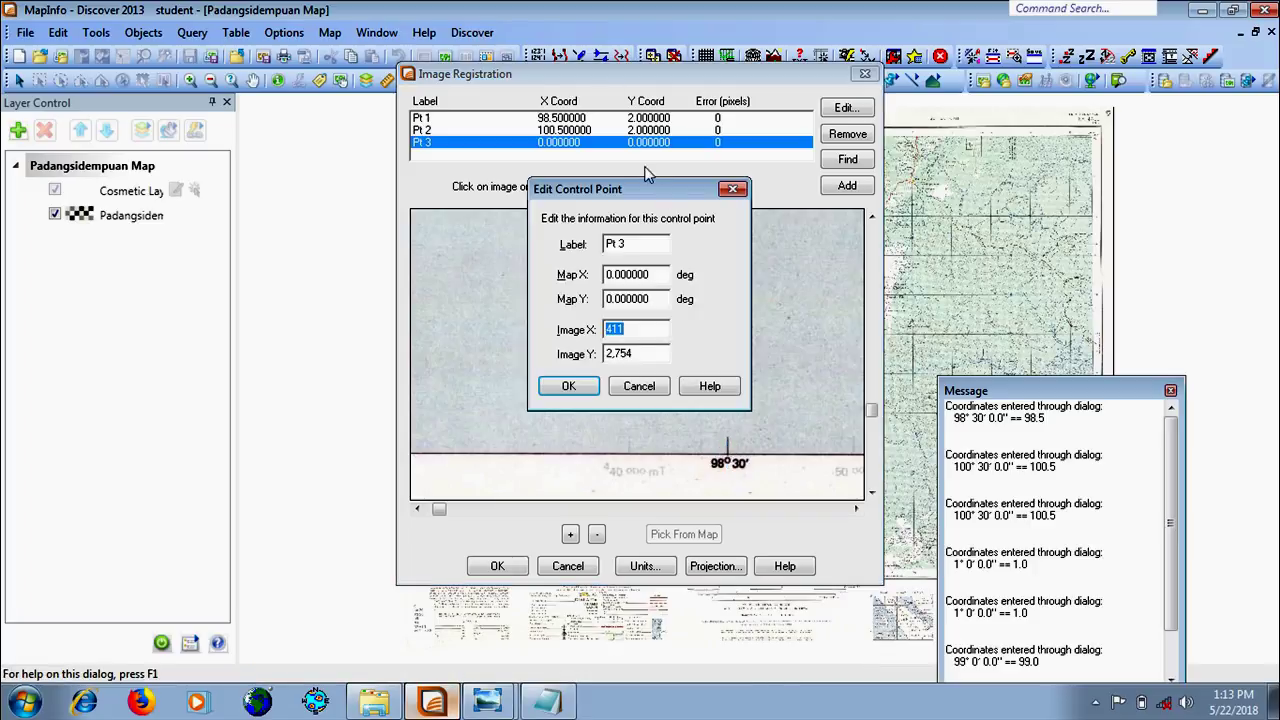
# Set the third control point's coordinates to Map X 98.5 and Map Y 1.5 degrees
pyautogui.moveTo(677, 194); pyautogui.dragTo(943, 150)
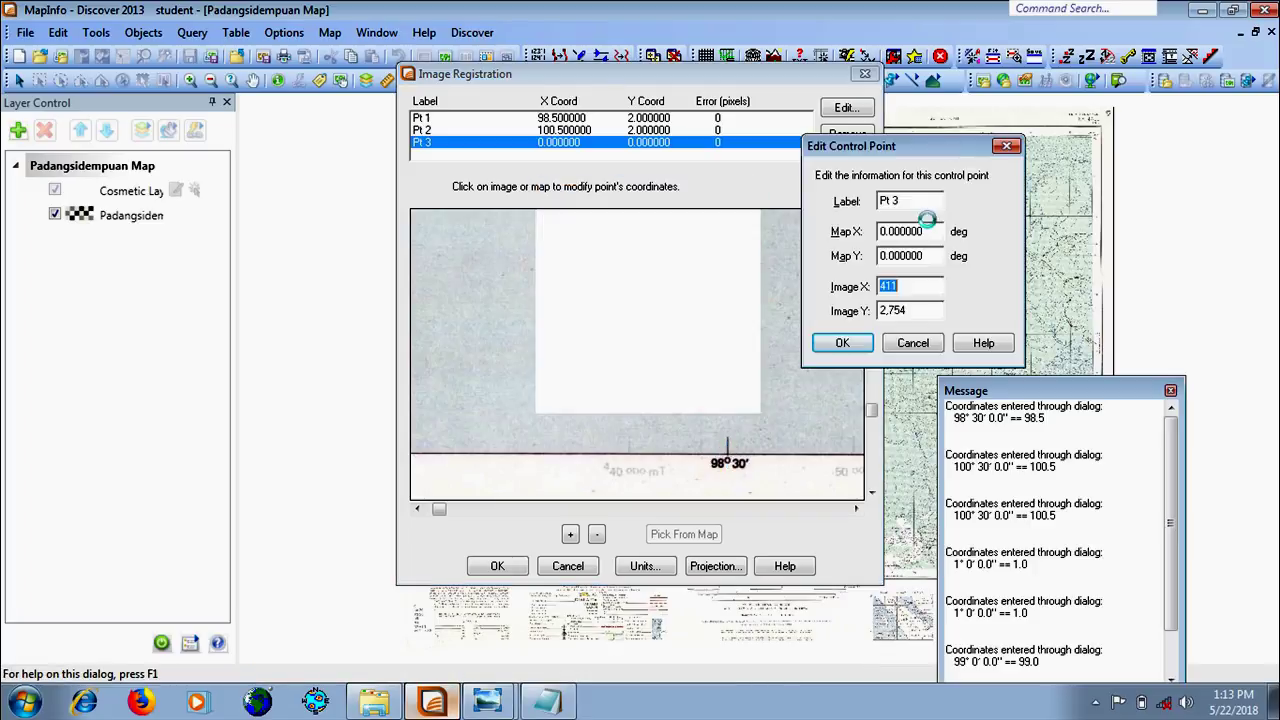
pyautogui.moveTo(930, 232); pyautogui.dragTo(500, 290)
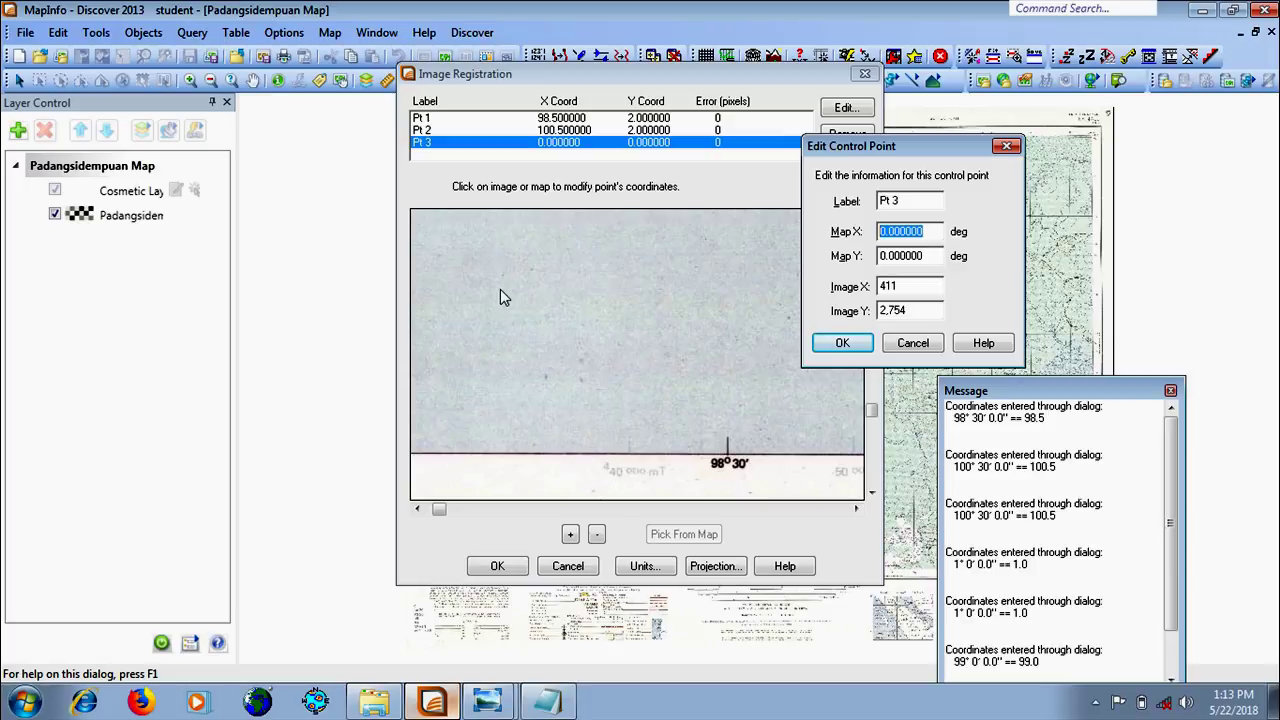
pyautogui.write('98')
pyautogui.write('.5')
pyautogui.press('Tab')
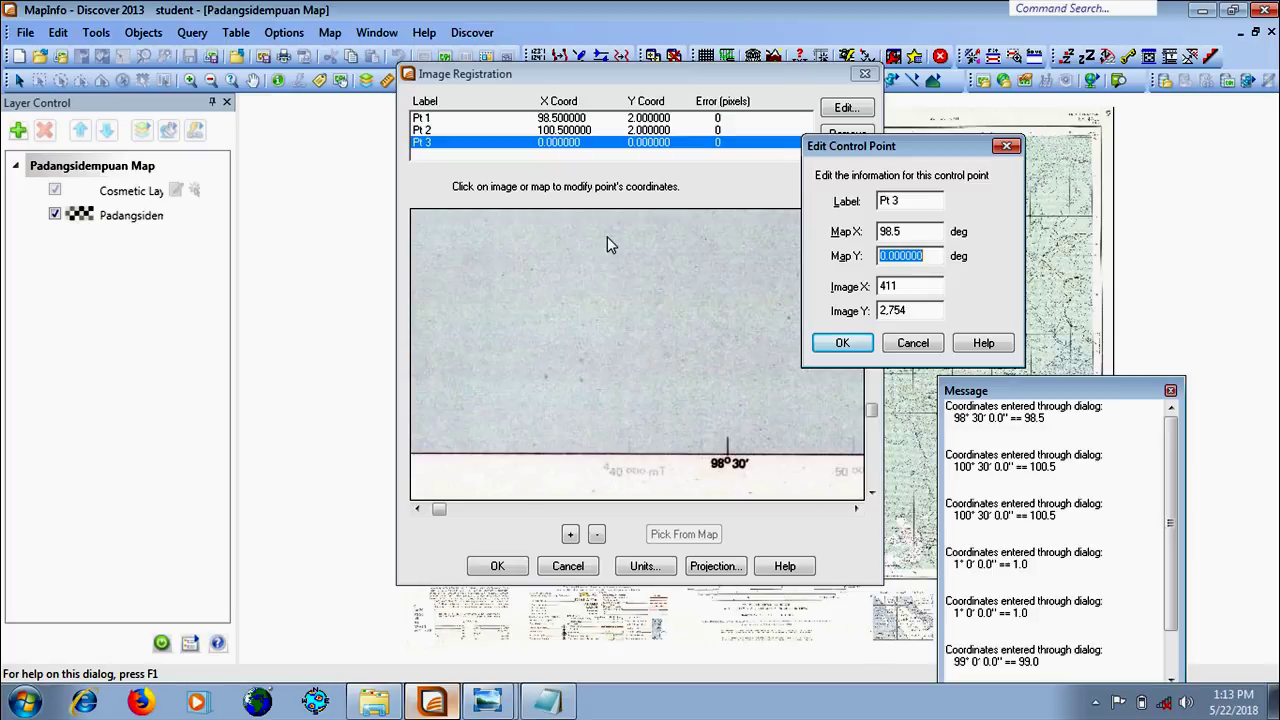
pyautogui.write('1.5')
pyautogui.click(843, 346)
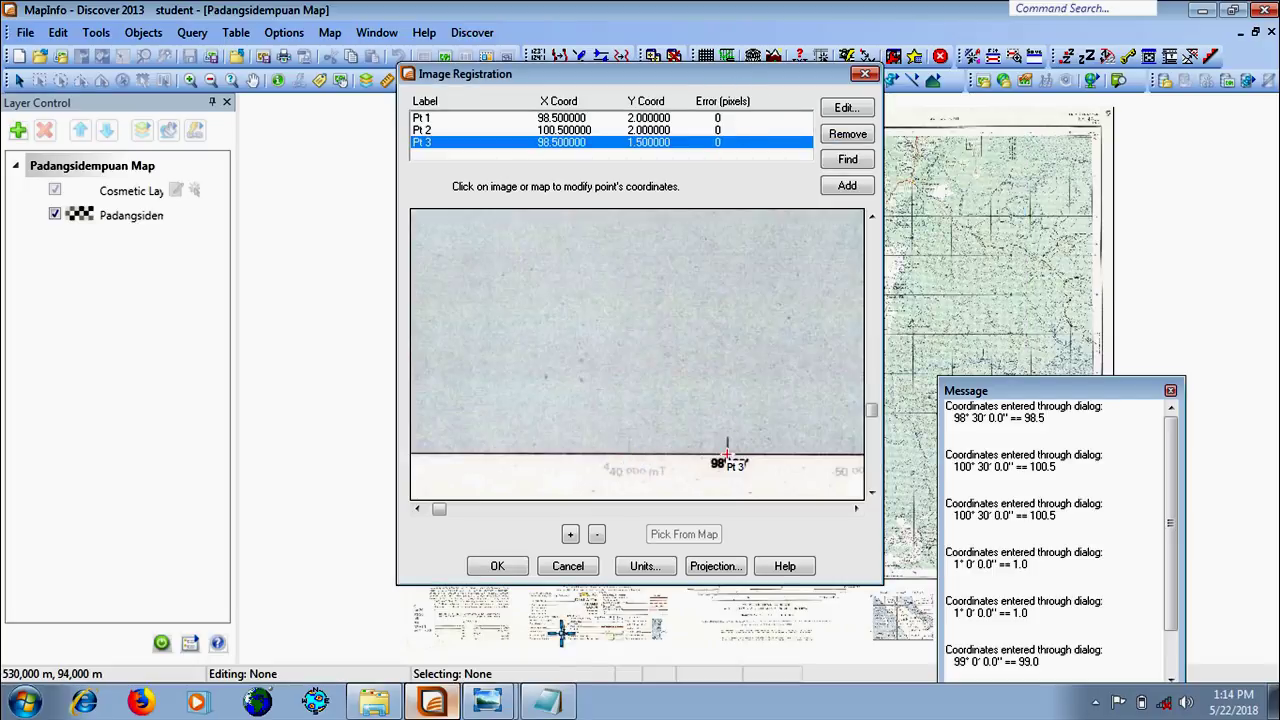
# Add the fourth control point at the geological map's southeast corner with Map X 100.5 and Map Y 1 degrees
pyautogui.moveTo(440, 510); pyautogui.dragTo(835, 511)
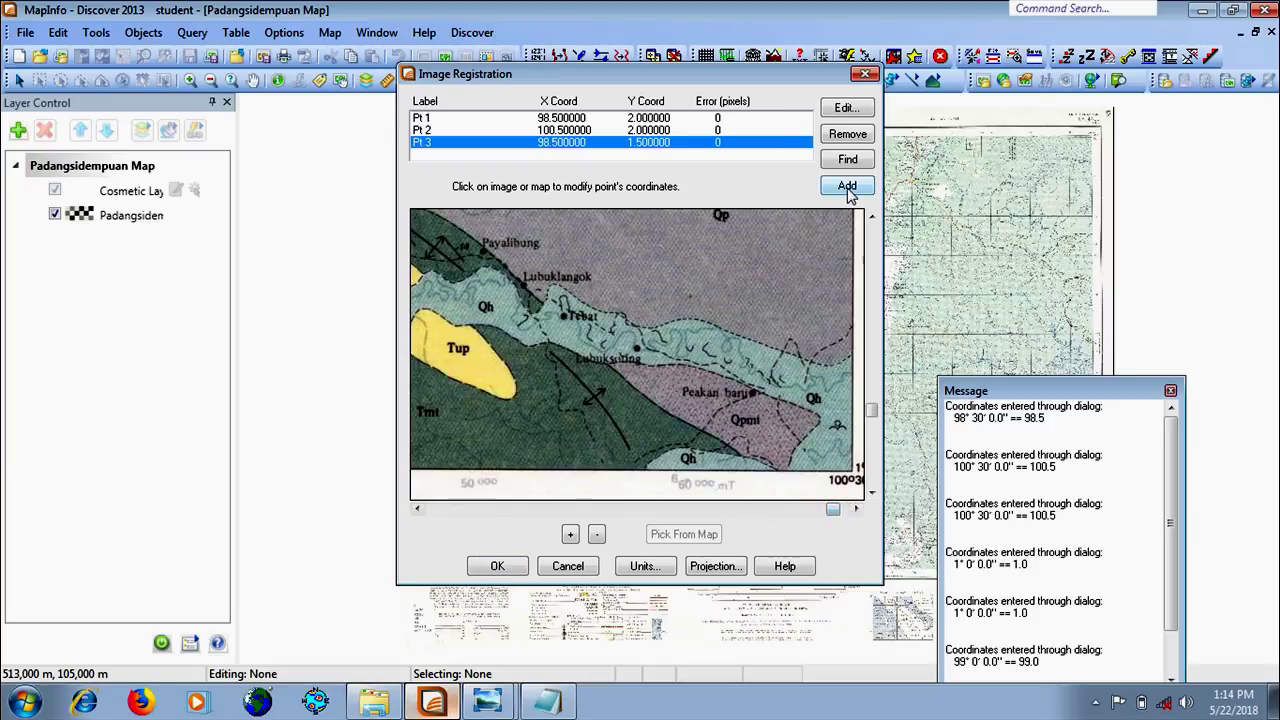
pyautogui.click(855, 190)
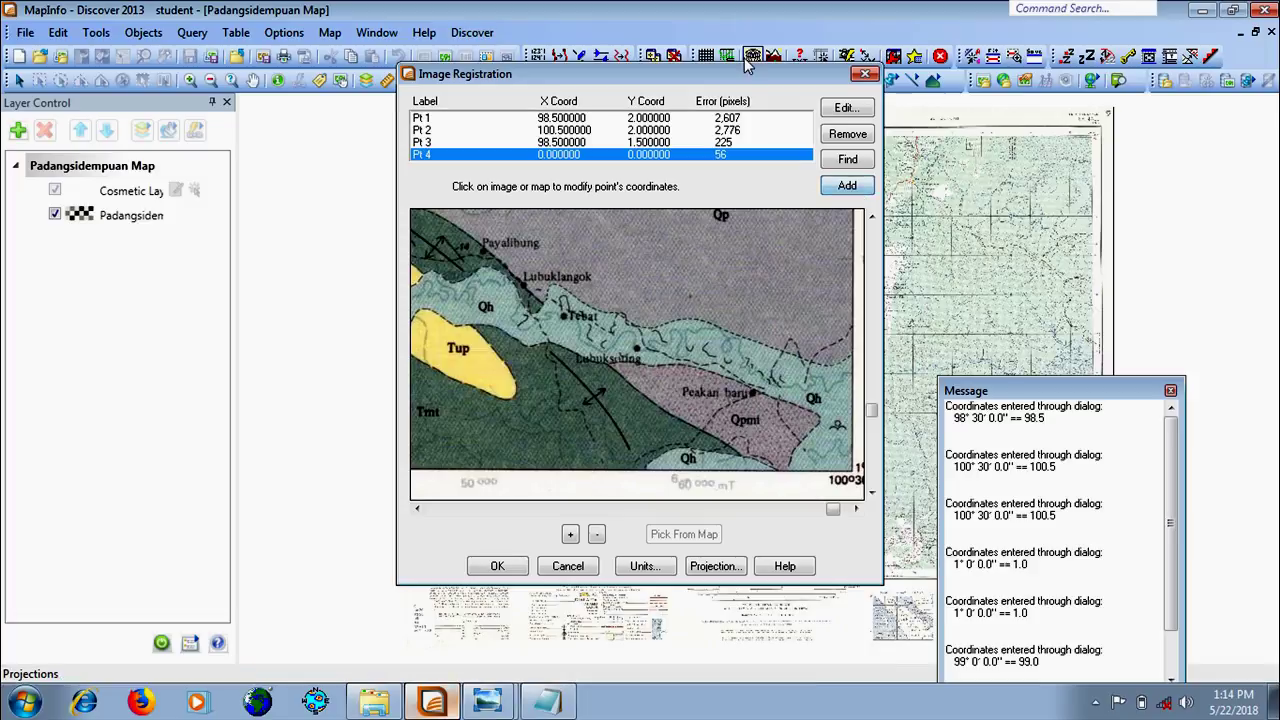
pyautogui.click(856, 508)
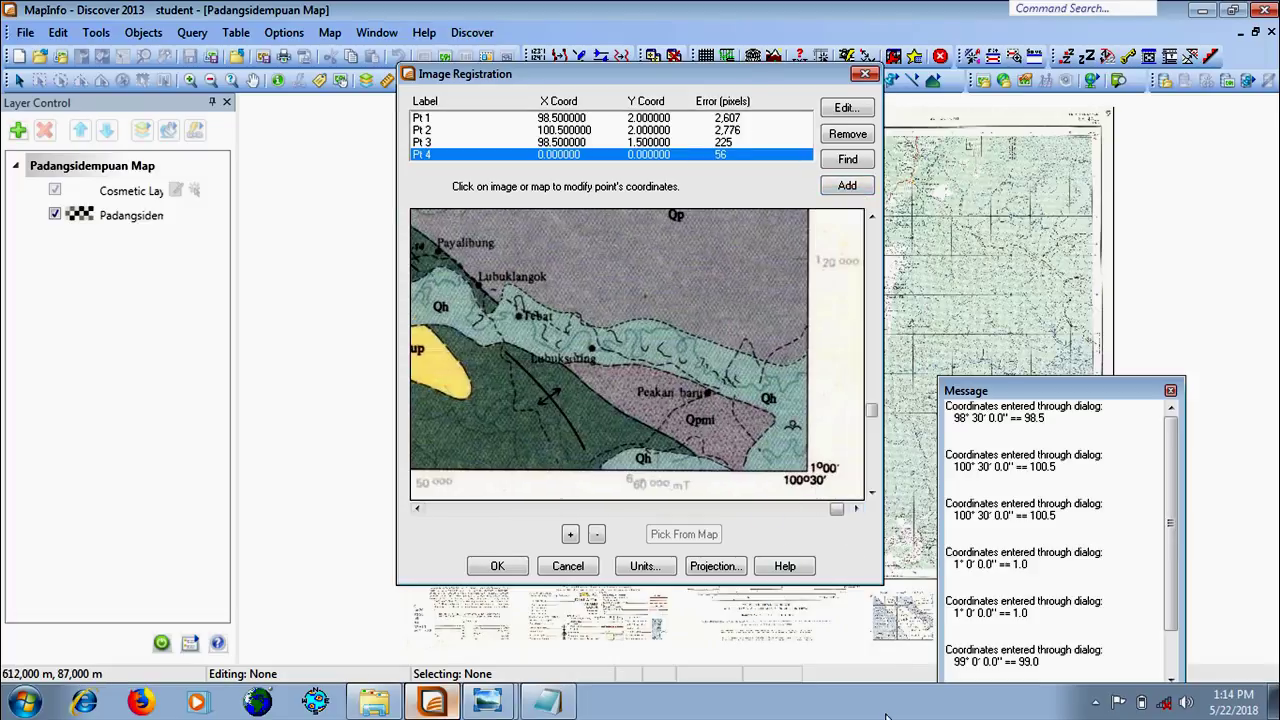
pyautogui.click(806, 471)
pyautogui.hotkey('shift', 'Tab')
pyautogui.hotkey('shift', 'Tab')
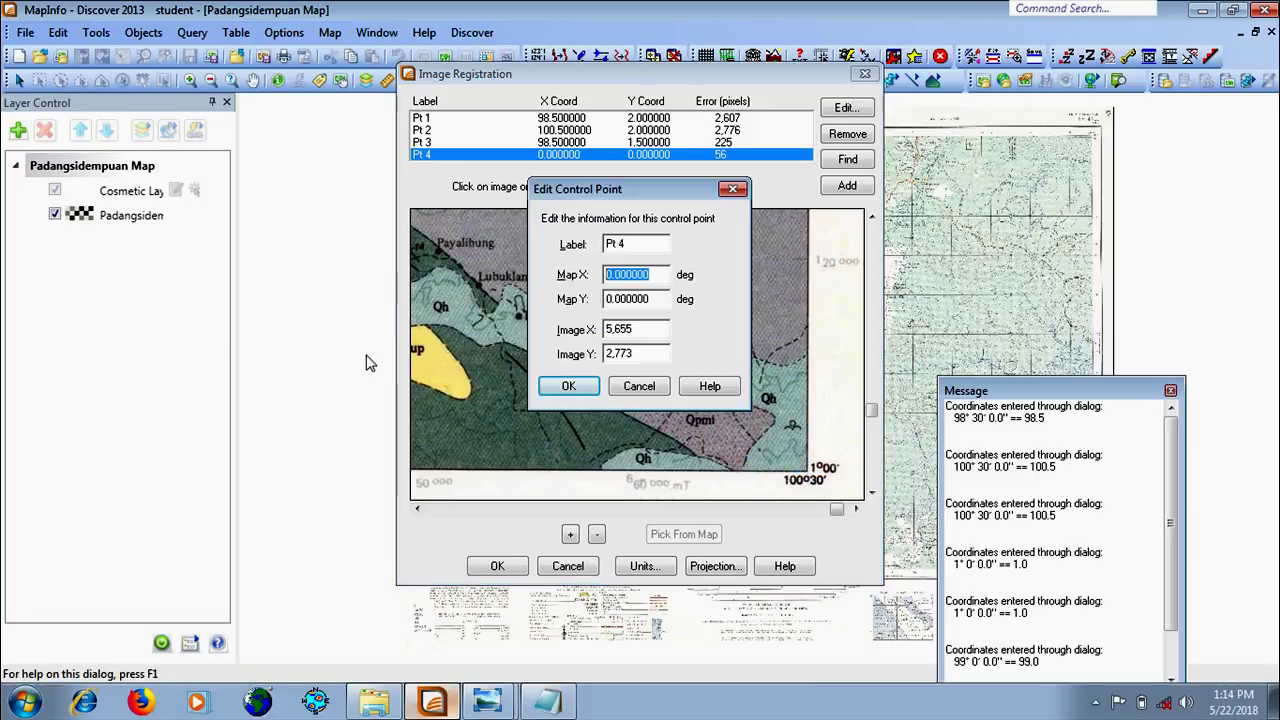
pyautogui.write('100.')
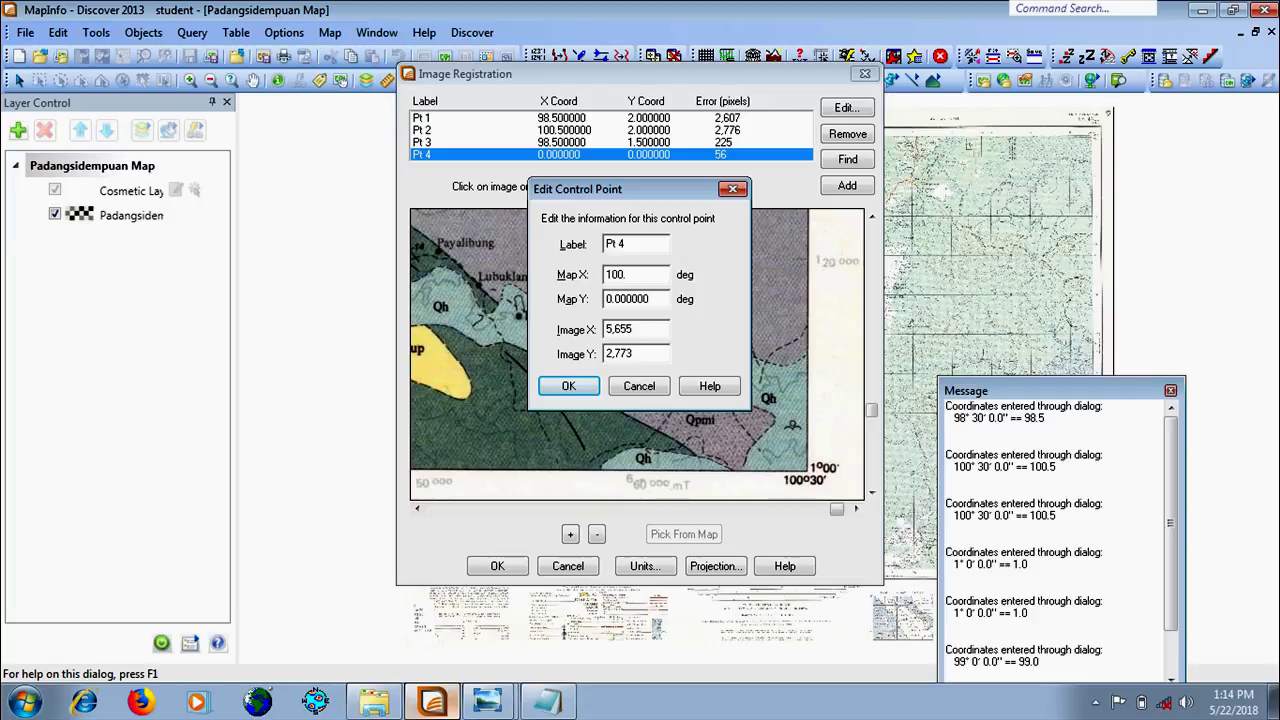
pyautogui.write('5')
pyautogui.press('Tab')
pyautogui.write('1')
pyautogui.click(565, 385)
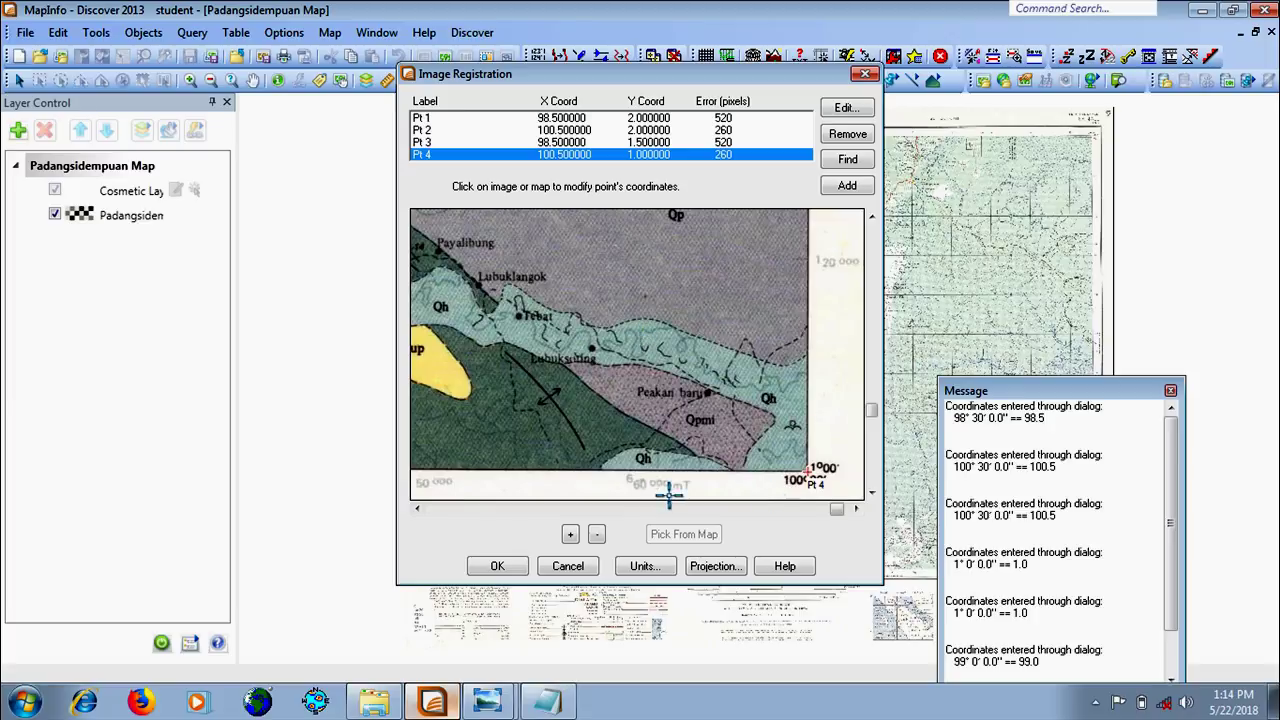
pyautogui.click(1096, 704)
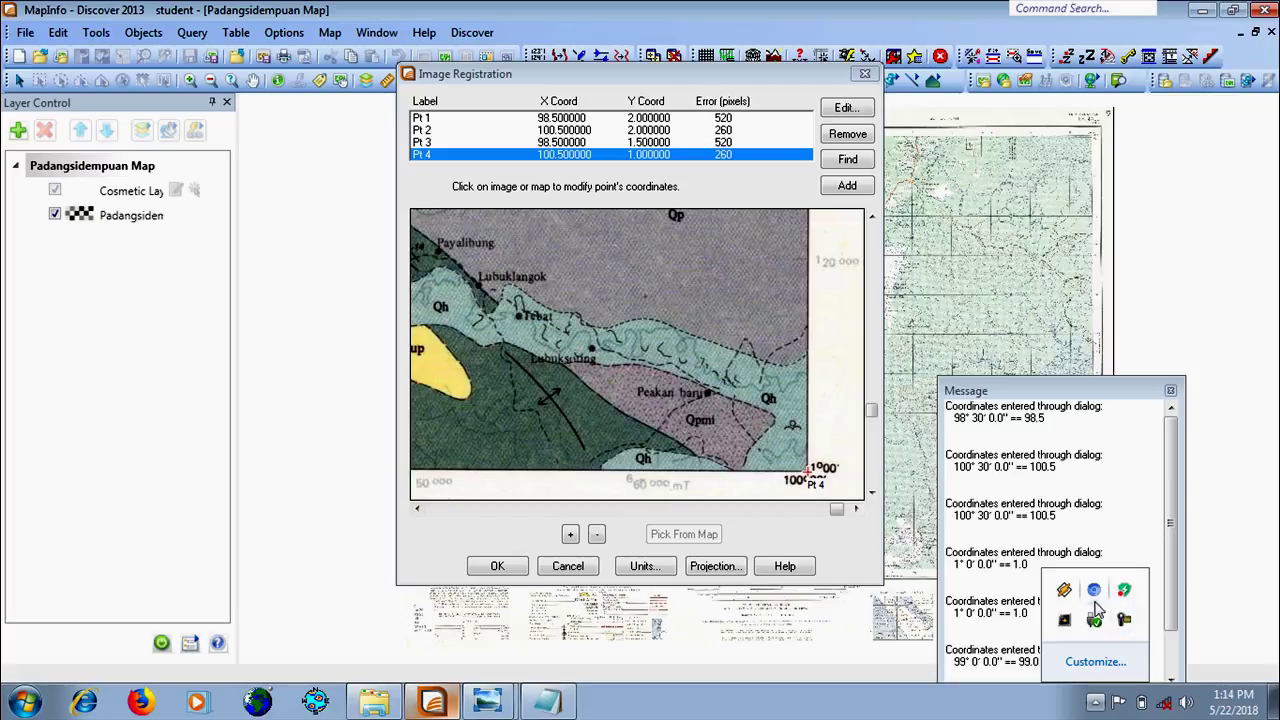
pyautogui.click(1125, 620)
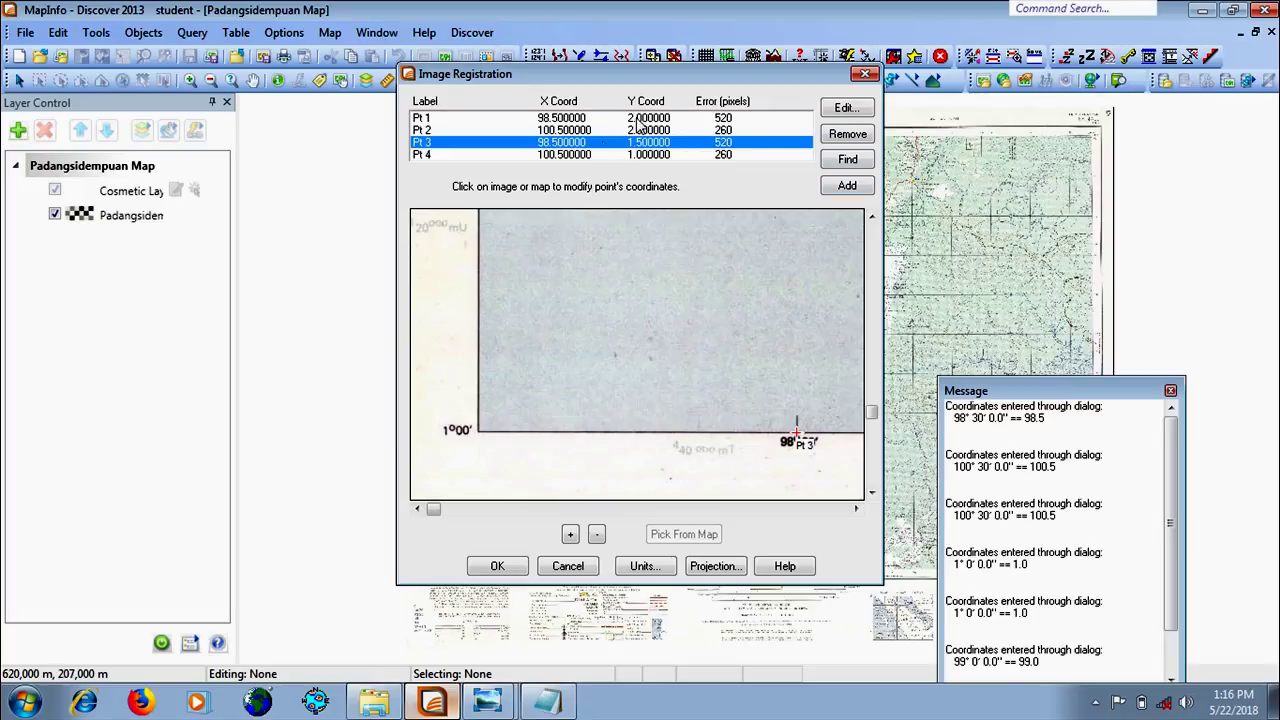
# Correct the Map Y coordinate of control point Pt 3 to 1.0 degrees
pyautogui.doubleClick(563, 147)
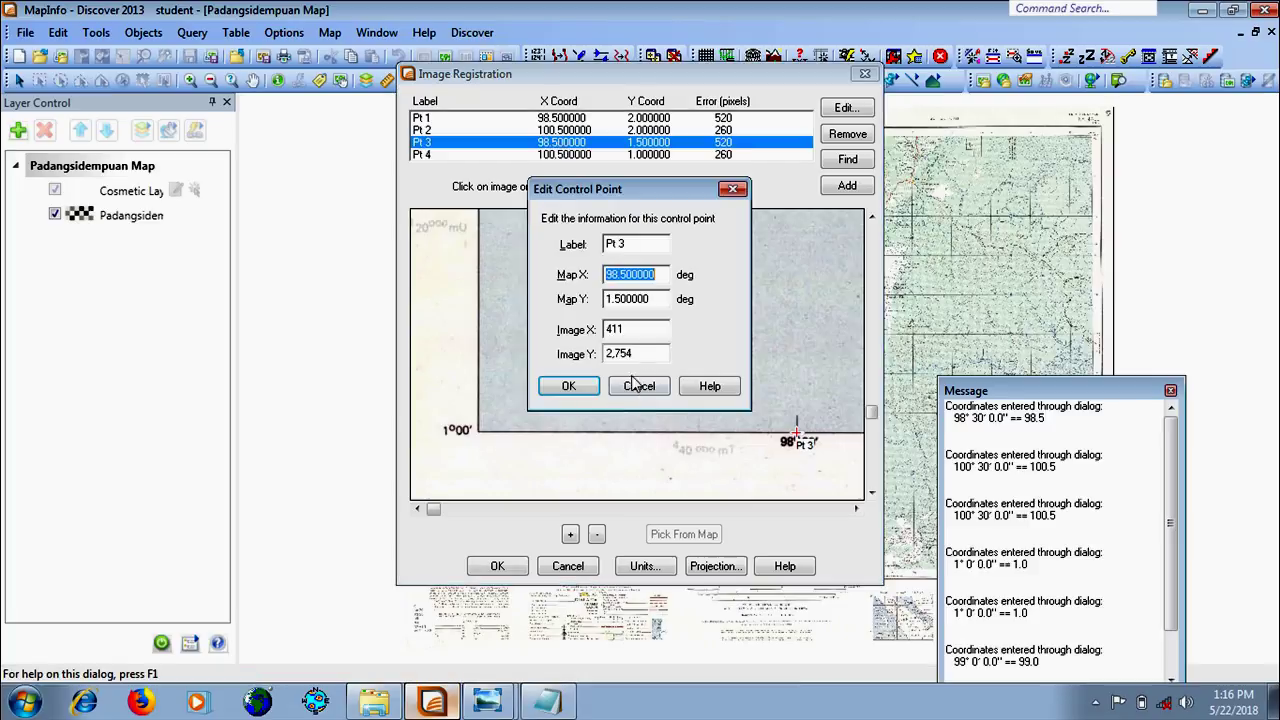
pyautogui.click(655, 299)
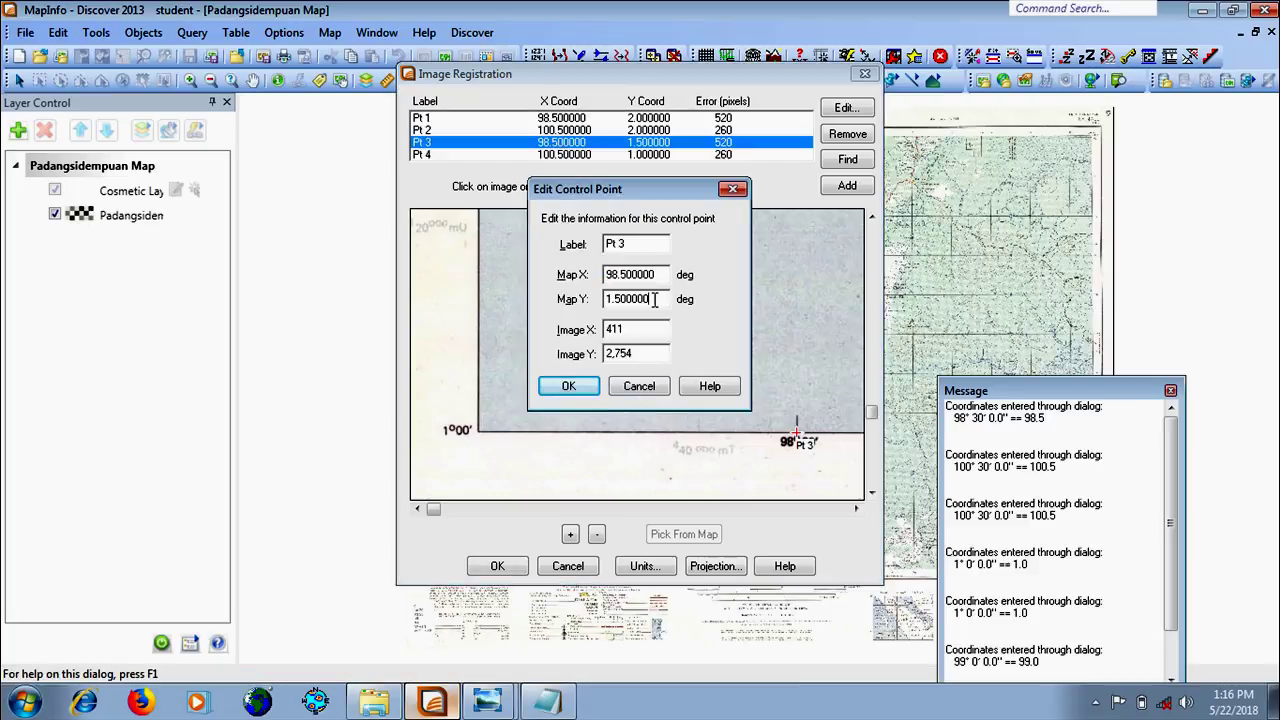
pyautogui.moveTo(655, 299); pyautogui.dragTo(611, 300)
pyautogui.press('BackSpace')
pyautogui.write('.0')
pyautogui.click(566, 390)
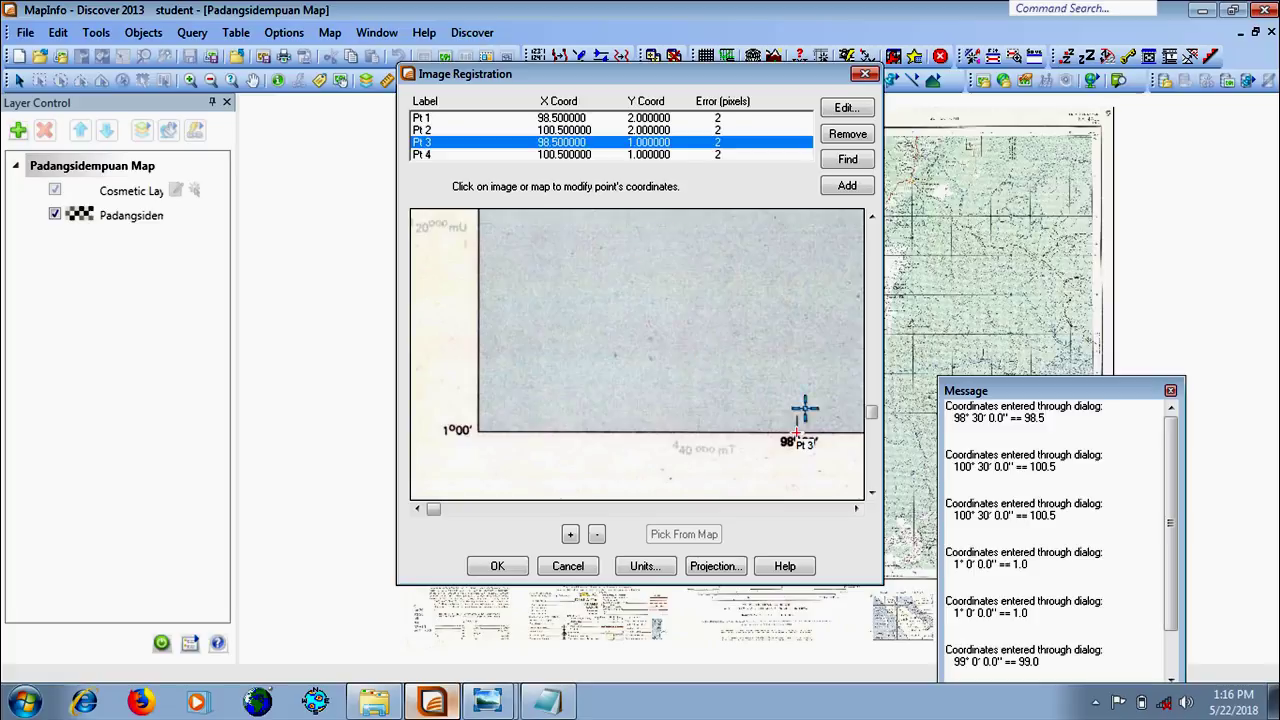
# Re-pick the image position of Pt 3 at the 98°30' tick on the map's south edge, keeping its map coordinates
pyautogui.doubleClick(796, 432)
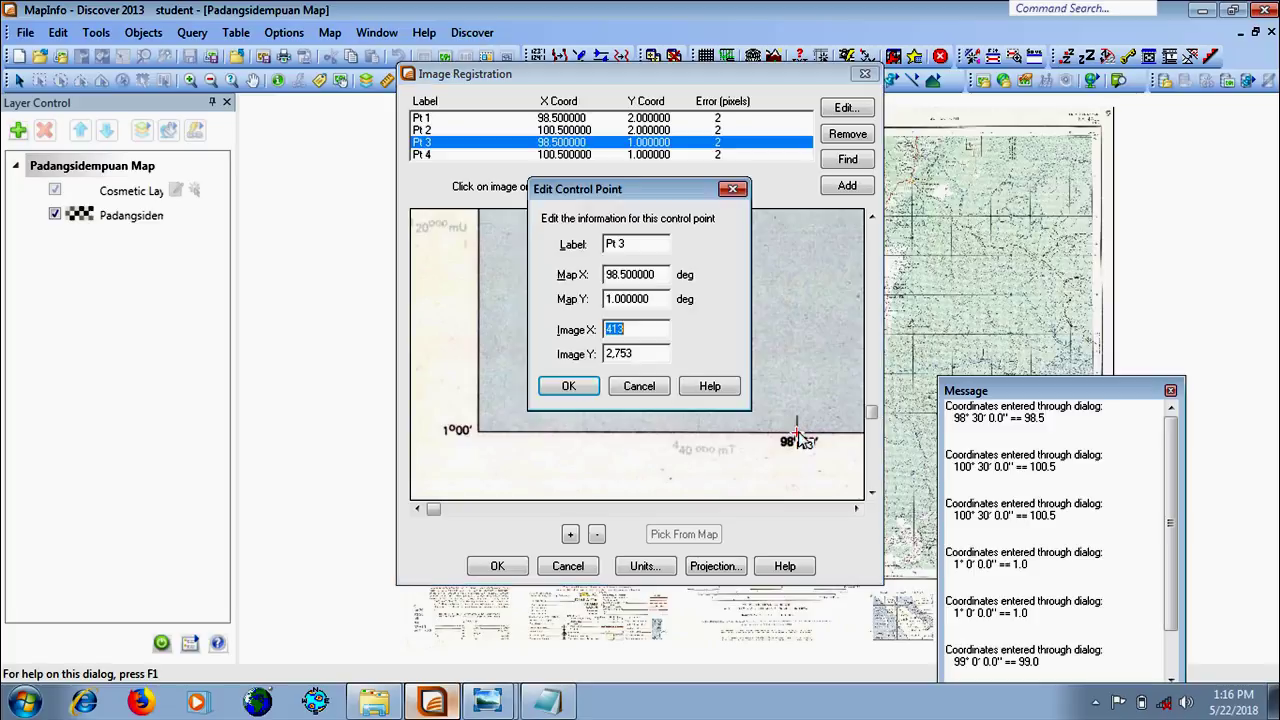
pyautogui.click(568, 386)
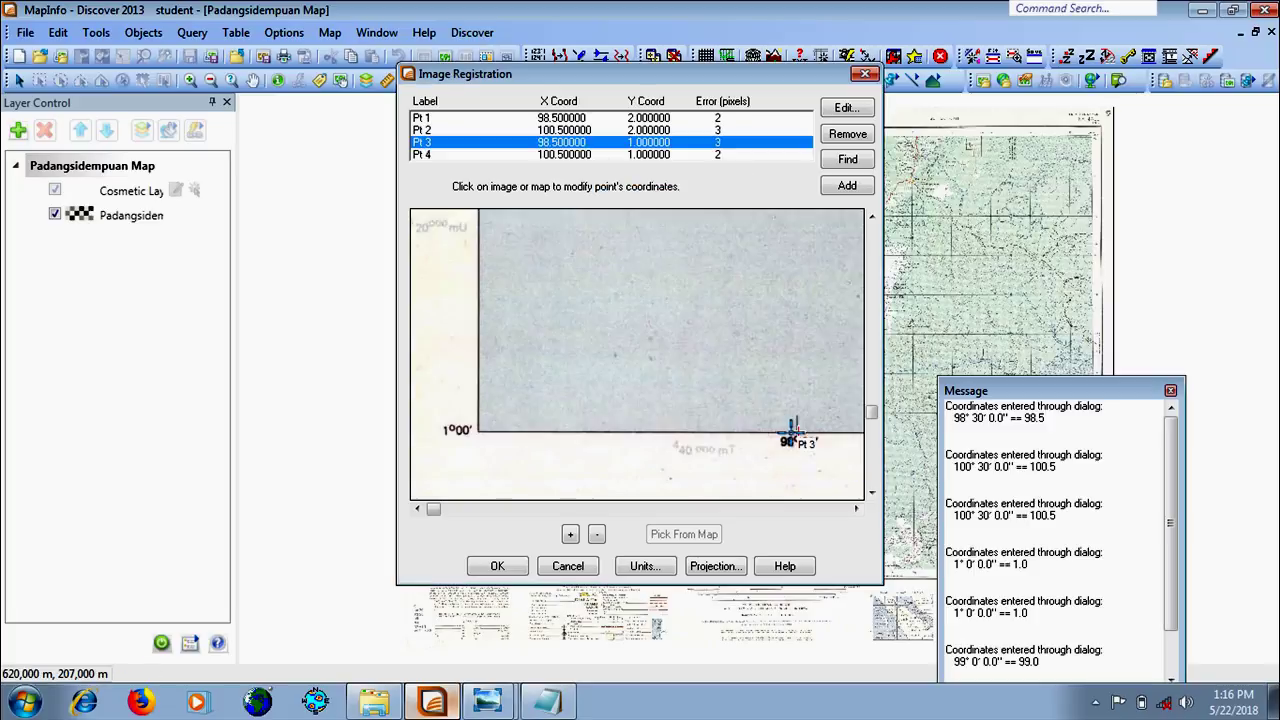
pyautogui.doubleClick(794, 430)
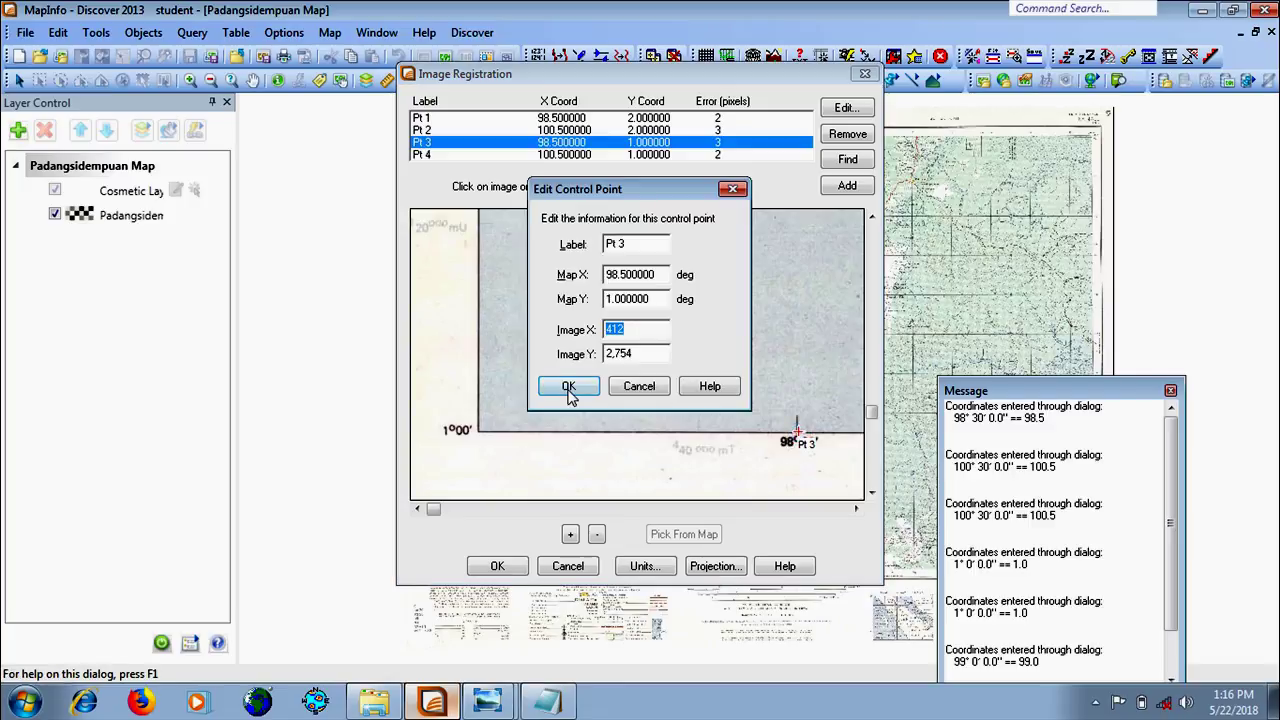
pyautogui.click(568, 386)
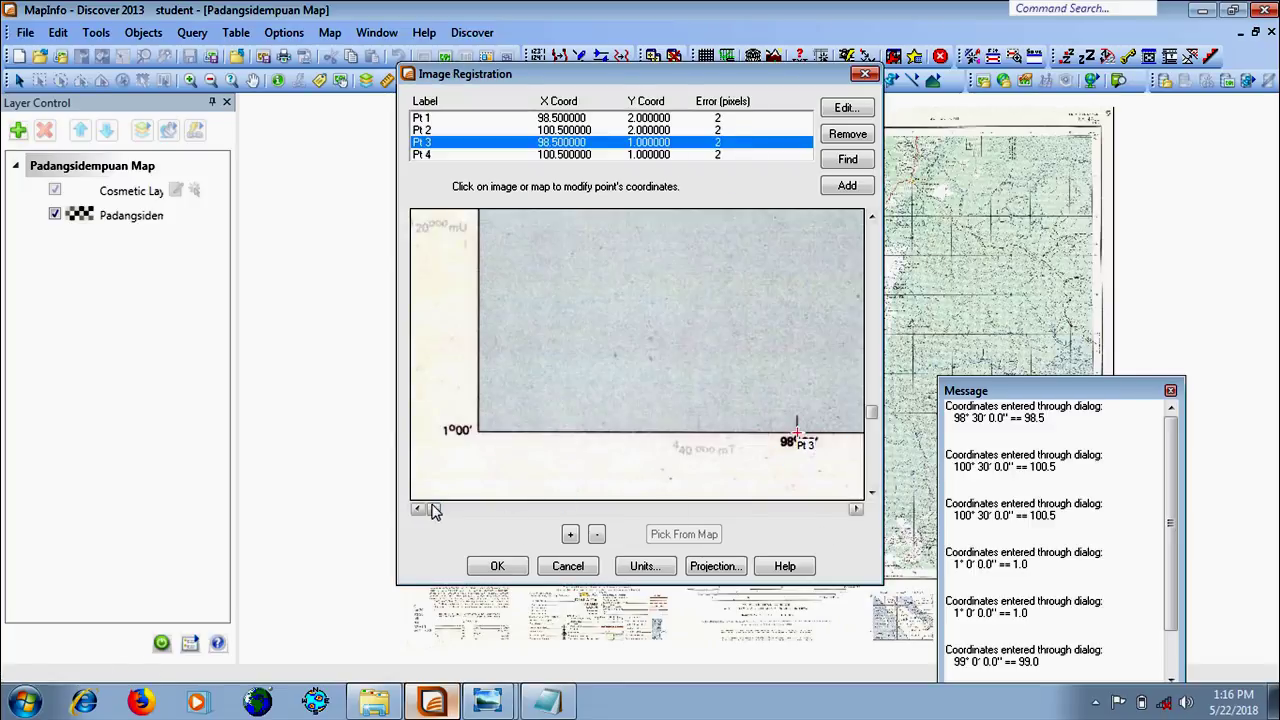
# Re-pick the image position of Pt 2 exactly on the geological map's northeast frame corner at 100°30', 2°00'
pyautogui.moveTo(435, 512); pyautogui.dragTo(841, 510)
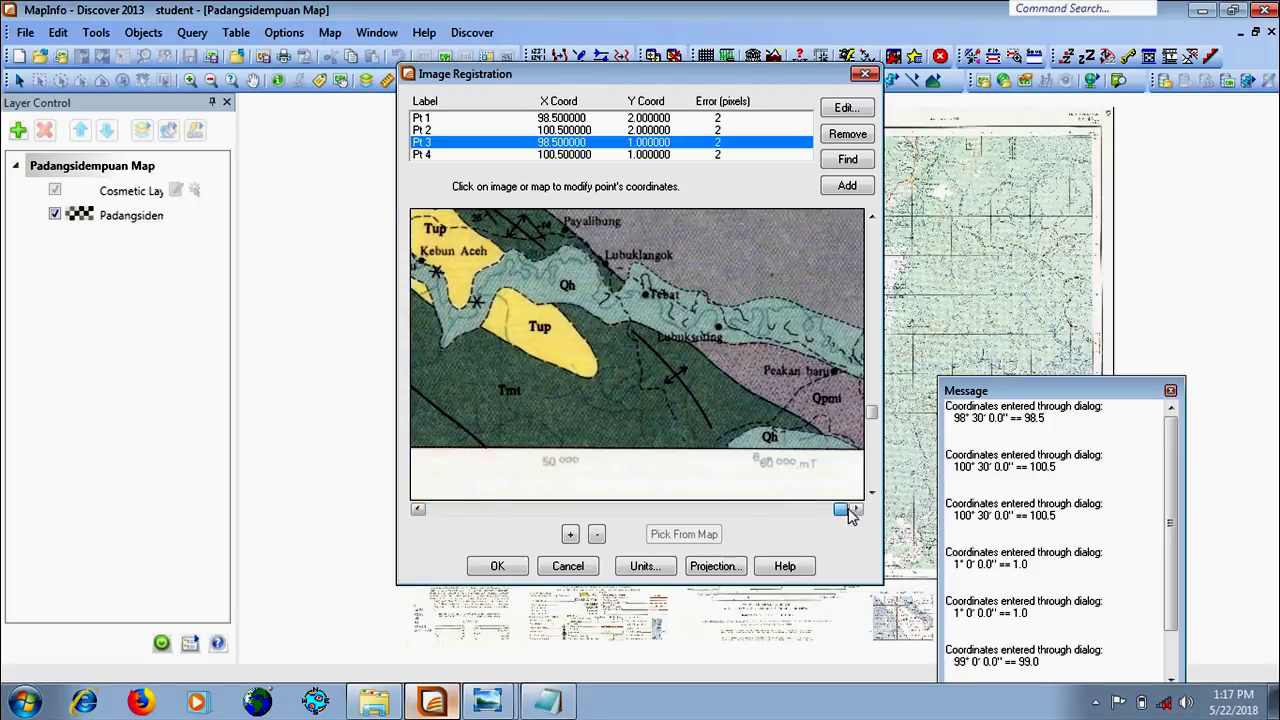
pyautogui.moveTo(873, 417); pyautogui.dragTo(873, 230)
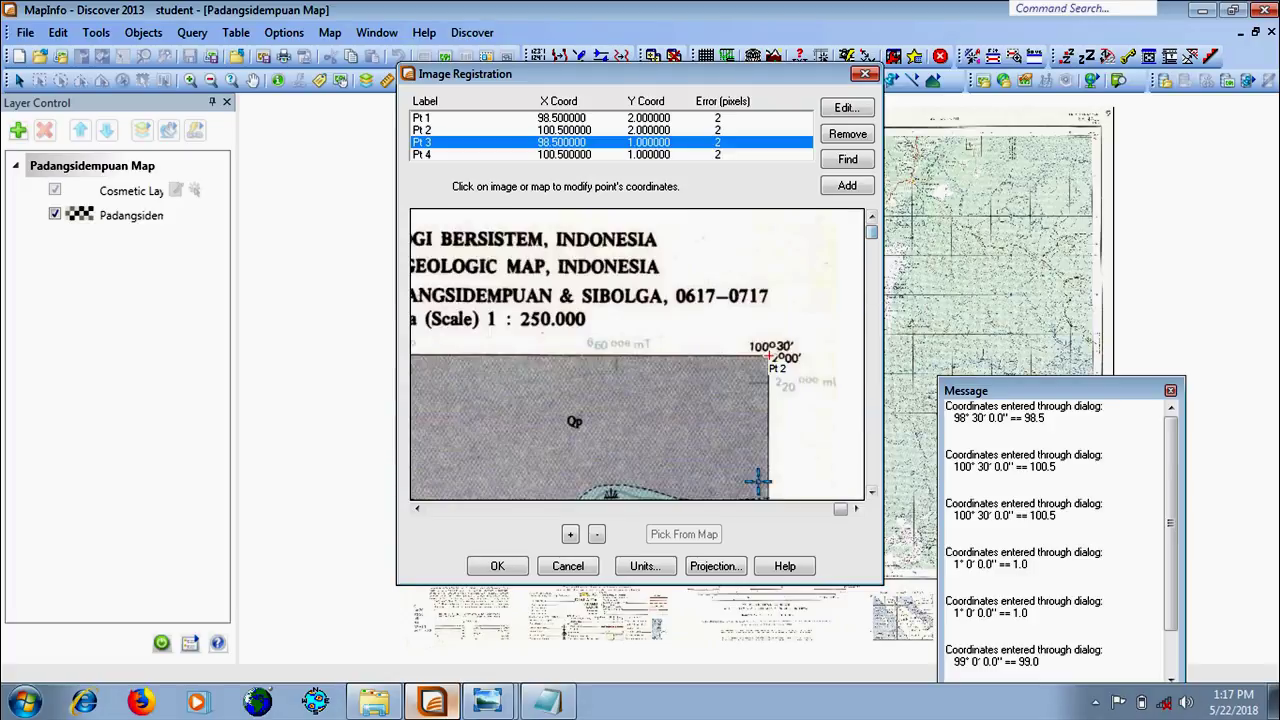
pyautogui.click(630, 130)
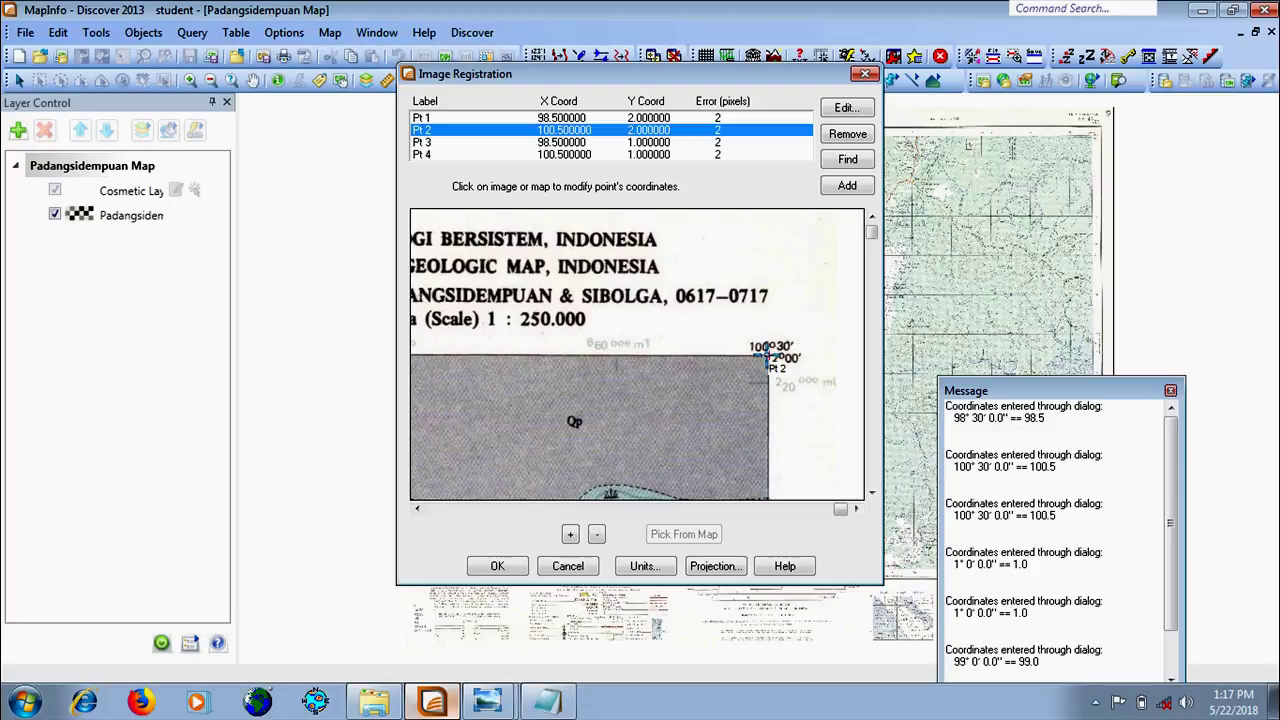
pyautogui.click(765, 355)
pyautogui.click(570, 390)
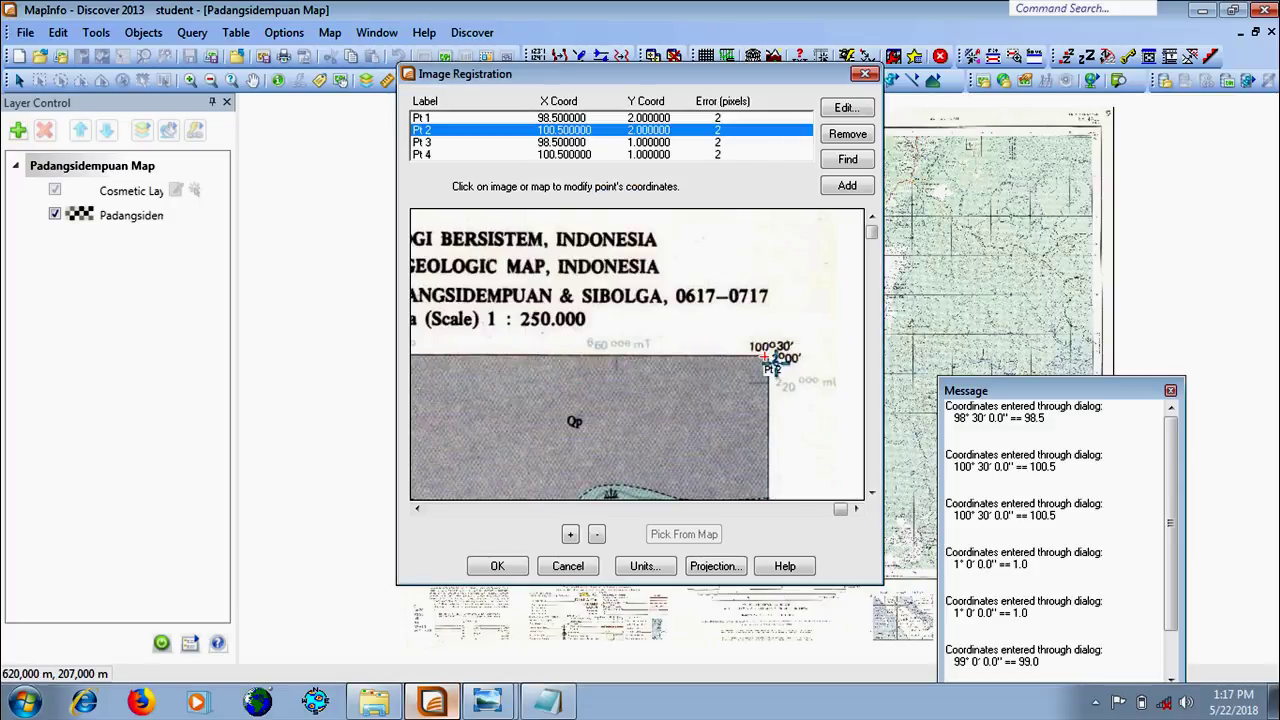
pyautogui.click(767, 355)
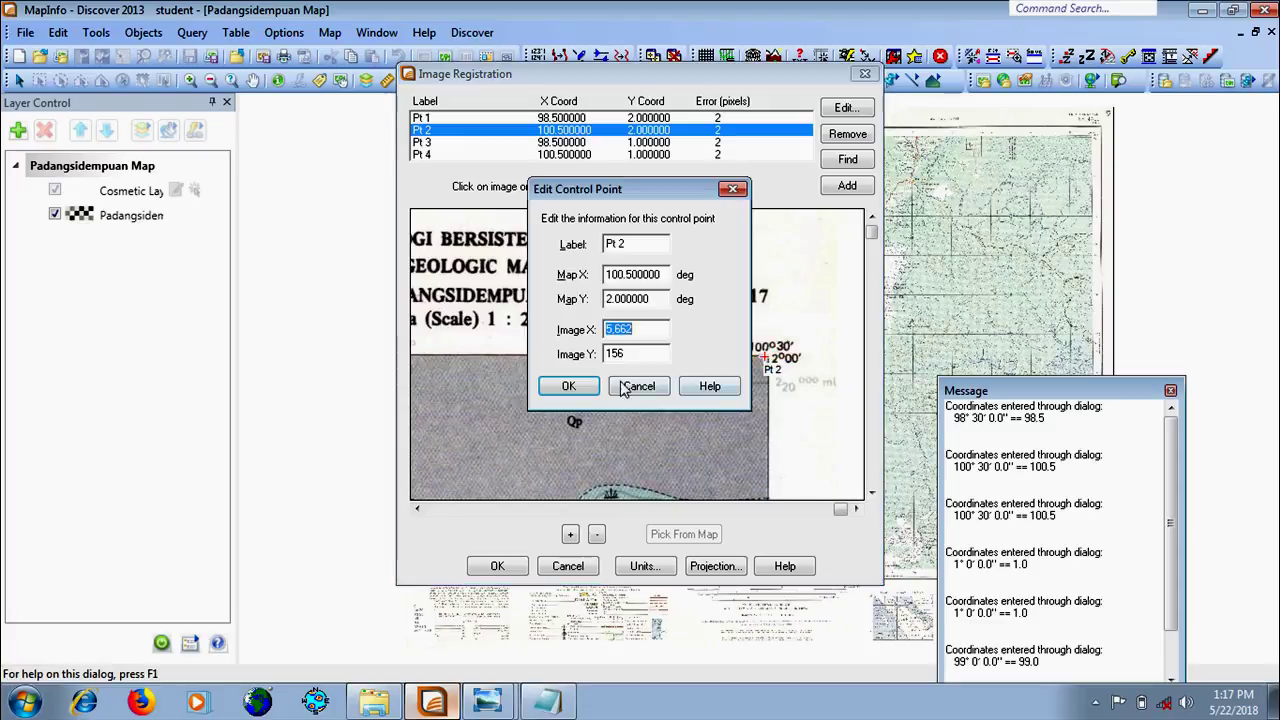
pyautogui.click(558, 387)
# Re-pick the image position of Pt 1 at the 98°30' mark on the geological map's north edge
pyautogui.moveTo(841, 509); pyautogui.dragTo(491, 515)
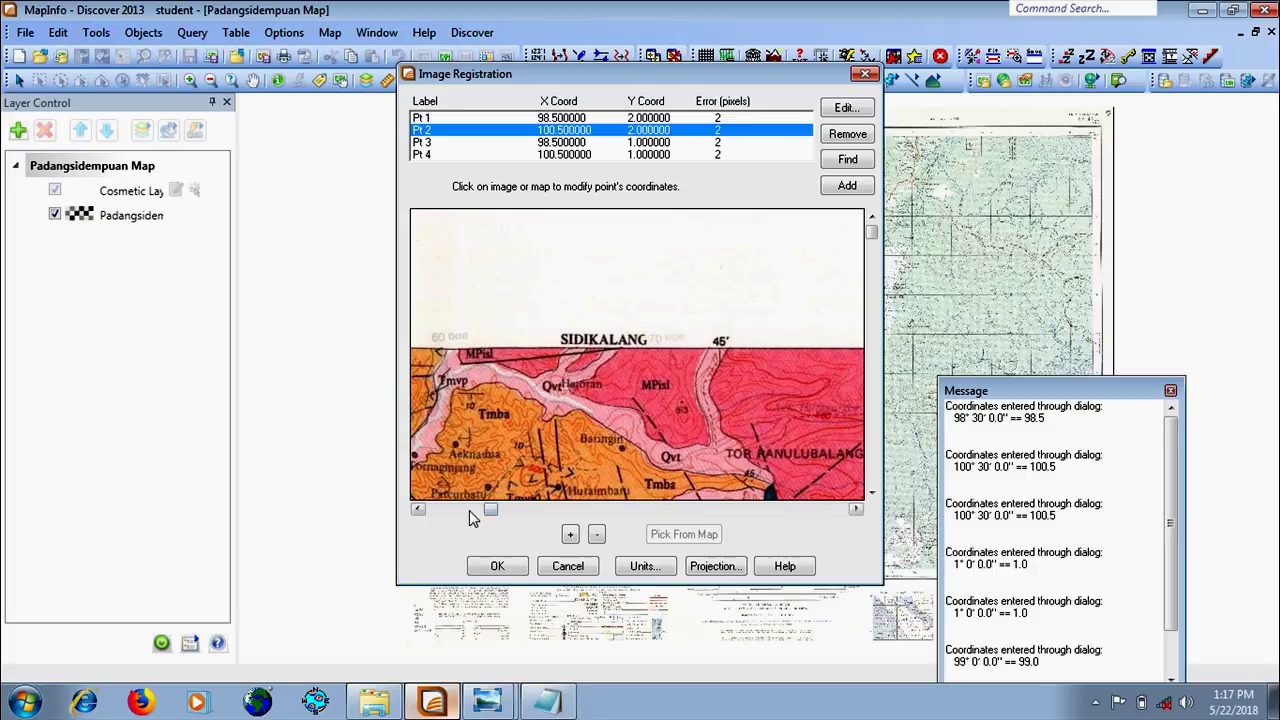
pyautogui.click(468, 512)
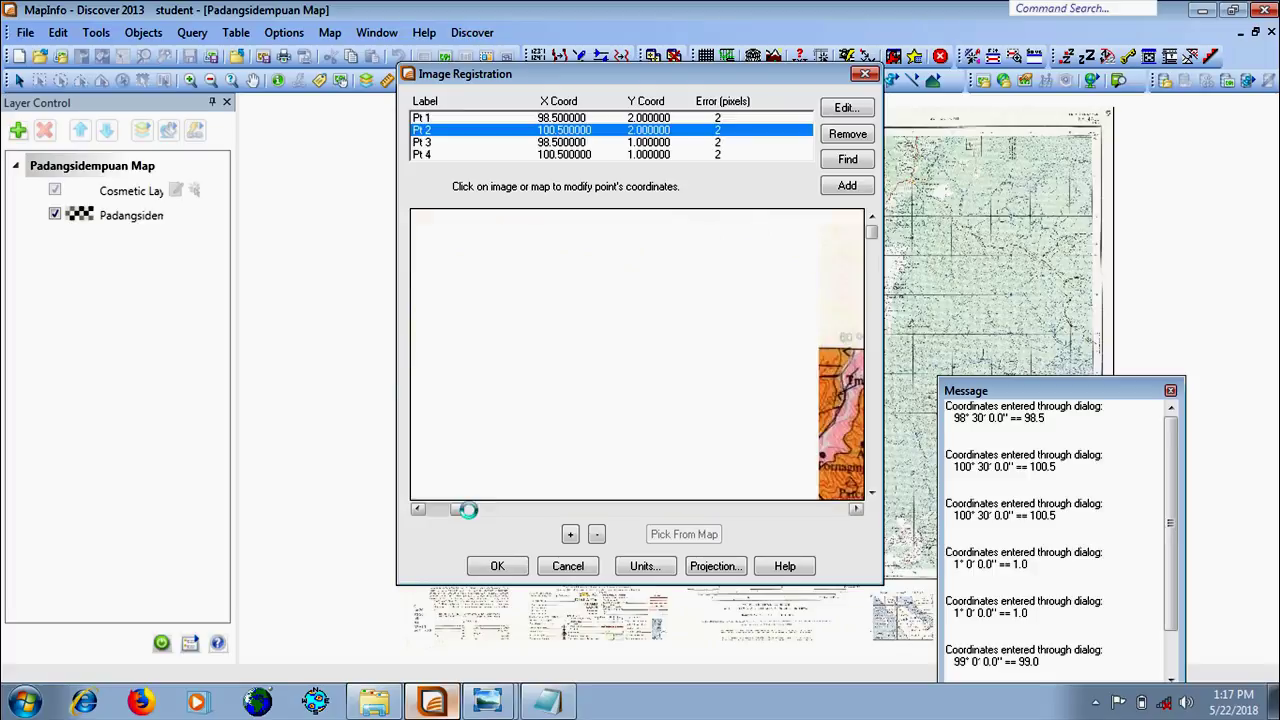
pyautogui.click(639, 118)
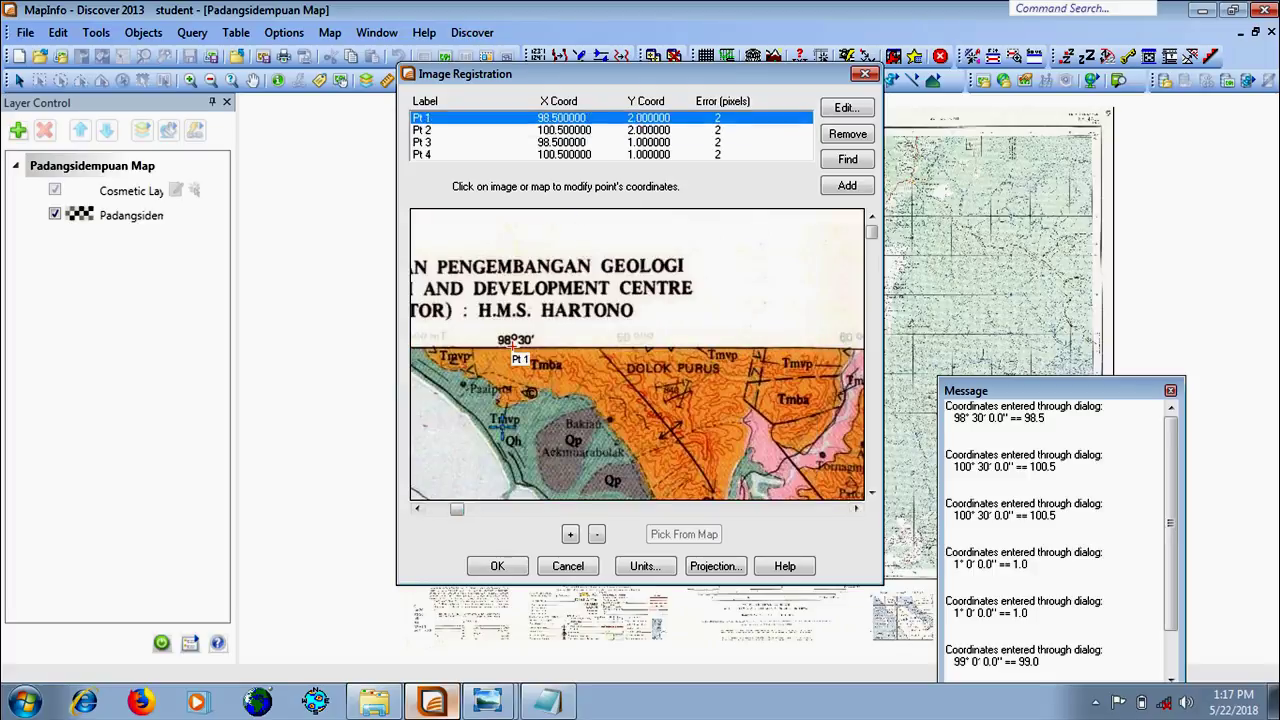
pyautogui.click(514, 348)
pyautogui.click(571, 380)
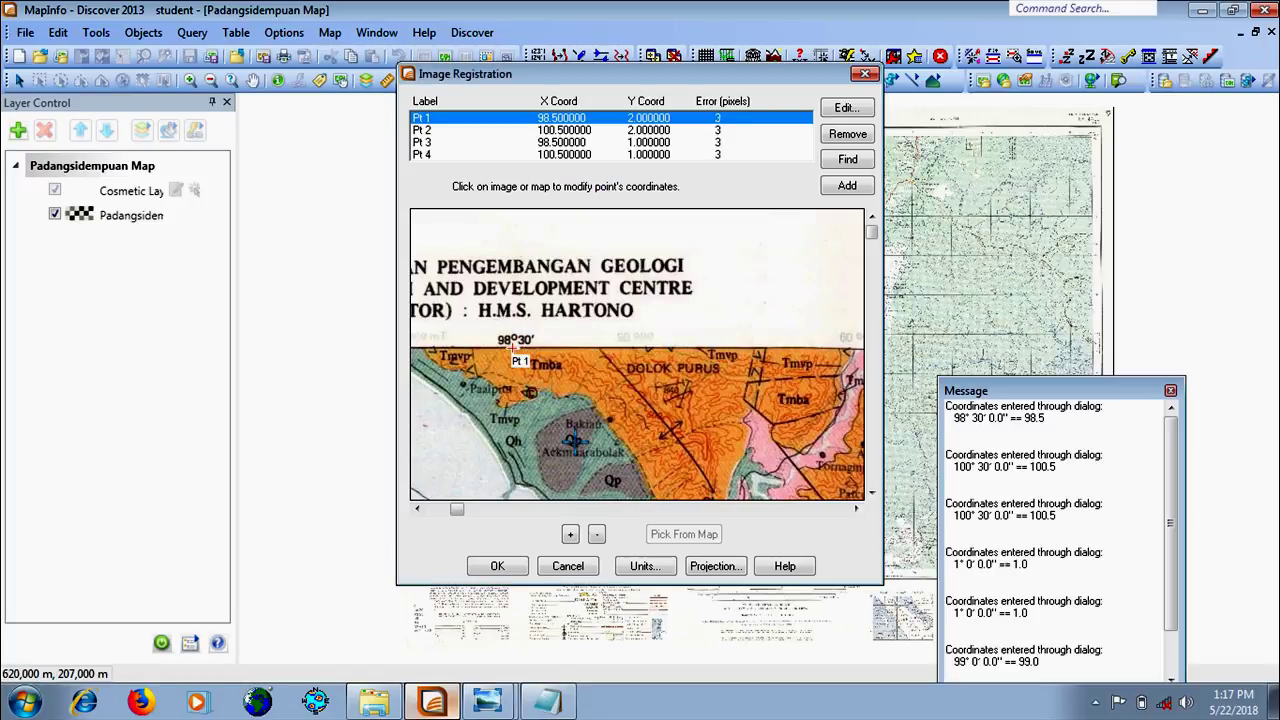
# Refine the image positions of Pt 1 and Pt 3 at the 98°30' marks on the geological map's north and south edges
pyautogui.click(515, 345)
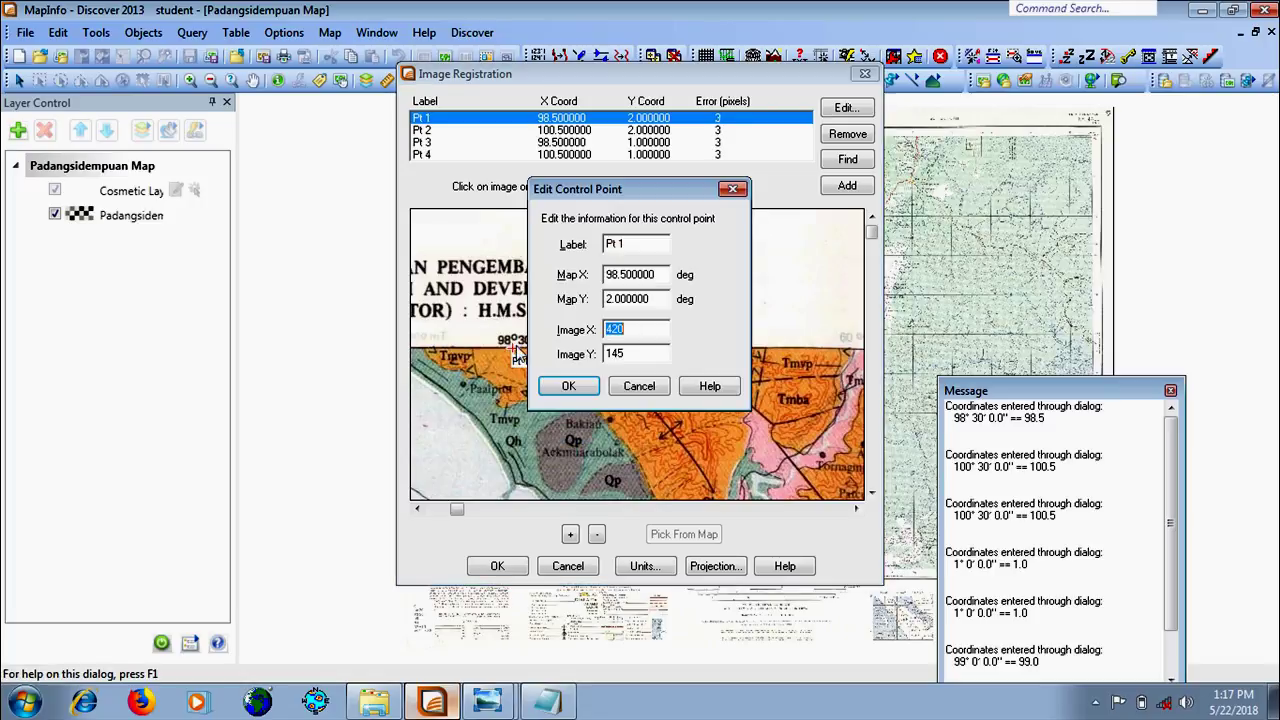
pyautogui.click(565, 385)
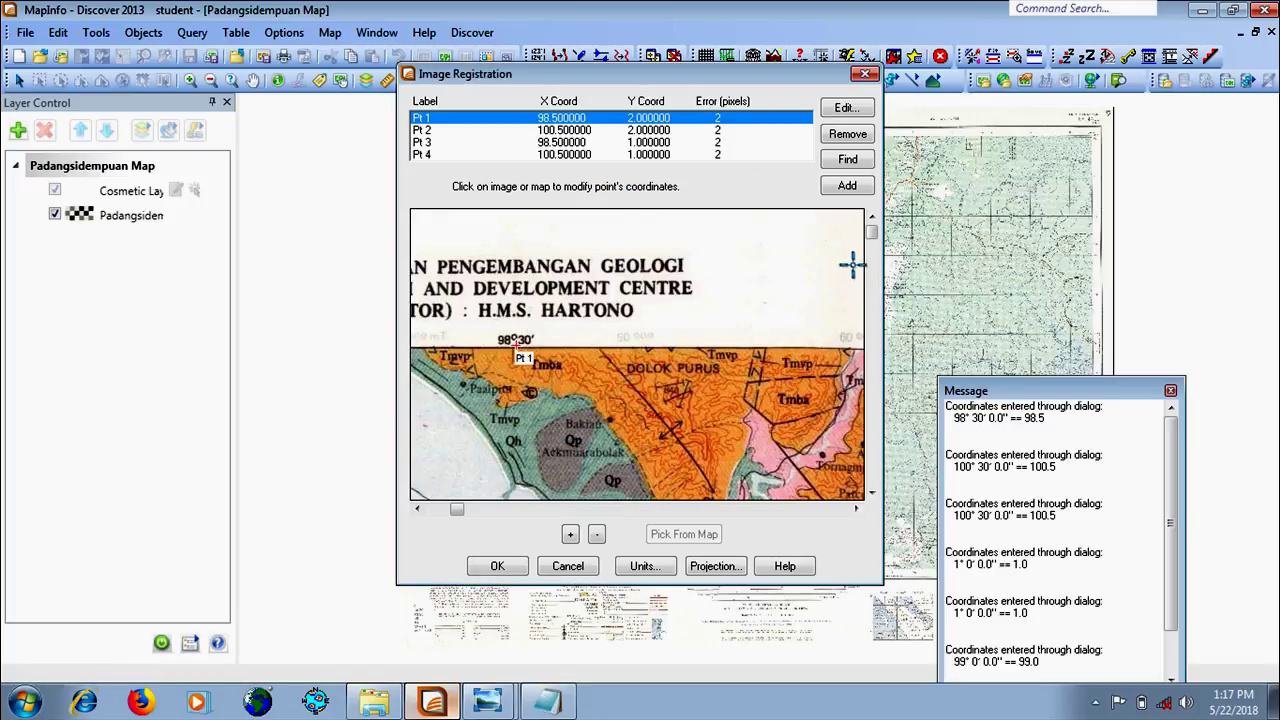
pyautogui.moveTo(872, 240)
pyautogui.mouseDown()
pyautogui.moveTo(866, 470)
pyautogui.moveTo(862, 425)
pyautogui.moveTo(858, 448)
pyautogui.moveTo(872, 414)
pyautogui.mouseUp()
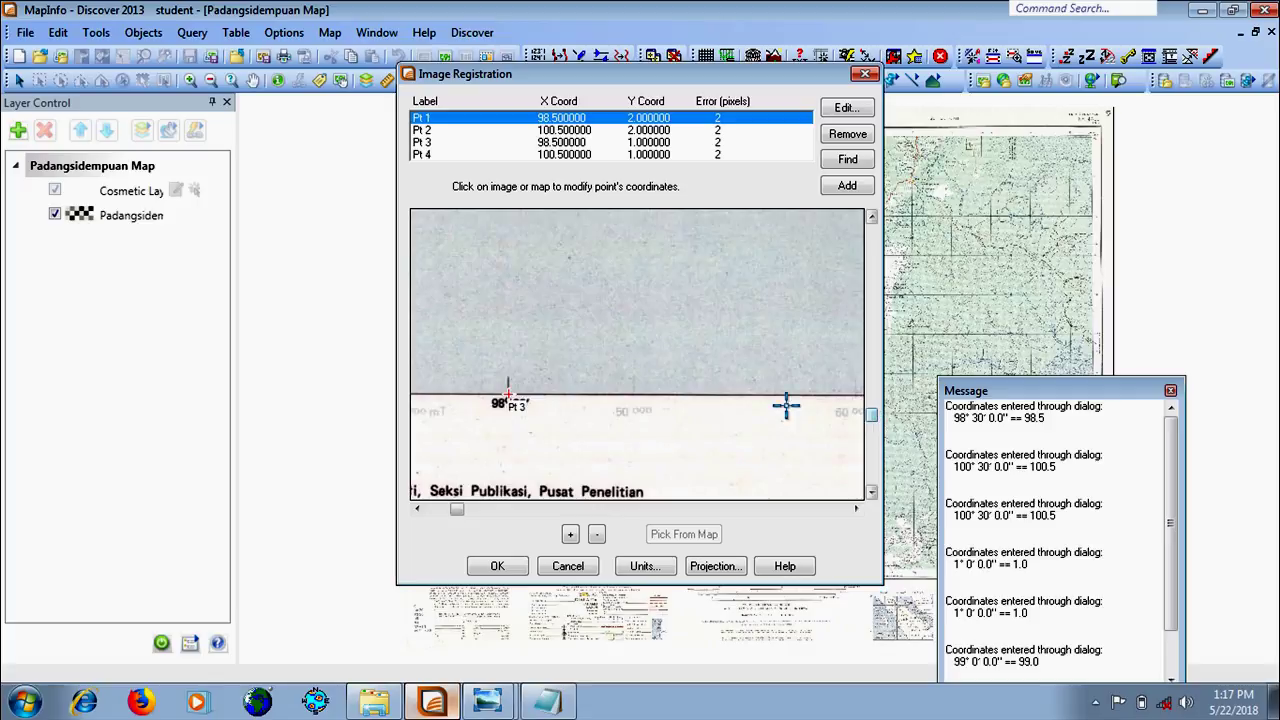
pyautogui.click(679, 143)
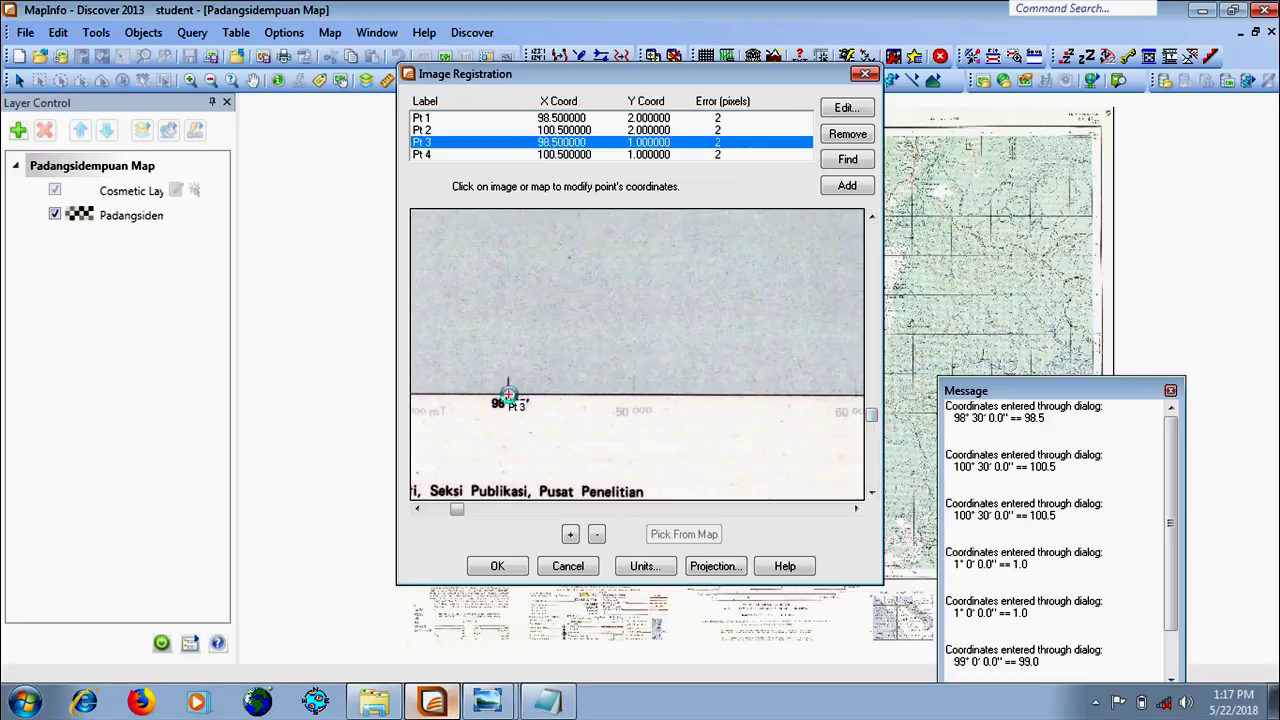
pyautogui.click(509, 398)
pyautogui.click(570, 387)
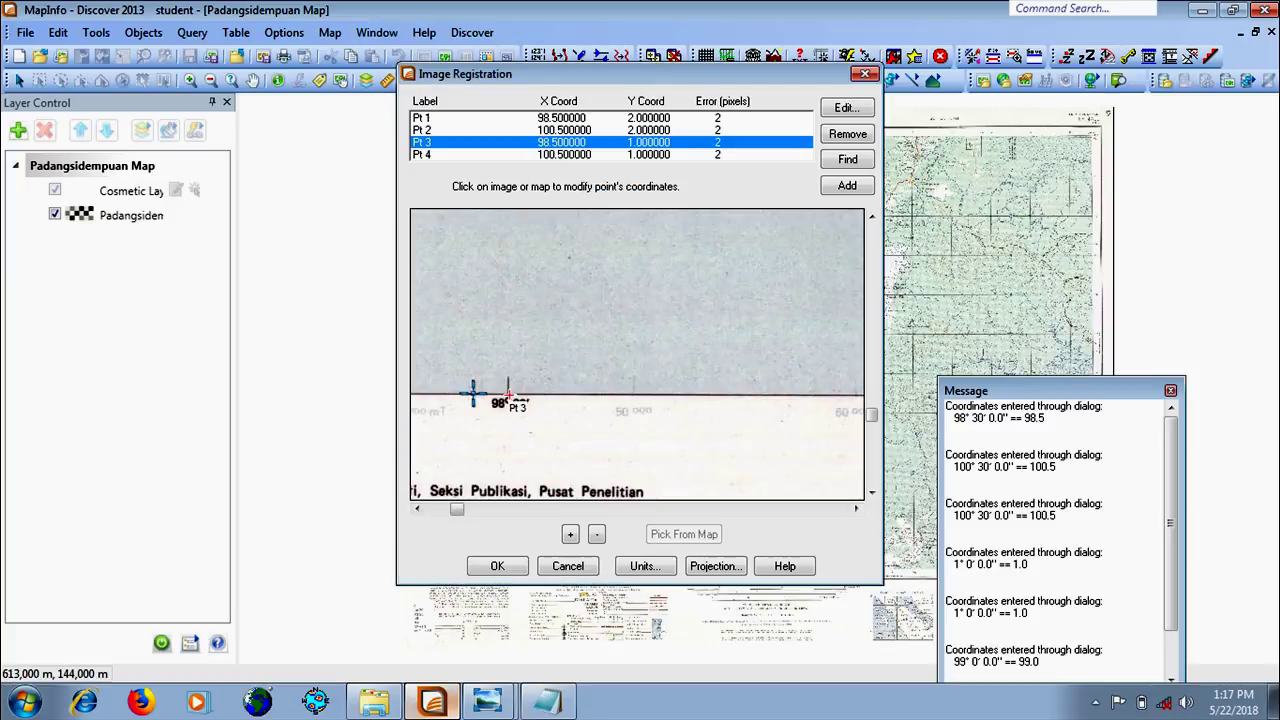
# Re-pick the image position of Pt 4 exactly on the geological map's southeast frame corner at 100°30', 1°00', keeping its map coordinates
pyautogui.moveTo(457, 510); pyautogui.dragTo(815, 513)
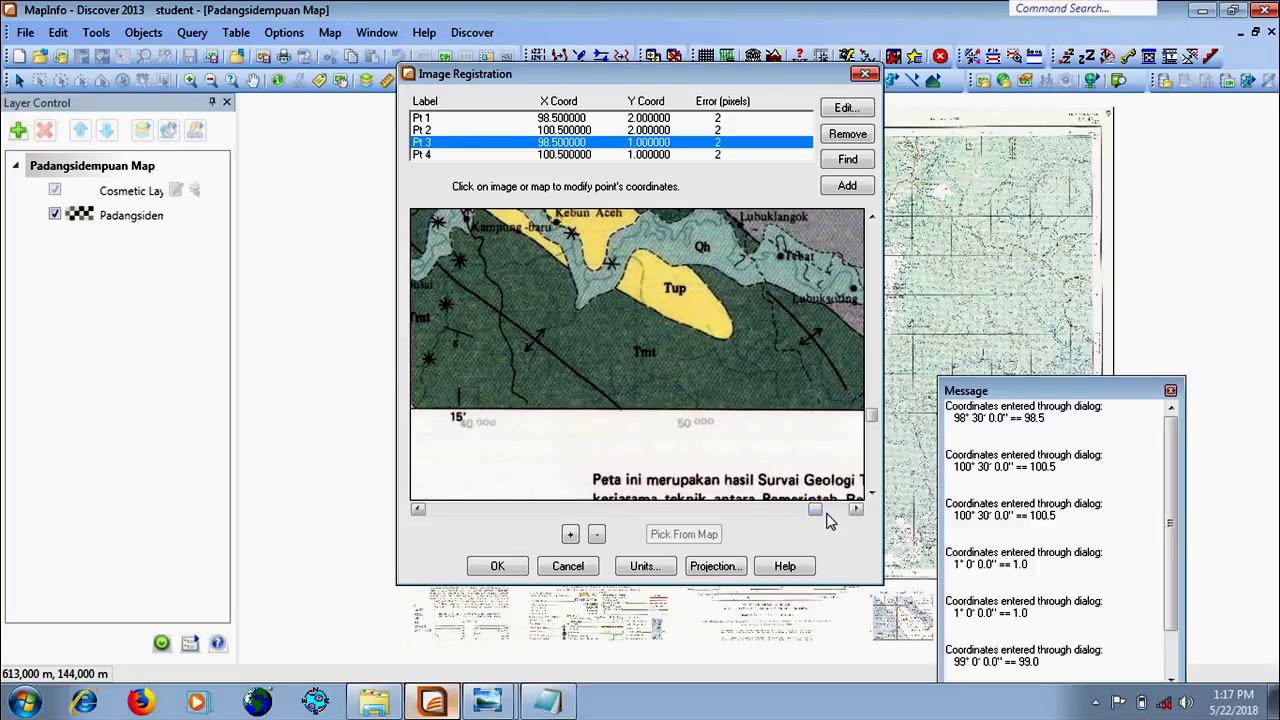
pyautogui.click(843, 508)
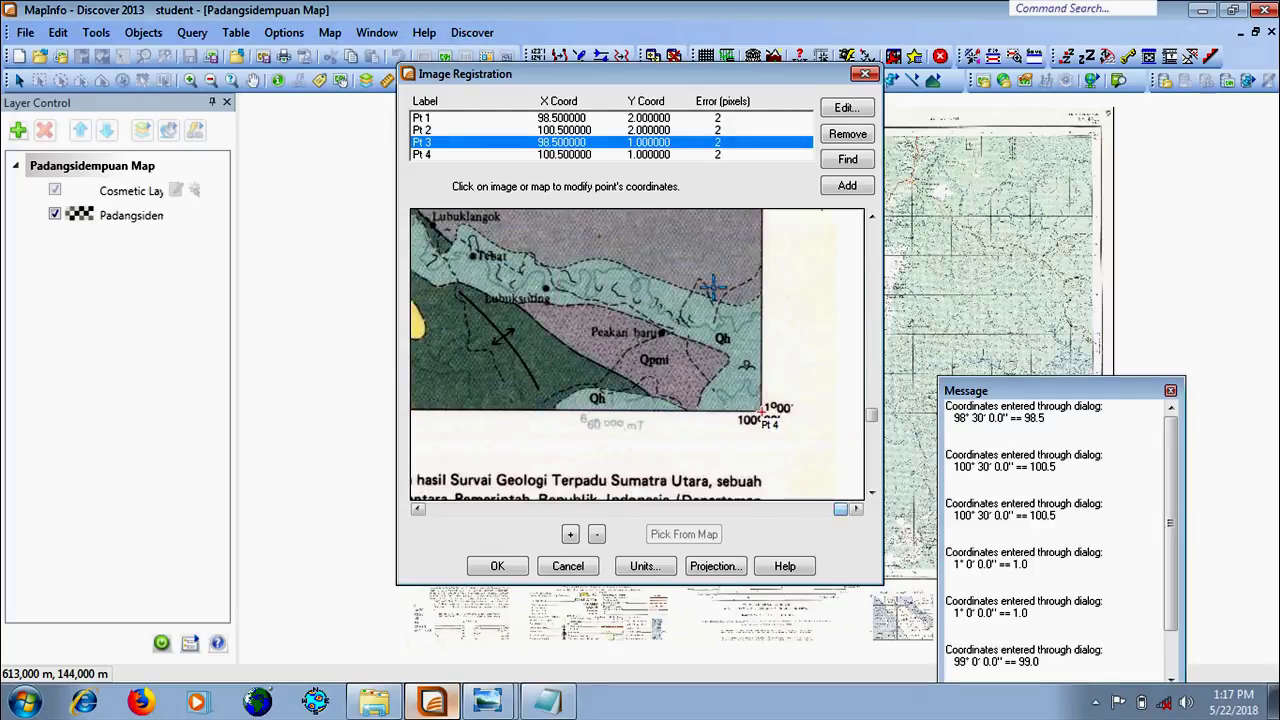
pyautogui.click(702, 156)
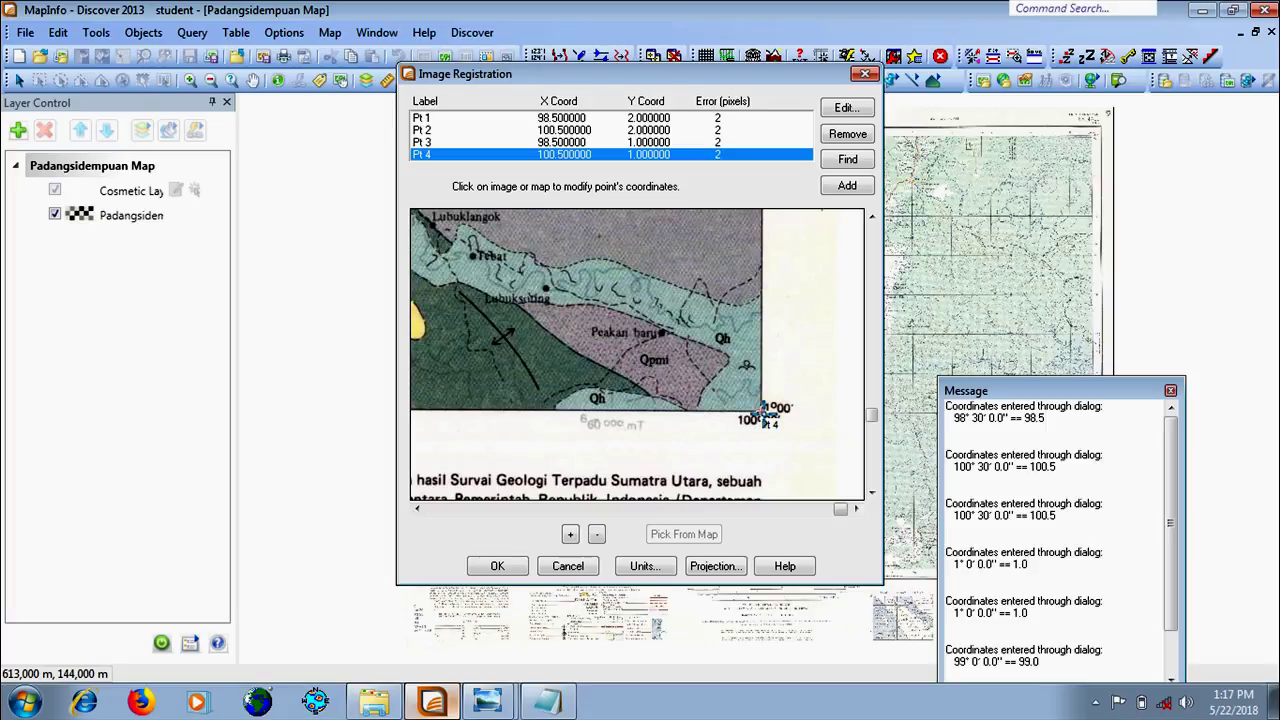
pyautogui.click(760, 408)
pyautogui.click(574, 383)
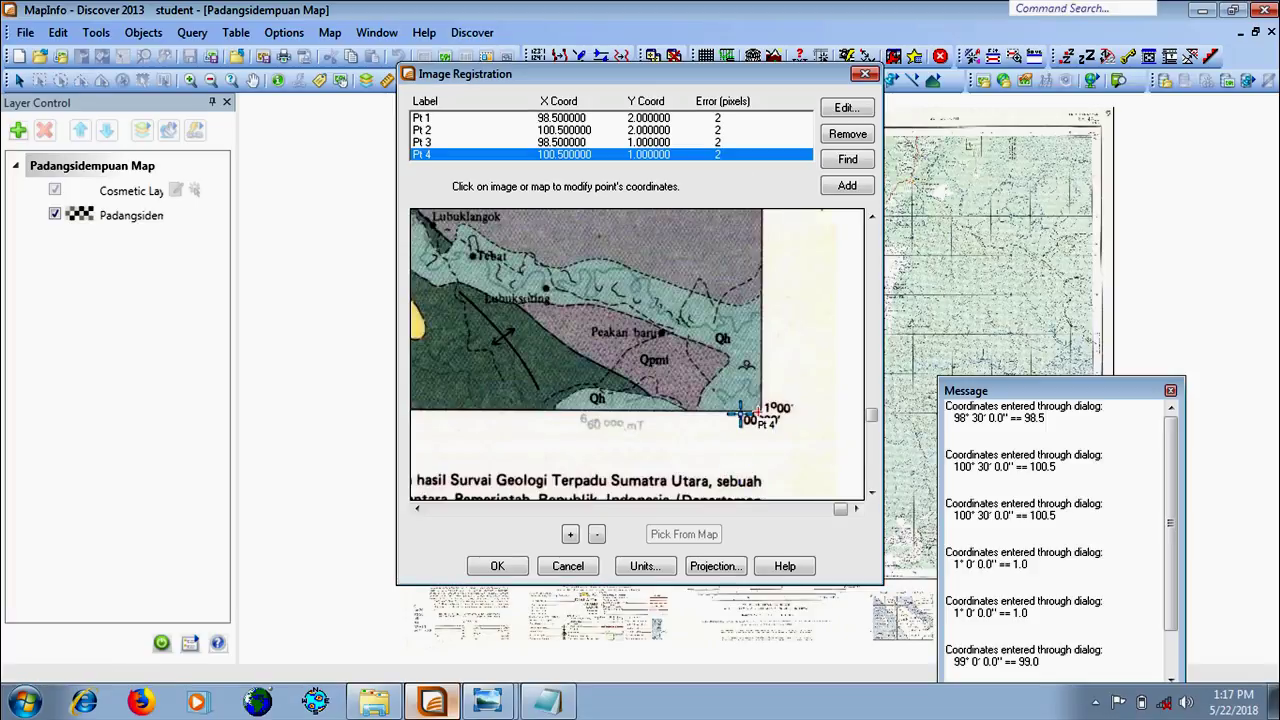
pyautogui.click(740, 417)
pyautogui.click(574, 383)
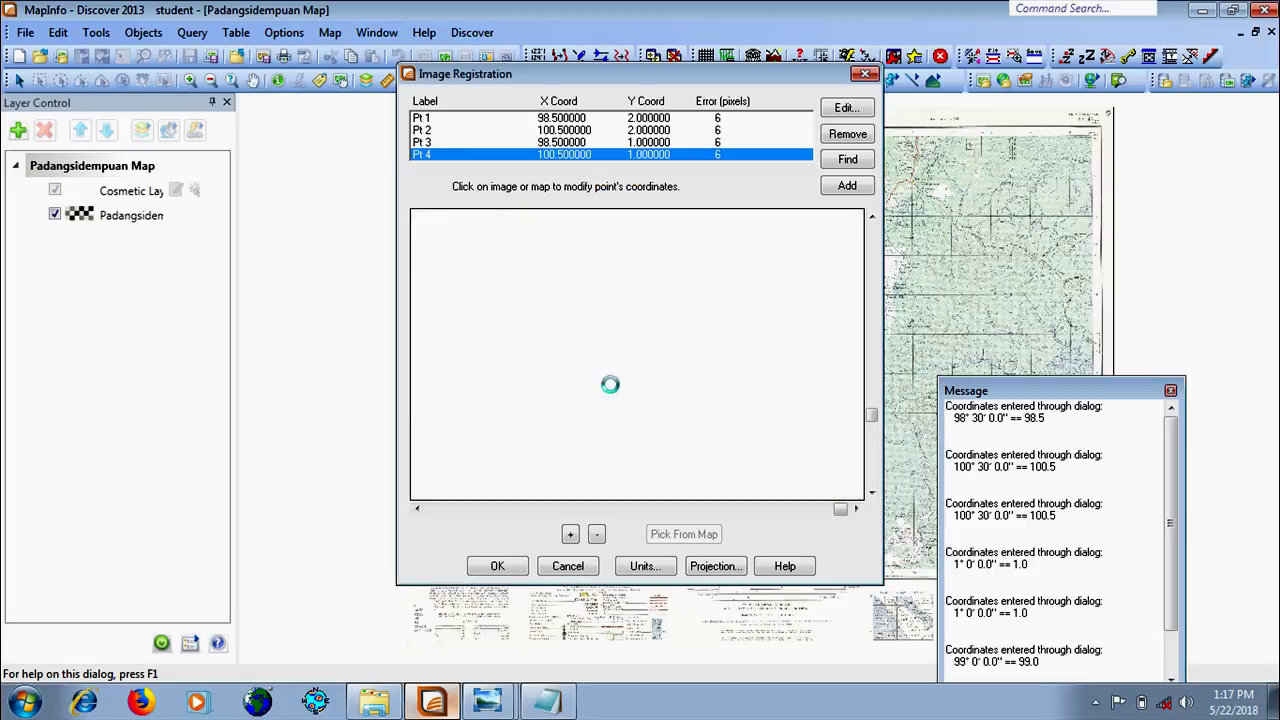
pyautogui.click(764, 410)
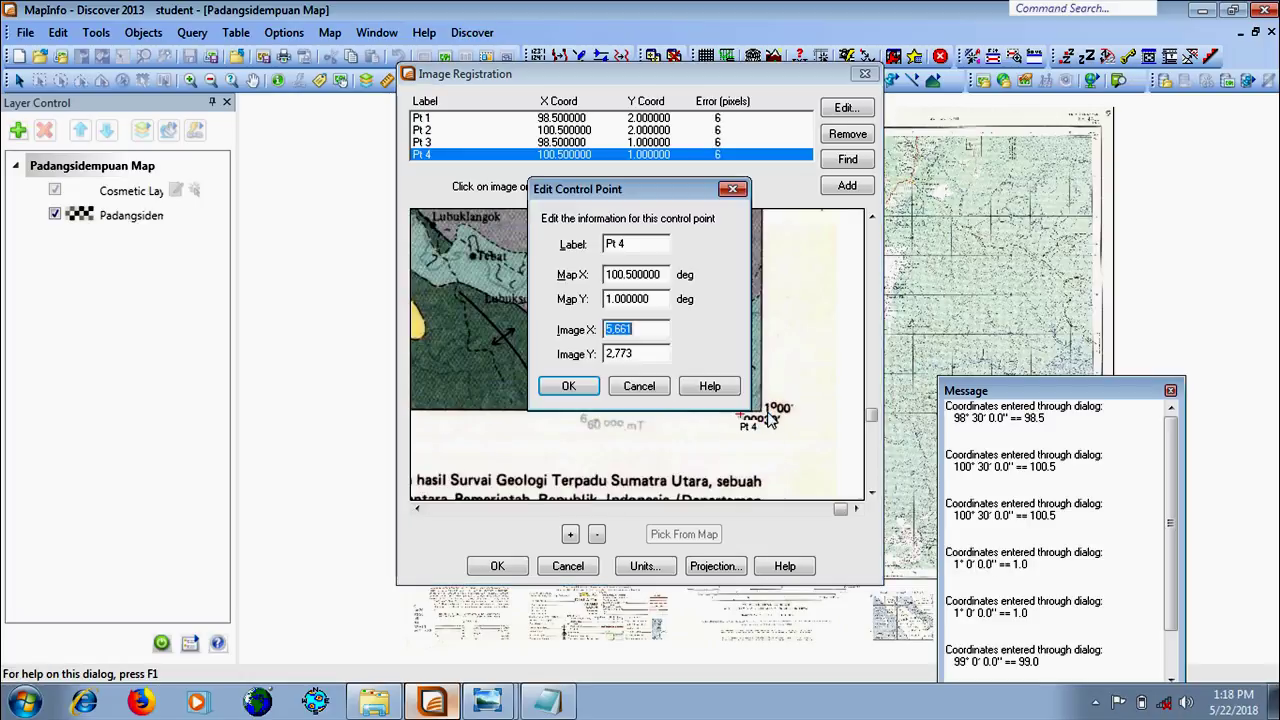
pyautogui.click(574, 383)
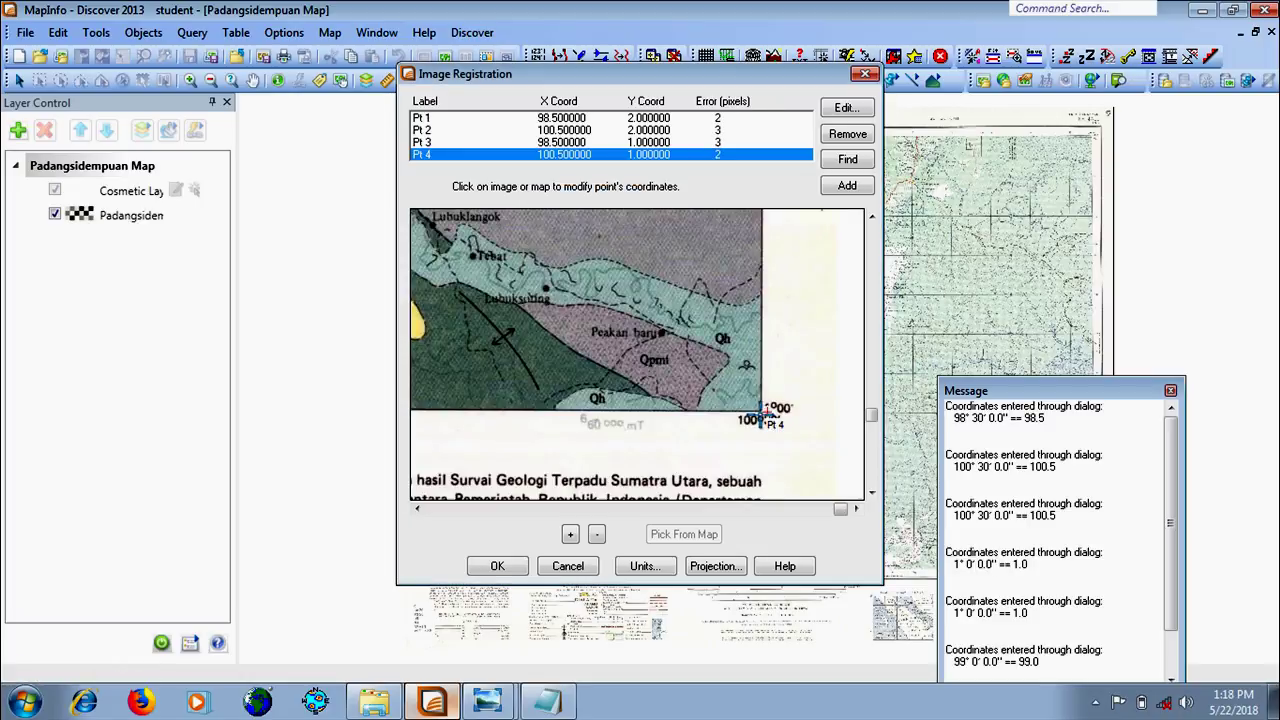
pyautogui.click(768, 414)
pyautogui.click(572, 383)
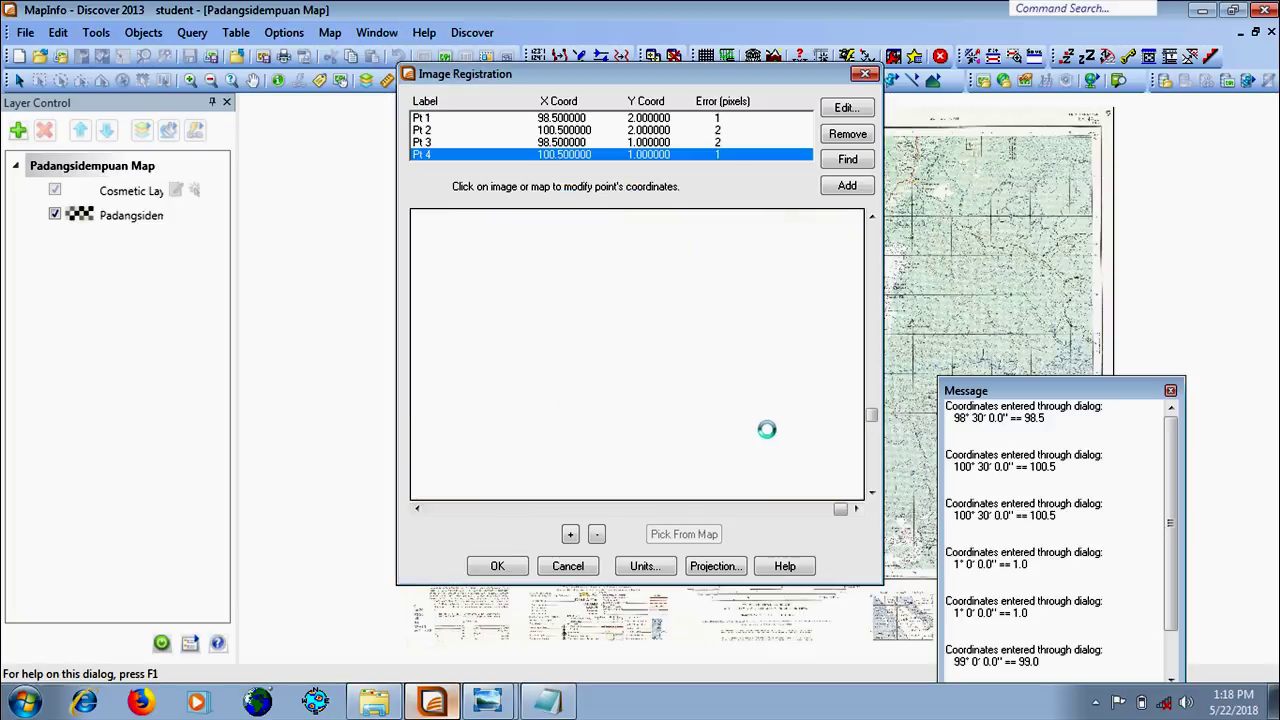
# Fine-tune the image position of Pt 2 on the northeast frame corner at 100°30', 2°00', keeping its map coordinates
pyautogui.moveTo(872, 383); pyautogui.dragTo(872, 232)
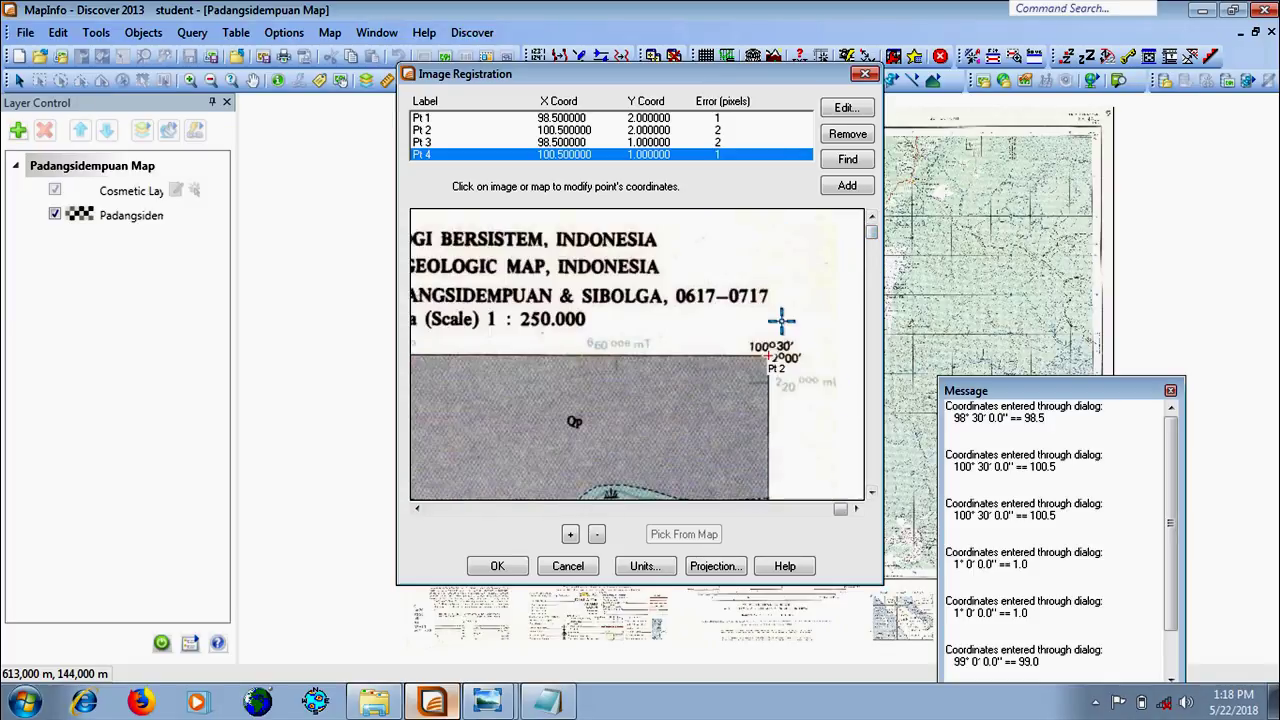
pyautogui.click(736, 131)
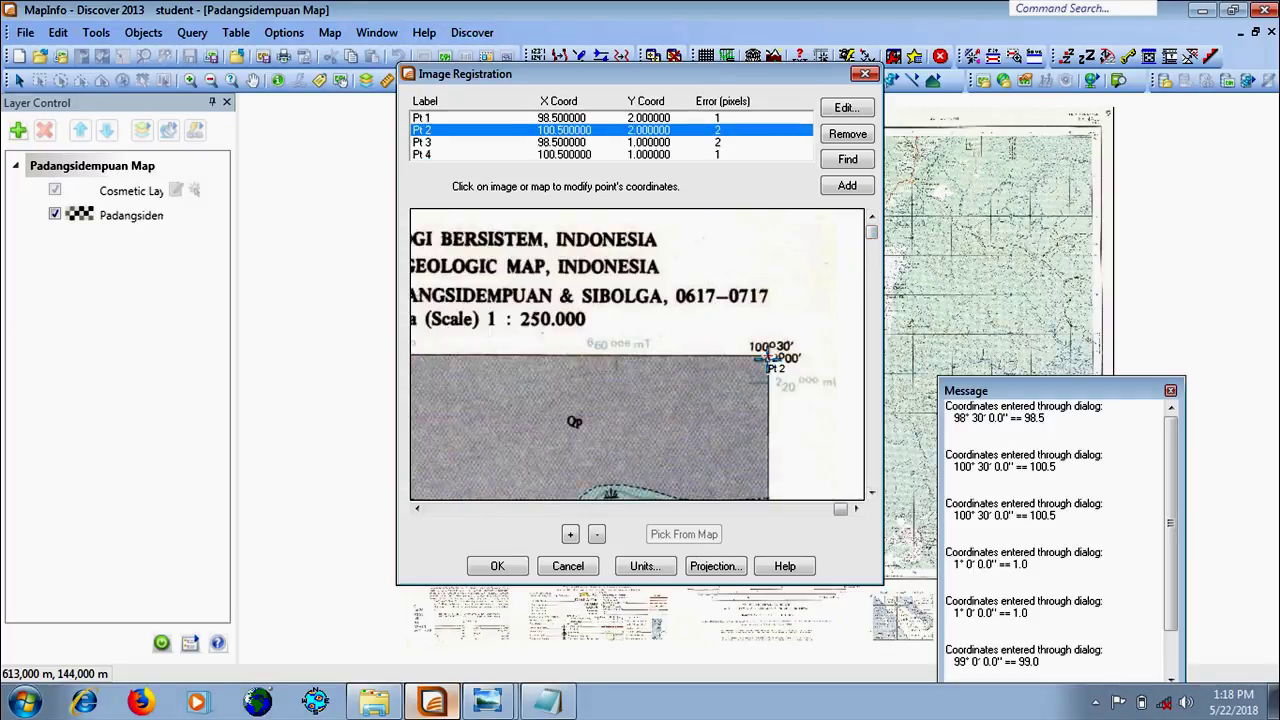
pyautogui.click(766, 354)
pyautogui.click(585, 386)
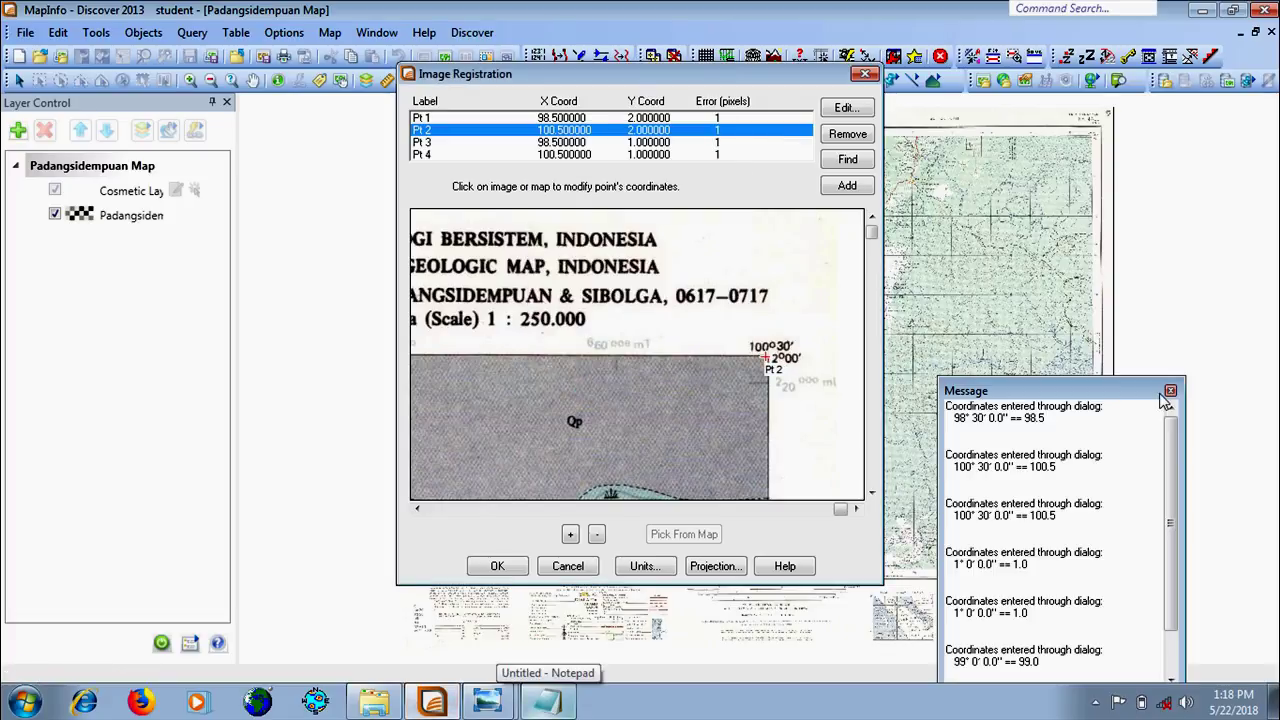
# Set the projection to UTM Zone 47, Northern Hemisphere (WGS 84) [EPSG: 32647] and complete the geological map's registration
pyautogui.click(714, 566)
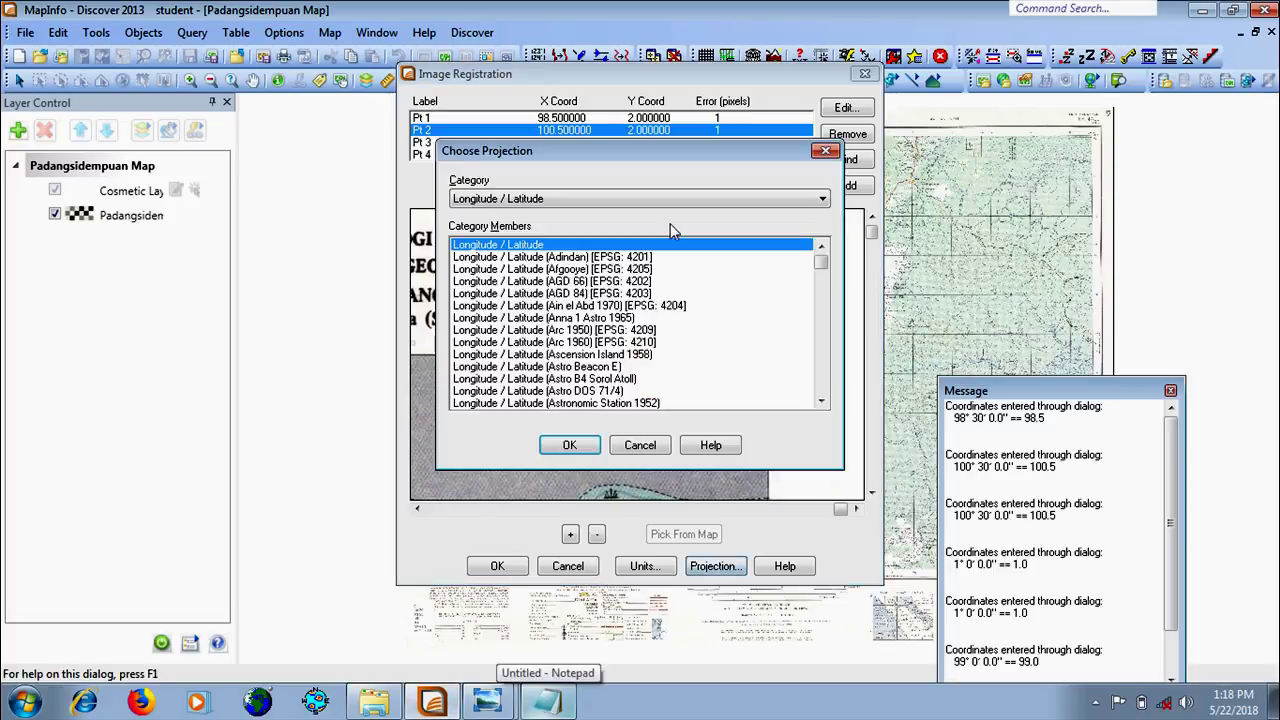
pyautogui.click(702, 202)
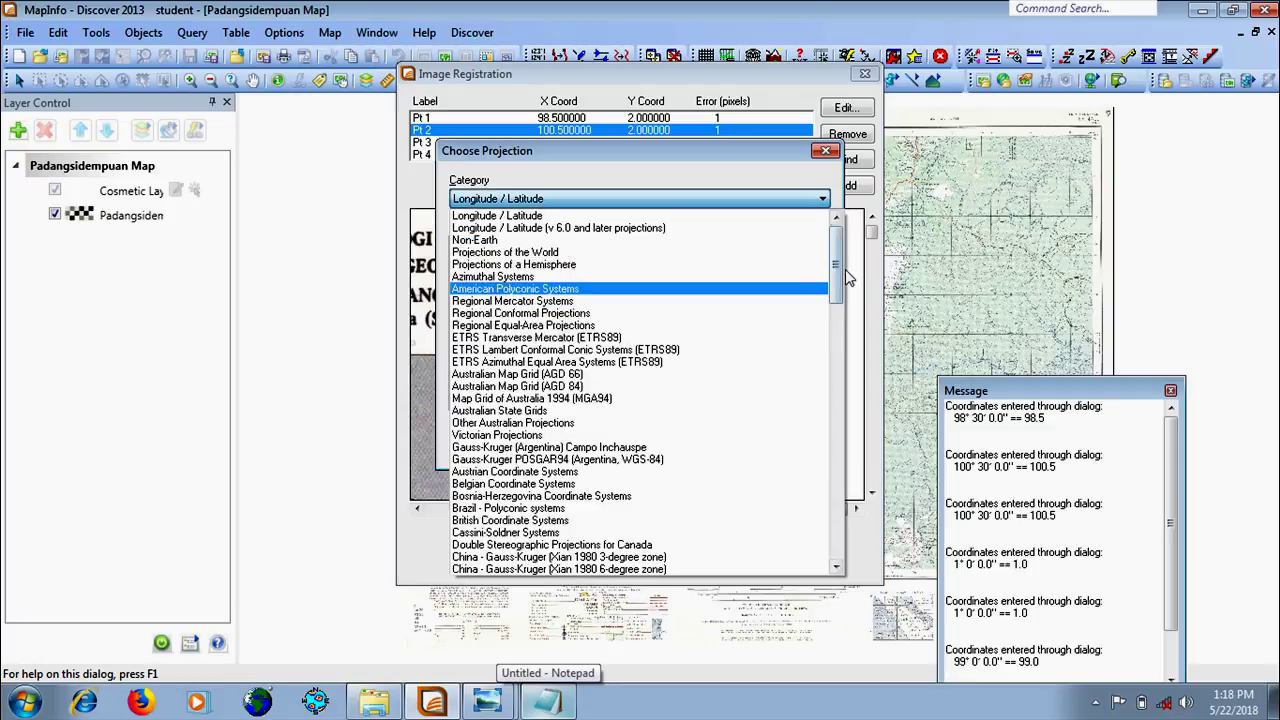
pyautogui.moveTo(836, 287); pyautogui.dragTo(846, 560)
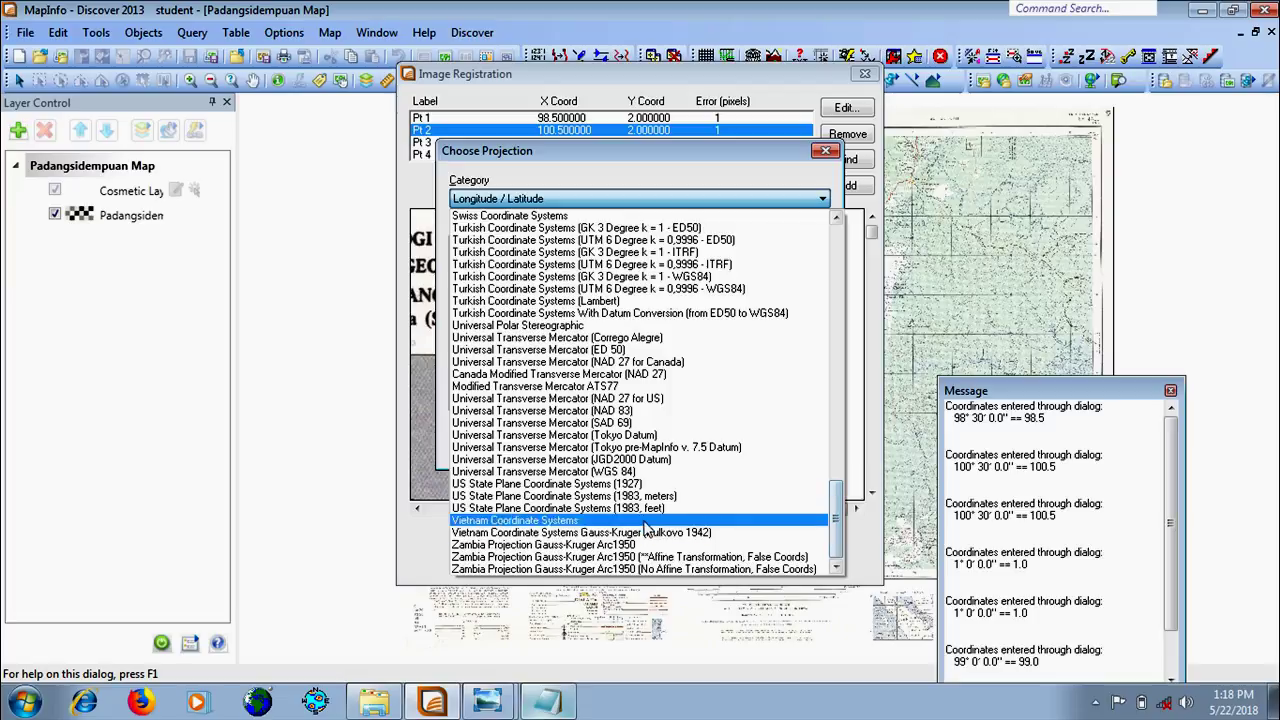
pyautogui.click(617, 472)
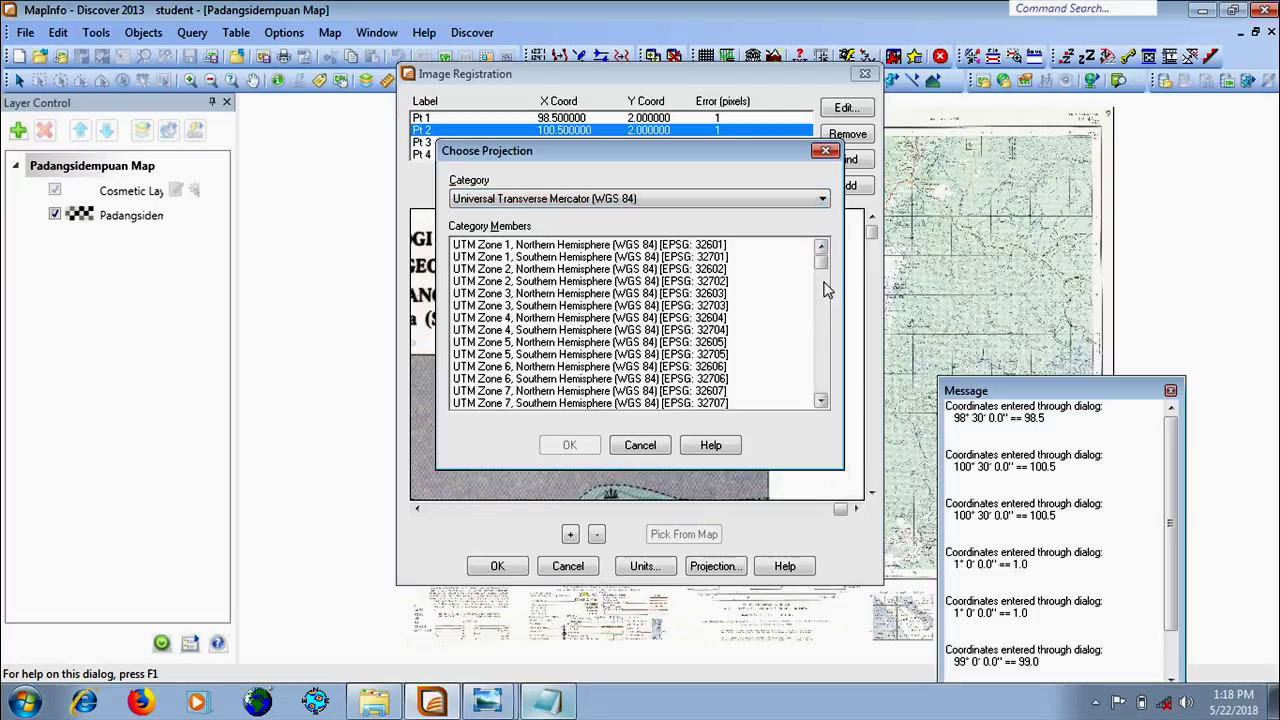
pyautogui.moveTo(822, 265); pyautogui.dragTo(821, 352)
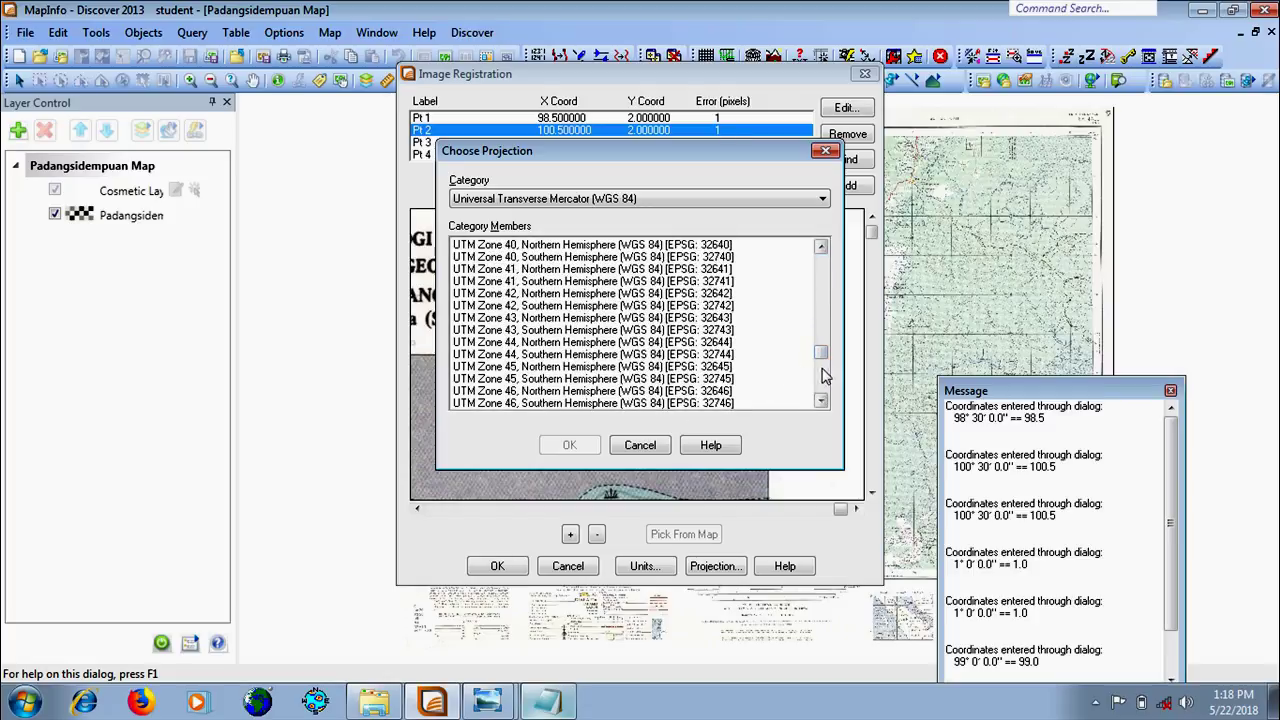
pyautogui.click(819, 372)
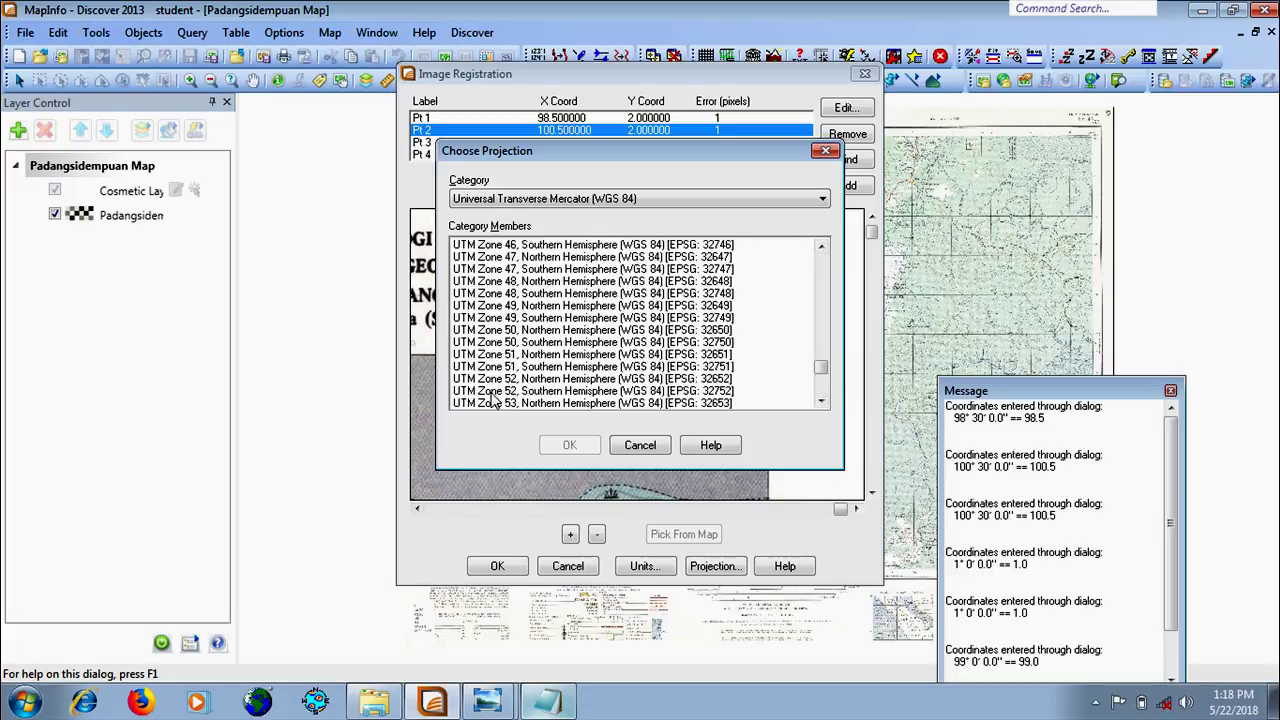
pyautogui.click(532, 257)
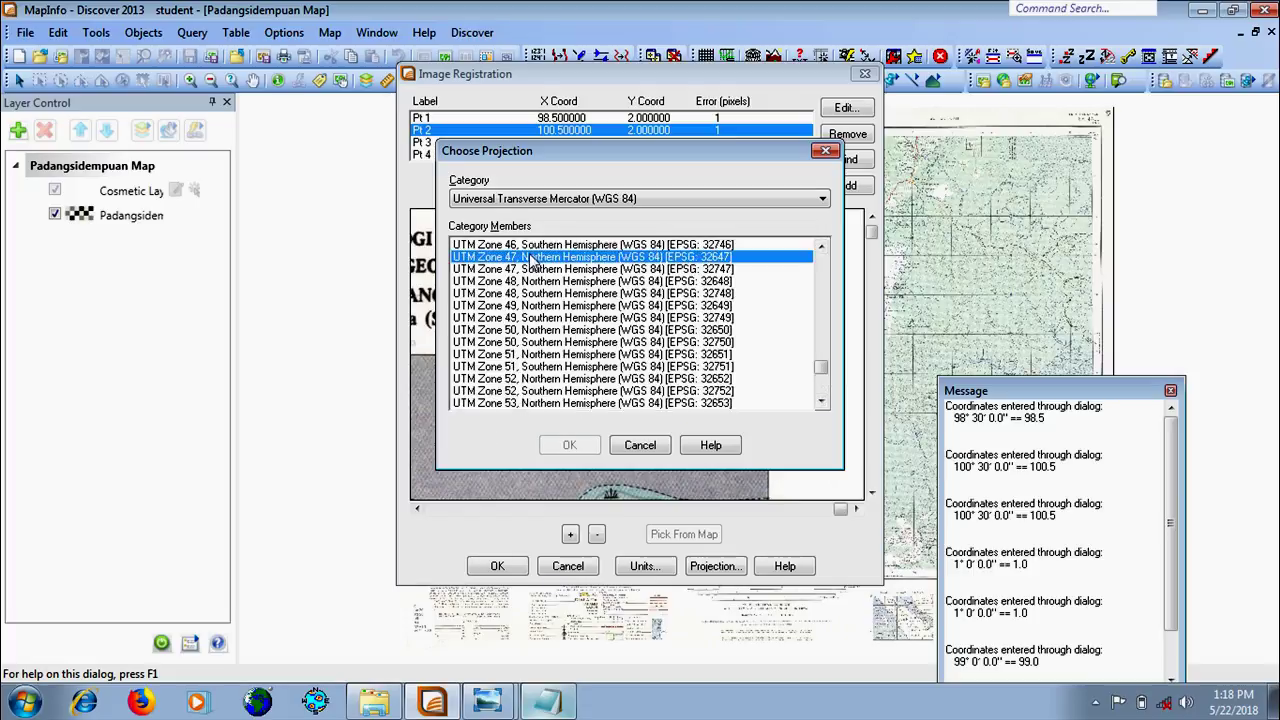
pyautogui.click(569, 445)
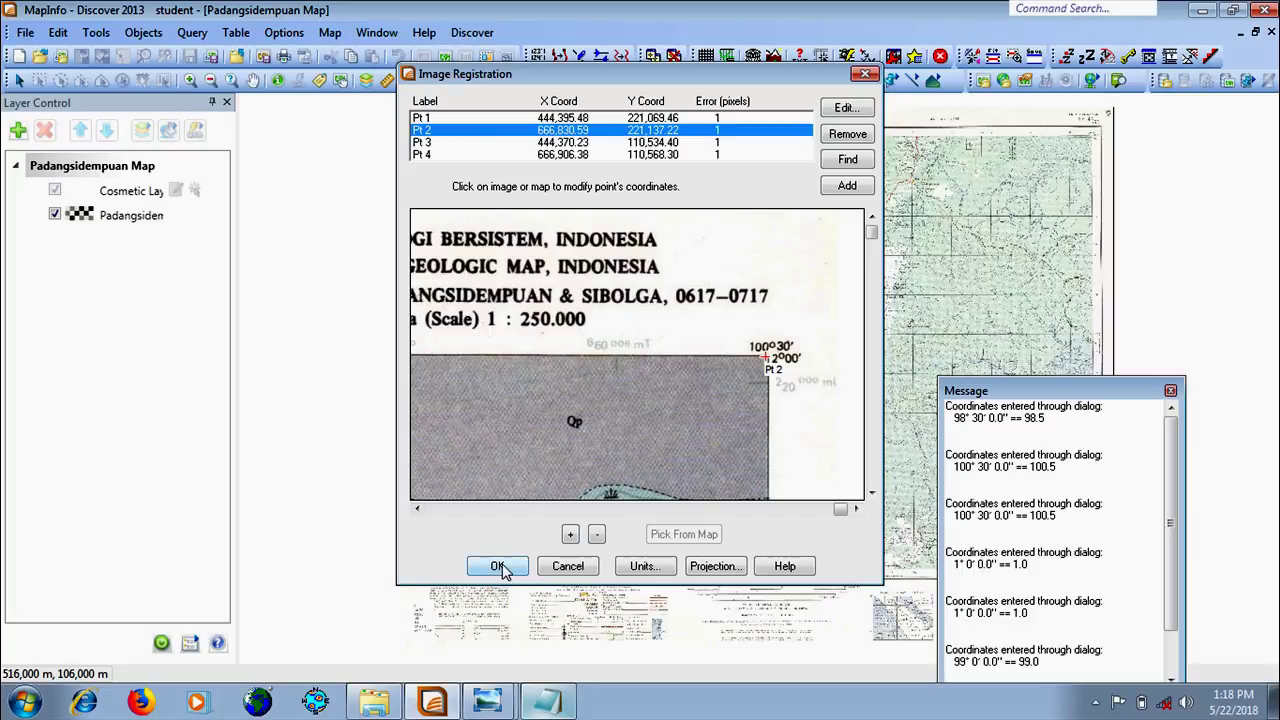
pyautogui.click(497, 566)
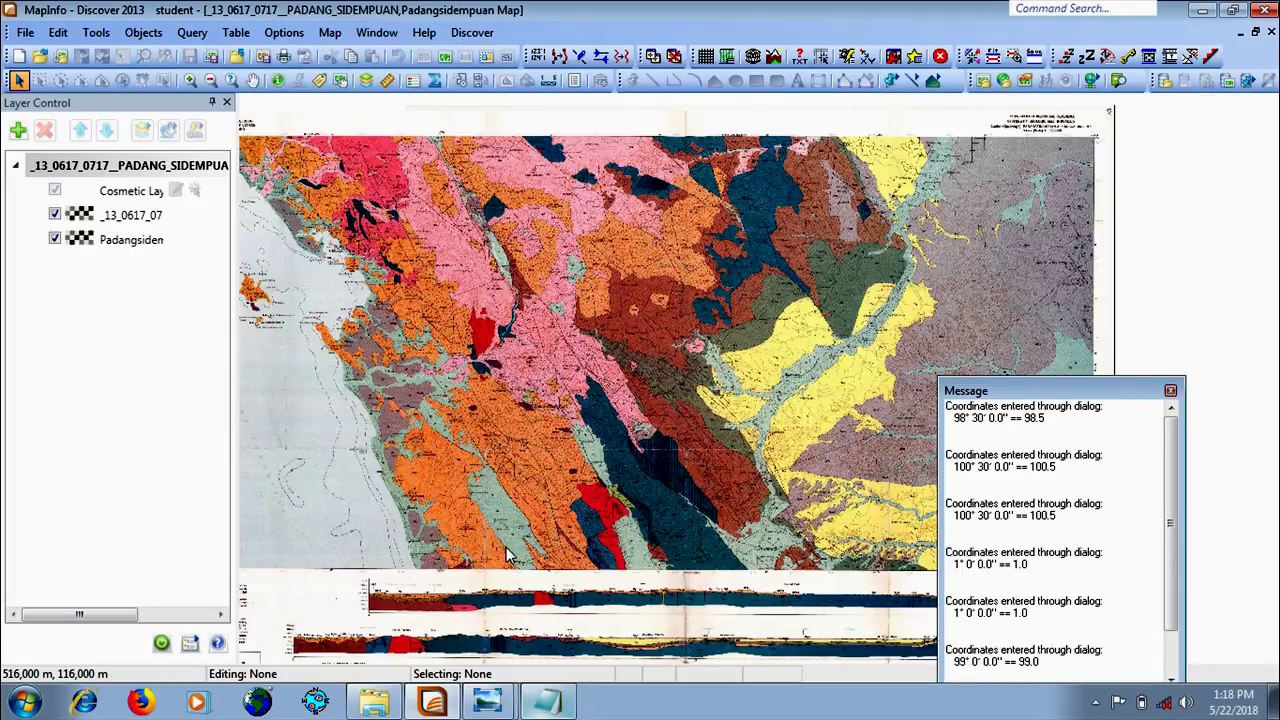
# Move the Padangsidempuan topographic layer above the geological map layer and close the Message window
pyautogui.click(141, 245)
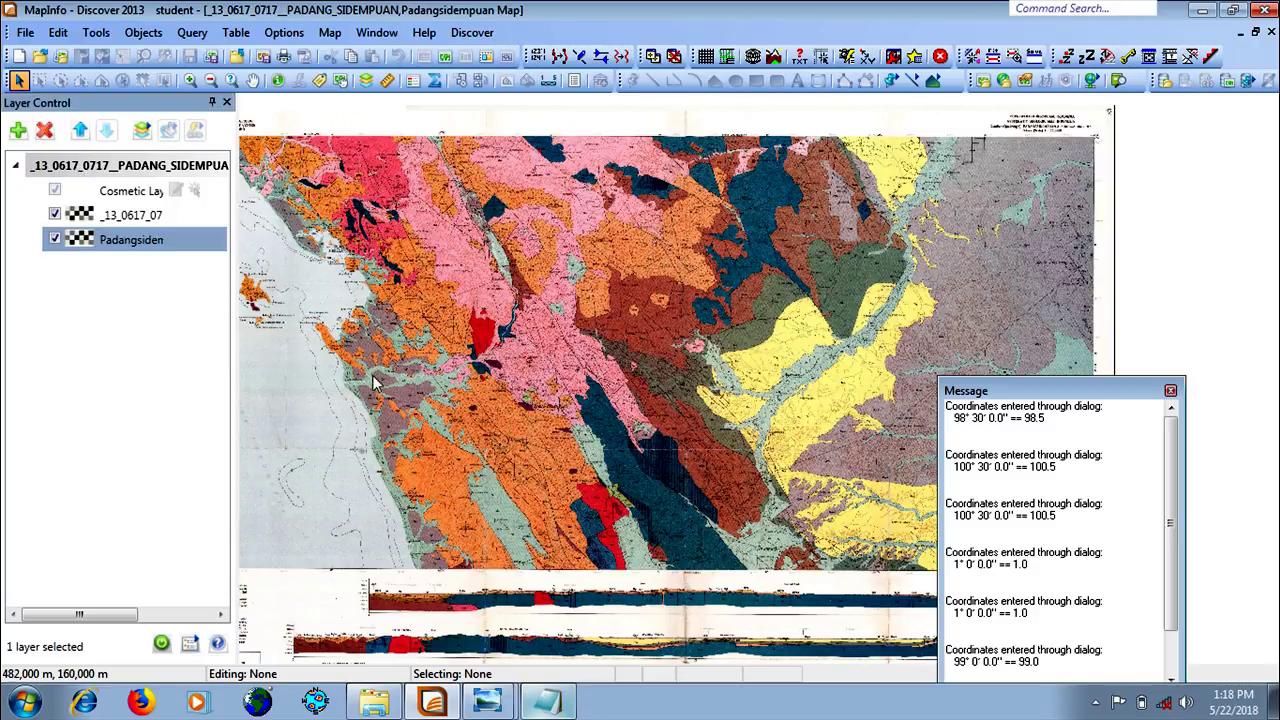
pyautogui.click(136, 245)
pyautogui.moveTo(135, 205); pyautogui.dragTo(136, 208)
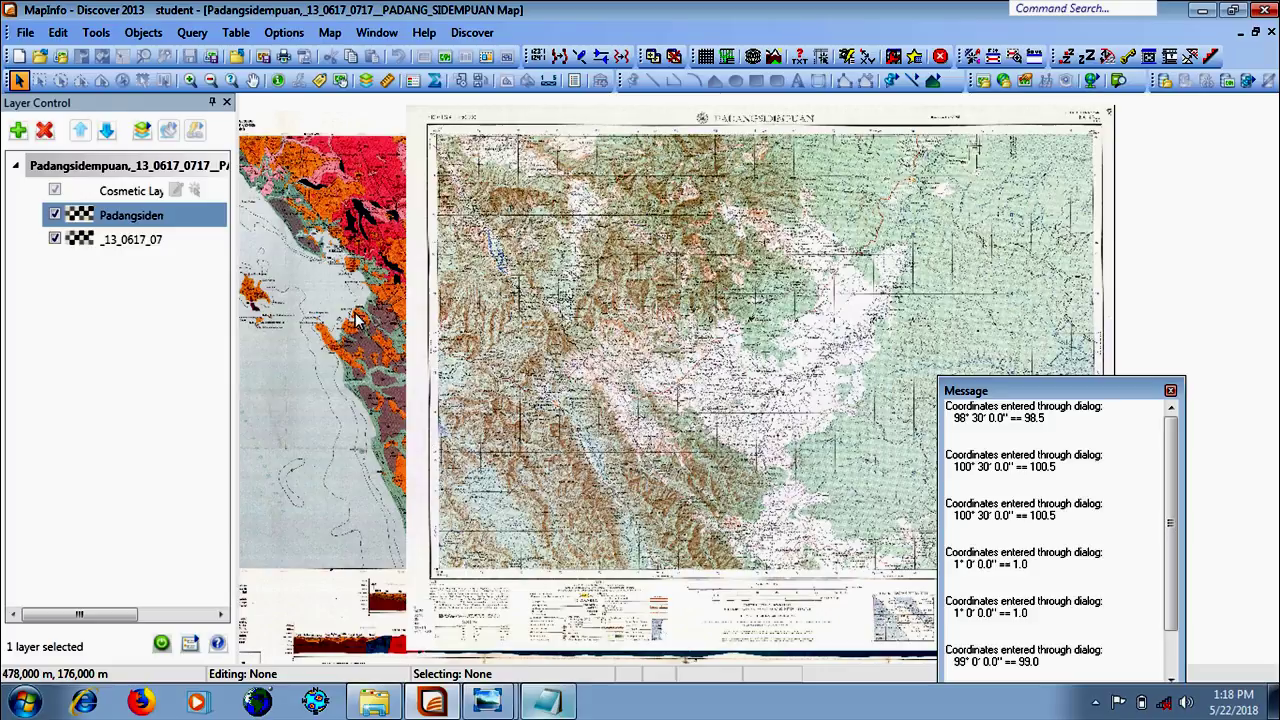
pyautogui.rightClick(137, 224)
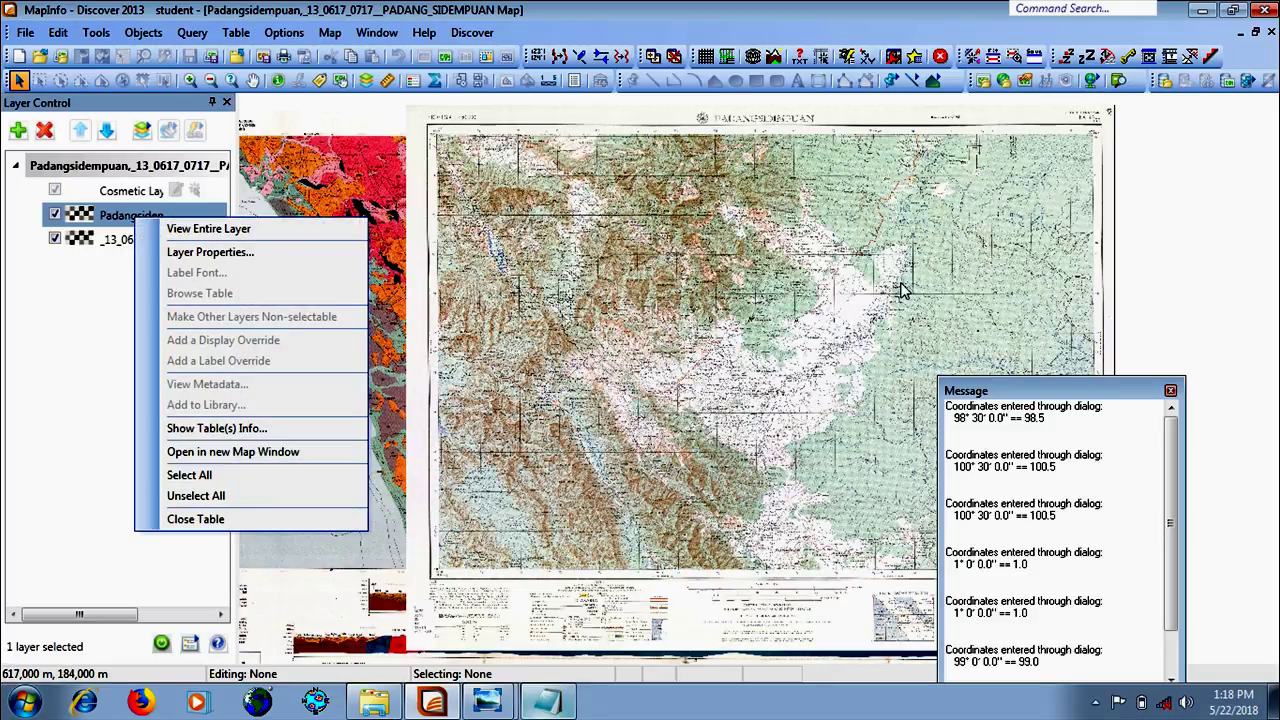
pyautogui.click(760, 18)
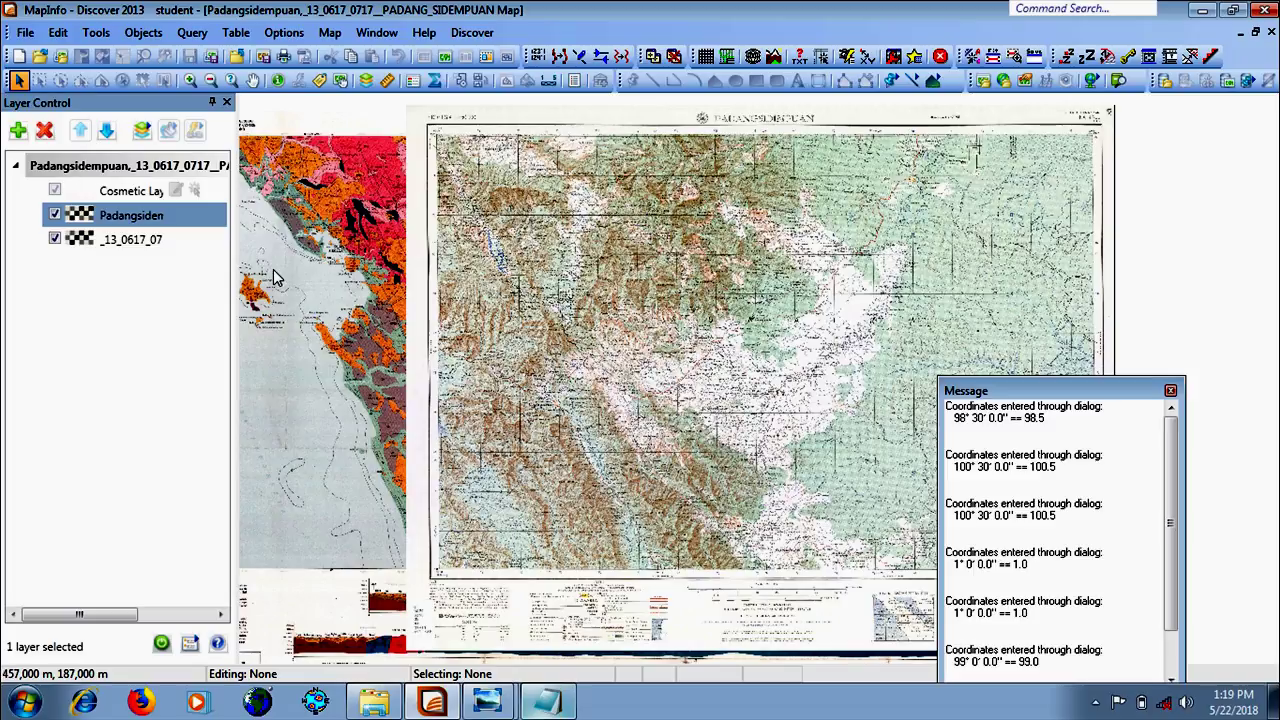
pyautogui.click(1170, 390)
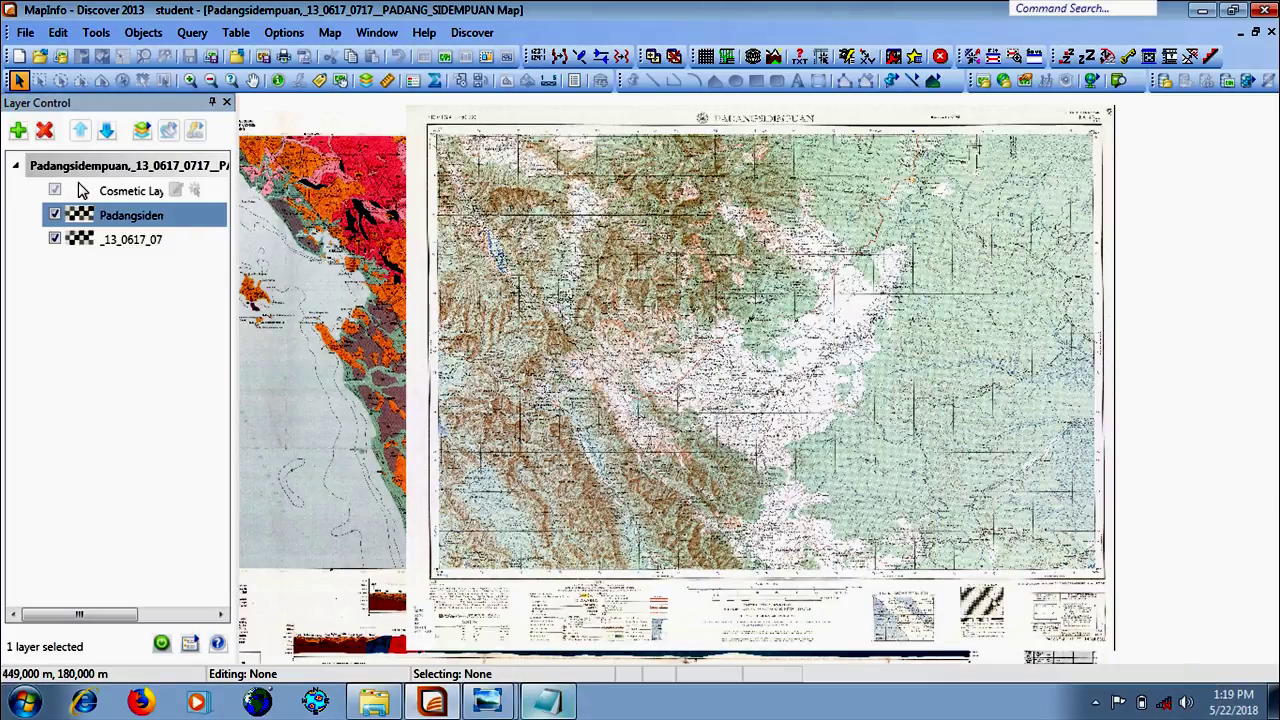
# Enable Style Override for the Padangsidempuan topographic layer and apply a translucency of 35%
pyautogui.rightClick(170, 226)
pyautogui.click(274, 254)
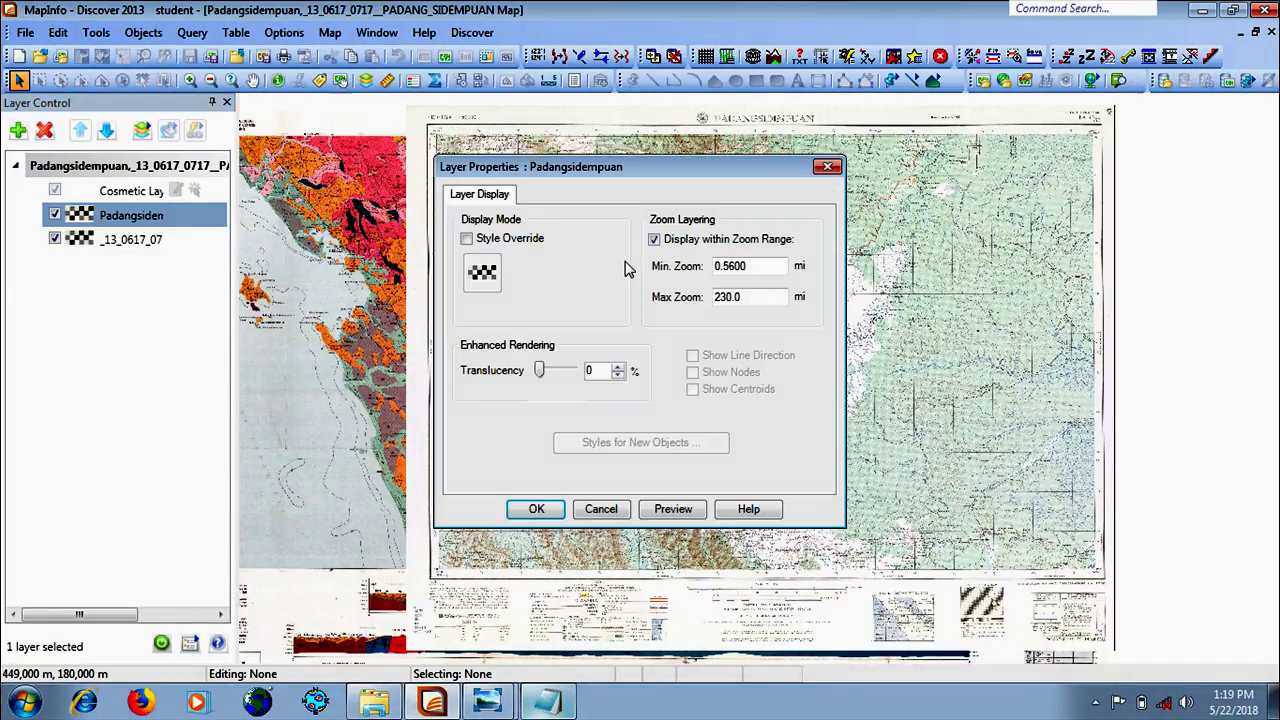
pyautogui.moveTo(638, 168); pyautogui.dragTo(1131, 195)
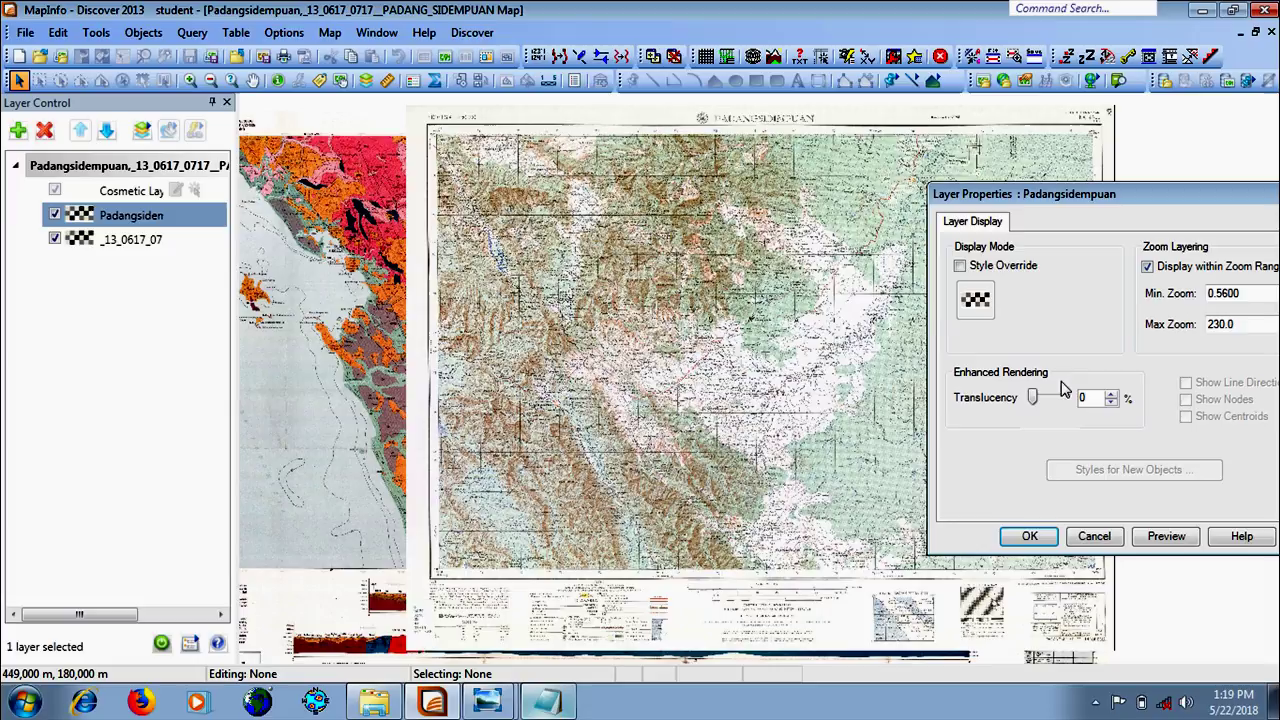
pyautogui.click(960, 267)
pyautogui.moveTo(1113, 200); pyautogui.dragTo(1041, 140)
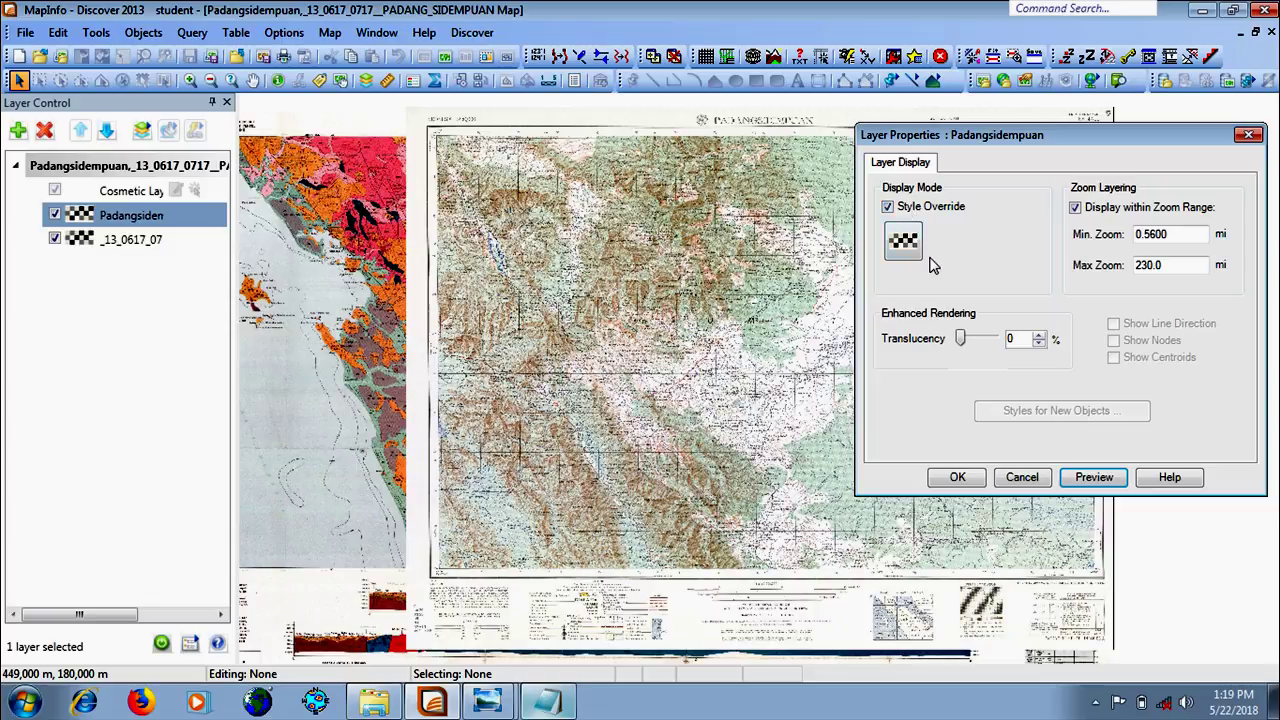
pyautogui.click(988, 340)
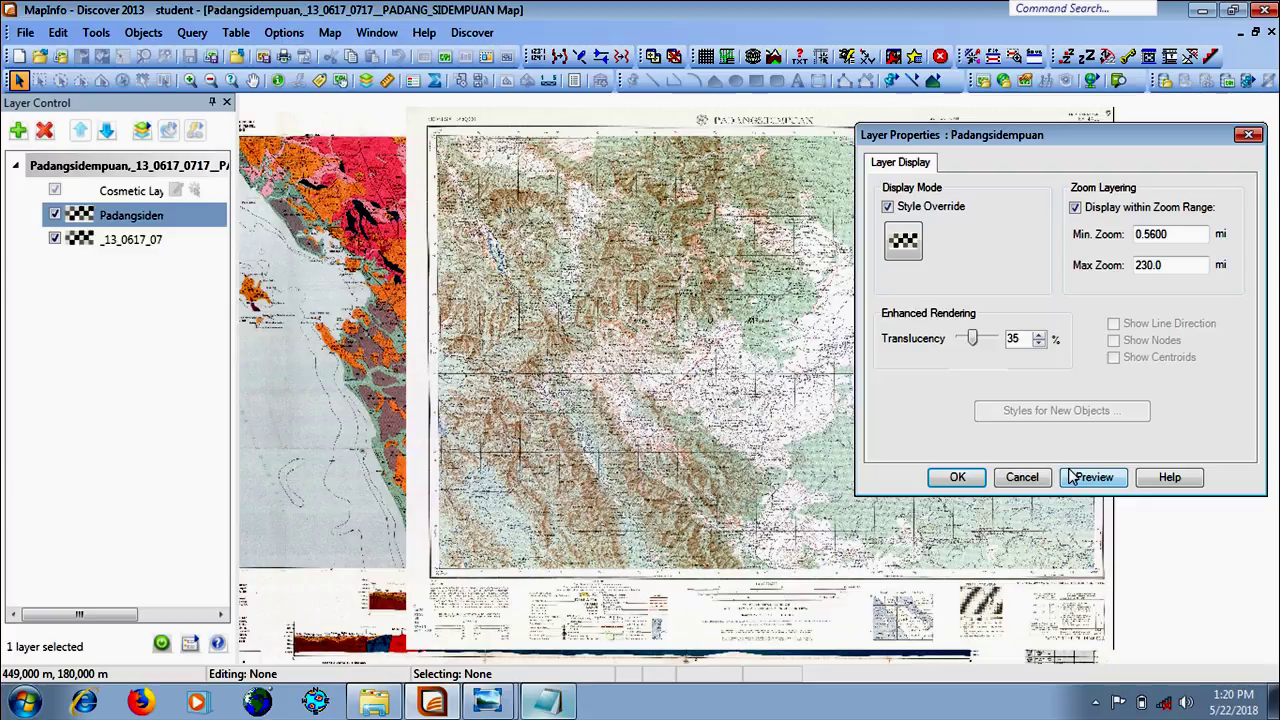
pyautogui.click(1103, 481)
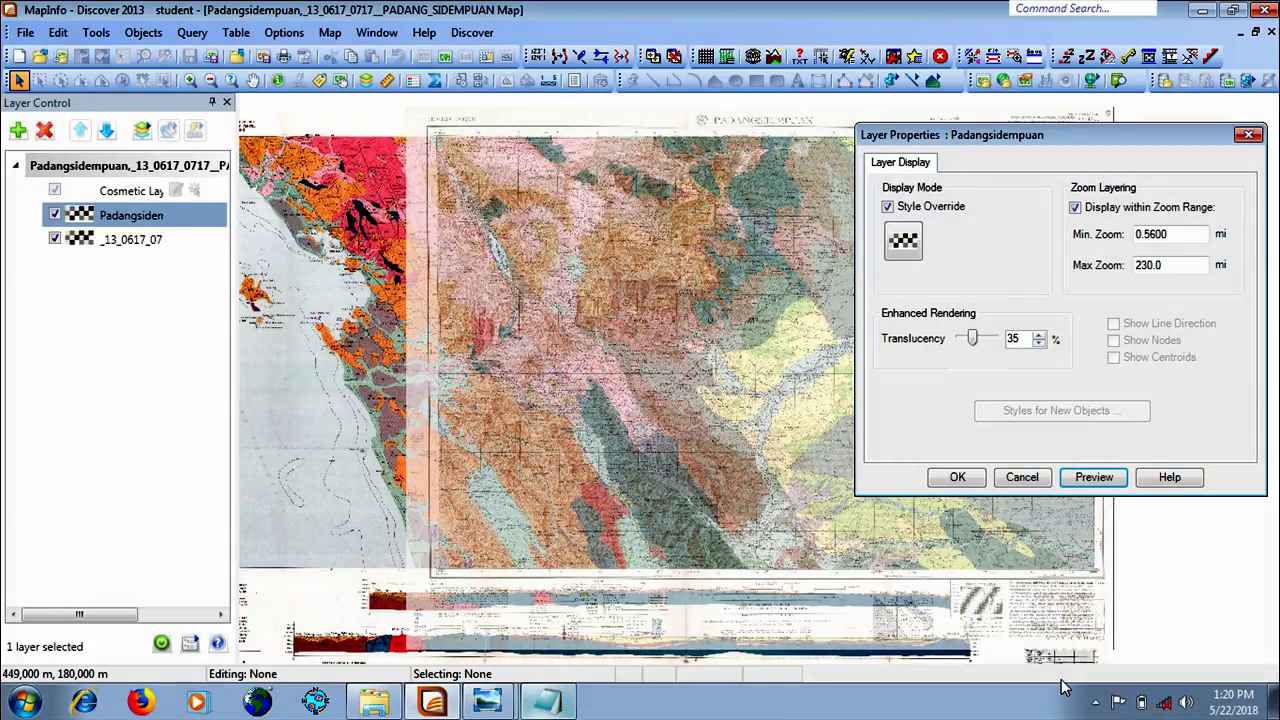
pyautogui.click(1096, 702)
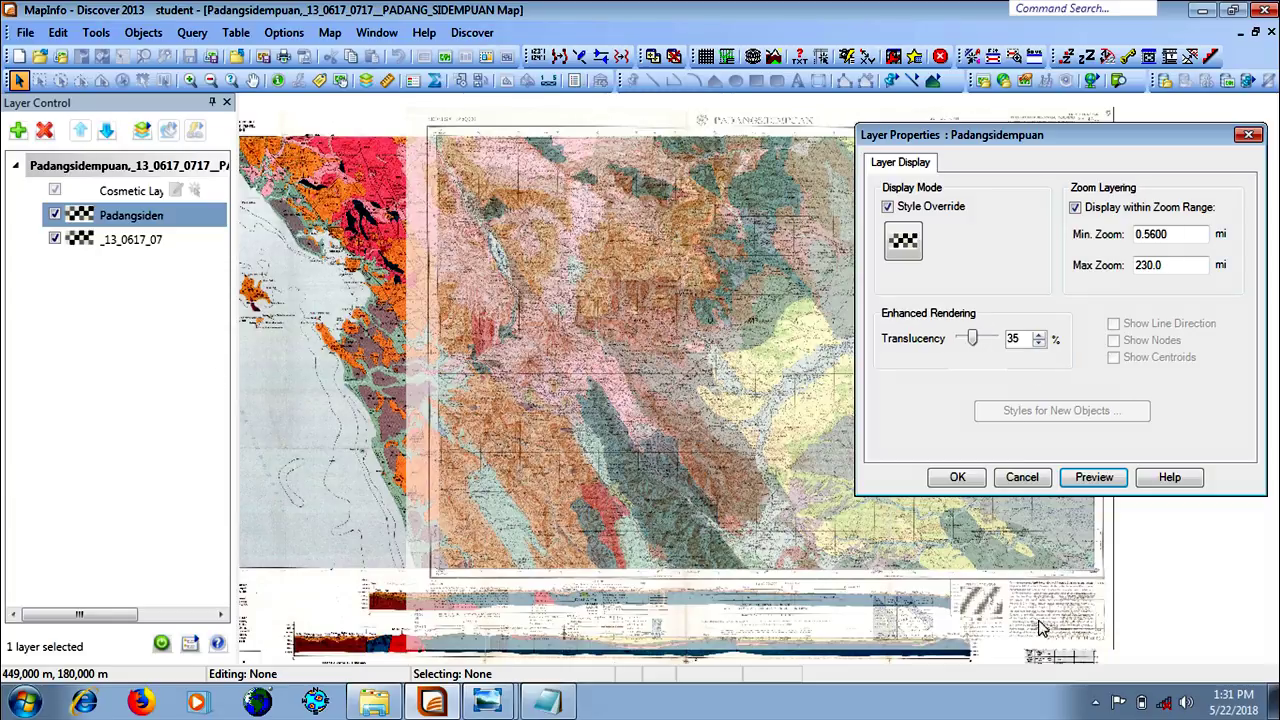
pyautogui.click(960, 480)
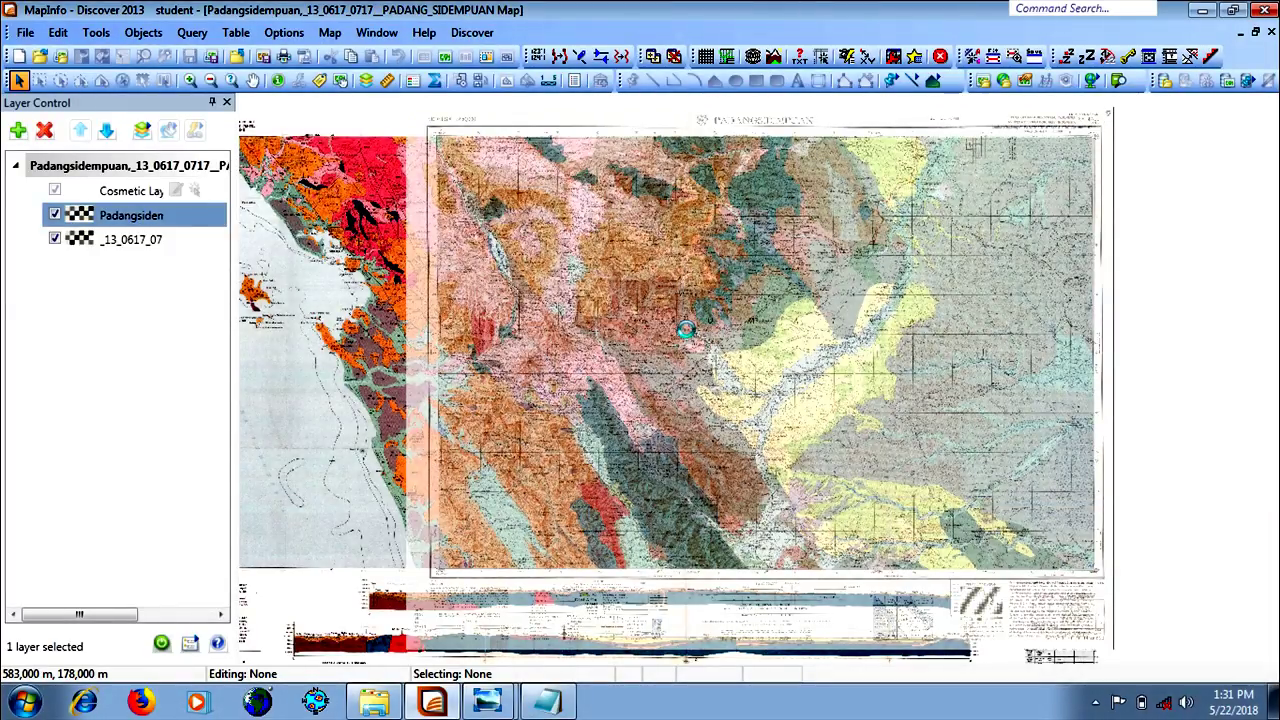
# Raise the Padangsidempuan topographic layer's translucency to 50%, preview it and apply the change
pyautogui.scroll(1, 686, 330)
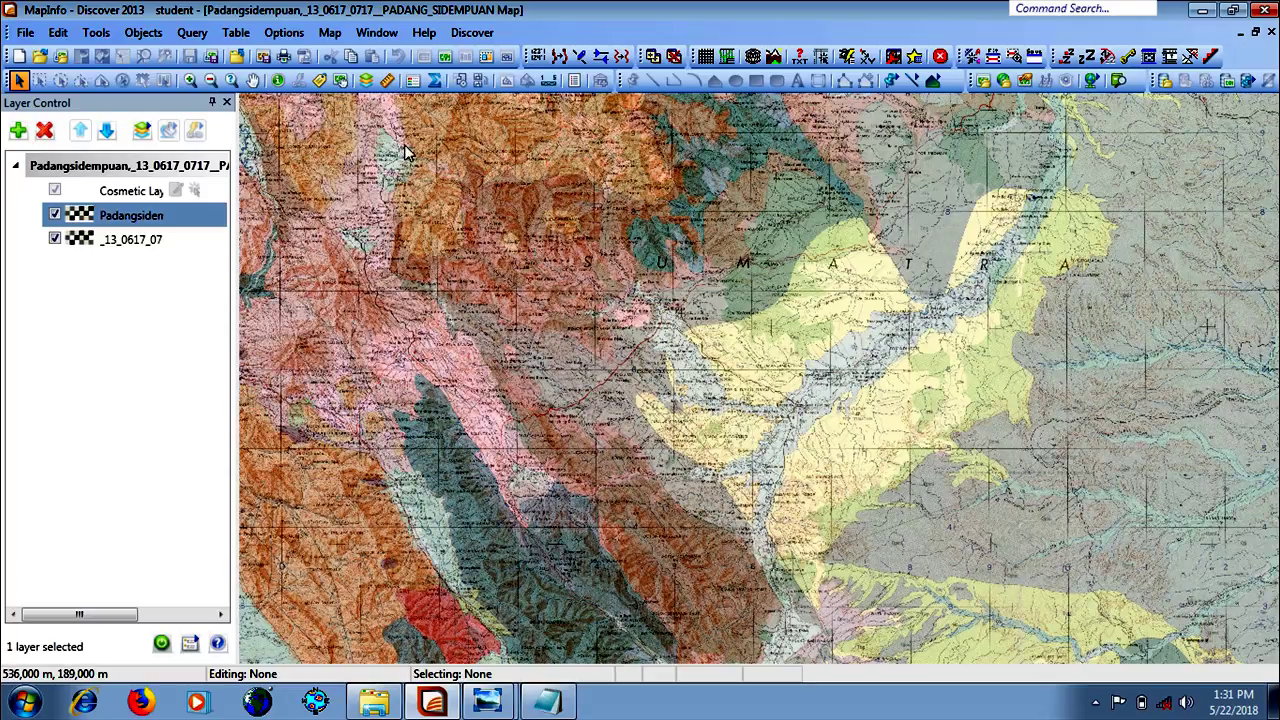
pyautogui.click(252, 80)
pyautogui.moveTo(509, 277); pyautogui.dragTo(624, 484)
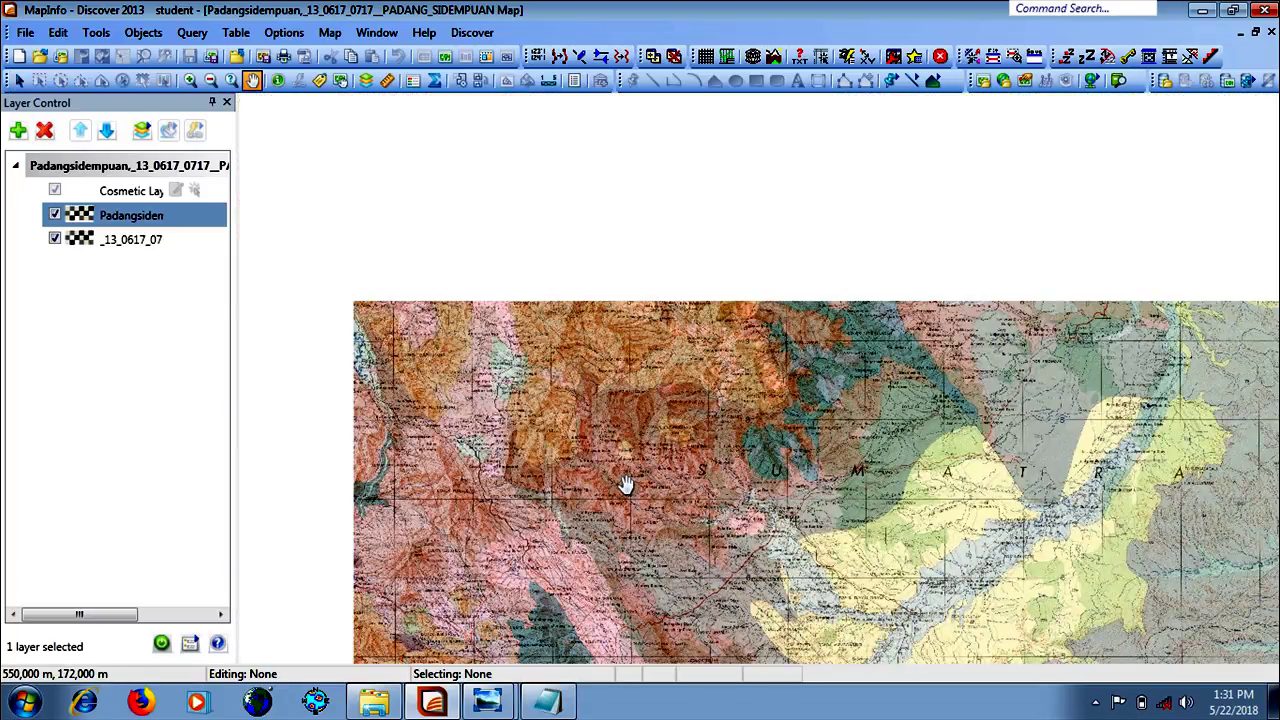
pyautogui.click(479, 482)
pyautogui.scroll(1, 479, 482)
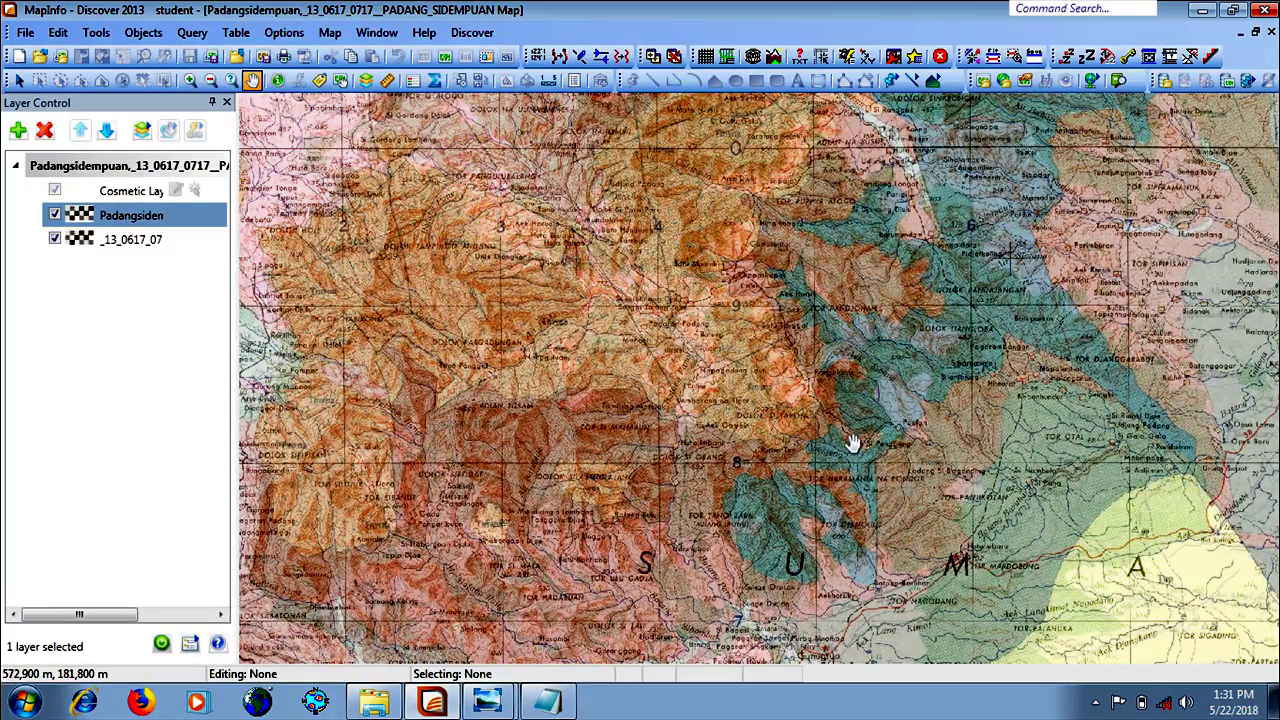
pyautogui.moveTo(855, 362); pyautogui.dragTo(655, 469)
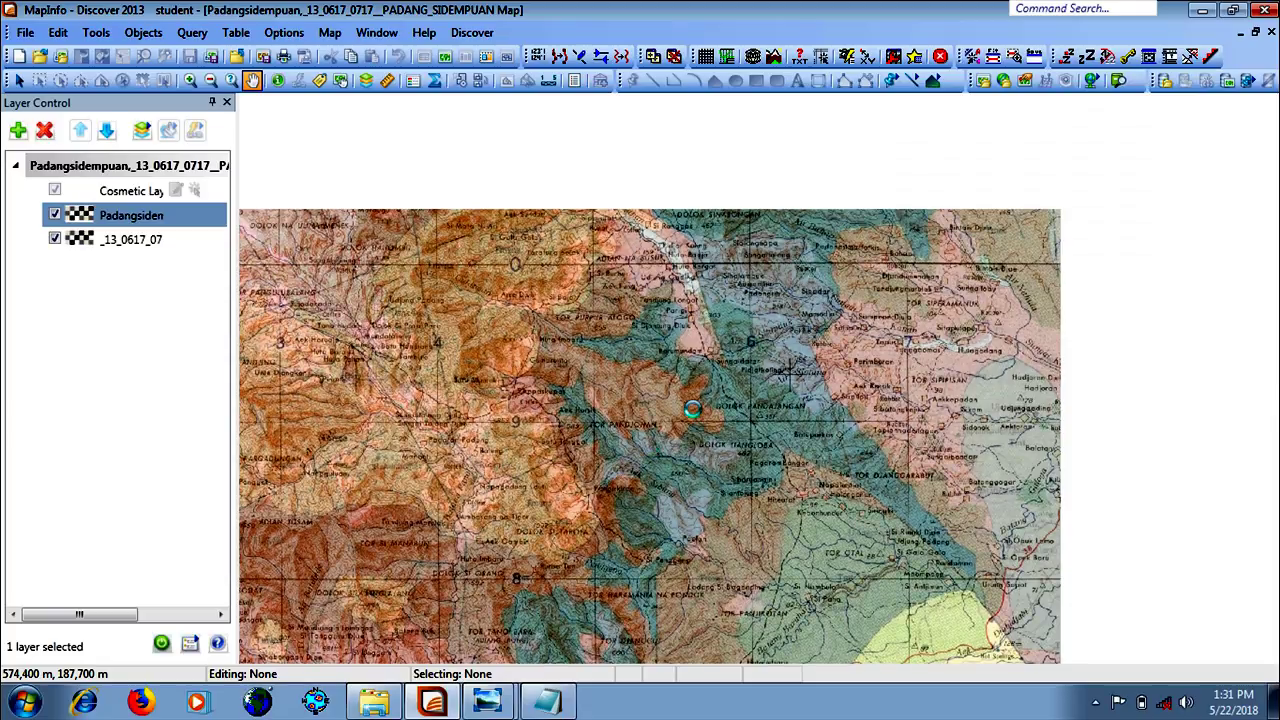
pyautogui.rightClick(157, 219)
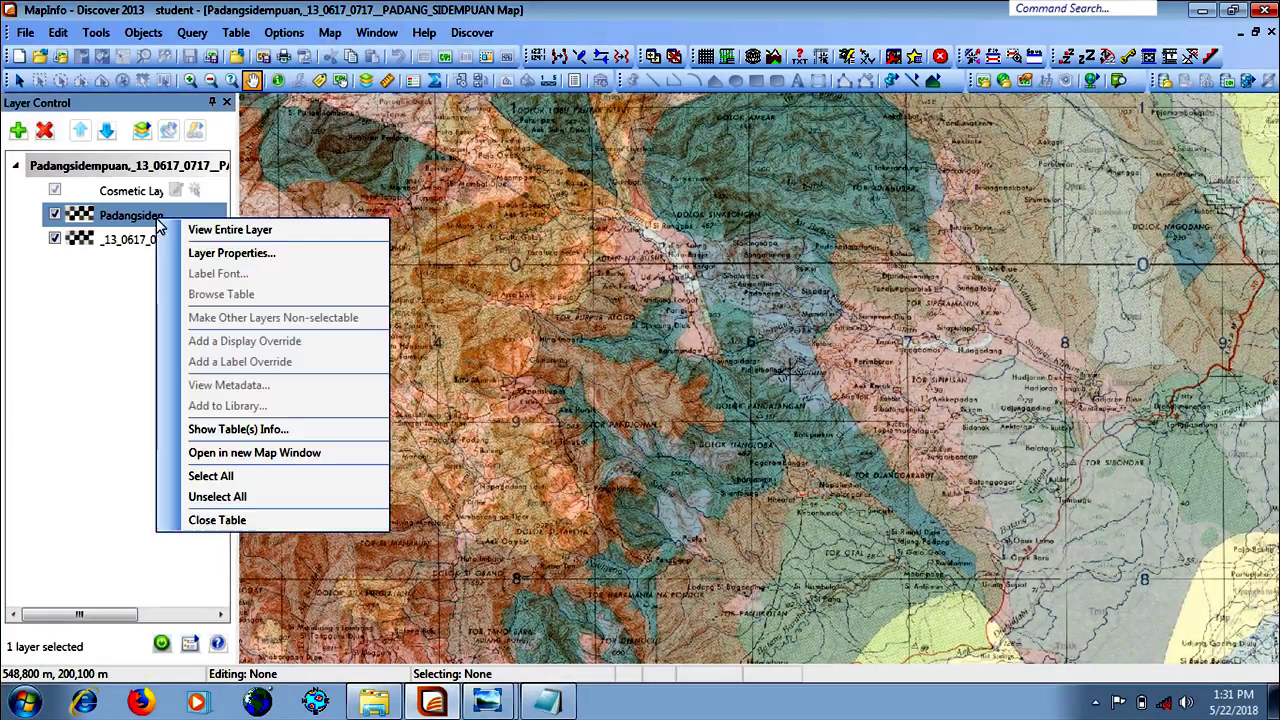
pyautogui.click(230, 253)
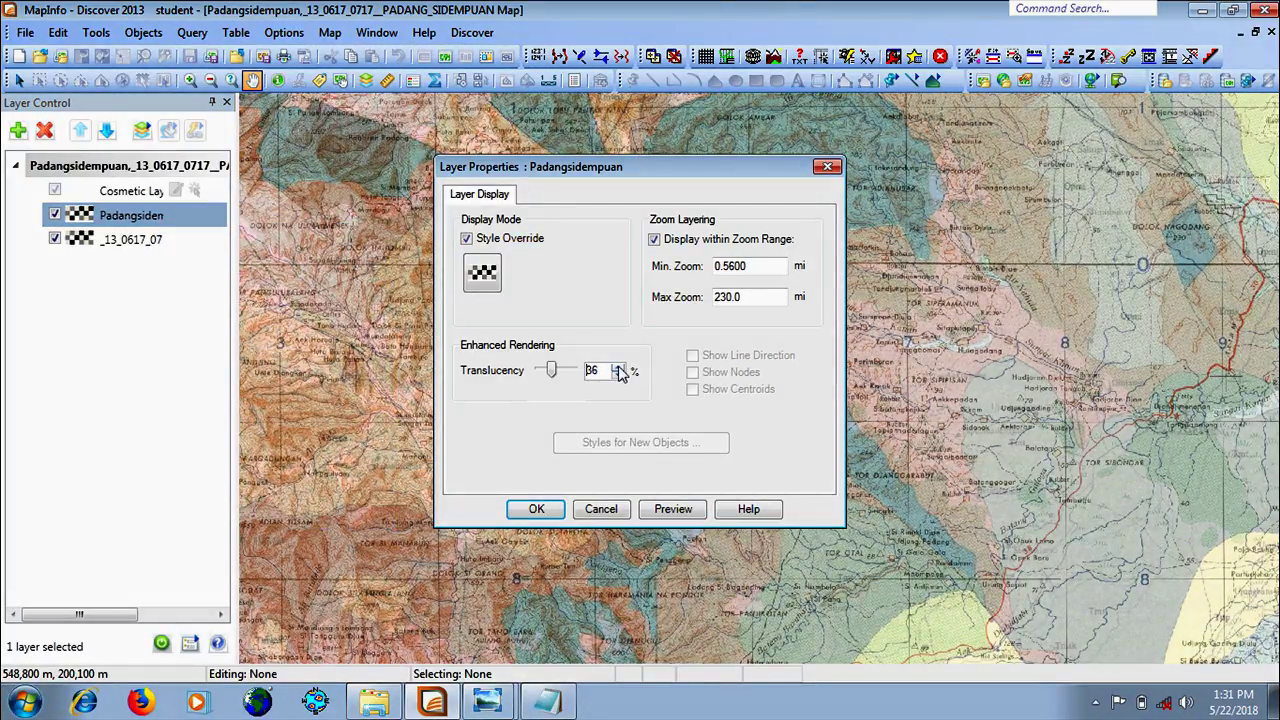
pyautogui.moveTo(557, 370); pyautogui.dragTo(563, 370)
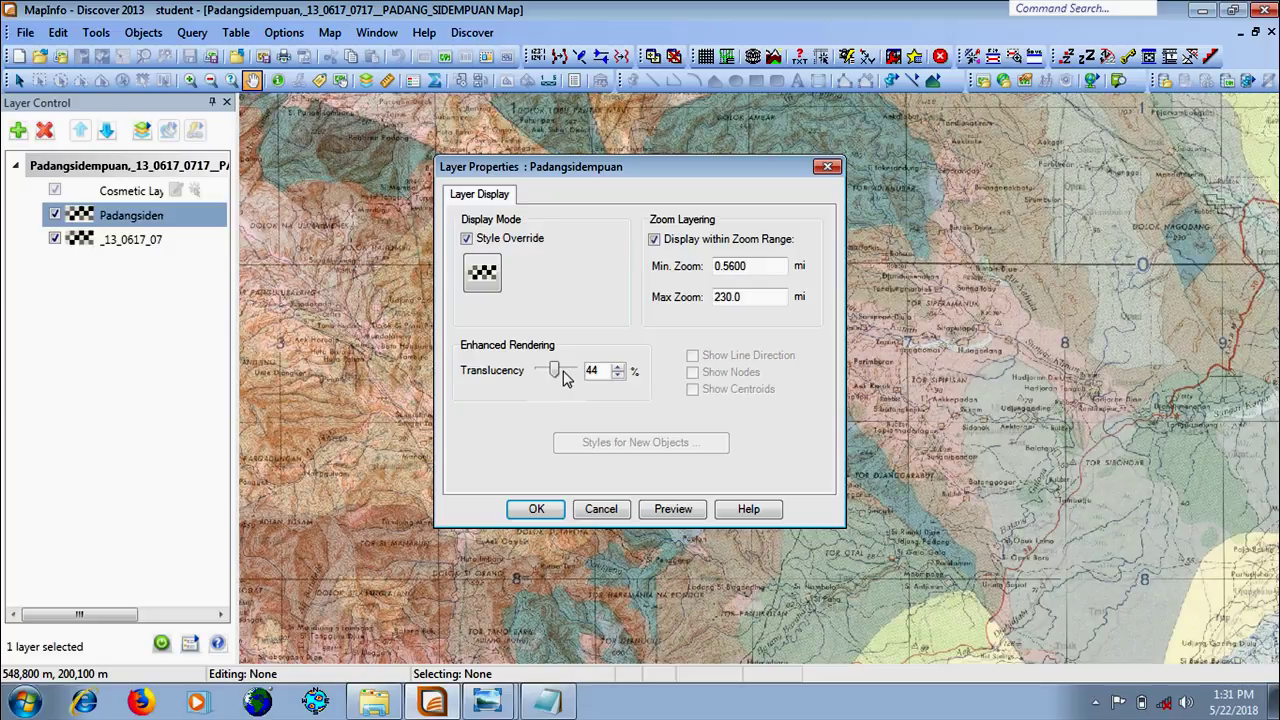
pyautogui.click(617, 366)
pyautogui.click(662, 510)
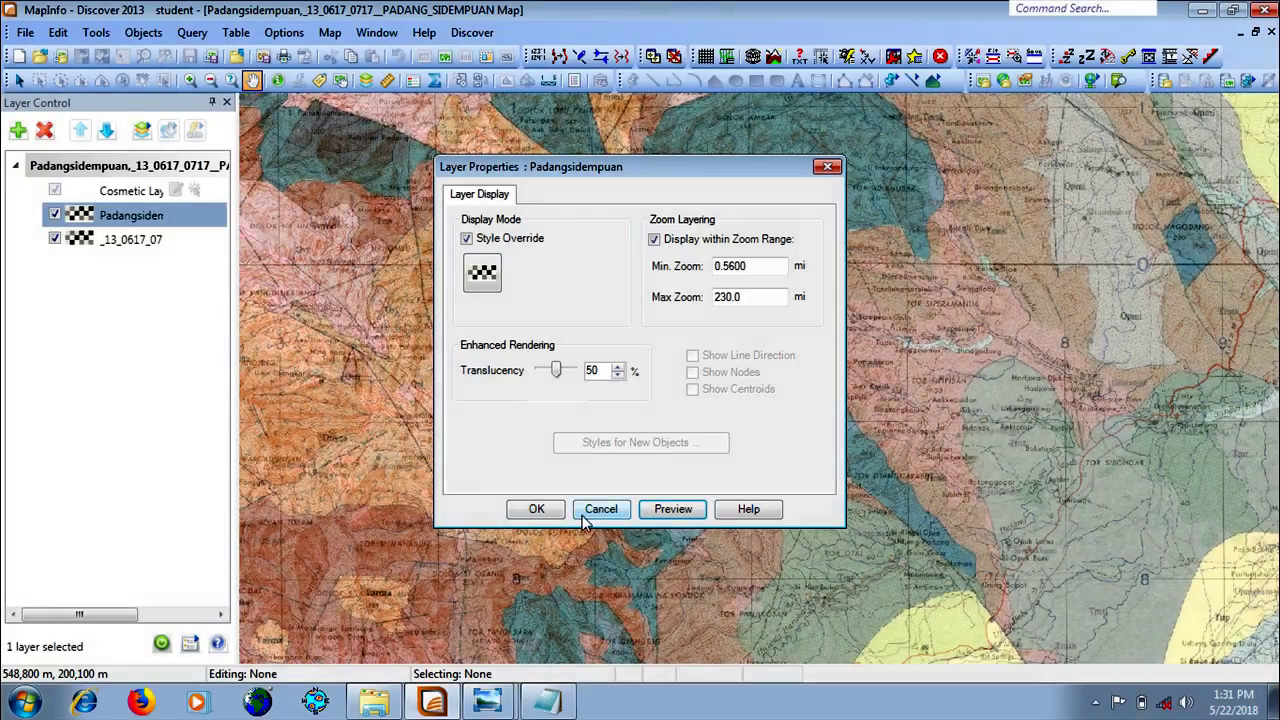
pyautogui.click(536, 509)
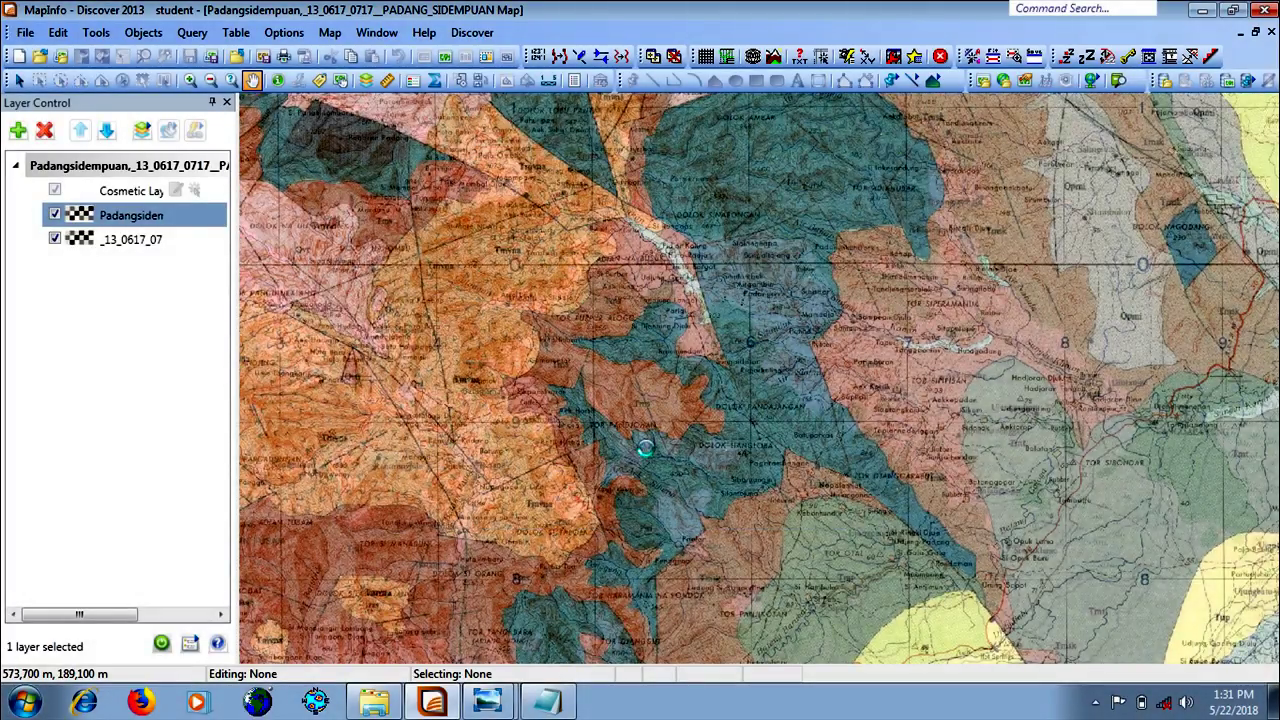
# Examine how the topographic labels and contours line up with the geological units in the overlaid maps, up close and overall
pyautogui.scroll(2, 645, 450)
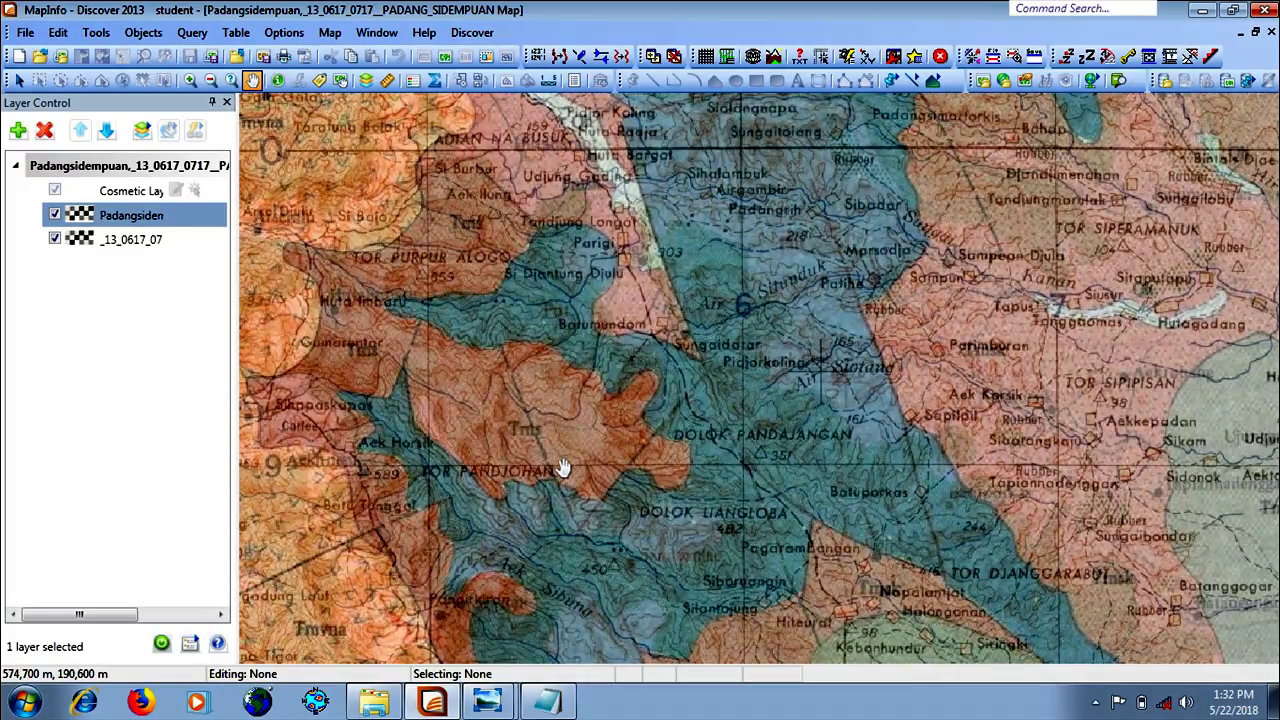
pyautogui.moveTo(511, 434); pyautogui.dragTo(790, 397)
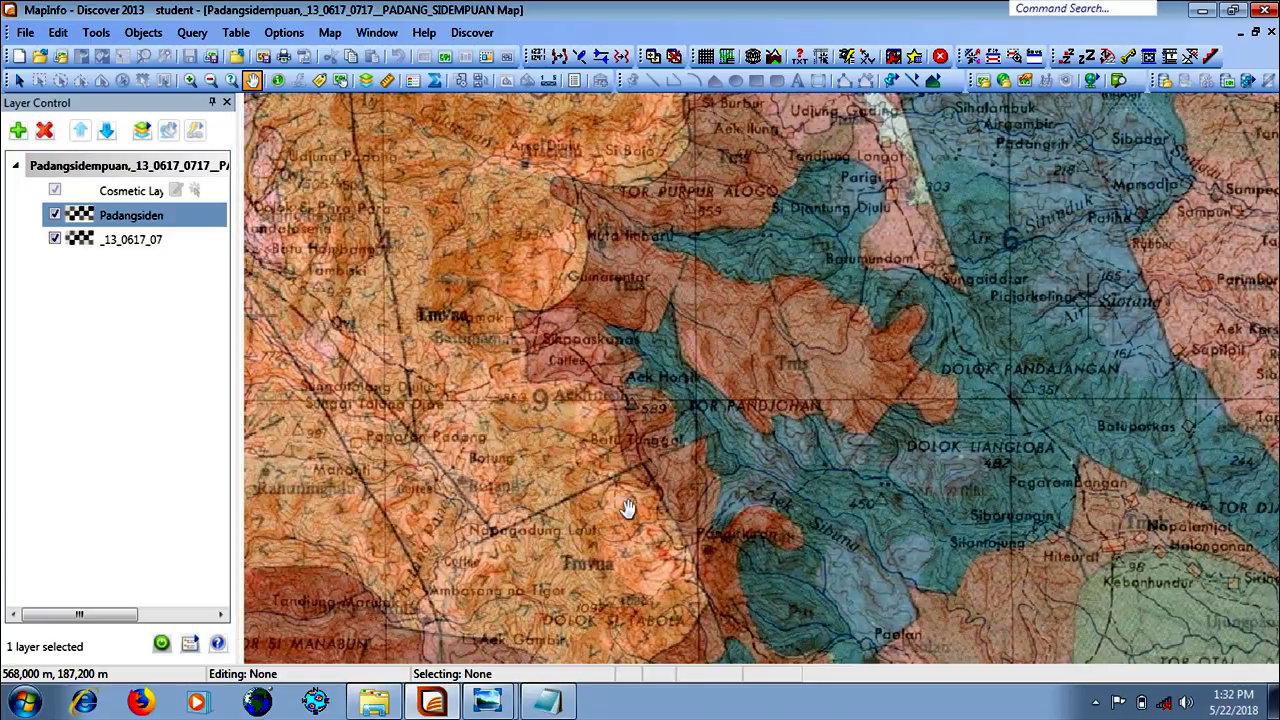
pyautogui.moveTo(627, 508); pyautogui.dragTo(702, 430)
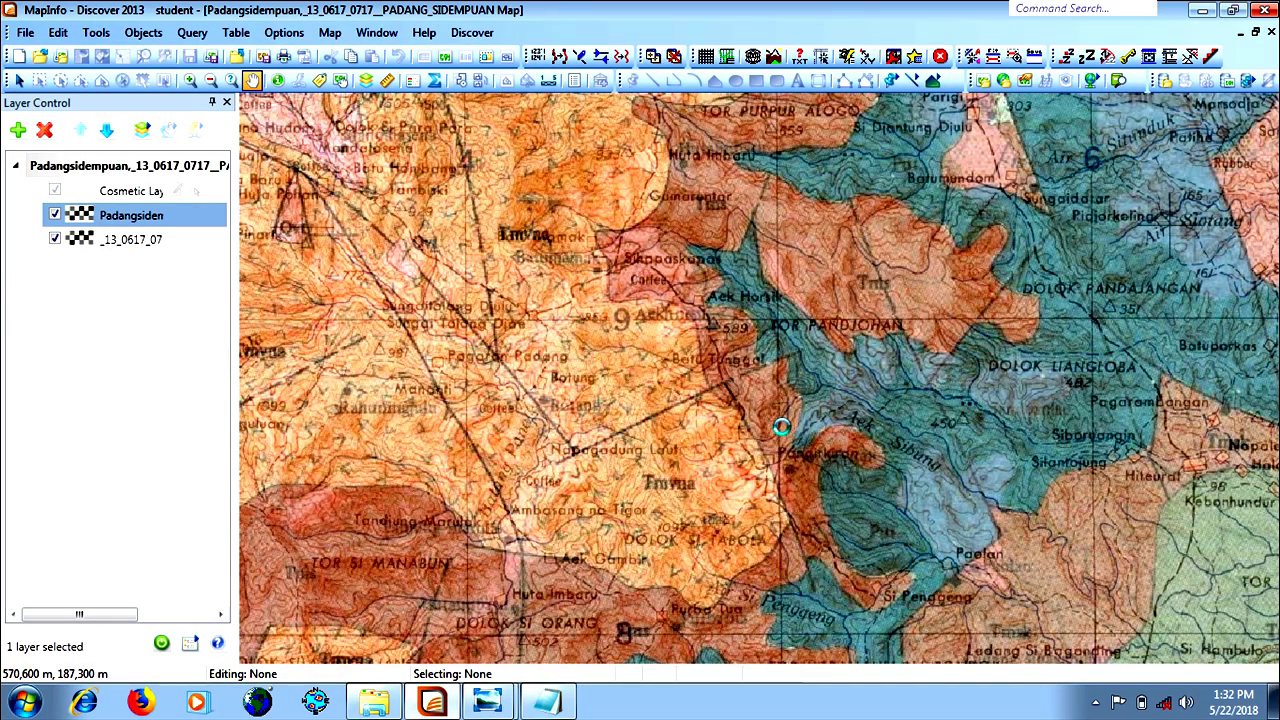
pyautogui.scroll(-1, 781, 427)
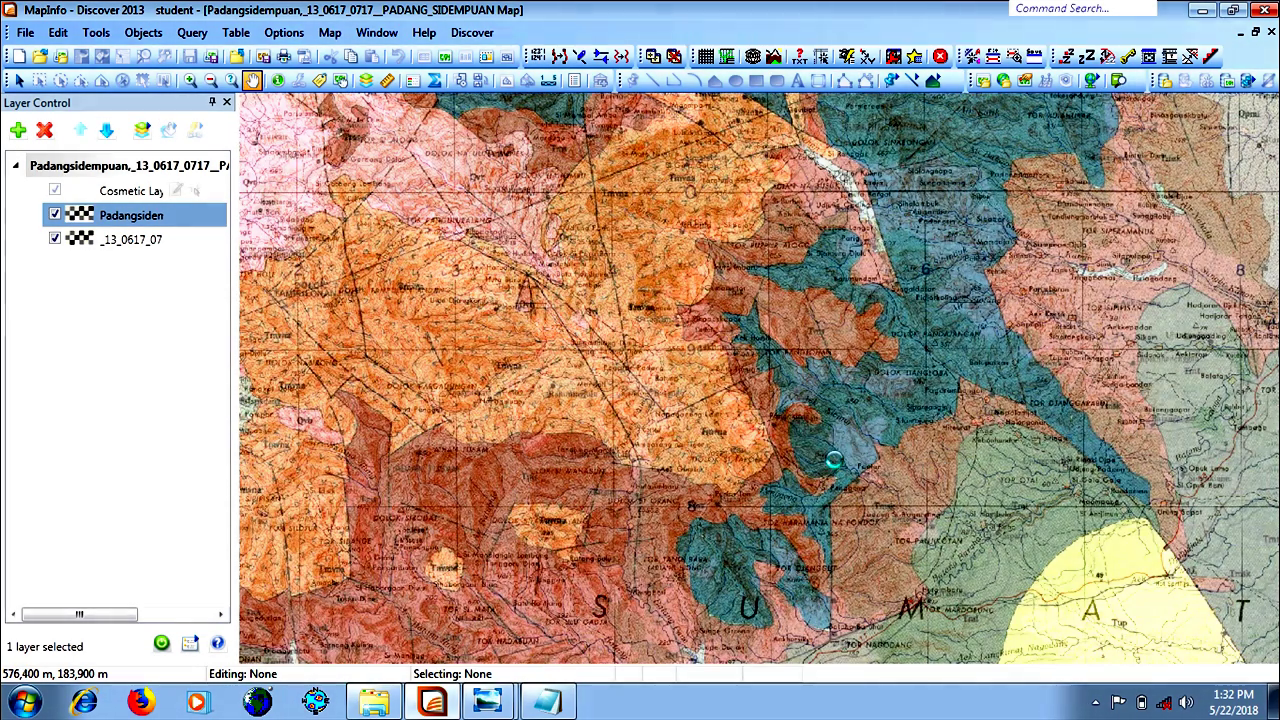
pyautogui.scroll(-1, 830, 460)
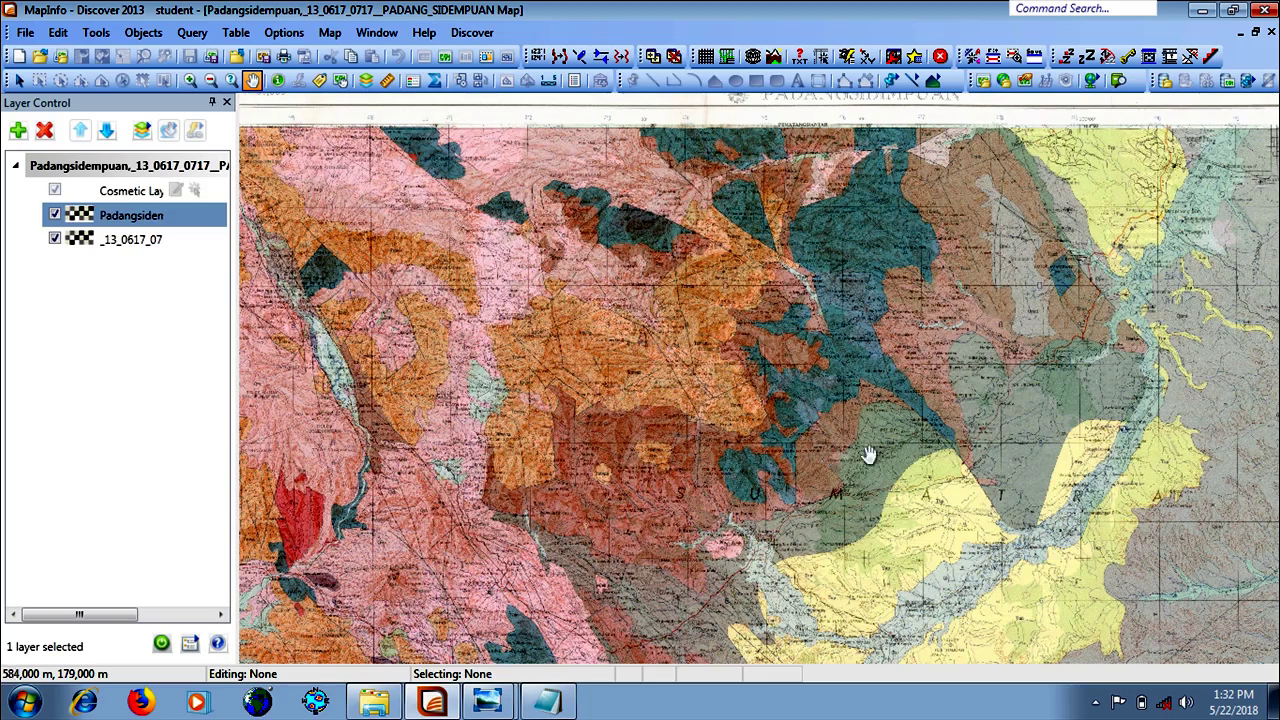